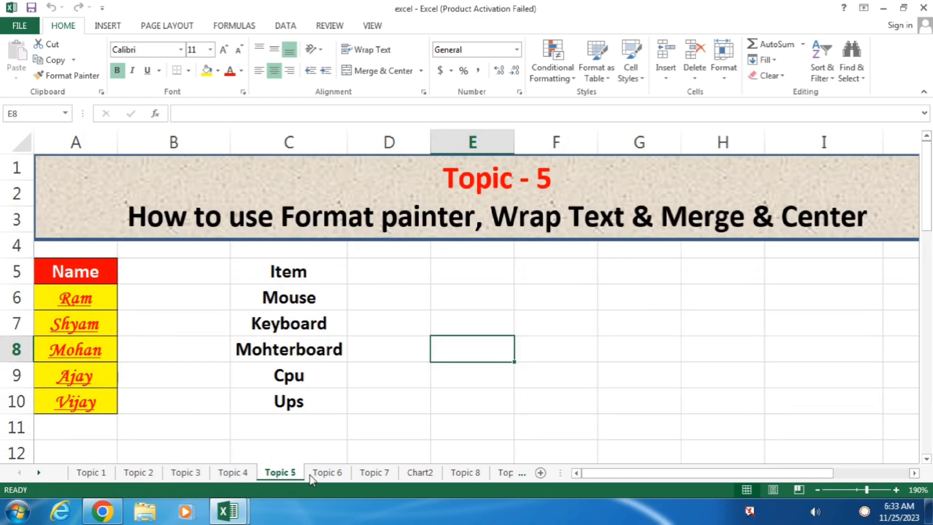
# Move from the Topic 6 and Topic 8 sheets to Topic 12 and select heading row 5.
pyautogui.click(332, 475)
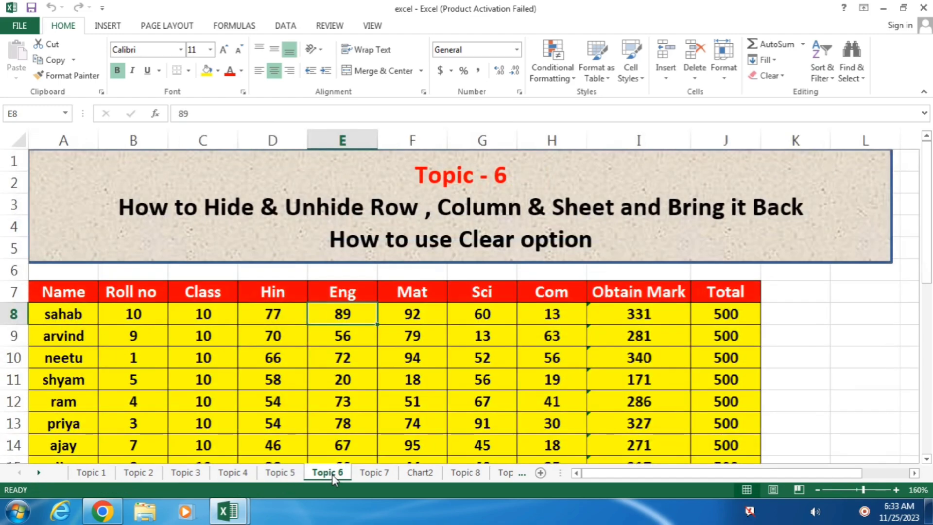
pyautogui.click(465, 473)
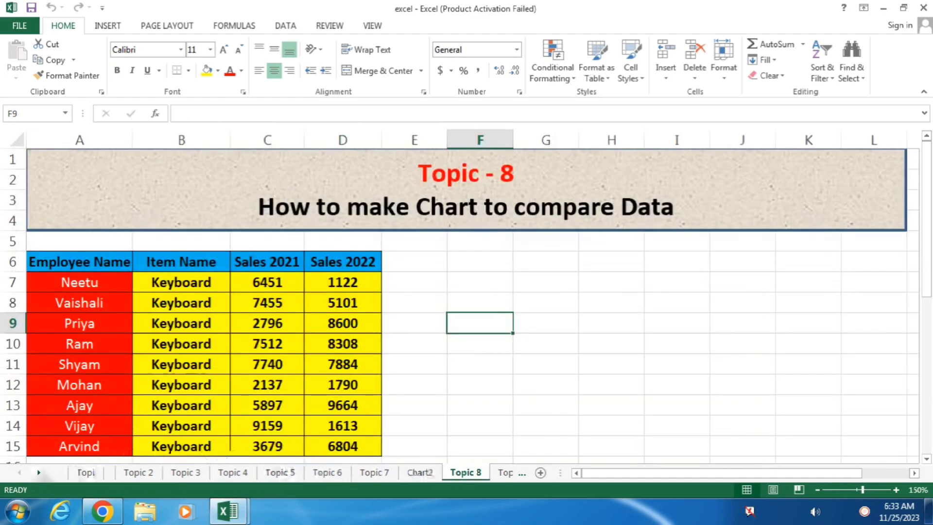
pyautogui.click(39, 474)
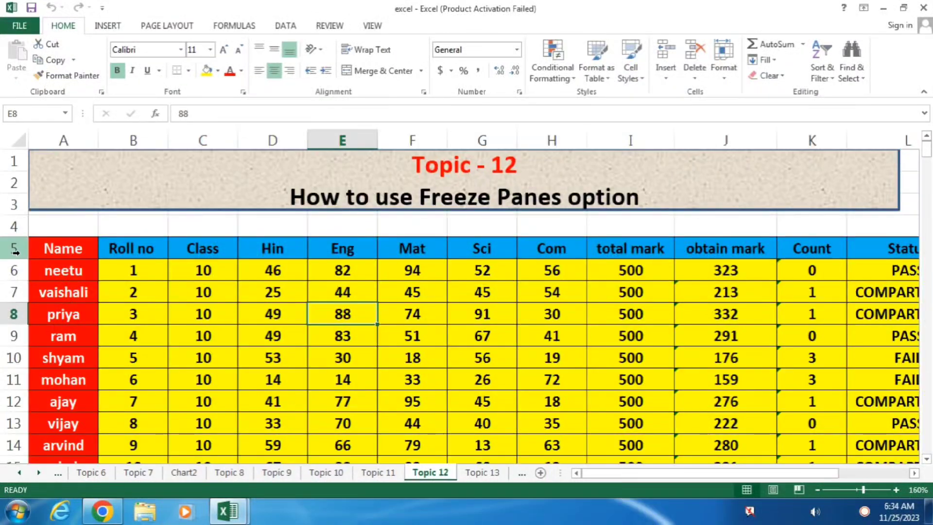
pyautogui.click(12, 247)
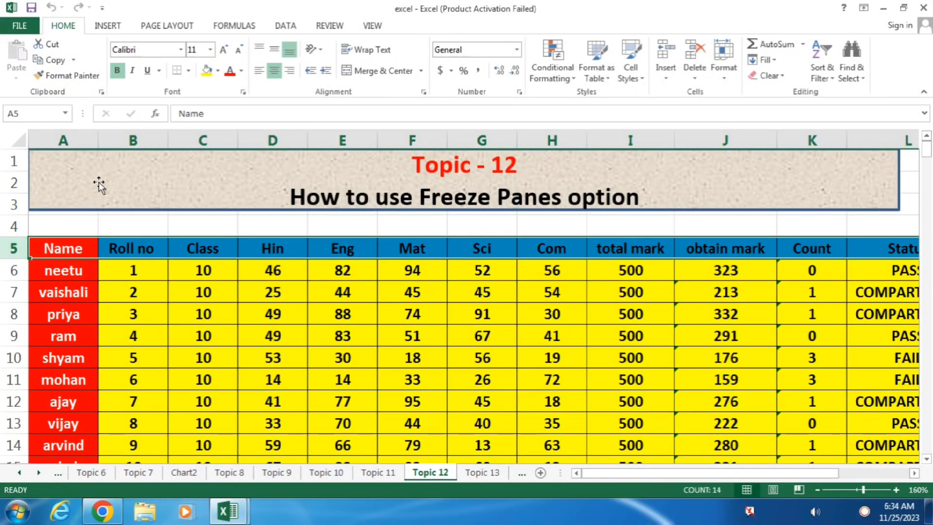
pyautogui.click(82, 134)
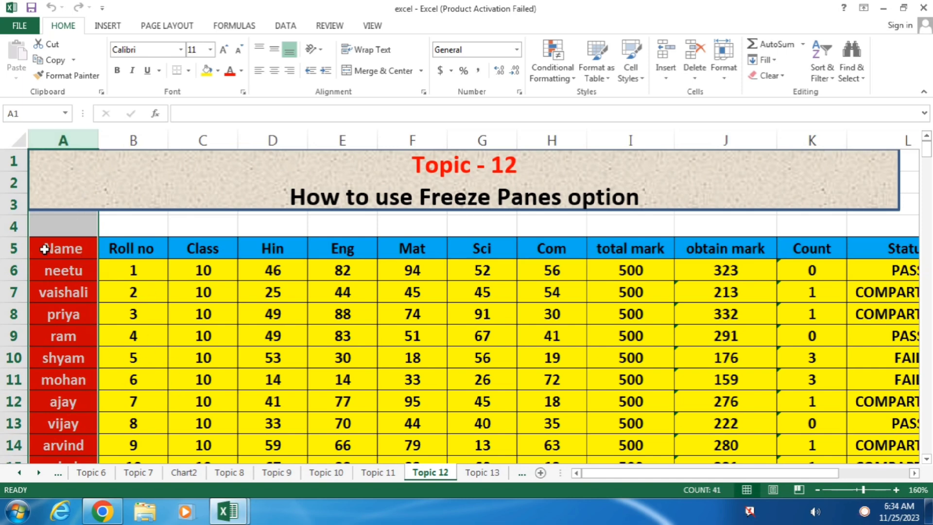
pyautogui.click(13, 249)
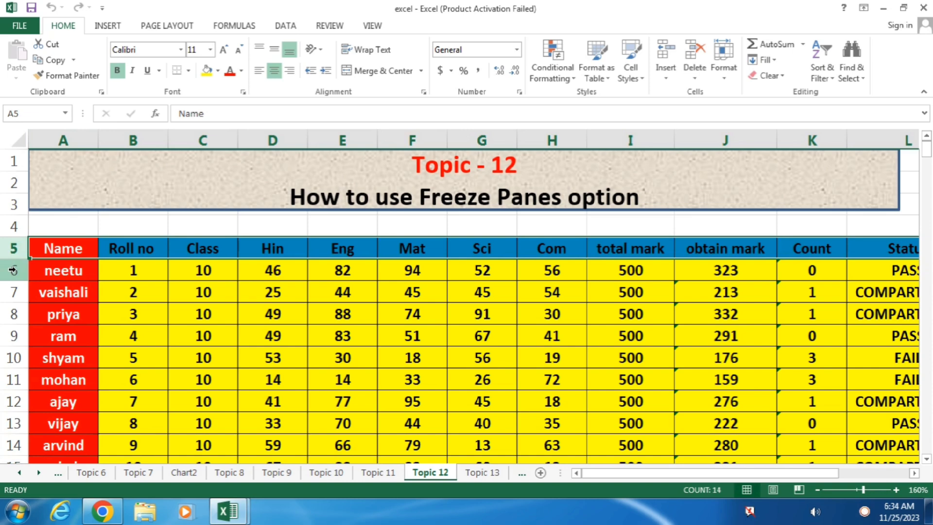
pyautogui.click(13, 270)
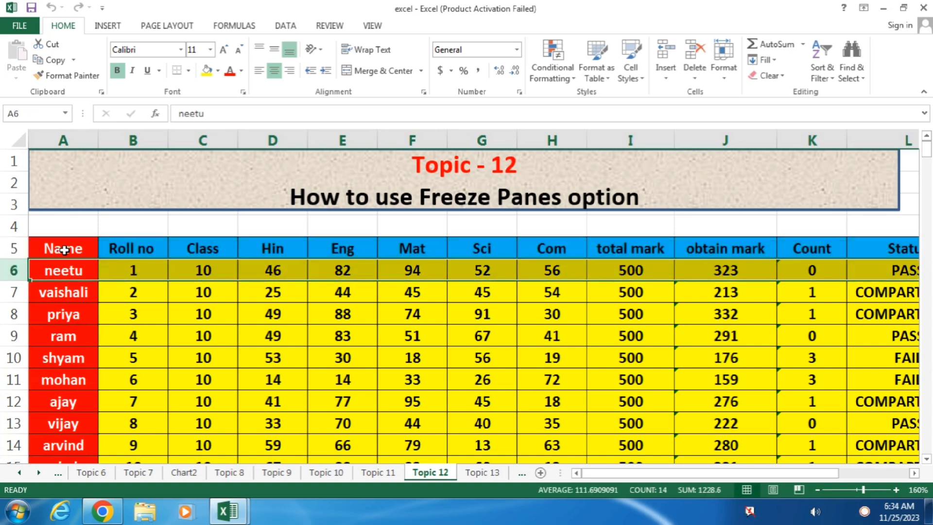
pyautogui.click(76, 135)
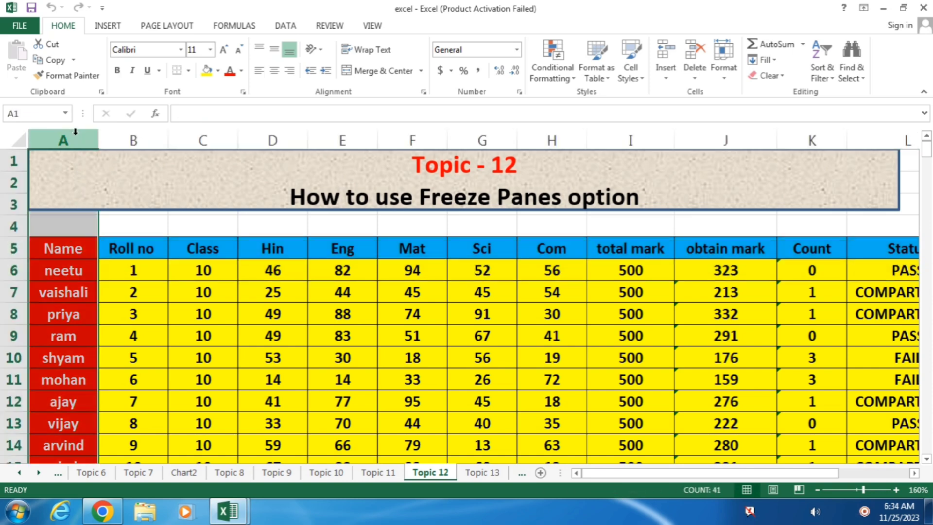
pyautogui.click(137, 132)
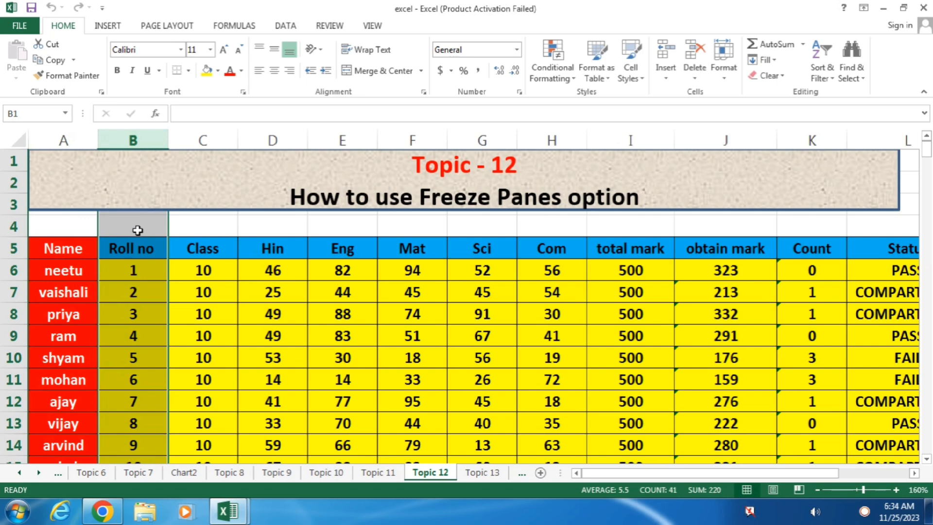
pyautogui.click(132, 270)
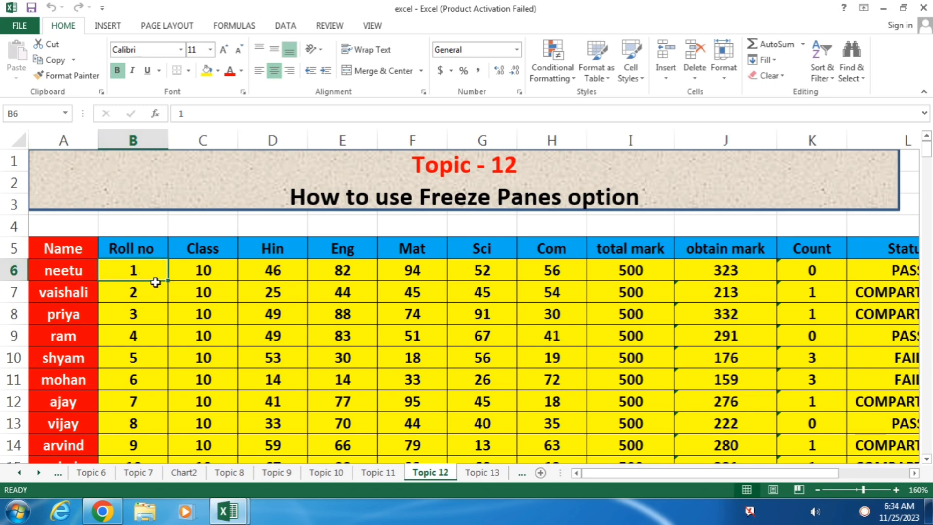
# Apply Freeze Panes at cell B6 from the View tab, locking header rows 1–5 and column A.
pyautogui.click(372, 26)
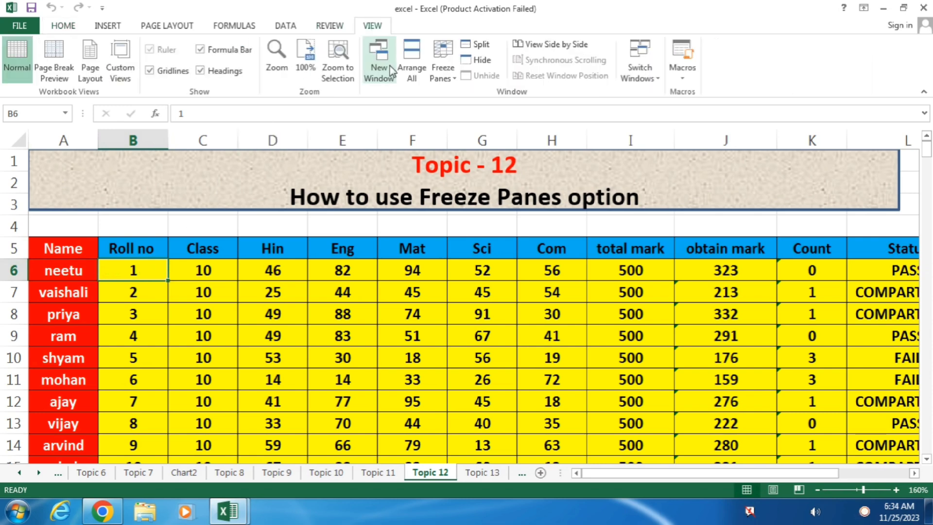
pyautogui.click(441, 75)
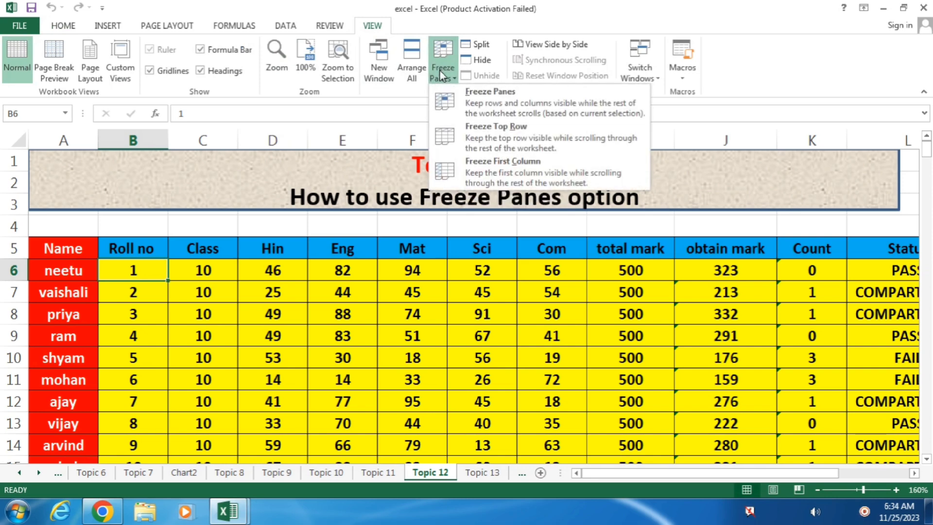
pyautogui.click(533, 101)
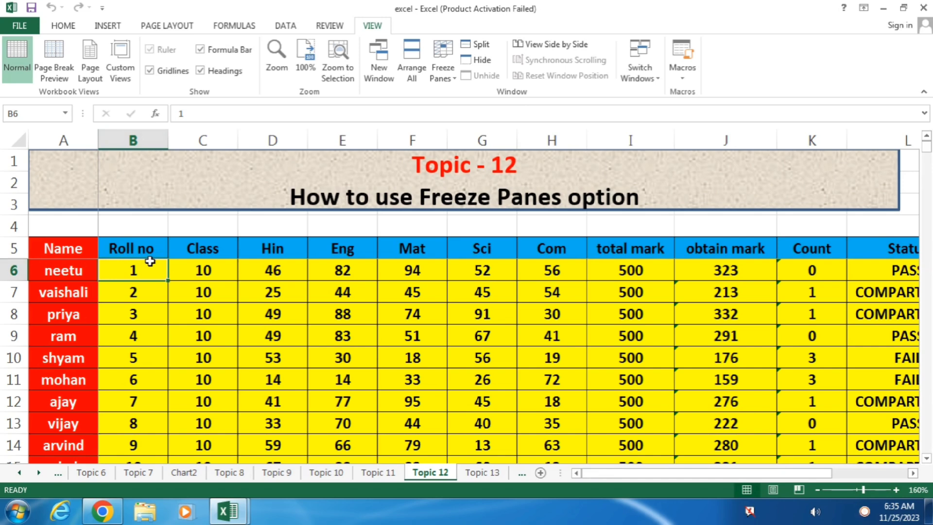
# Select the entire sheet, apply No Border, then clear the selection.
pyautogui.click(16, 139)
pyautogui.click(68, 27)
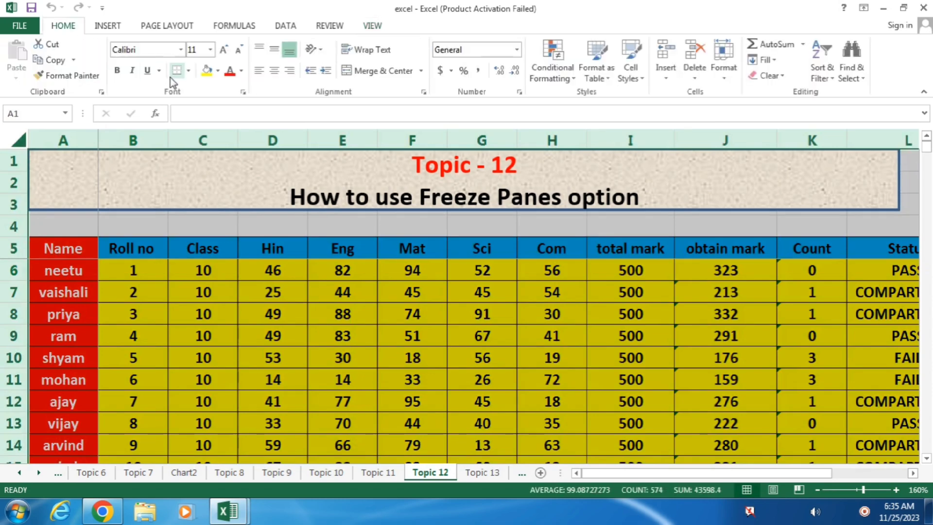
pyautogui.click(189, 72)
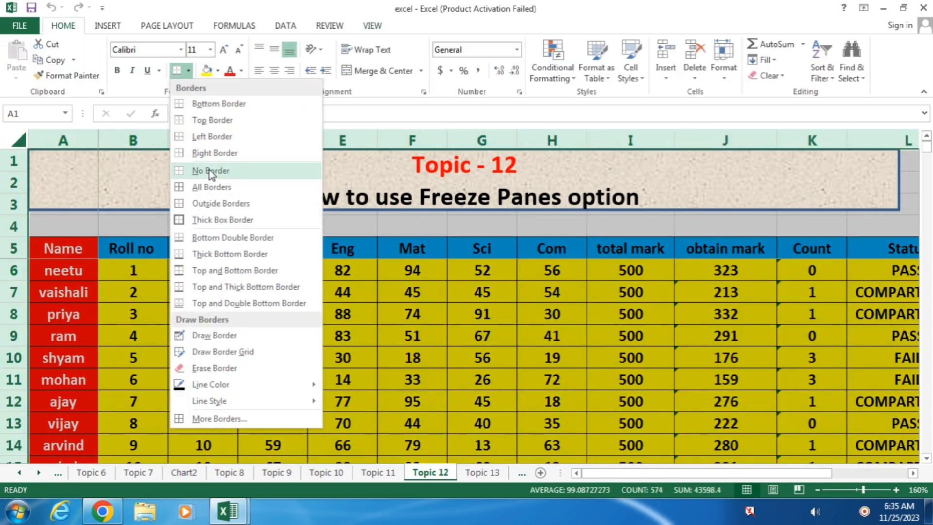
pyautogui.click(211, 171)
pyautogui.click(255, 314)
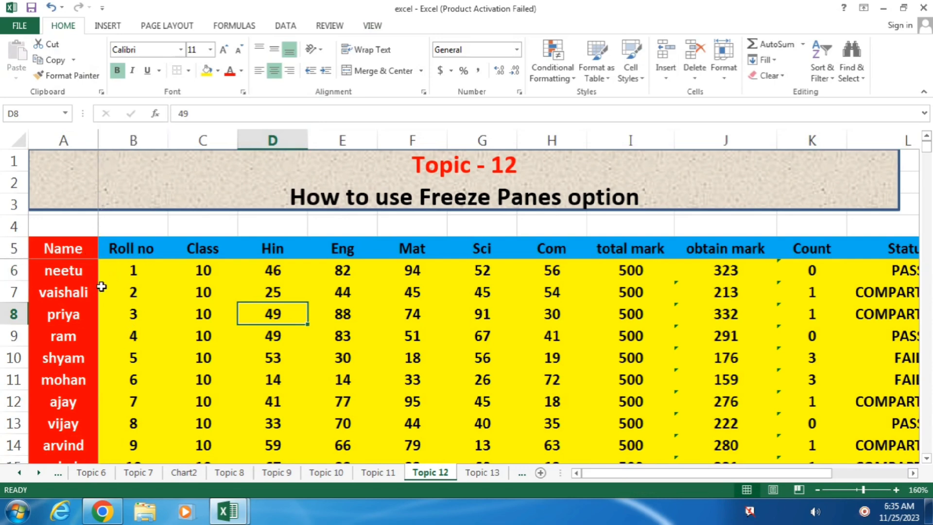
pyautogui.click(189, 305)
pyautogui.scroll(-4, 542, 361)
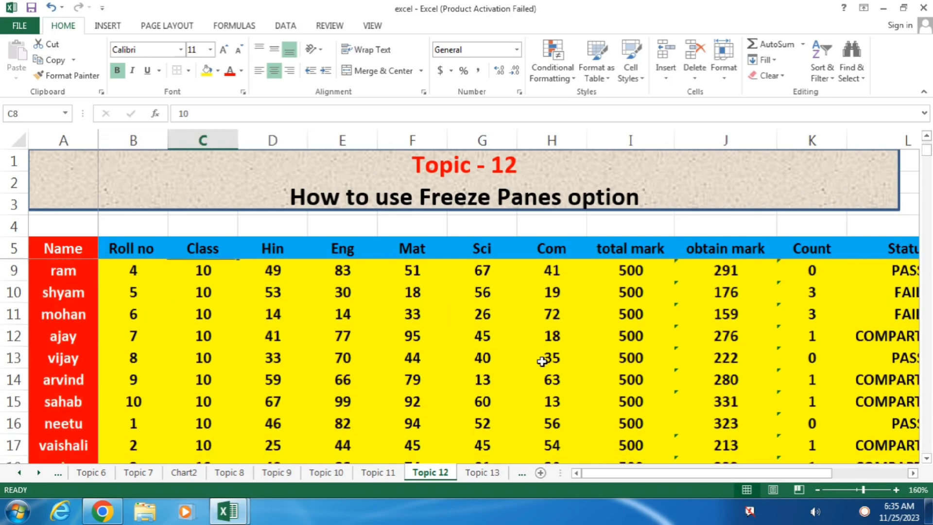
pyautogui.scroll(-1, 541, 364)
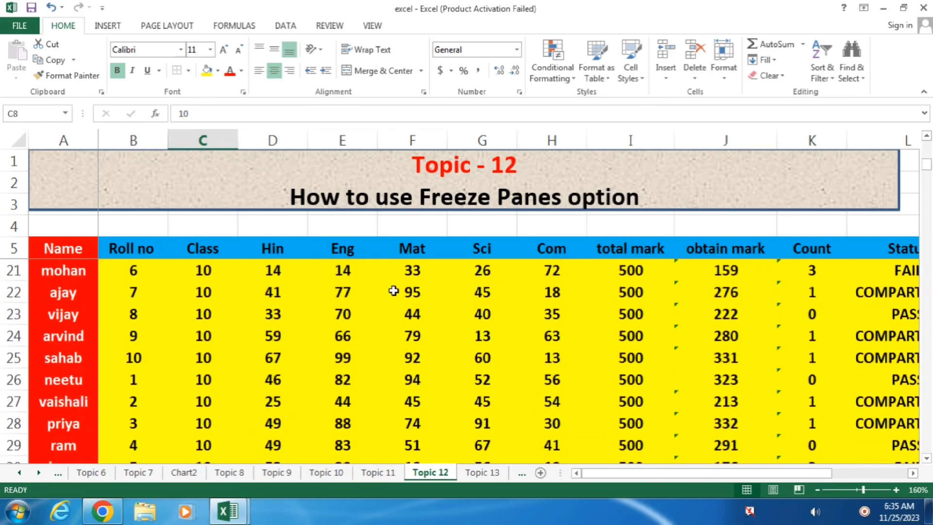
pyautogui.scroll(-2, 455, 360)
pyautogui.scroll(6, 455, 362)
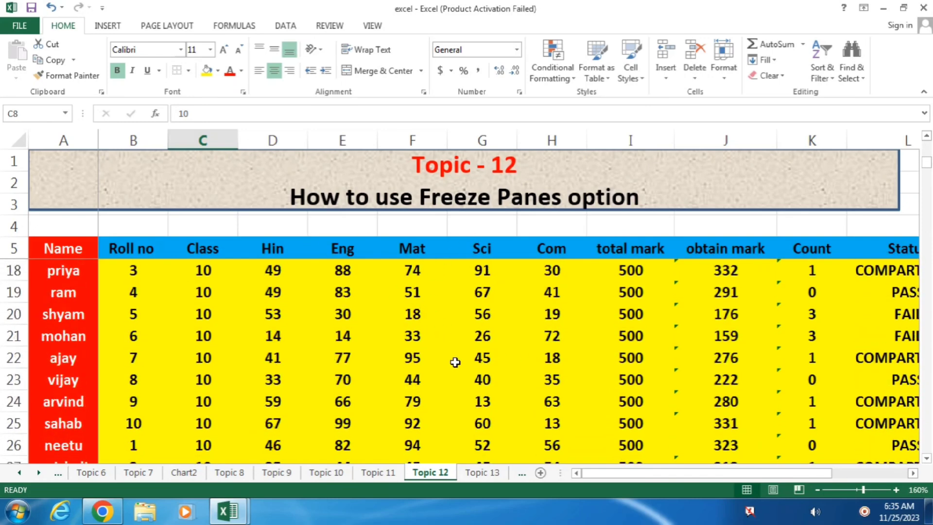
pyautogui.scroll(-1, 454, 362)
pyautogui.click(172, 309)
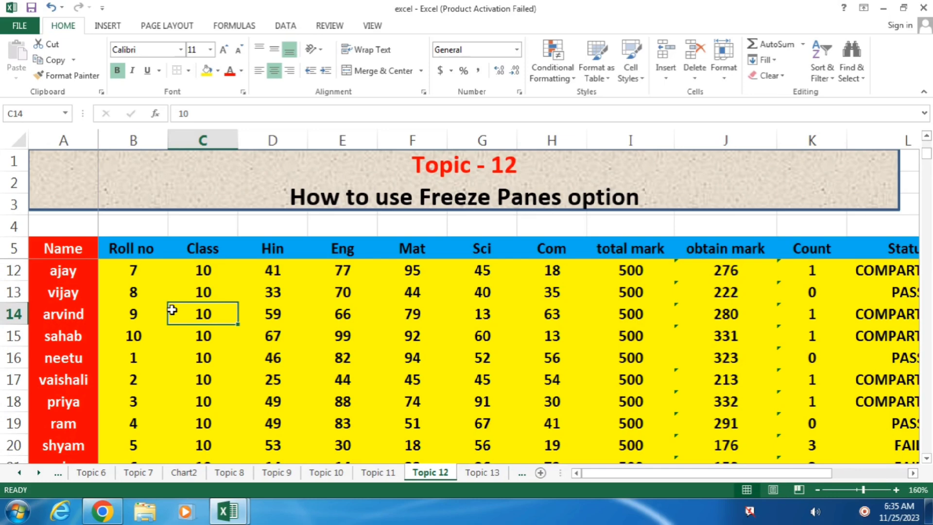
pyautogui.press('Right')
pyautogui.press('Right')
pyautogui.press('Right')
pyautogui.press('Right')
pyautogui.press('Right')
pyautogui.press('Right')
pyautogui.press('Right')
pyautogui.press('Right')
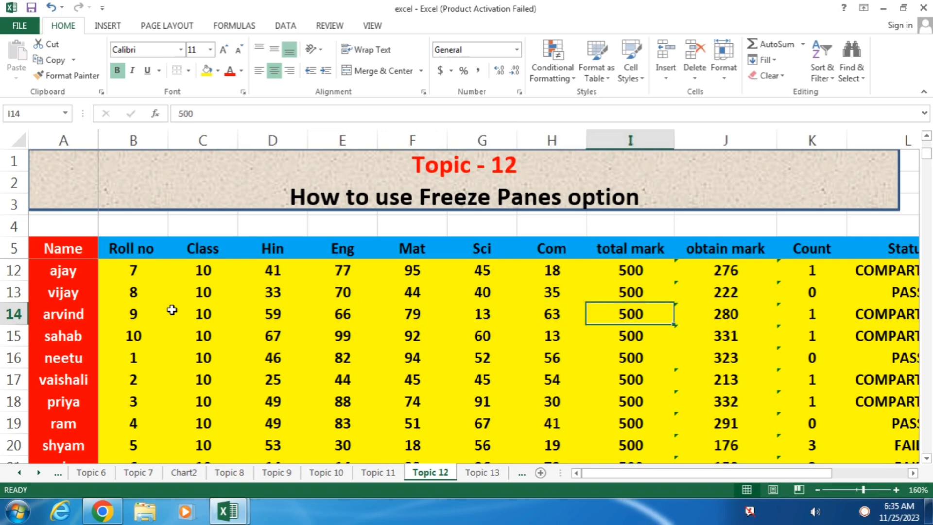
pyautogui.press('Right')
pyautogui.press('Right')
pyautogui.press('Right')
pyautogui.press('Right')
pyautogui.press('Right')
pyautogui.press('Right')
pyautogui.press('Right')
pyautogui.press('Right')
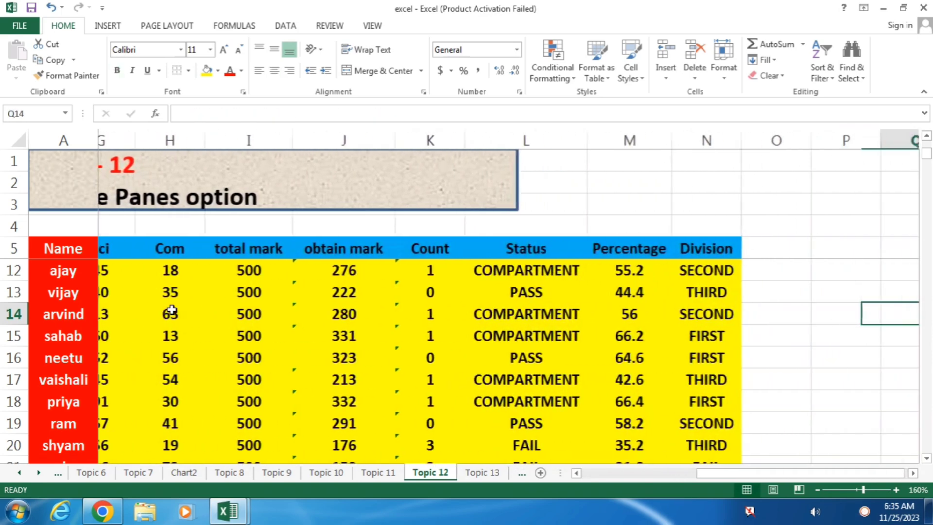
pyautogui.press('Right')
pyautogui.press('Right')
pyautogui.press('Right')
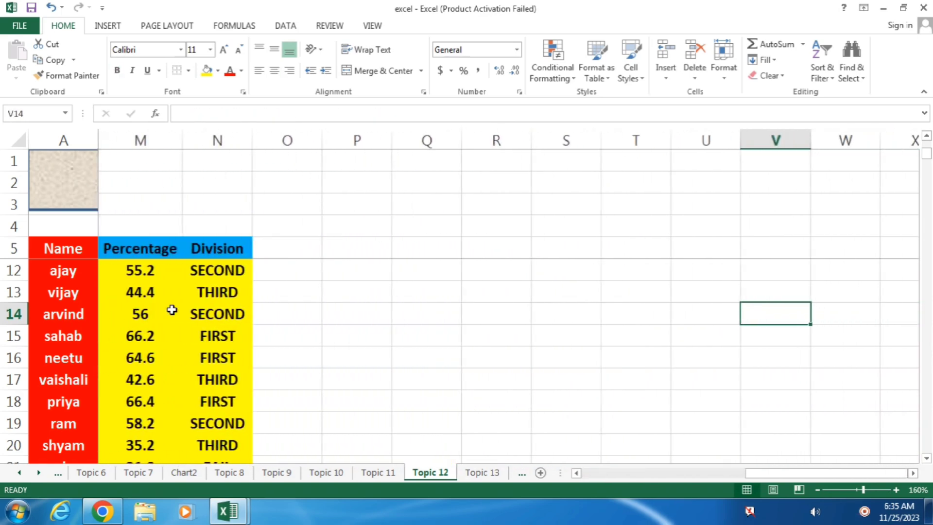
pyautogui.press('Left')
pyautogui.press('Left')
pyautogui.press('Left')
pyautogui.press('Left')
pyautogui.press('Left')
pyautogui.press('Left')
pyautogui.press('Left')
pyautogui.press('Left')
pyautogui.press('Left')
pyautogui.press('Left')
pyautogui.press('Left')
pyautogui.press('Left')
pyautogui.press('Left')
pyautogui.press('Left')
pyautogui.press('Left')
pyautogui.press('Left')
pyautogui.press('Left')
pyautogui.press('Left')
pyautogui.press('Left')
pyautogui.press('Left')
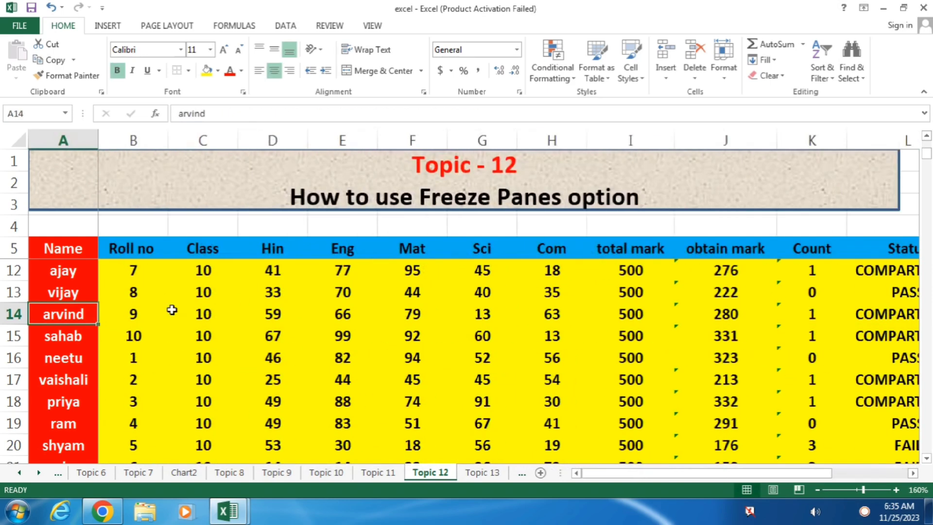
pyautogui.press('Right')
pyautogui.press('Right')
pyautogui.press('Down')
pyautogui.press('Down')
pyautogui.press('Down')
pyautogui.press('Down')
pyautogui.press('Down')
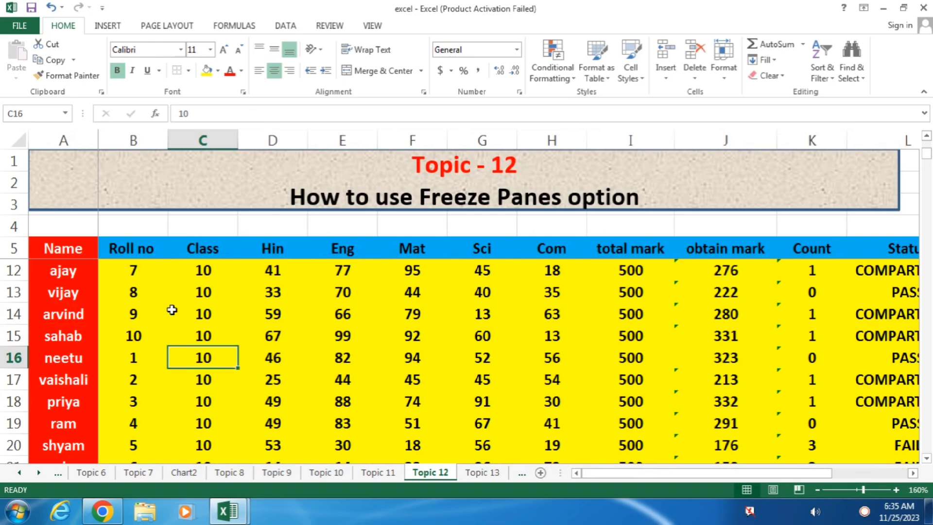
pyautogui.press('Down')
pyautogui.press('Down')
pyautogui.press('Down')
pyautogui.press('Down')
pyautogui.press('Down')
pyautogui.press('Down')
pyautogui.press('Down')
pyautogui.press('Down')
pyautogui.press('Down')
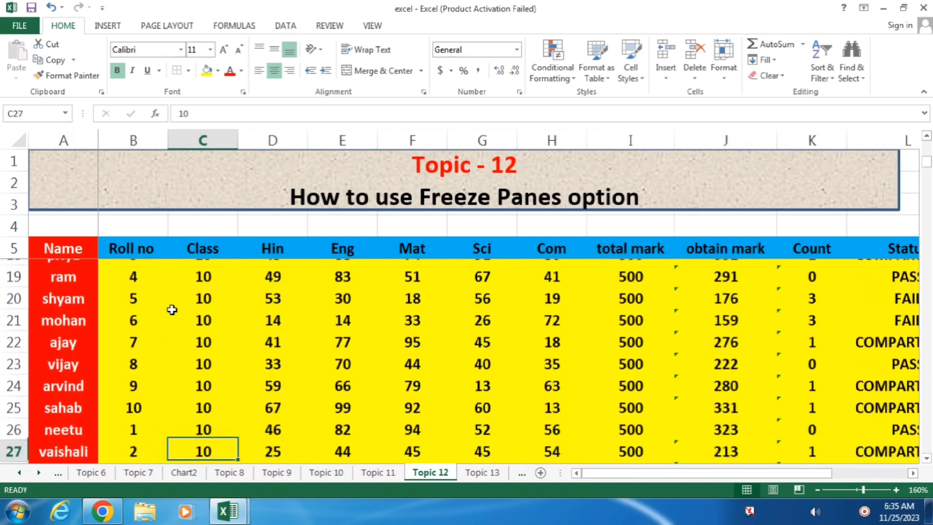
pyautogui.press('Down')
pyautogui.press('Down')
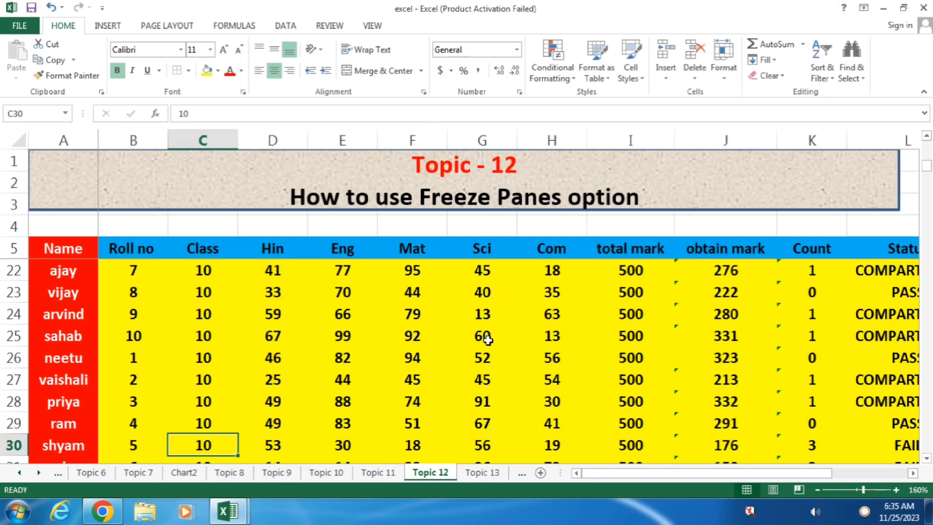
pyautogui.scroll(5, 523, 319)
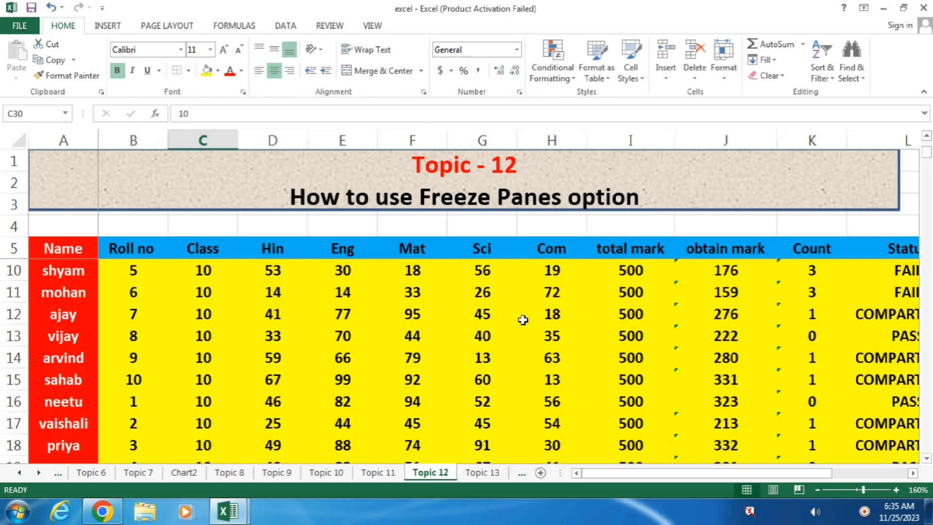
# From cell B6, choose Unfreeze Panes under View > Freeze Panes.
pyautogui.click(158, 273)
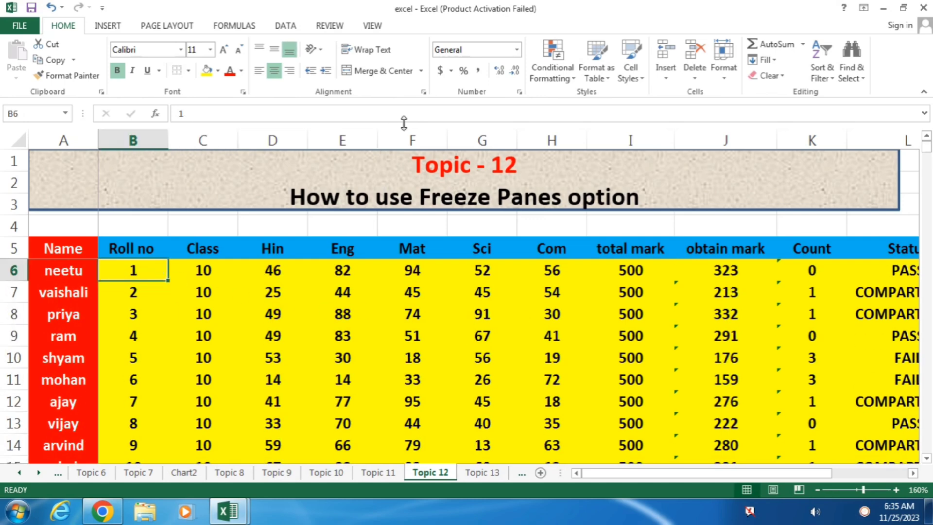
pyautogui.click(374, 27)
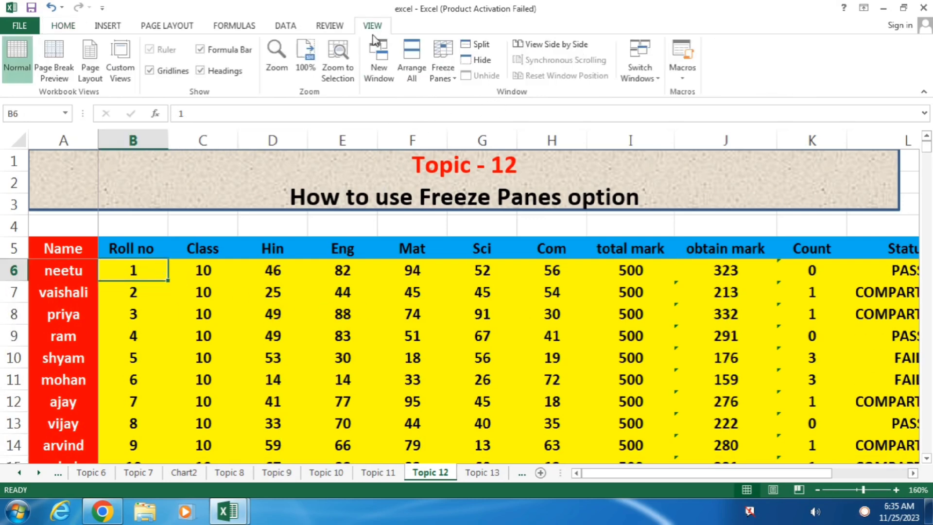
pyautogui.click(440, 74)
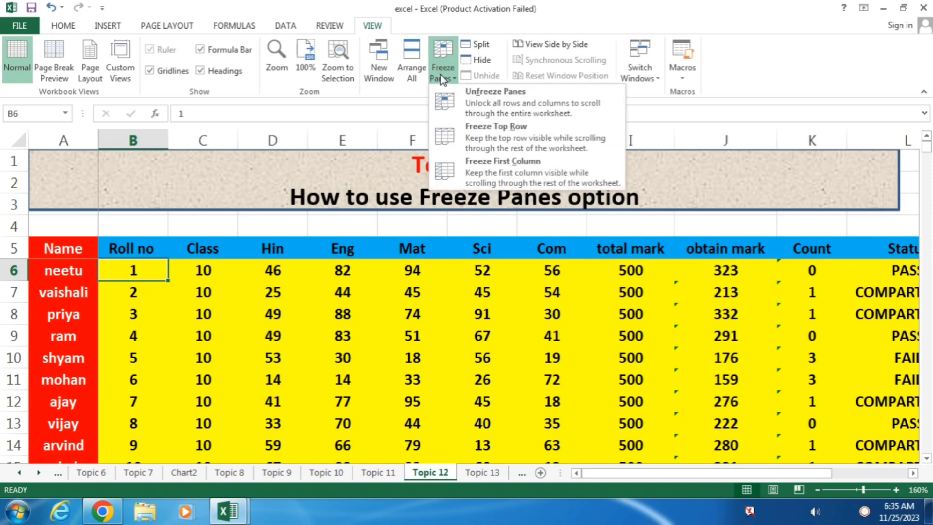
pyautogui.click(502, 103)
# Scroll up and down through the marks and select G23, confirming the headers now scroll away.
pyautogui.scroll(-7, 313, 298)
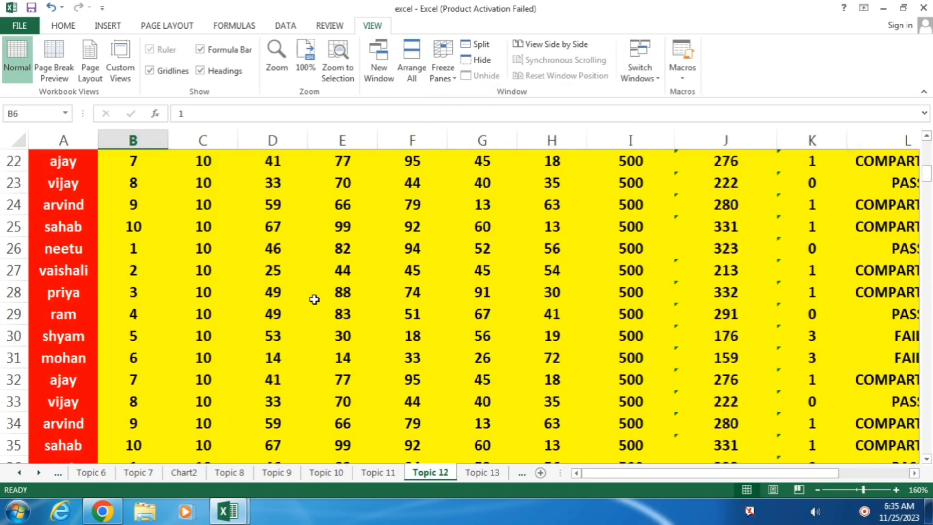
pyautogui.scroll(7, 315, 300)
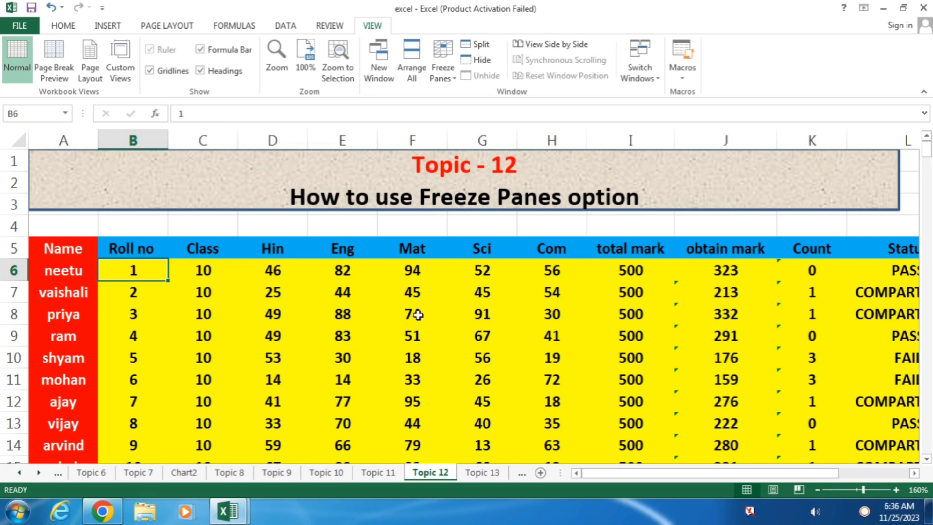
pyautogui.scroll(-4, 416, 311)
pyautogui.scroll(-1, 418, 314)
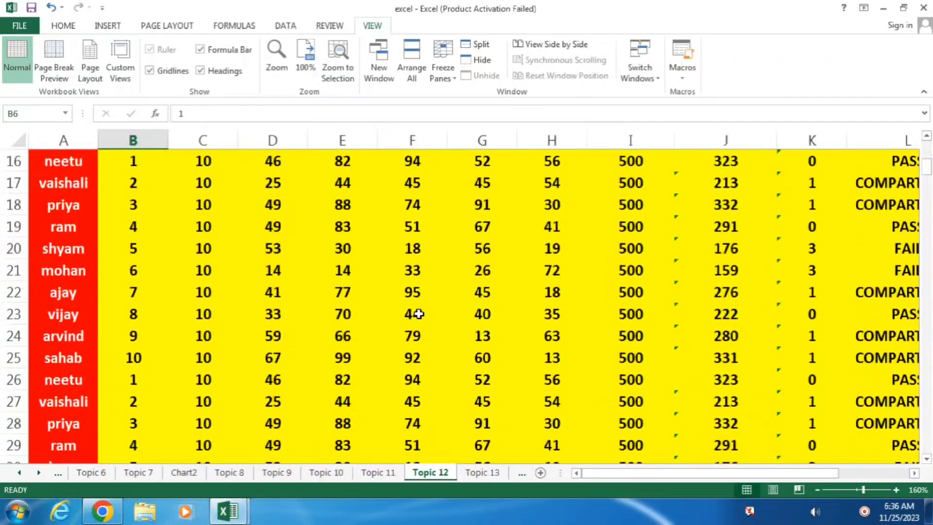
pyautogui.click(490, 313)
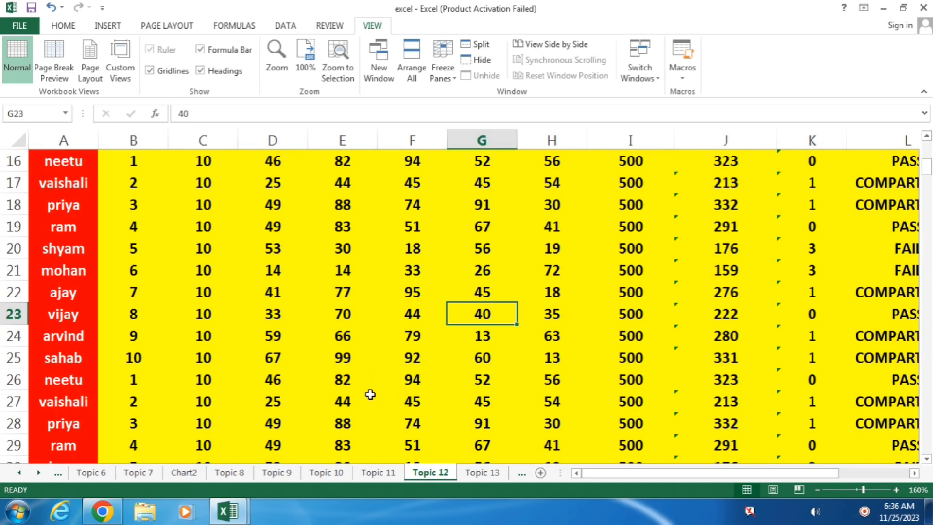
pyautogui.scroll(5, 370, 392)
pyautogui.scroll(-5, 368, 393)
pyautogui.scroll(-5, 384, 369)
pyautogui.scroll(8, 391, 367)
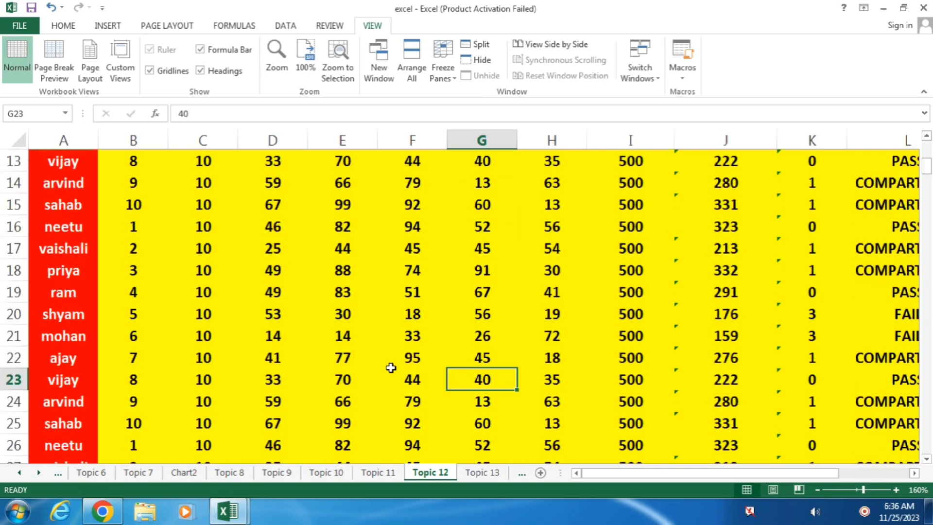
pyautogui.scroll(2, 392, 367)
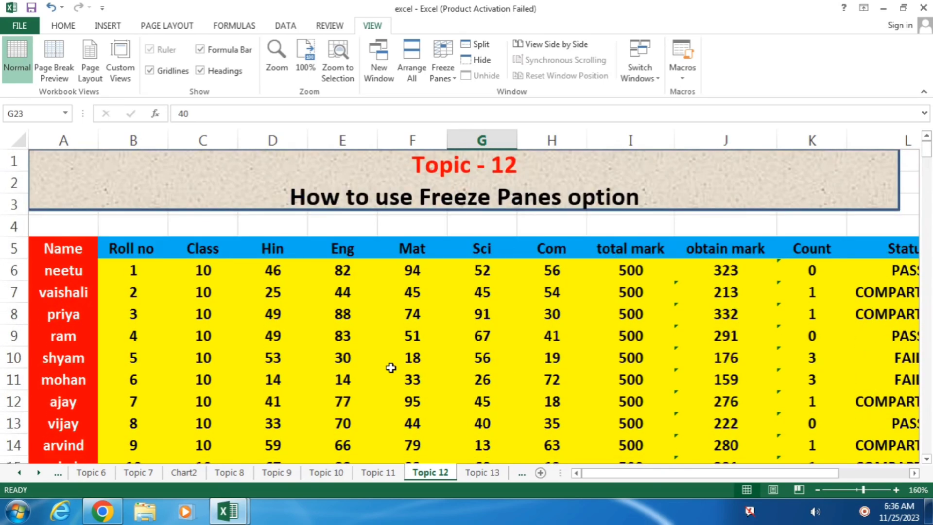
pyautogui.click(151, 271)
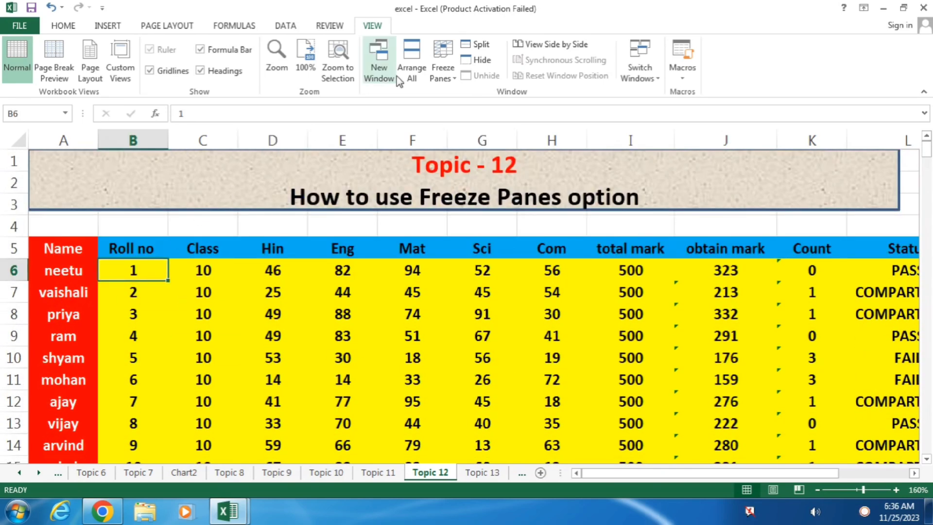
pyautogui.click(442, 63)
pyautogui.click(491, 93)
pyautogui.click(421, 325)
pyautogui.scroll(-7, 485, 355)
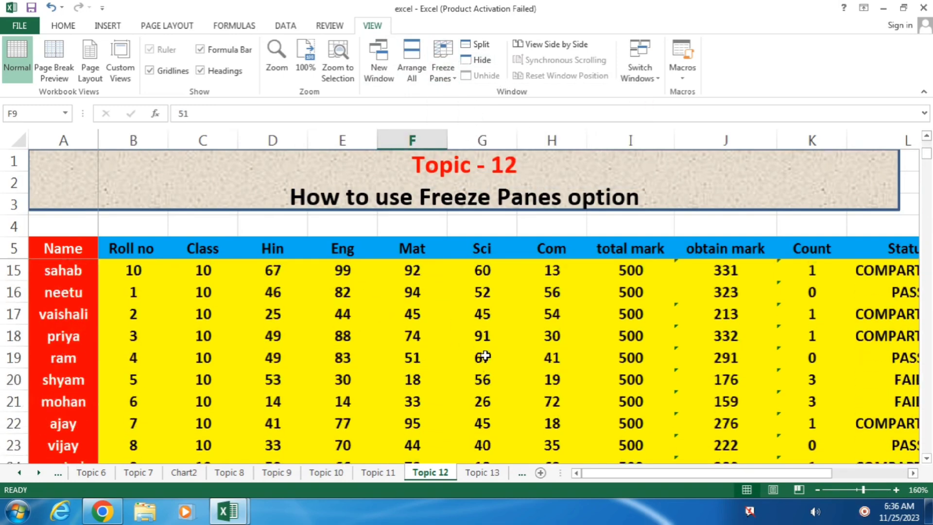
pyautogui.scroll(-2, 485, 355)
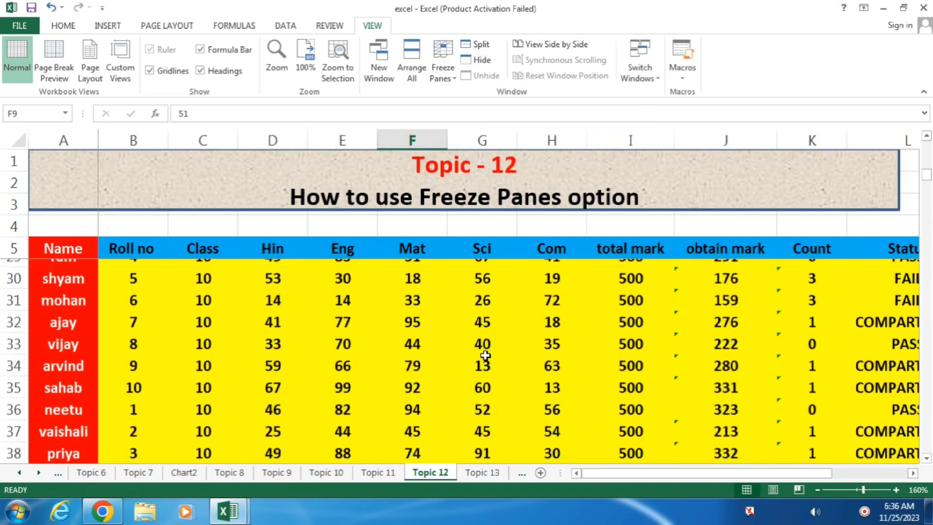
pyautogui.click(551, 357)
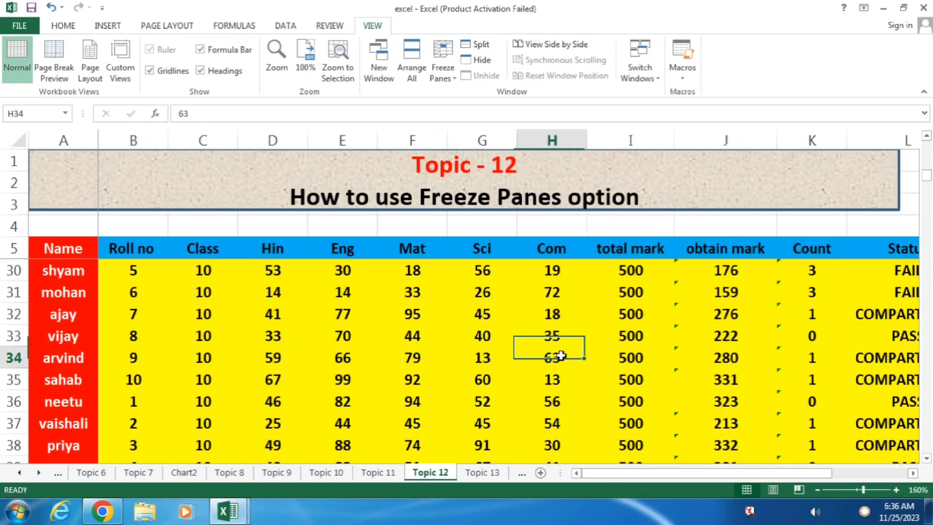
pyautogui.click(414, 378)
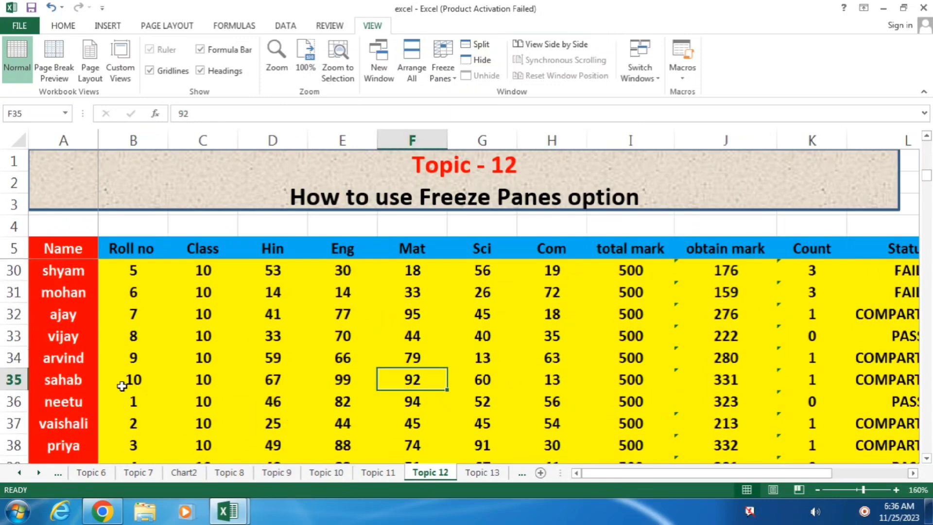
pyautogui.click(207, 321)
pyautogui.press('Right')
pyautogui.press('Right')
pyautogui.press('Right')
pyautogui.press('Right')
pyautogui.press('Right')
pyautogui.press('Right')
pyautogui.press('Right')
pyautogui.press('Right')
pyautogui.press('Right')
pyautogui.press('Right')
pyautogui.press('Right')
pyautogui.press('Right')
pyautogui.press('Right')
pyautogui.press('Right')
pyautogui.press('Right')
pyautogui.click(585, 294)
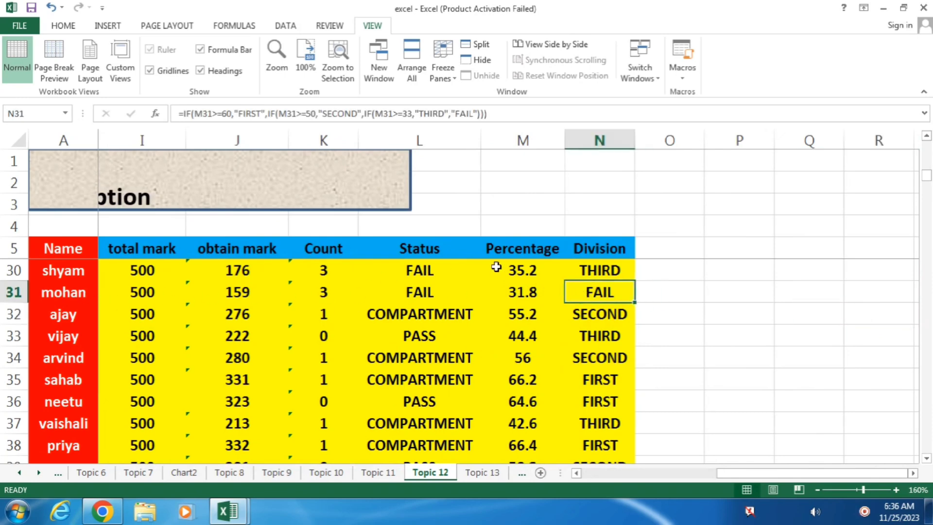
pyautogui.click(583, 268)
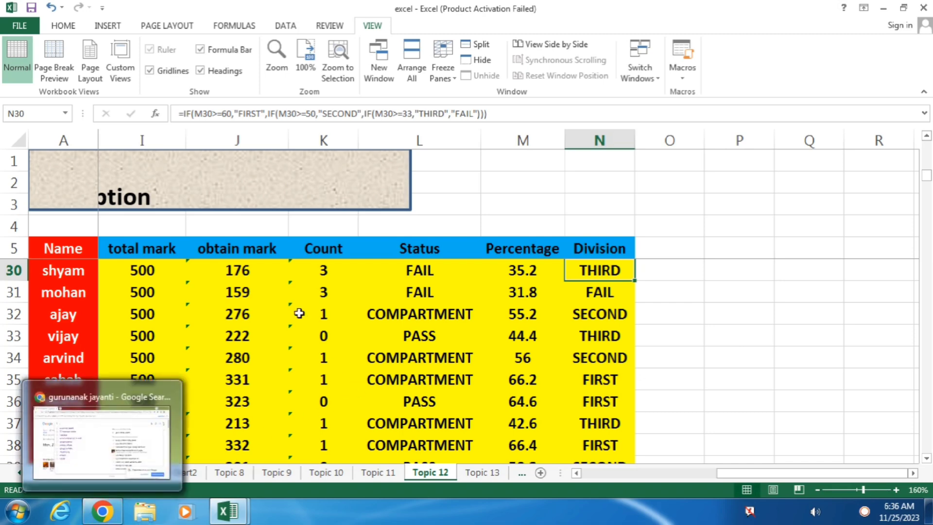
pyautogui.click(282, 295)
pyautogui.click(439, 75)
pyautogui.click(459, 90)
pyautogui.click(493, 342)
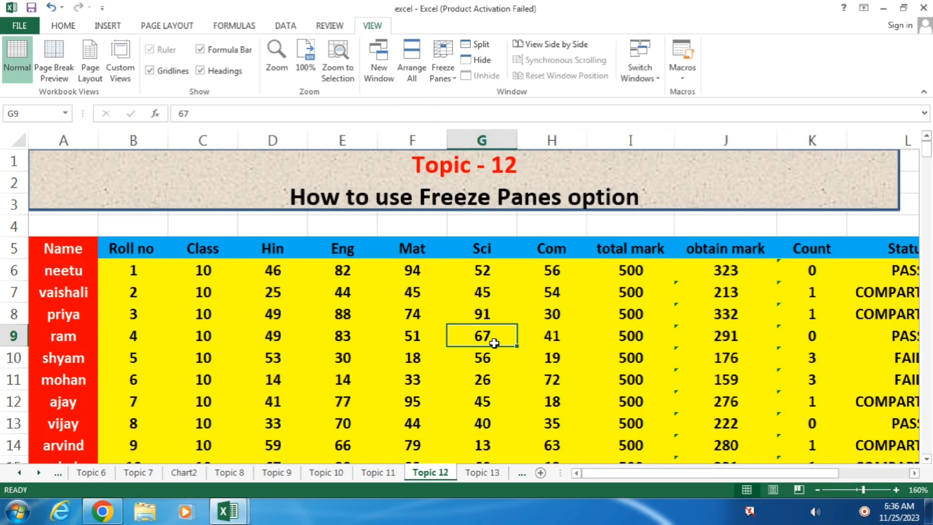
pyautogui.press('Right')
pyautogui.press('Right')
pyautogui.press('Right')
pyautogui.press('Right')
pyautogui.press('Right')
pyautogui.press('Right')
pyautogui.press('Right')
pyautogui.press('Right')
pyautogui.press('Right')
pyautogui.press('Right')
pyautogui.press('Right')
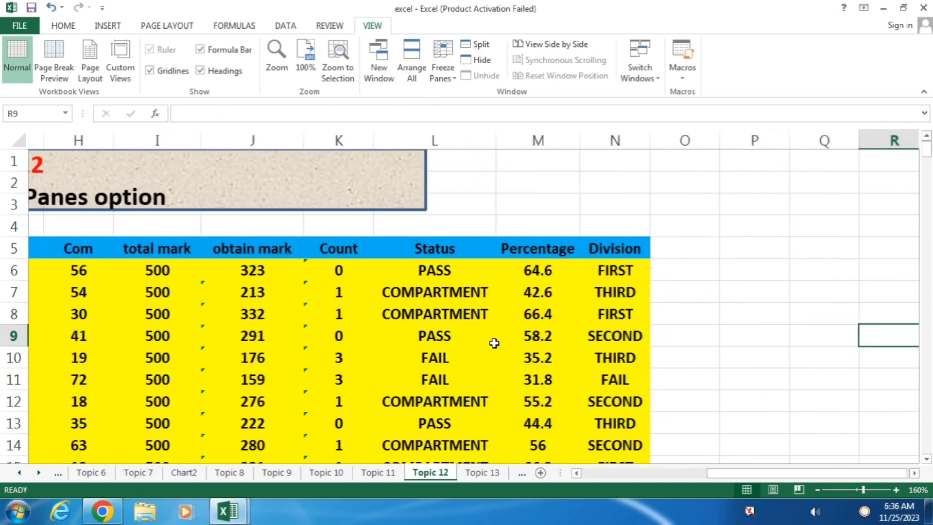
pyautogui.click(620, 379)
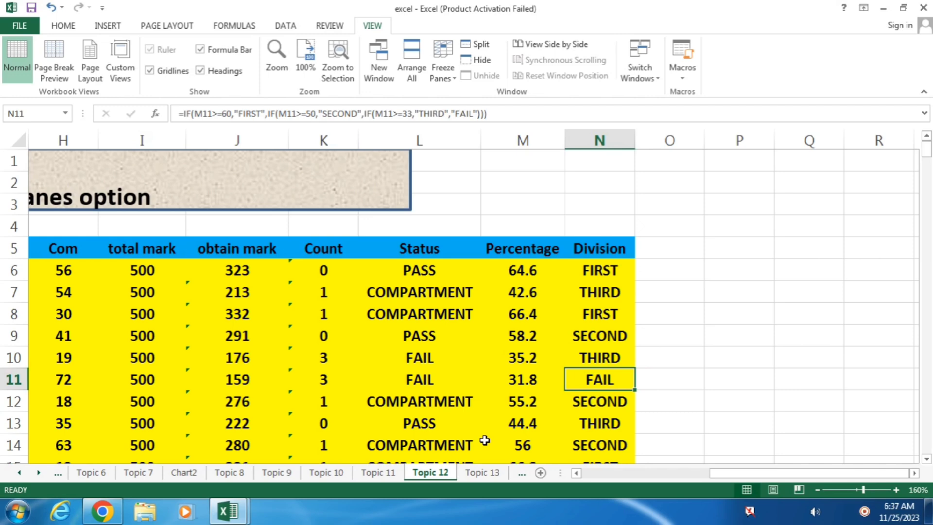
pyautogui.press('Left')
pyautogui.press('Left')
pyautogui.press('Left')
pyautogui.press('Left')
pyautogui.press('Left')
pyautogui.press('Left')
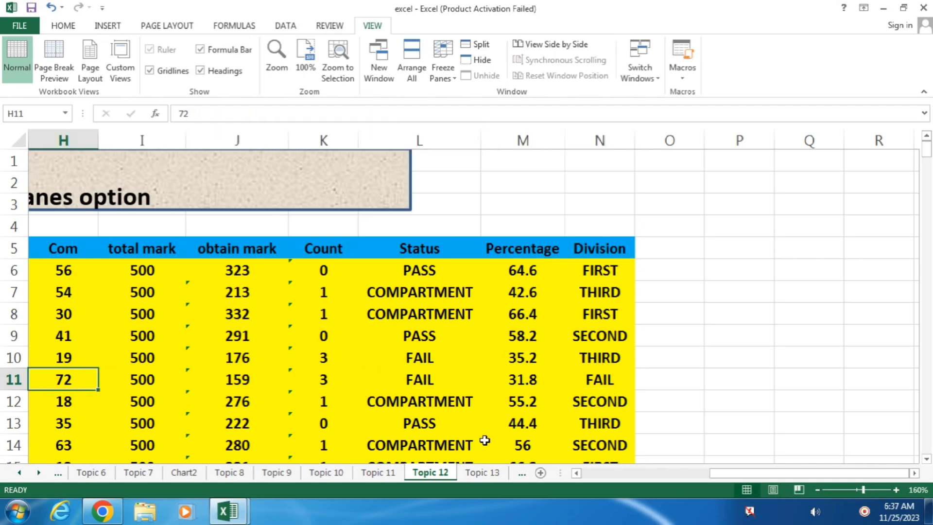
pyautogui.press('Left')
pyautogui.press('Left')
pyautogui.press('Left')
pyautogui.press('Left')
pyautogui.press('Left')
pyautogui.press('Left')
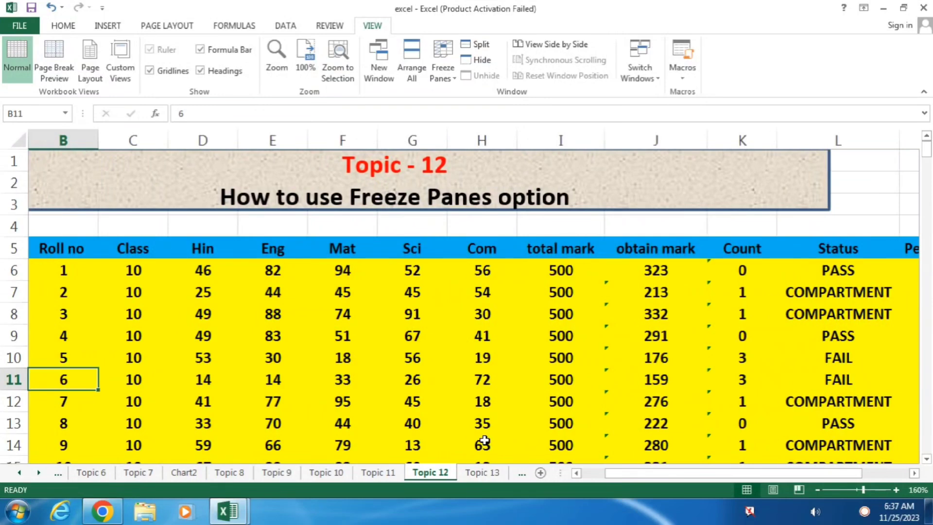
pyautogui.press('Left')
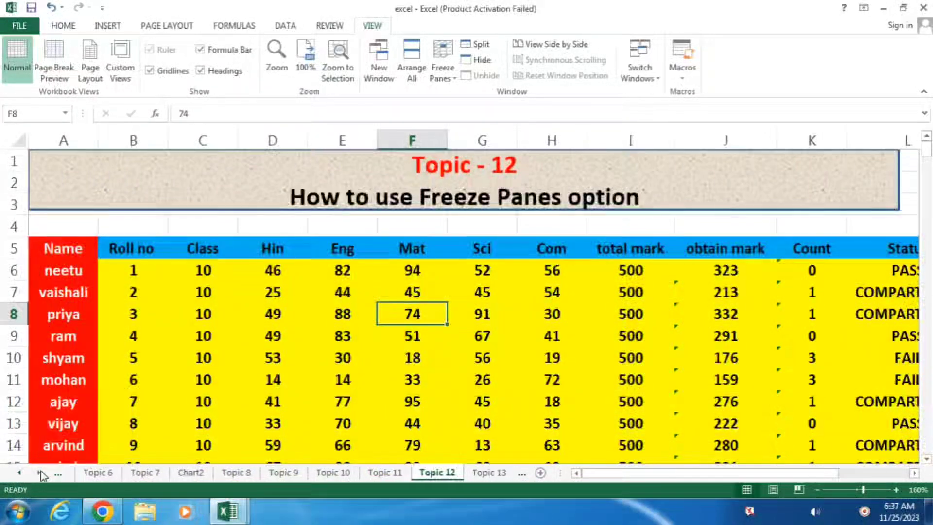
# Scroll the sheet tabs forward and switch to the Topic 19 sheet.
pyautogui.click(38, 472)
pyautogui.click(39, 472)
pyautogui.click(39, 473)
pyautogui.click(39, 472)
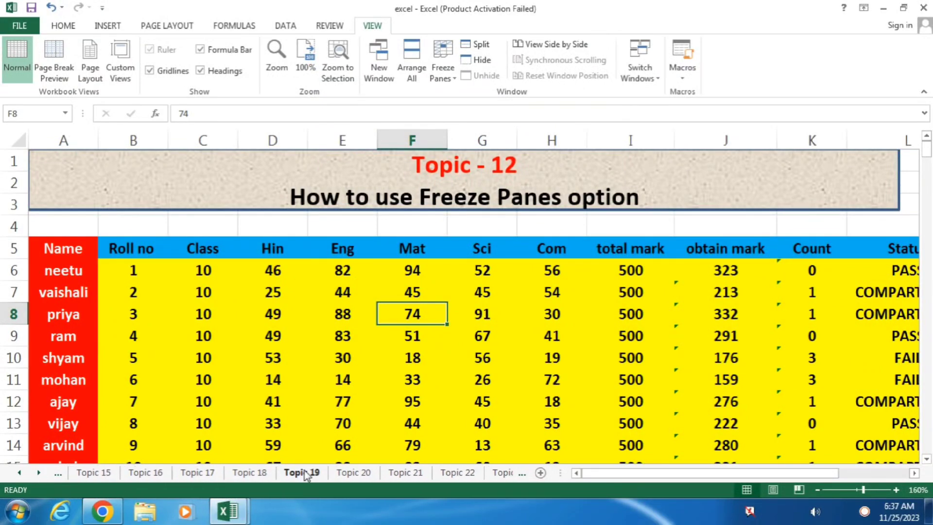
pyautogui.click(306, 473)
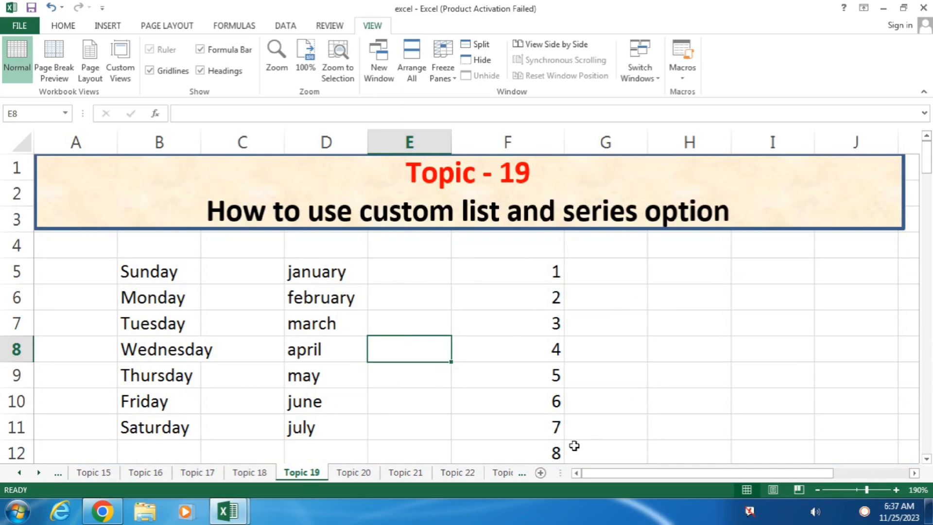
# Enter the first custom-list name in H5 and fill the name series down to H10.
pyautogui.click(668, 273)
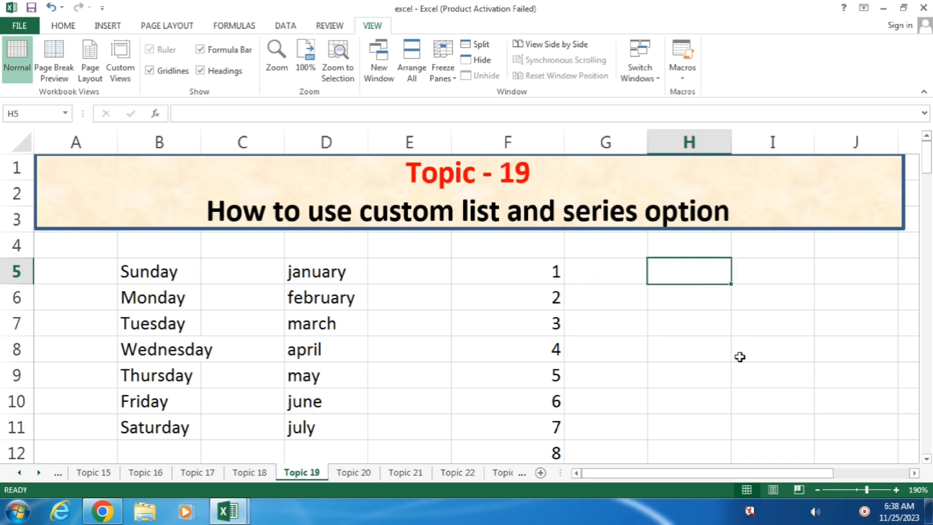
pyautogui.write('RINKI')
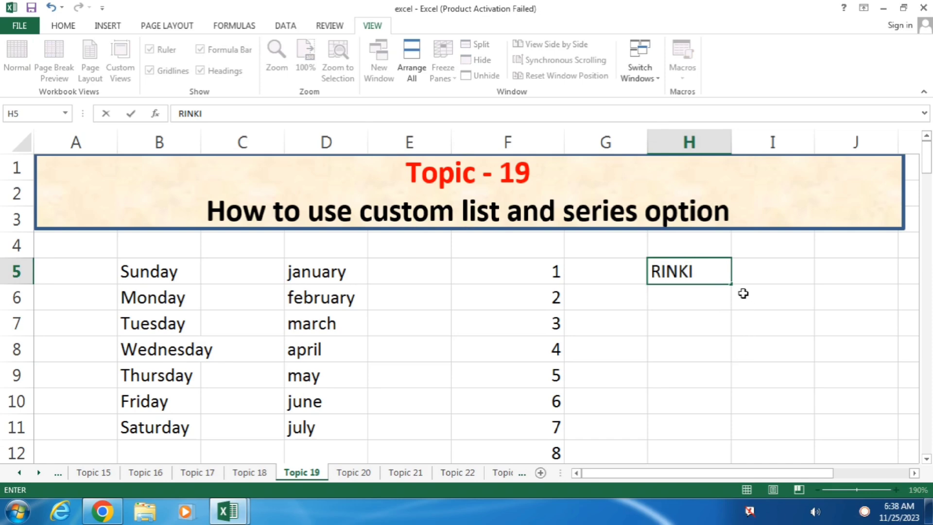
pyautogui.moveTo(732, 285); pyautogui.dragTo(719, 409)
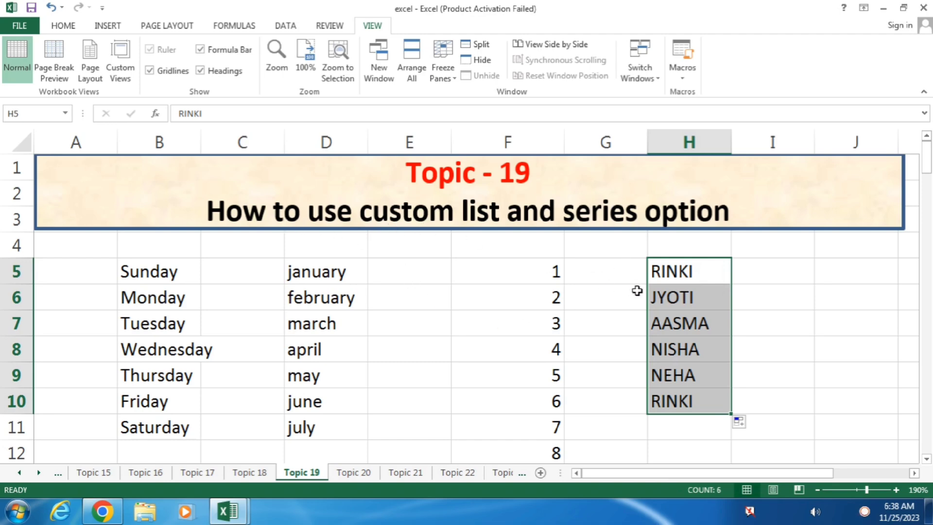
# Check the filled names in H5, H6, H8, H9 and H10.
pyautogui.click(697, 275)
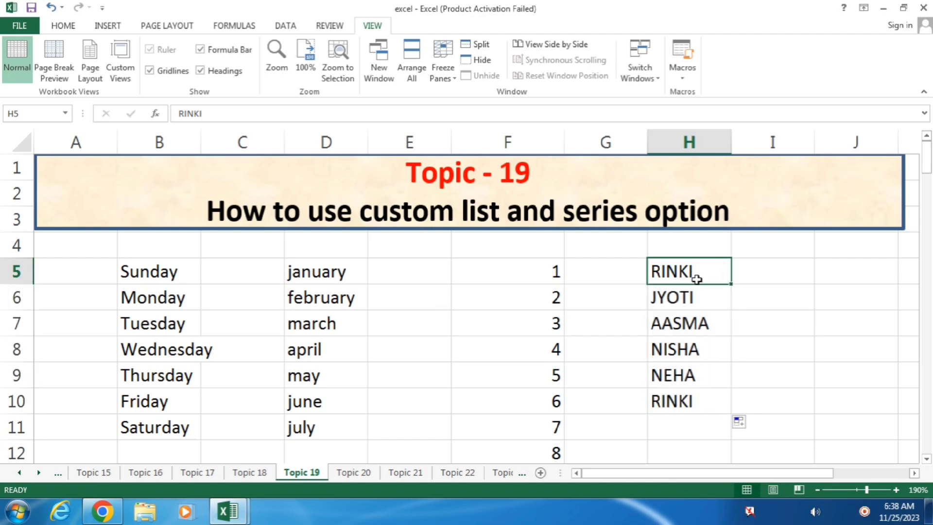
pyautogui.click(691, 299)
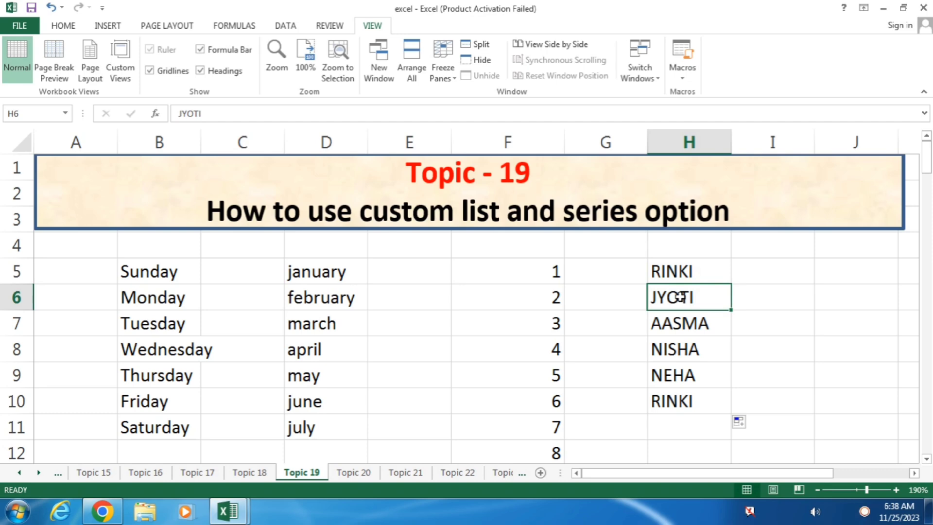
pyautogui.click(701, 353)
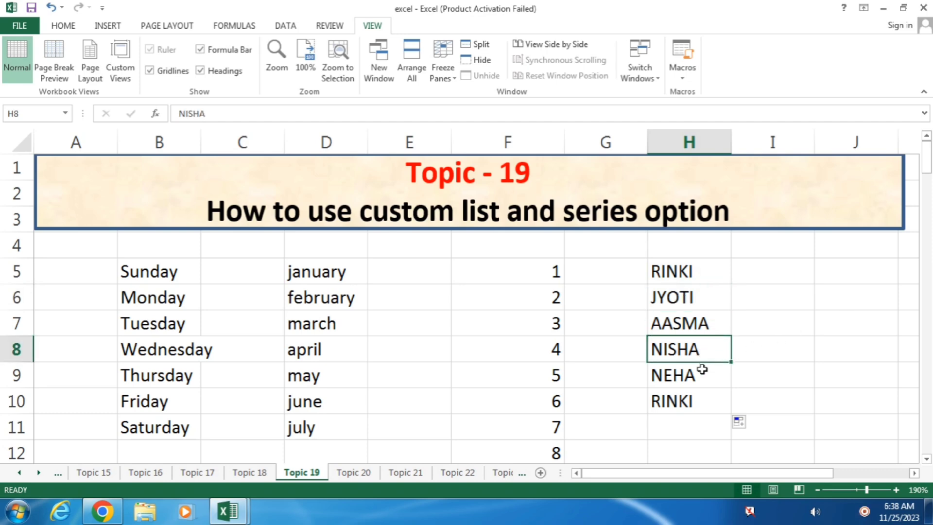
pyautogui.click(705, 373)
pyautogui.click(700, 394)
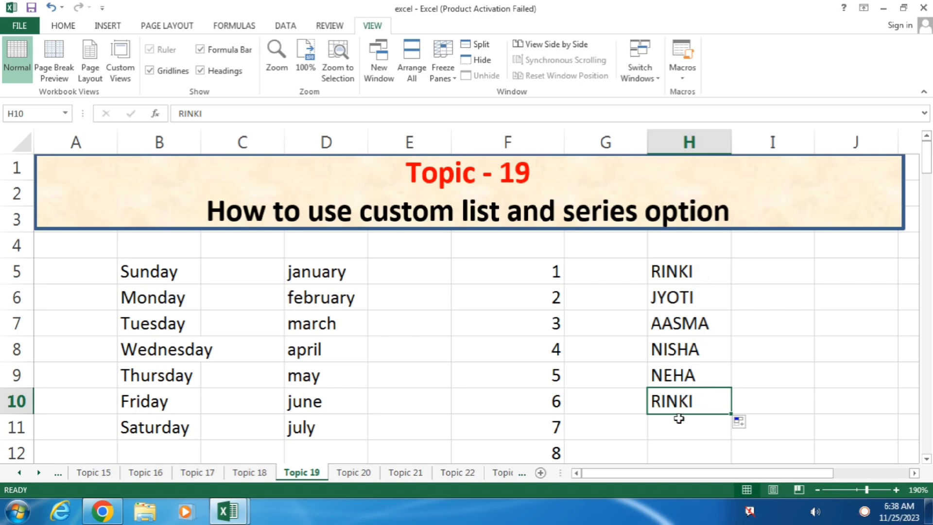
# Type SUNDAY in I5 and fill the weekdays down to SATURDAY in I11.
pyautogui.click(780, 270)
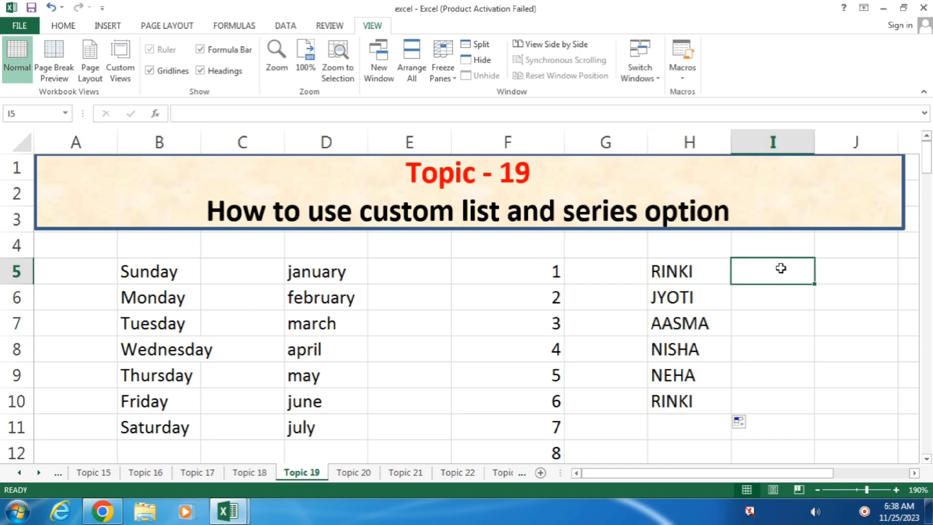
pyautogui.write('SUNDAY')
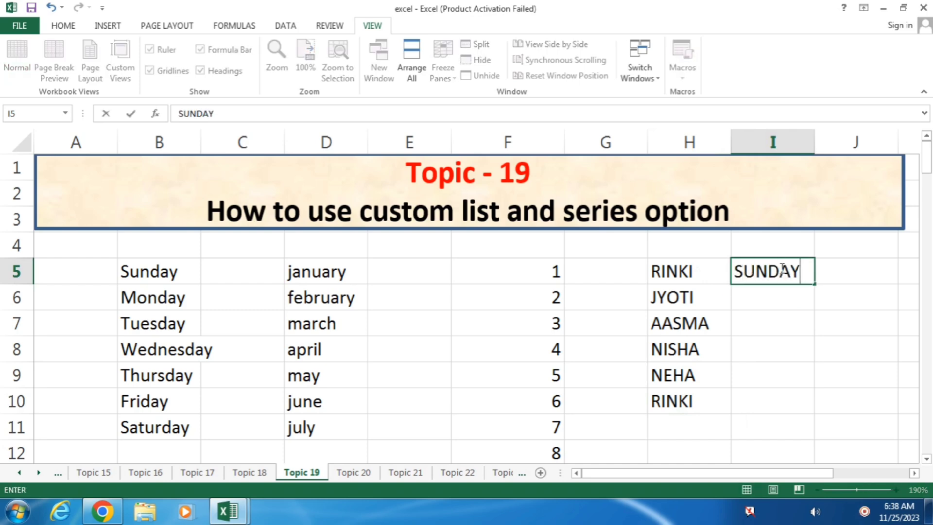
pyautogui.moveTo(816, 285); pyautogui.dragTo(815, 432)
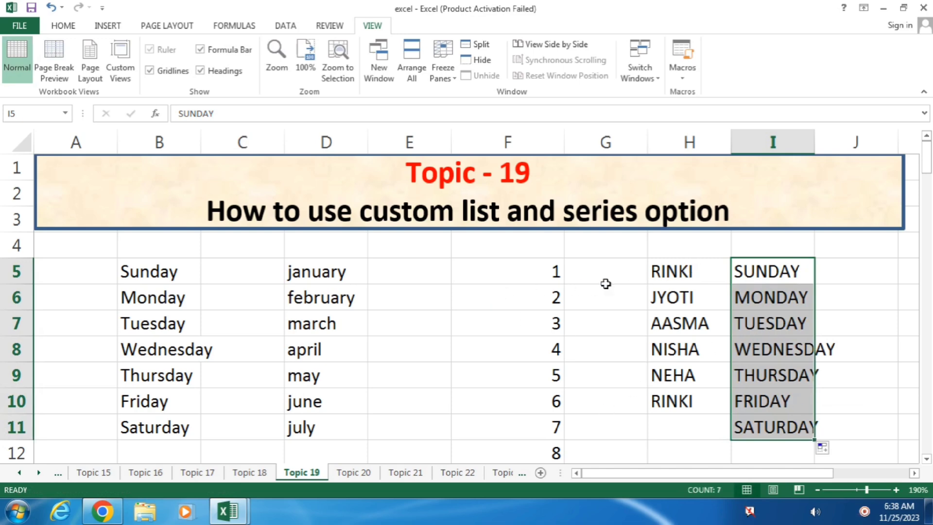
pyautogui.click(430, 273)
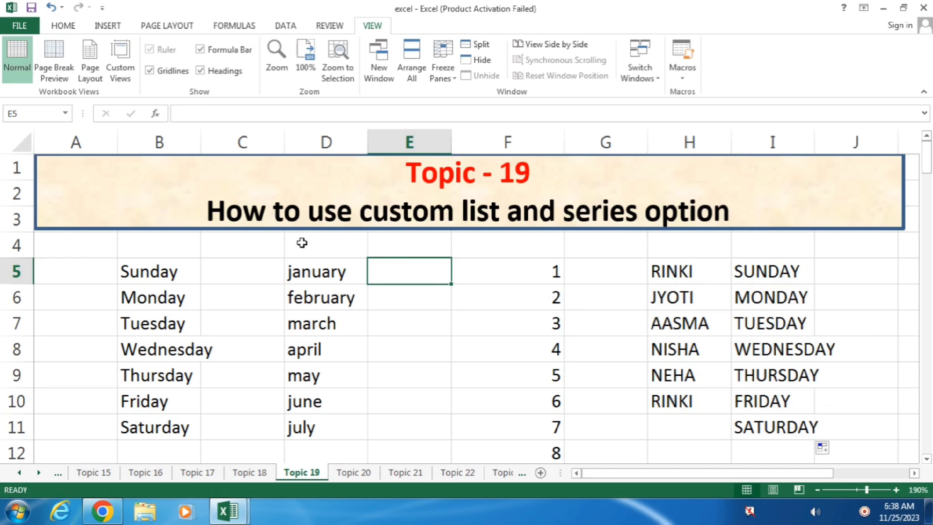
# Go to File > Options > Advanced and launch Edit Custom Lists from the General section.
pyautogui.click(20, 26)
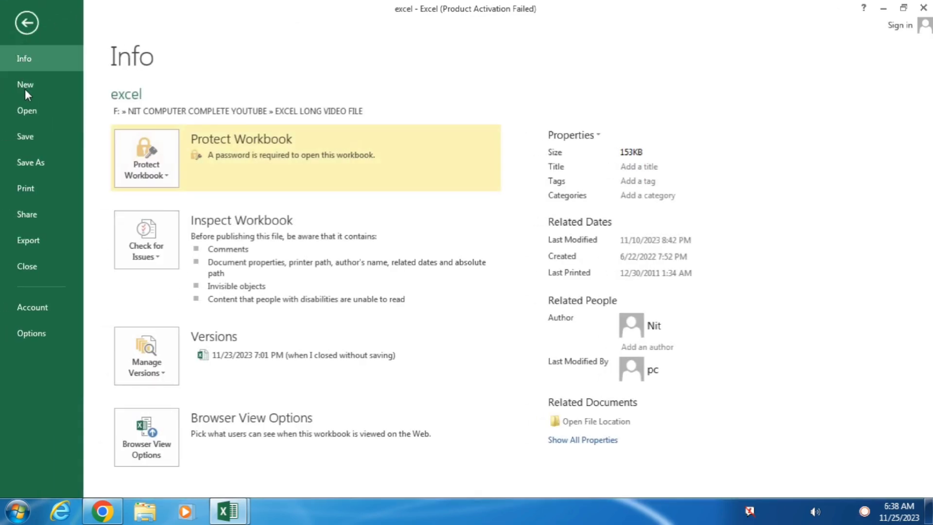
pyautogui.click(37, 333)
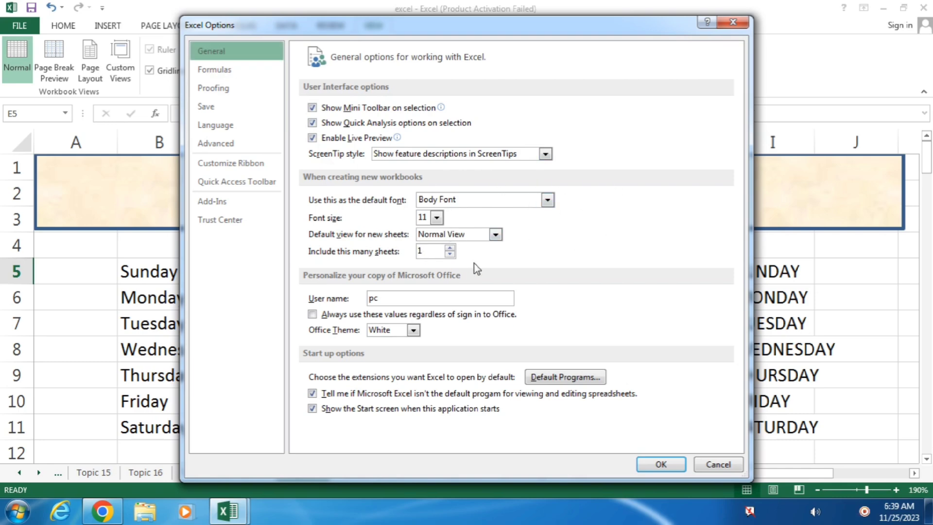
pyautogui.click(221, 145)
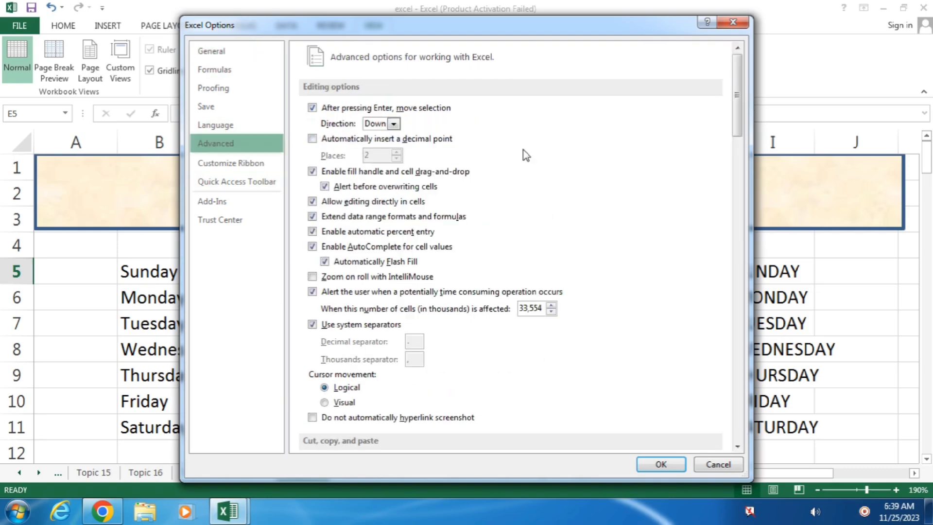
pyautogui.moveTo(735, 107); pyautogui.dragTo(725, 418)
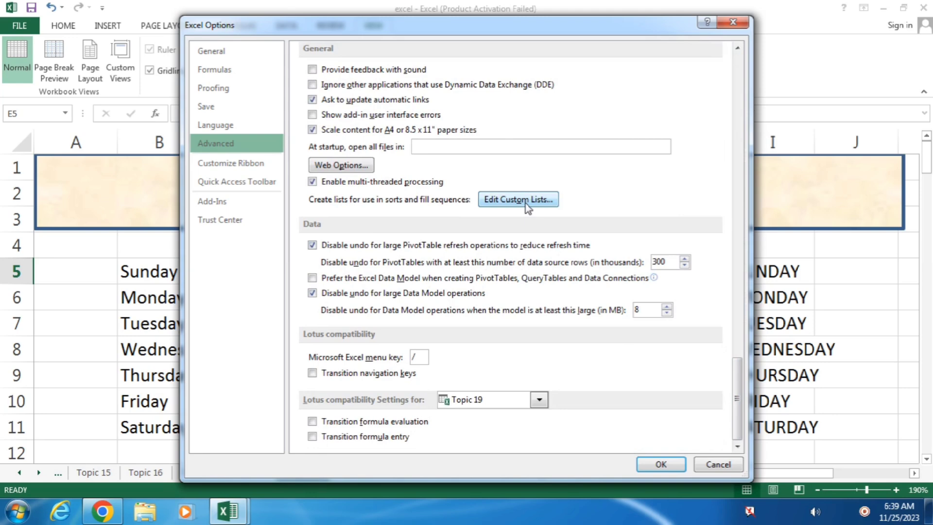
pyautogui.click(526, 204)
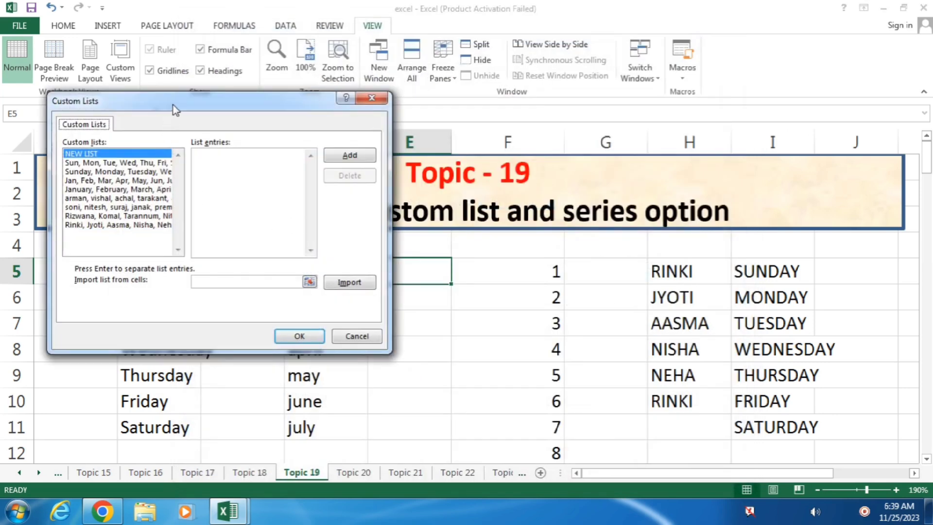
# Delete the old list of names from Custom Lists and confirm the deletion.
pyautogui.moveTo(174, 101); pyautogui.dragTo(396, 103)
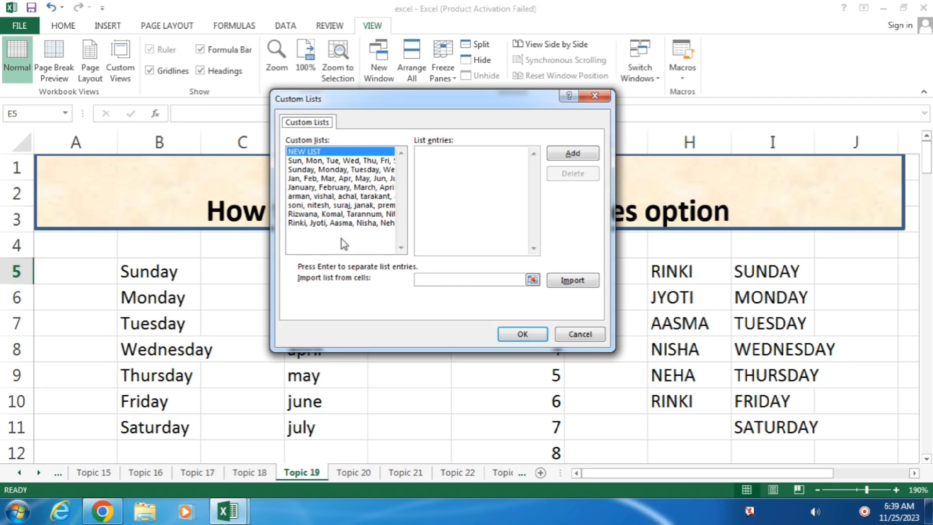
pyautogui.click(367, 196)
pyautogui.click(569, 174)
pyautogui.click(442, 288)
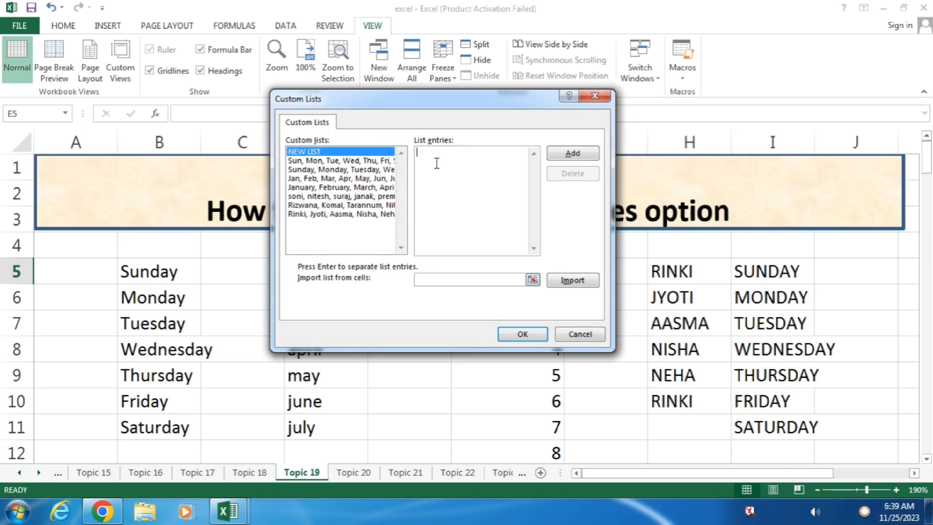
# Enter the list entries Mouse, Keyboard, Monitor, Cpu, UPS, Printer, Scanner, Mic, one per line.
pyautogui.write('mOUSE')
pyautogui.press('BackSpace')
pyautogui.press('BackSpace')
pyautogui.press('BackSpace')
pyautogui.press('BackSpace')
pyautogui.press('BackSpace')
pyautogui.write('Mous')
pyautogui.press('BackSpace')
pyautogui.write('e')
pyautogui.press('Return')
pyautogui.write('Keyboard')
pyautogui.press('Return')
pyautogui.write('Monitor')
pyautogui.press('Return')
pyautogui.write('Cpu UPS Printer')
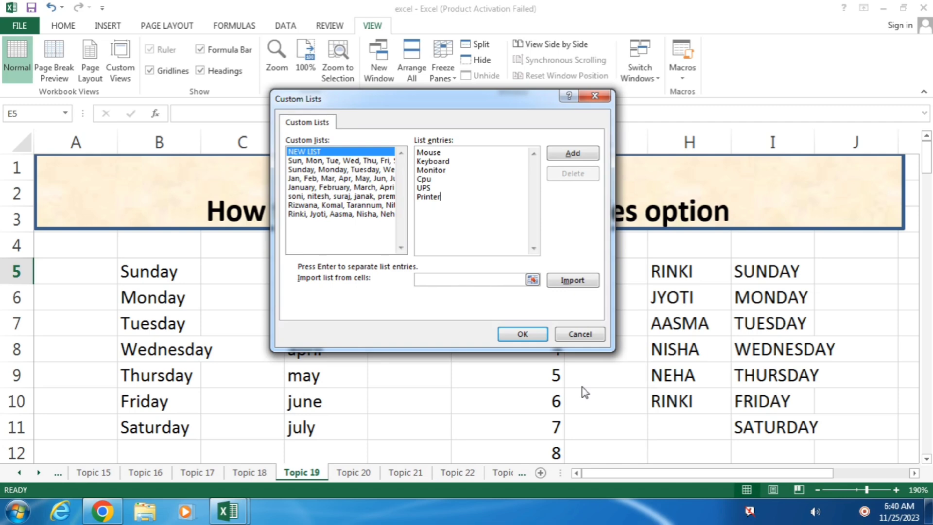
pyautogui.press('Return')
pyautogui.write('Scanner')
pyautogui.press('Return')
pyautogui.write('Mic')
# Add the device list and close both the Custom Lists and Excel Options dialogs with OK.
pyautogui.click(573, 153)
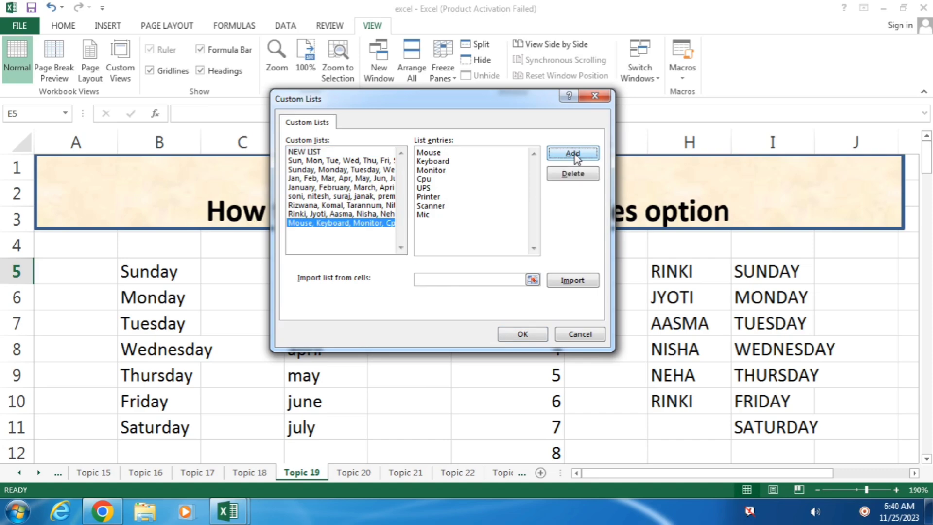
pyautogui.click(523, 334)
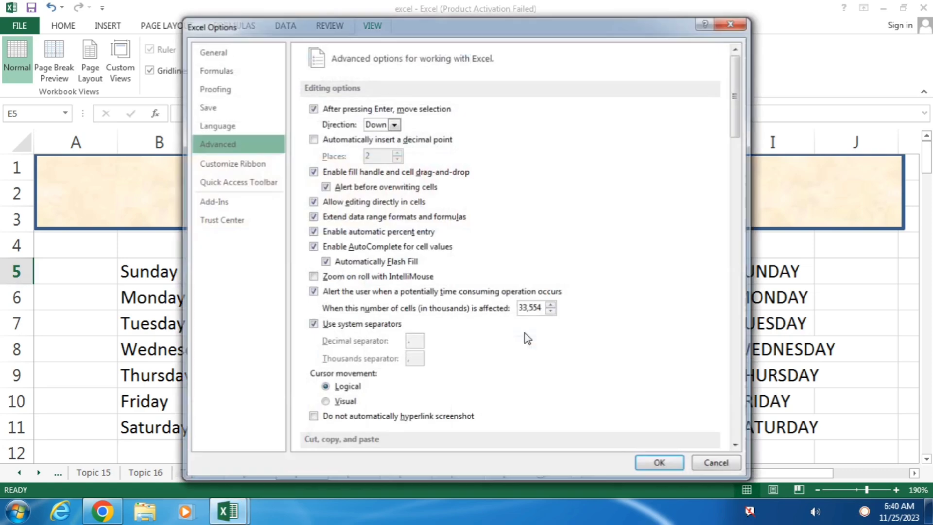
pyautogui.click(659, 463)
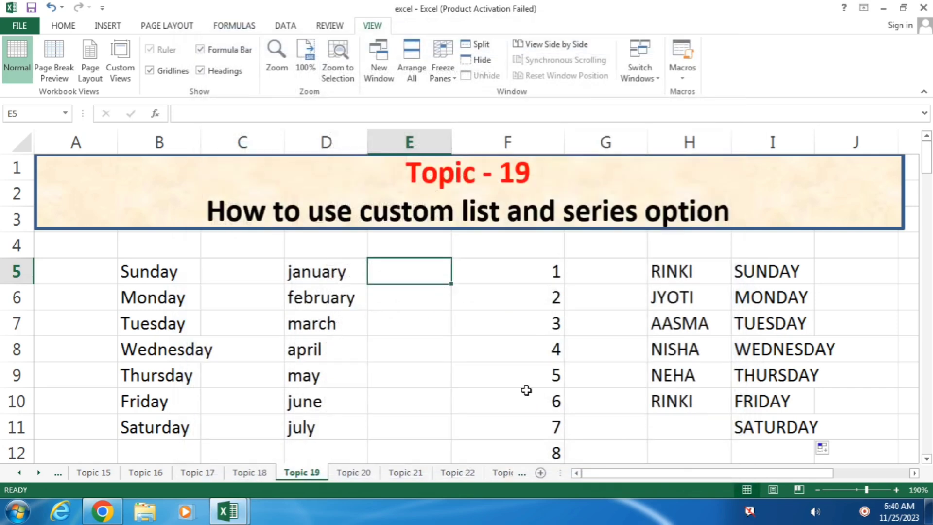
# Type mouse in E5, fill the device list down to E11, then select all cells.
pyautogui.write('mouse')
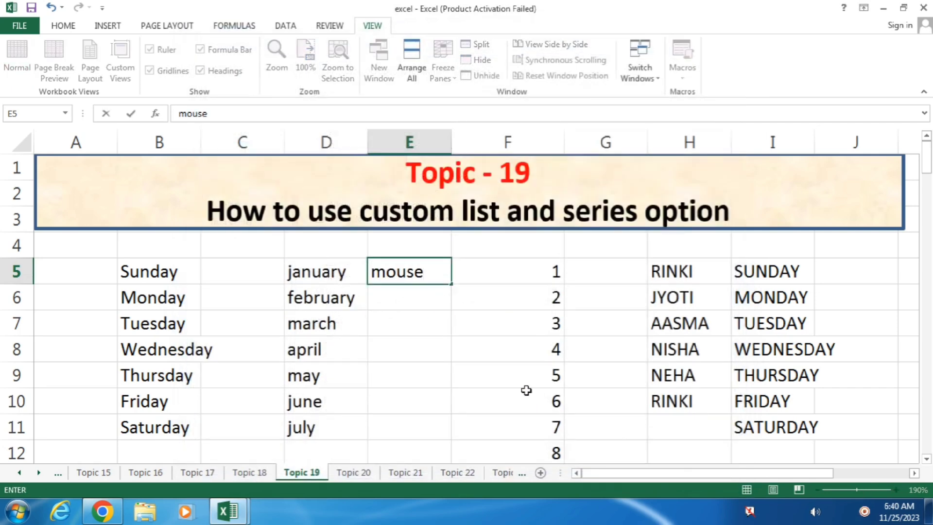
pyautogui.moveTo(451, 284); pyautogui.dragTo(443, 431)
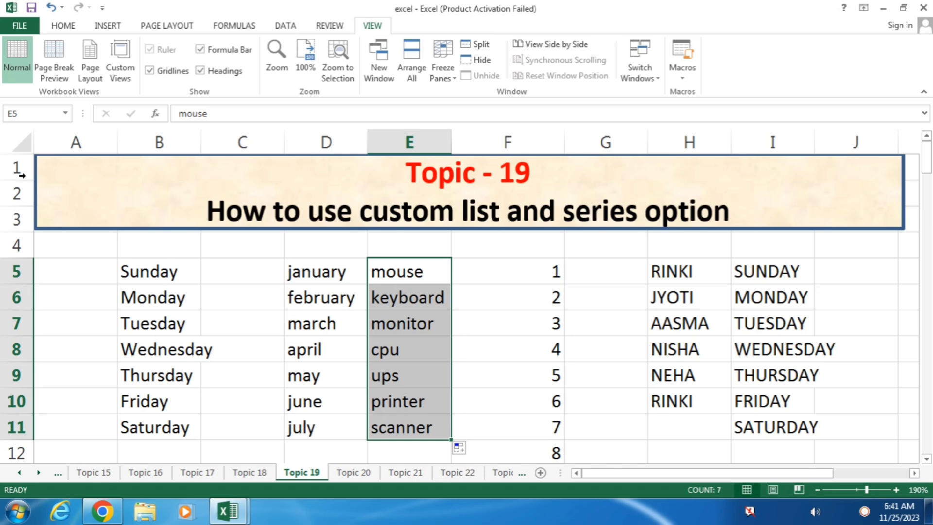
pyautogui.click(16, 144)
# Clear all existing contents from the sheet below the title banner.
pyautogui.press('Delete')
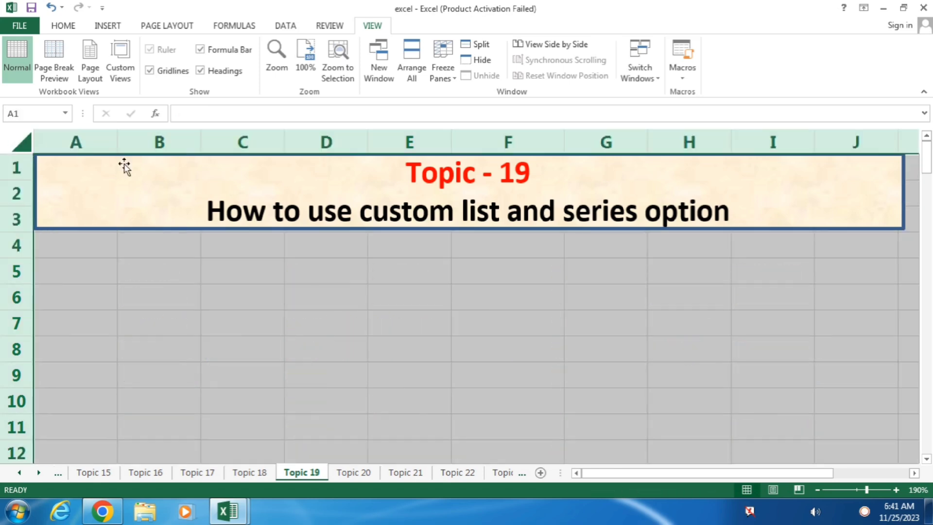
pyautogui.click(394, 275)
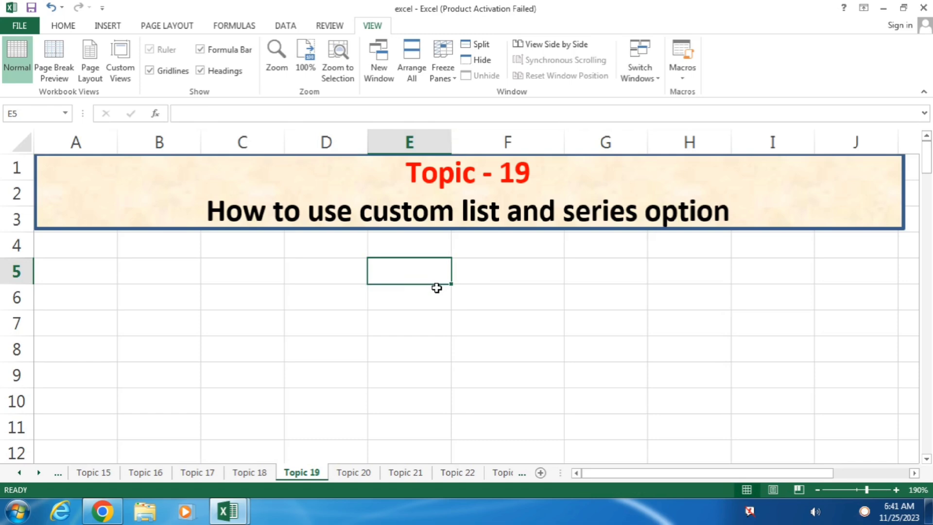
pyautogui.click(334, 263)
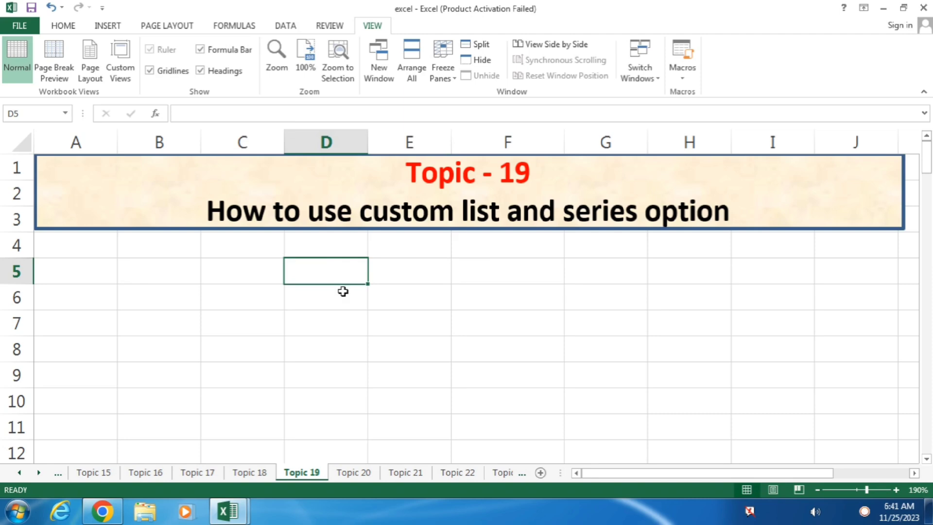
pyautogui.write('1')
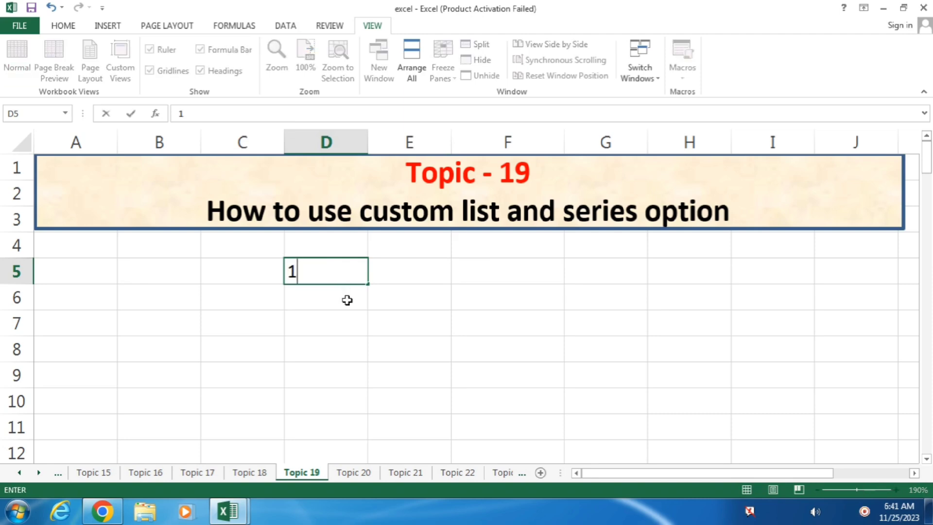
pyautogui.press('BackSpace')
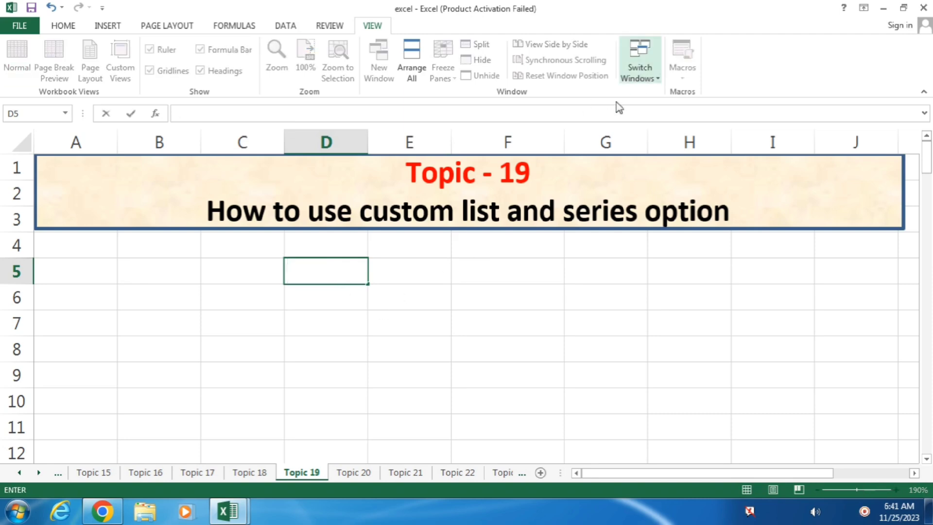
# Enter 1 in D5 as the series starting value and reselect it for filling.
pyautogui.click(68, 26)
pyautogui.write('1')
pyautogui.press('Return')
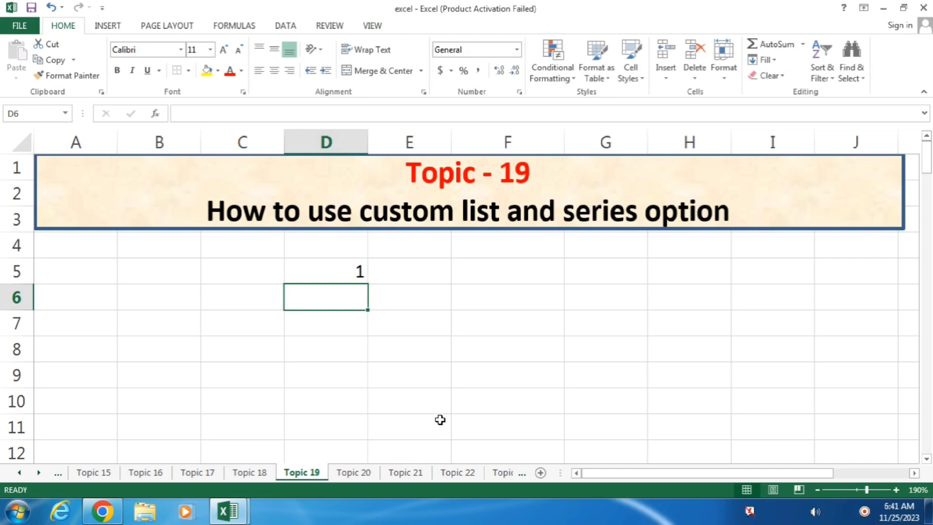
pyautogui.click(780, 354)
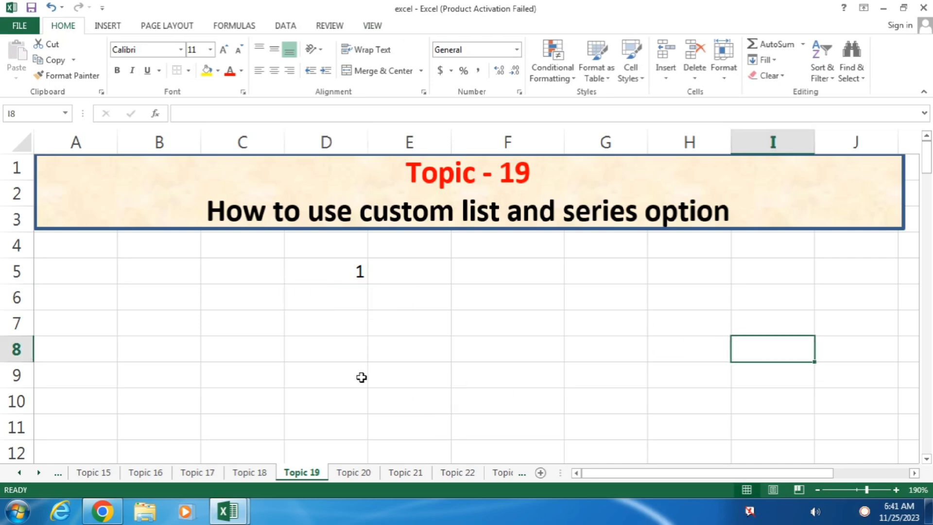
pyautogui.click(362, 377)
pyautogui.click(14, 323)
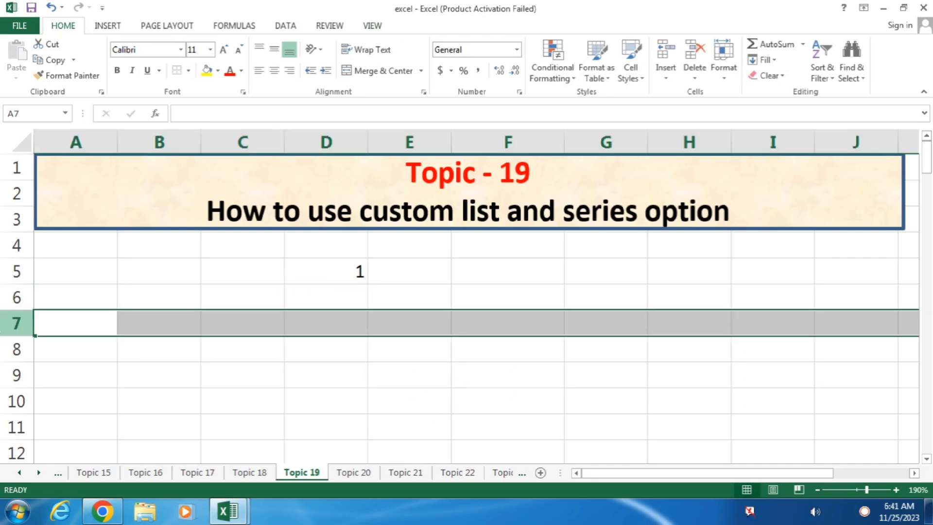
pyautogui.click(302, 384)
pyautogui.click(338, 272)
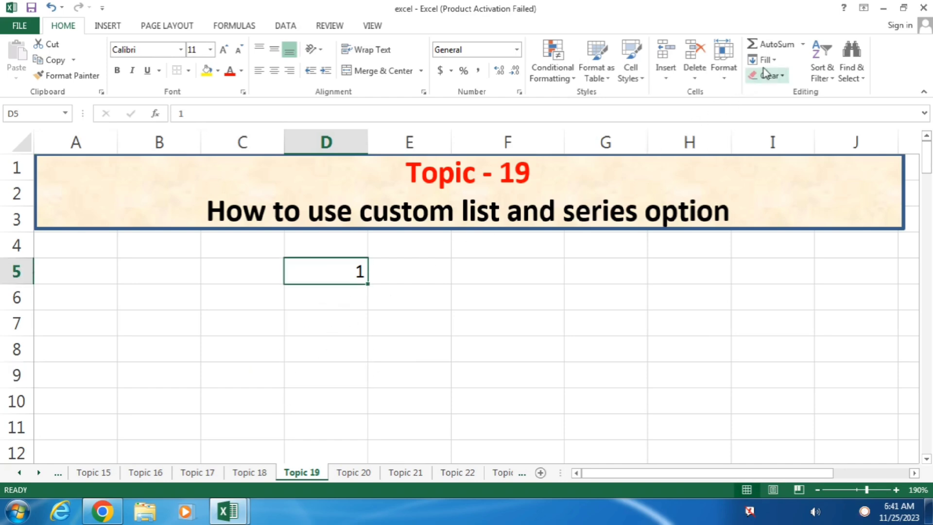
pyautogui.click(773, 61)
# Fill the series down the column from D5 with step value 3 and stop value 100.
pyautogui.click(781, 158)
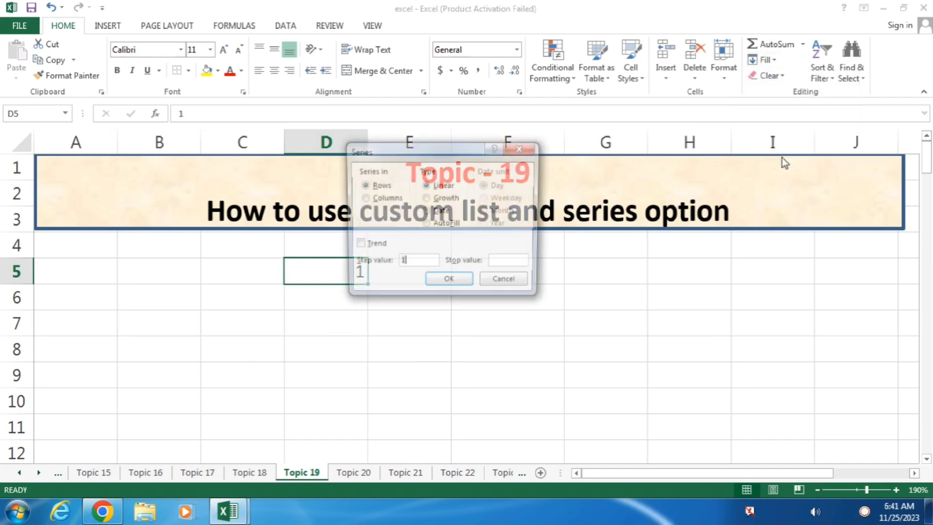
pyautogui.moveTo(431, 151); pyautogui.dragTo(637, 95)
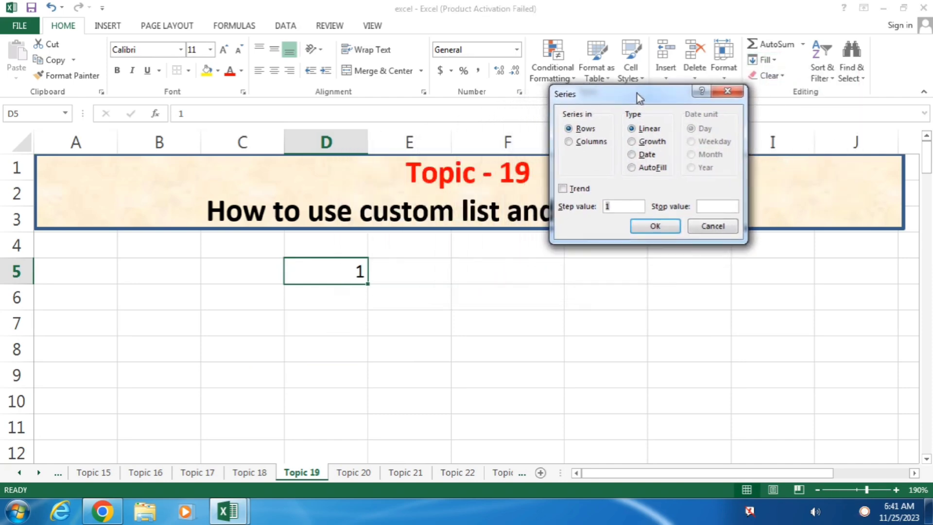
pyautogui.click(585, 143)
pyautogui.click(703, 206)
pyautogui.write('3')
pyautogui.click(655, 227)
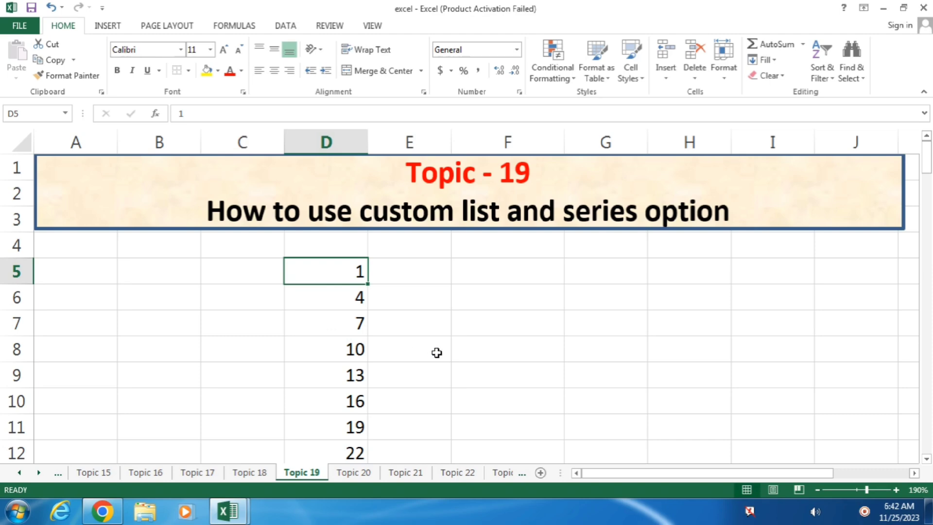
pyautogui.middleClick(327, 342)
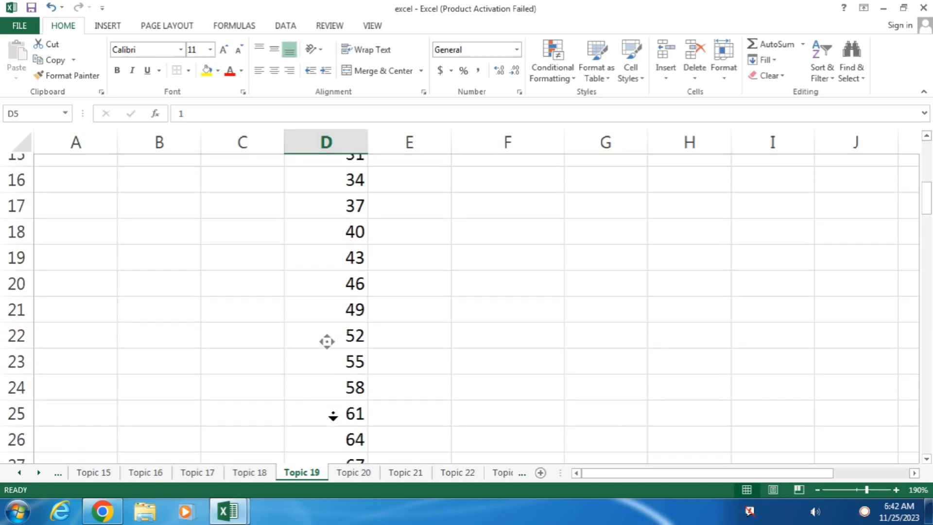
pyautogui.middleClick(334, 413)
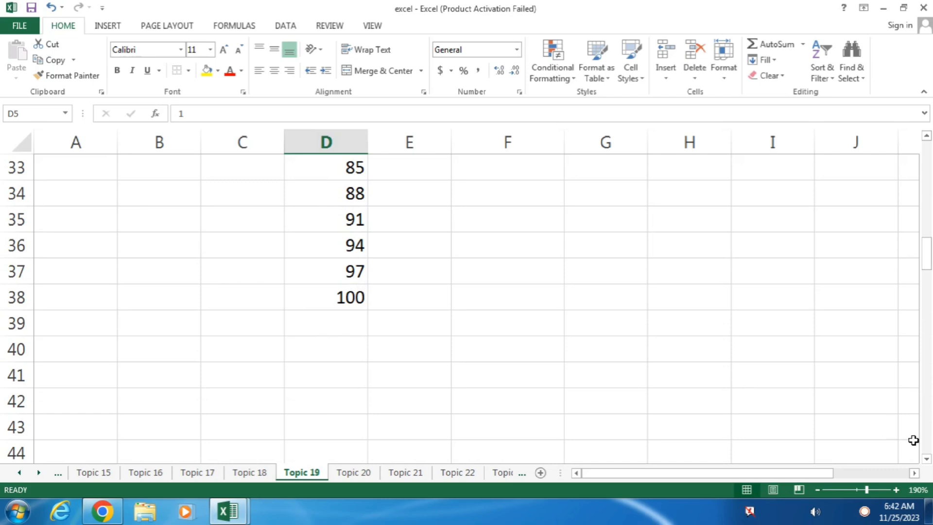
pyautogui.scroll(-4, 931, 337)
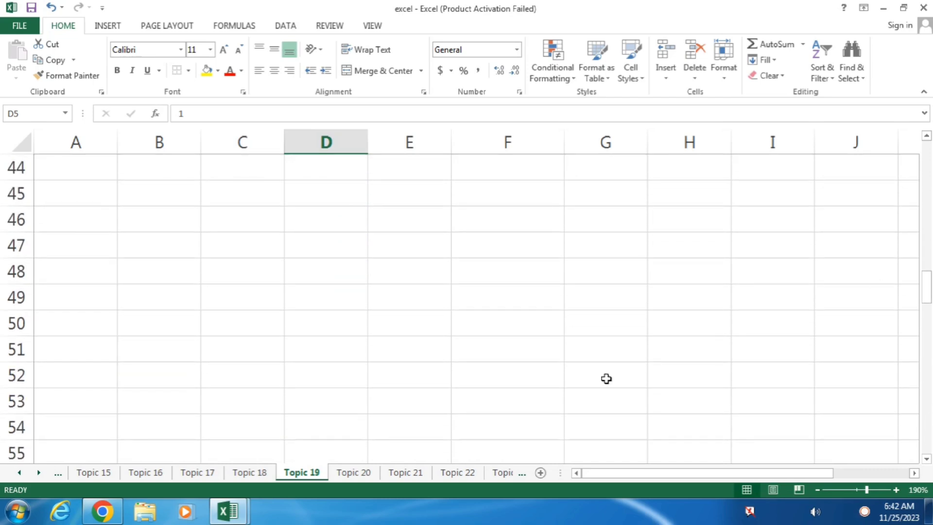
pyautogui.scroll(5, 473, 355)
# Enter the starting value 1 in cell F5.
pyautogui.scroll(10, 472, 350)
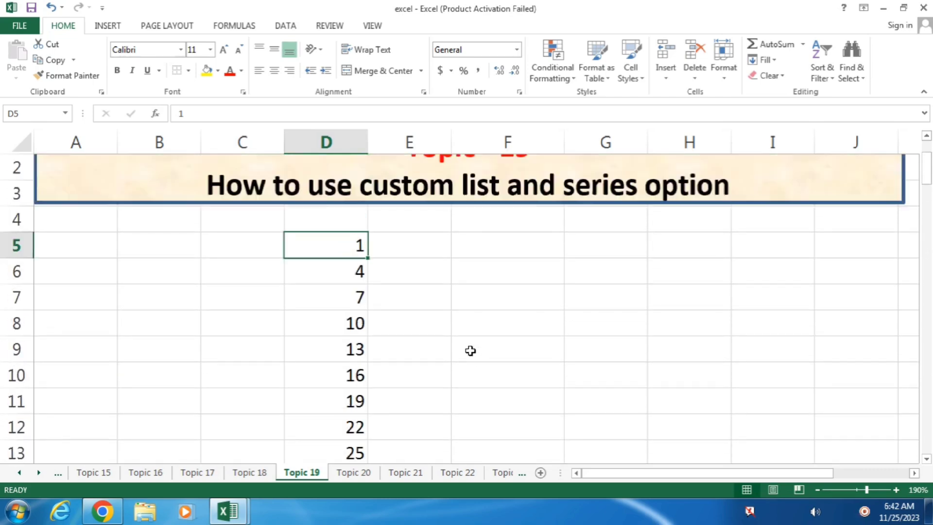
pyautogui.click(474, 274)
pyautogui.write('1')
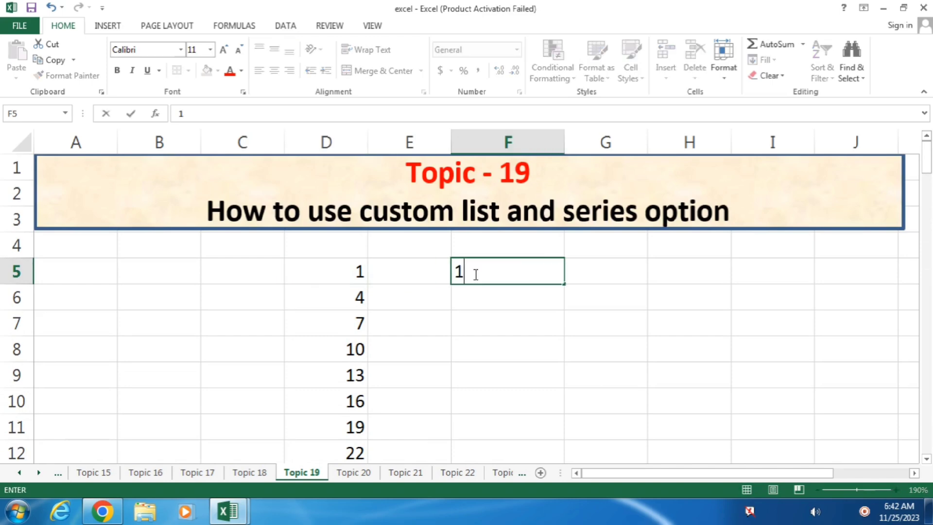
pyautogui.press('Return')
pyautogui.click(489, 263)
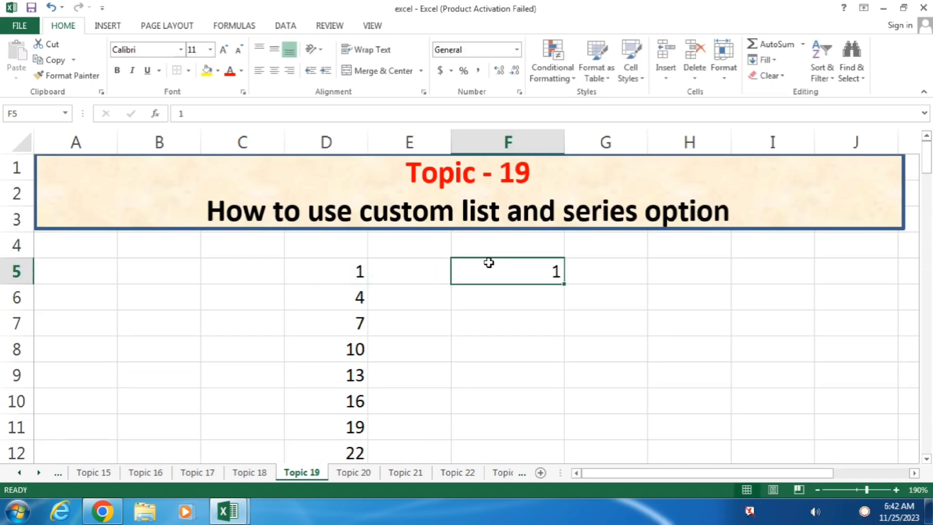
# Fill column F downward from F5 as a series with step 1, stopping at 20.
pyautogui.click(773, 61)
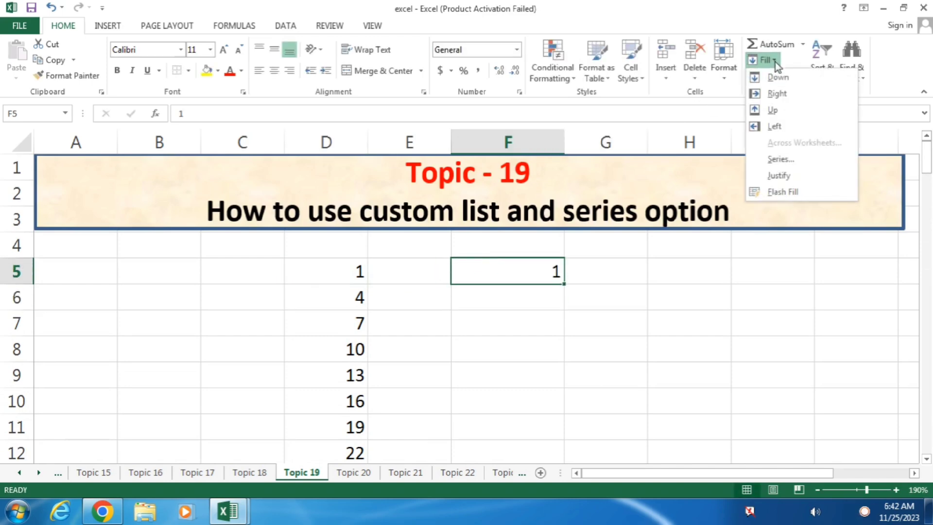
pyautogui.click(798, 159)
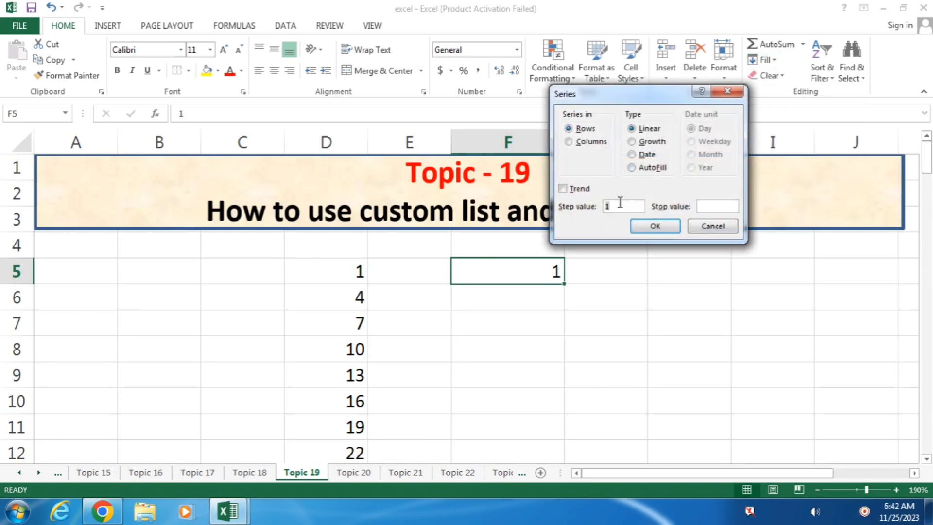
pyautogui.click(587, 143)
pyautogui.click(708, 207)
pyautogui.click(656, 226)
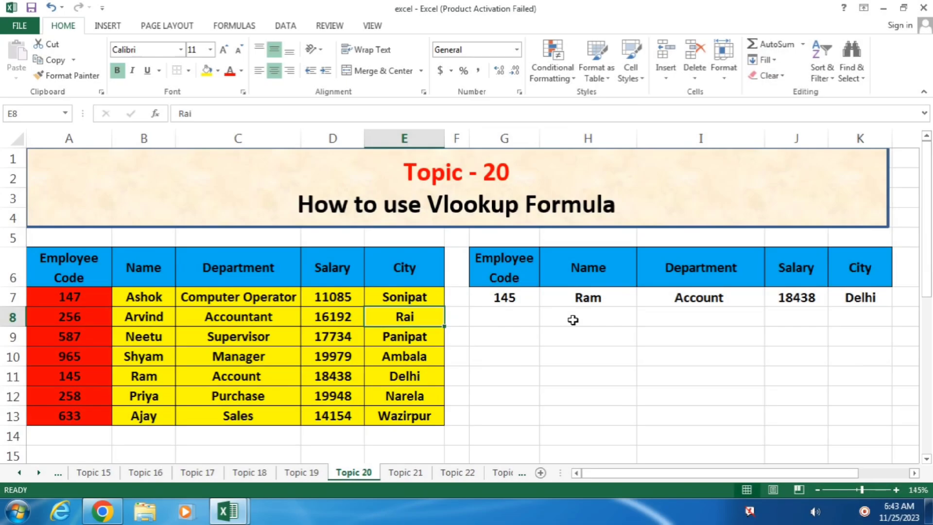
# Clear all contents and formatting from the old lookup table G6:K7.
pyautogui.click(548, 334)
pyautogui.moveTo(493, 249); pyautogui.dragTo(843, 294)
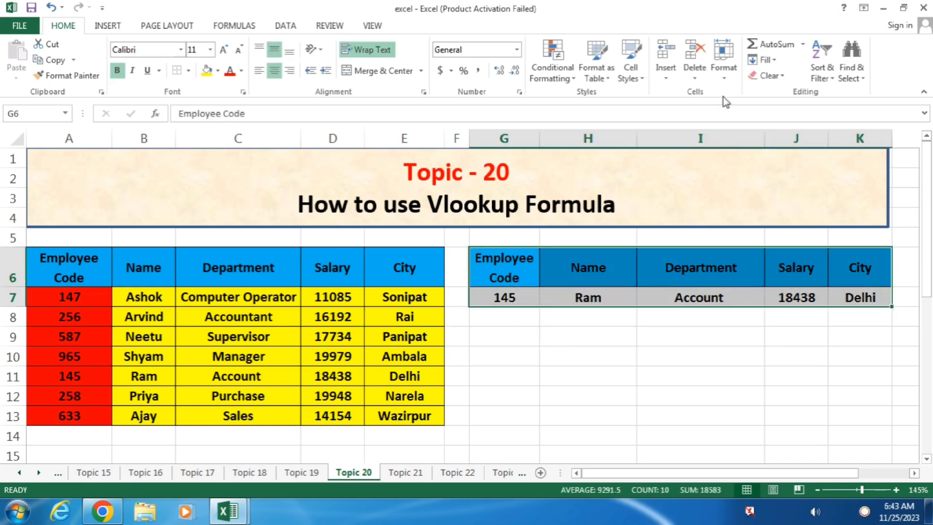
pyautogui.click(767, 76)
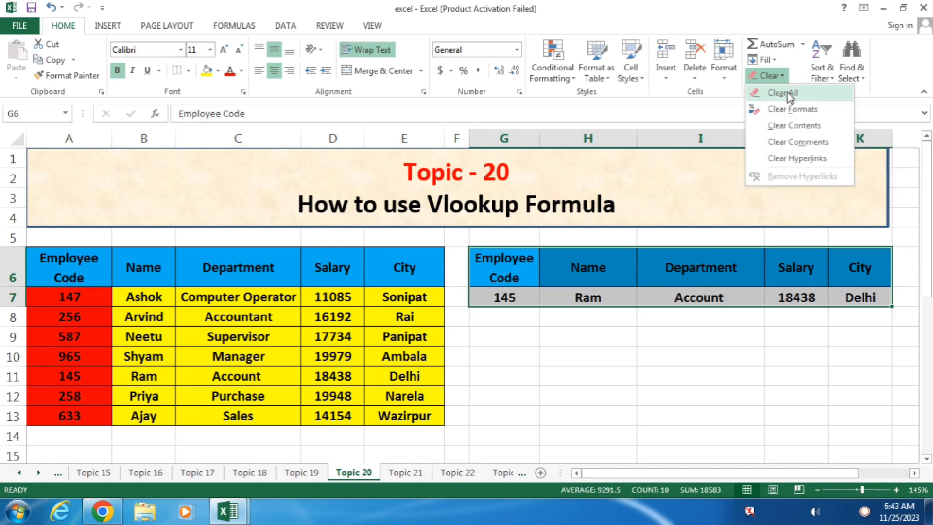
pyautogui.click(788, 93)
pyautogui.click(669, 342)
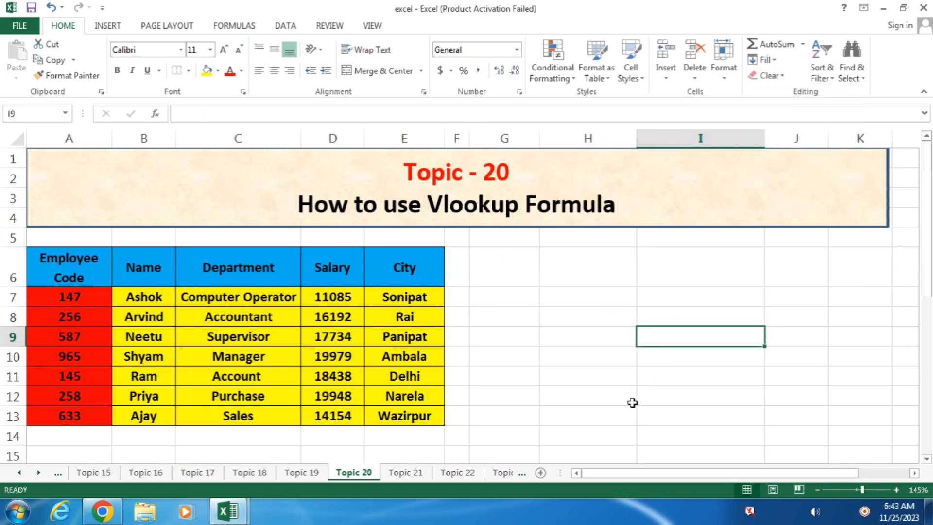
# Copy the header row A6:E6 and paste it into G6.
pyautogui.click(497, 334)
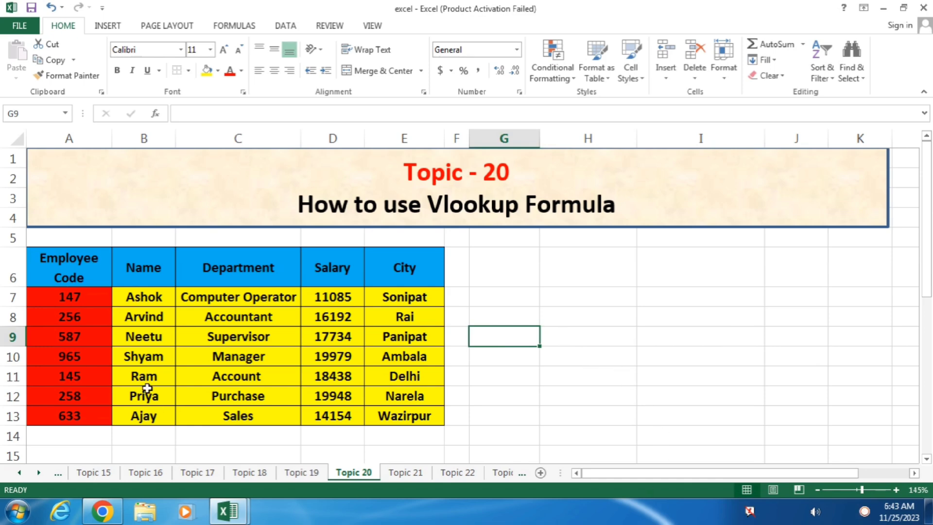
pyautogui.moveTo(67, 268); pyautogui.dragTo(403, 270)
pyautogui.click(49, 59)
pyautogui.click(494, 267)
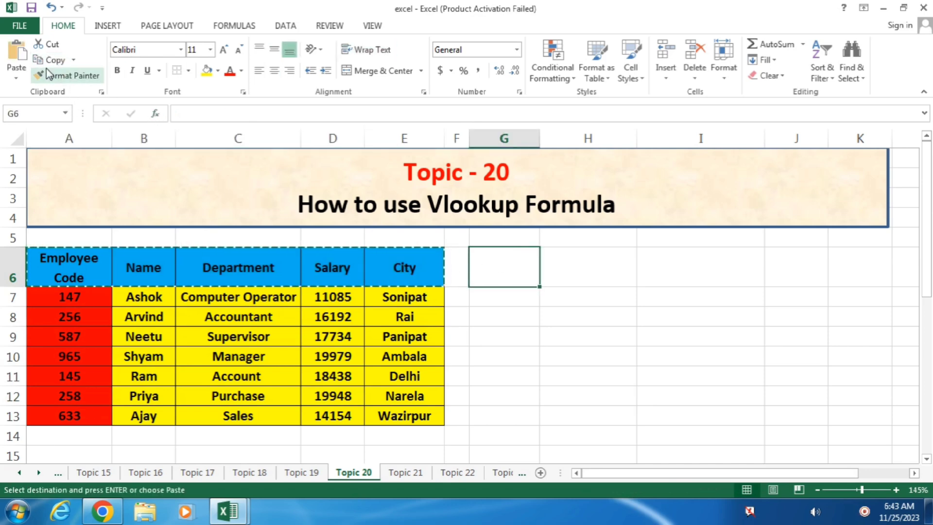
pyautogui.click(17, 51)
# Enter employee code 147 in G7.
pyautogui.click(692, 355)
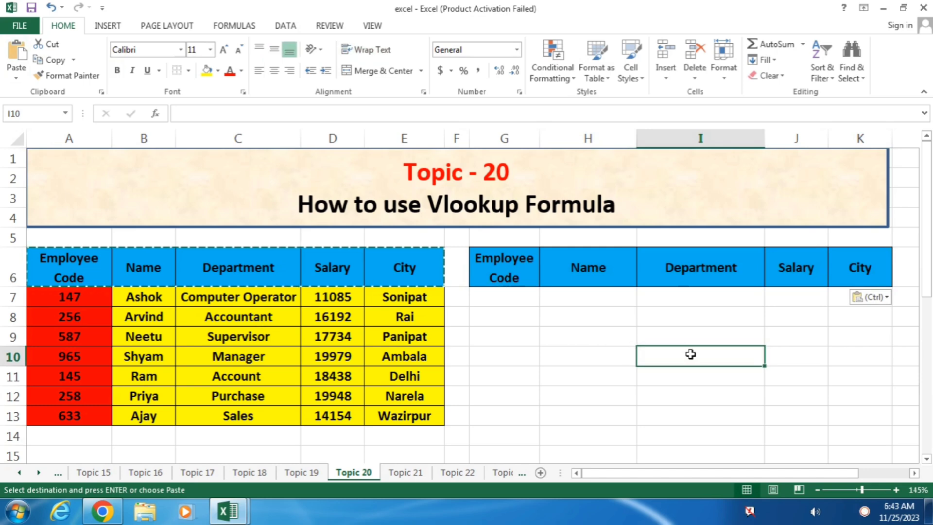
pyautogui.click(507, 293)
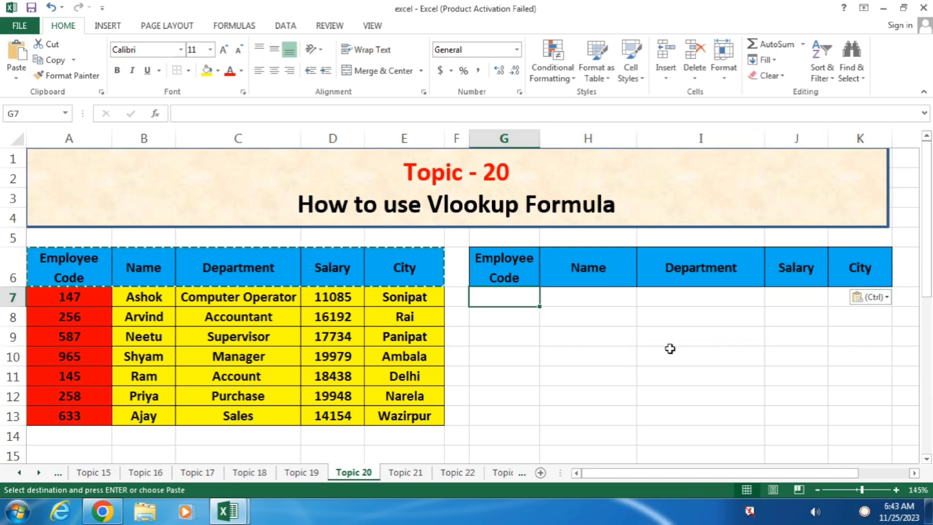
pyautogui.write('147')
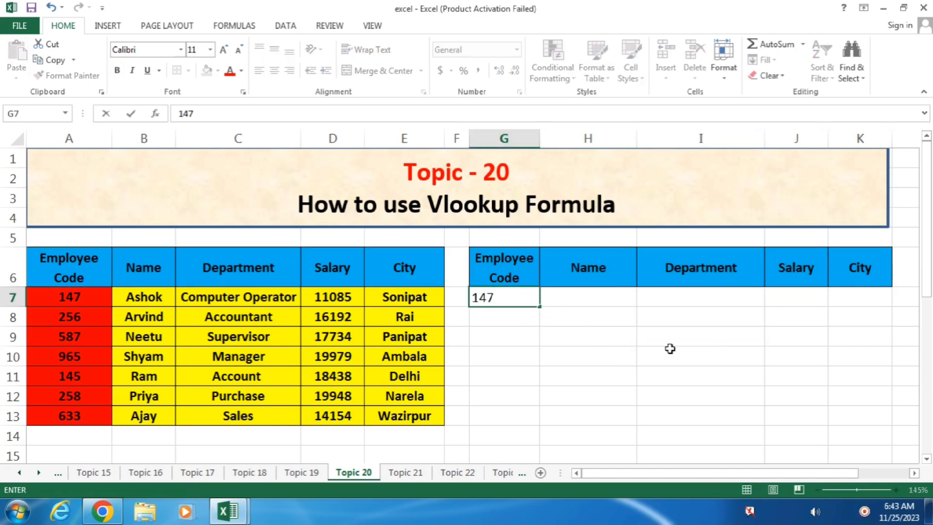
pyautogui.press('Tab')
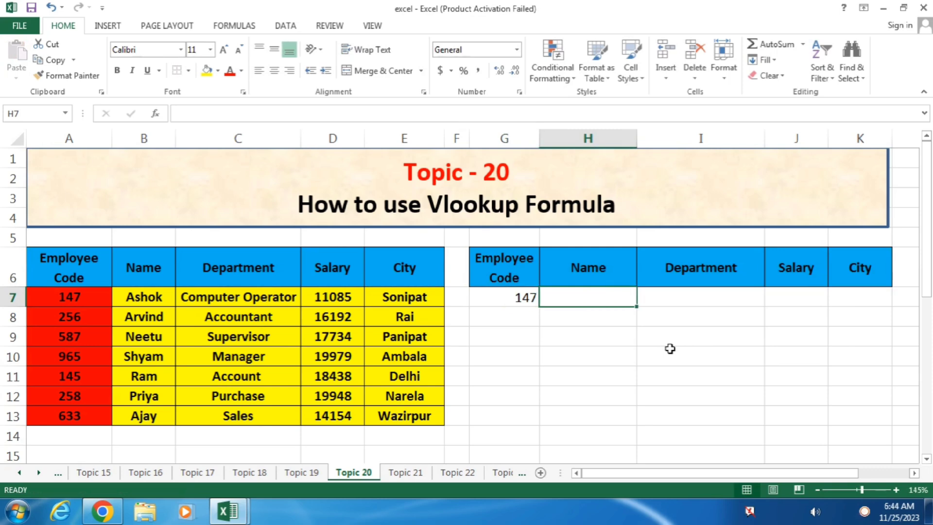
# Enter =VLOOKUP(G7,A6:E13,2,0) in H7 so it returns the name Ashok.
pyautogui.write('=vlo')
pyautogui.press('Tab')
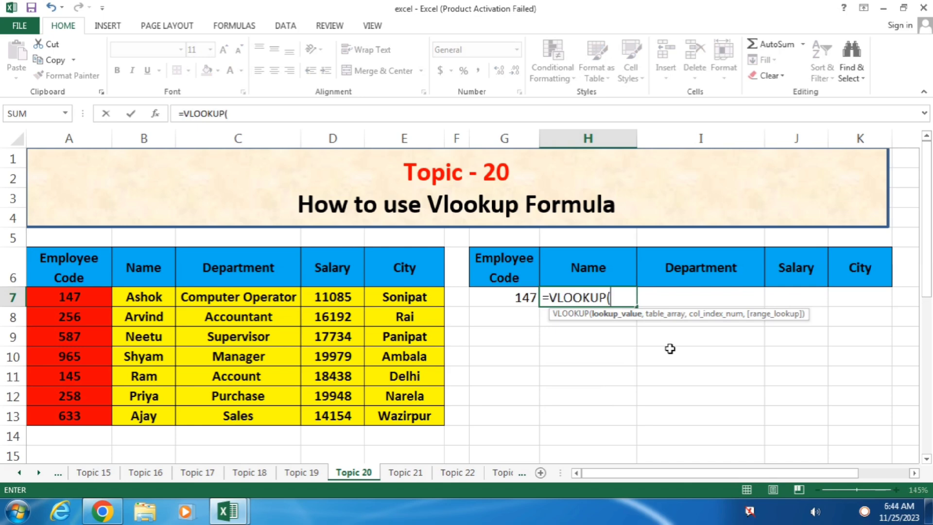
pyautogui.click(517, 299)
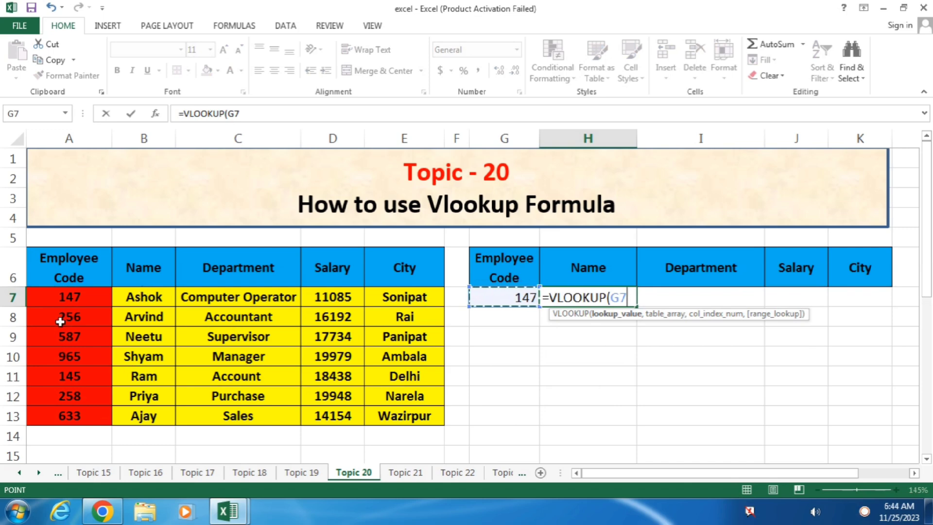
pyautogui.write(',')
pyautogui.moveTo(73, 265); pyautogui.dragTo(411, 407)
pyautogui.write(',')
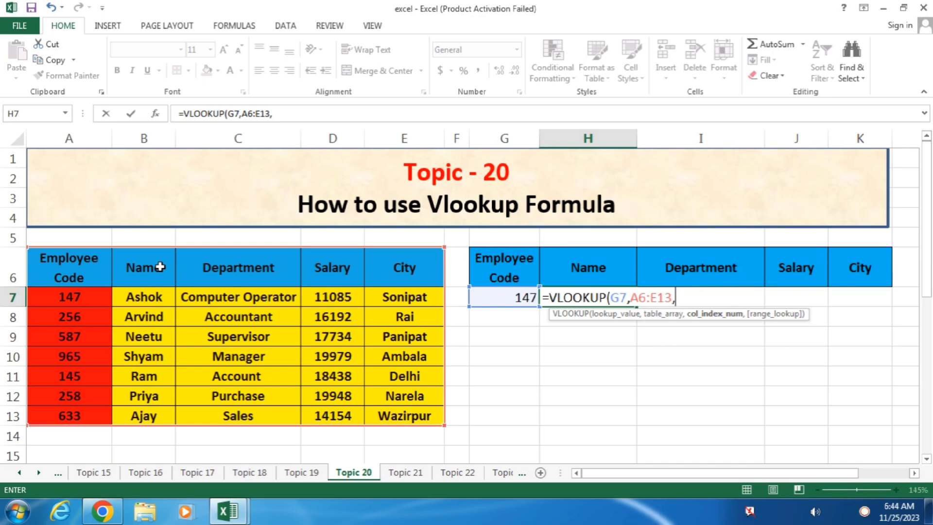
pyautogui.write('2,0')
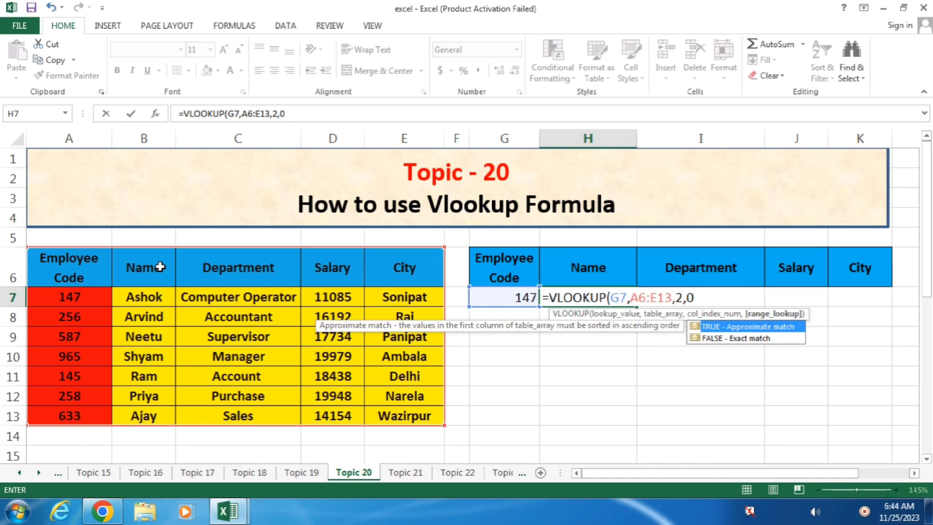
pyautogui.write(')')
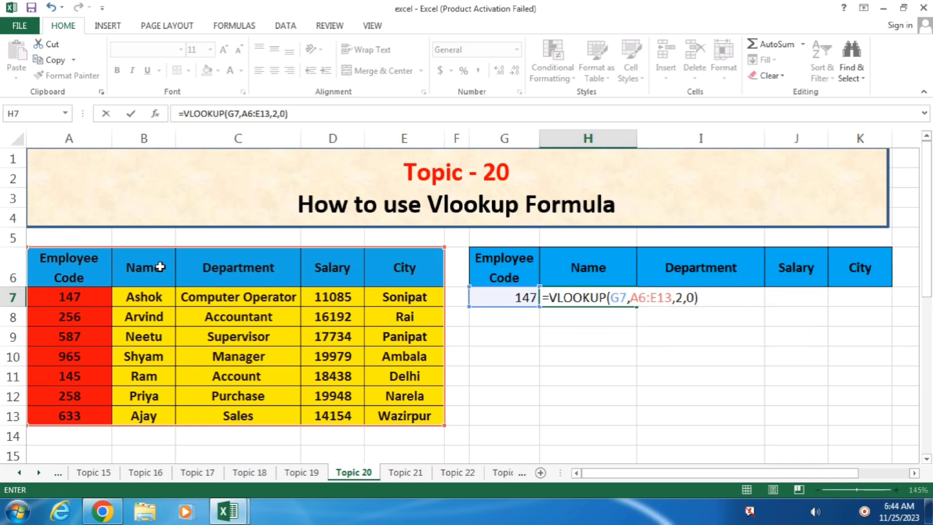
pyautogui.press('Return')
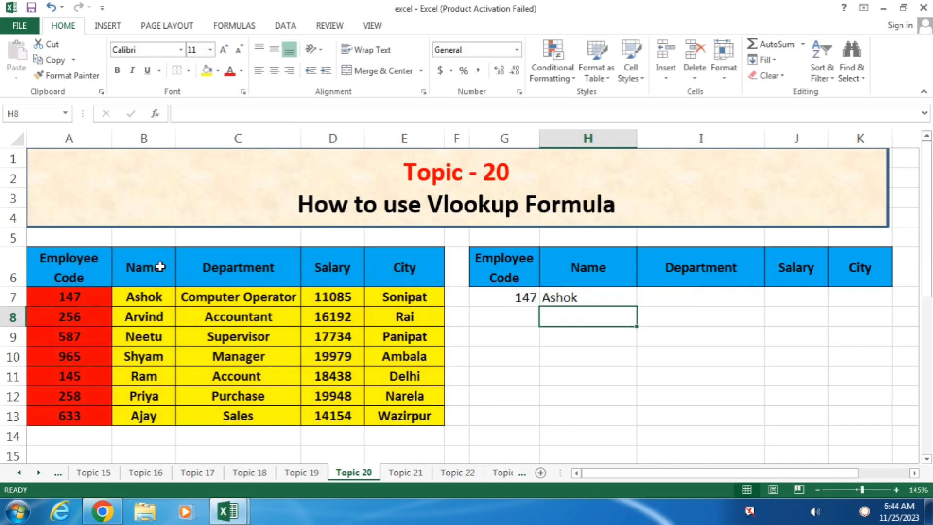
pyautogui.press('Up')
# Enter =VLOOKUP(G7,A6:E13,3,0) in I7 to return the department Computer Operator.
pyautogui.press('Right')
pyautogui.write('=vloo')
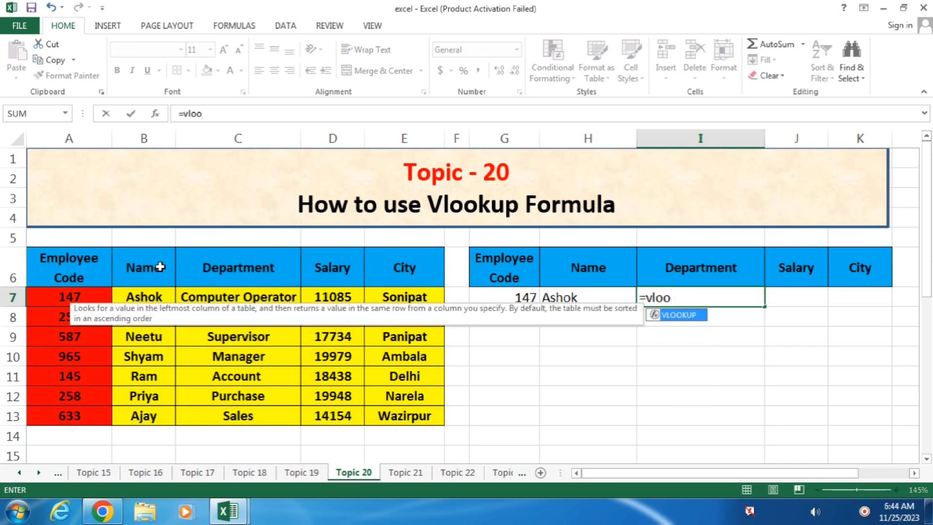
pyautogui.press('Tab')
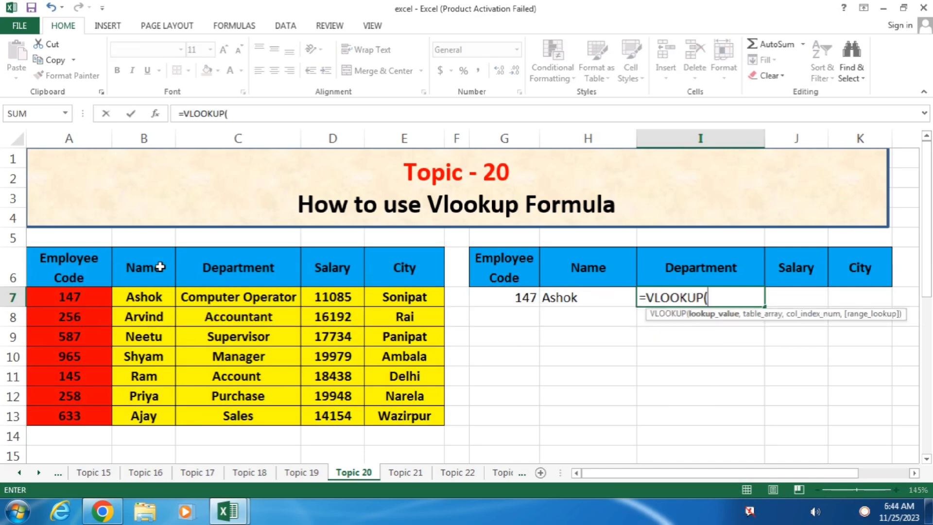
pyautogui.click(496, 300)
pyautogui.write(',')
pyautogui.moveTo(66, 263); pyautogui.dragTo(398, 411)
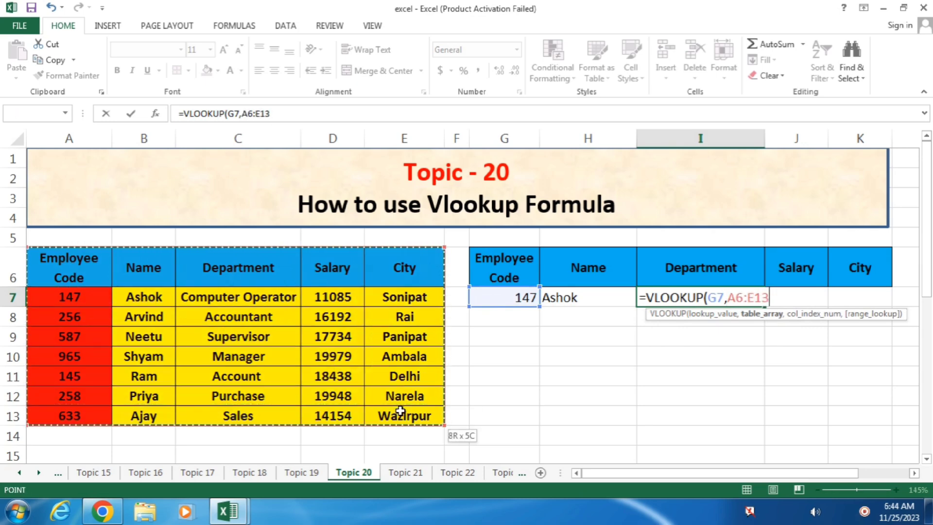
pyautogui.write(',')
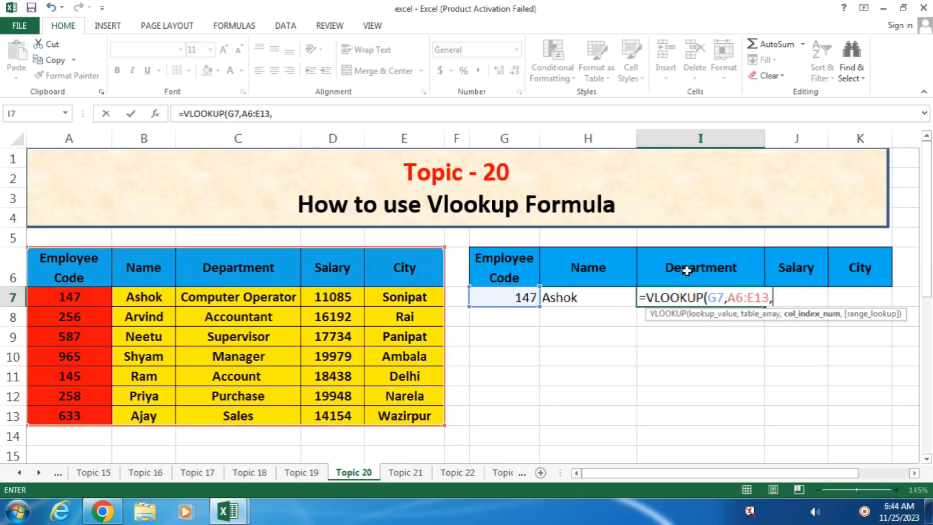
pyautogui.write('3,0)')
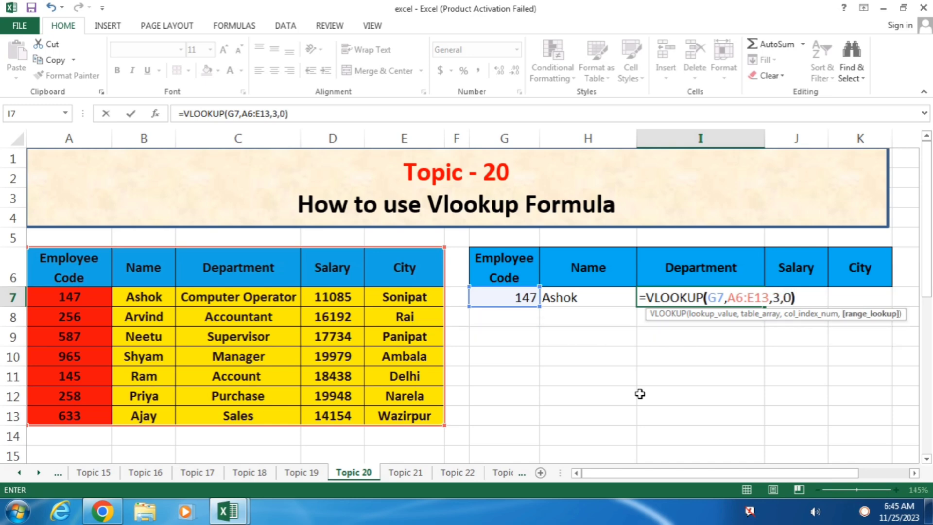
pyautogui.press('Return')
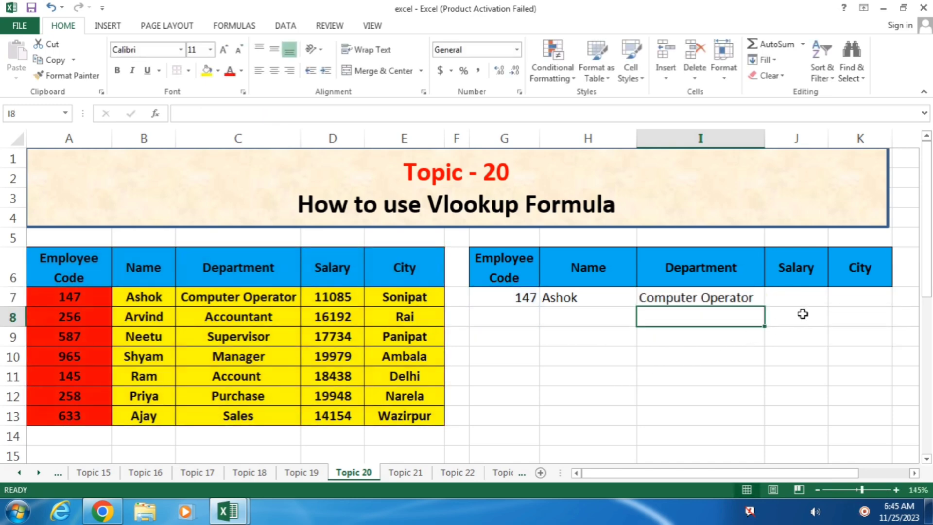
# Enter =VLOOKUP(G7,A6:E13,4,0) in J7 to return the salary 11085.
pyautogui.click(805, 302)
pyautogui.write('=')
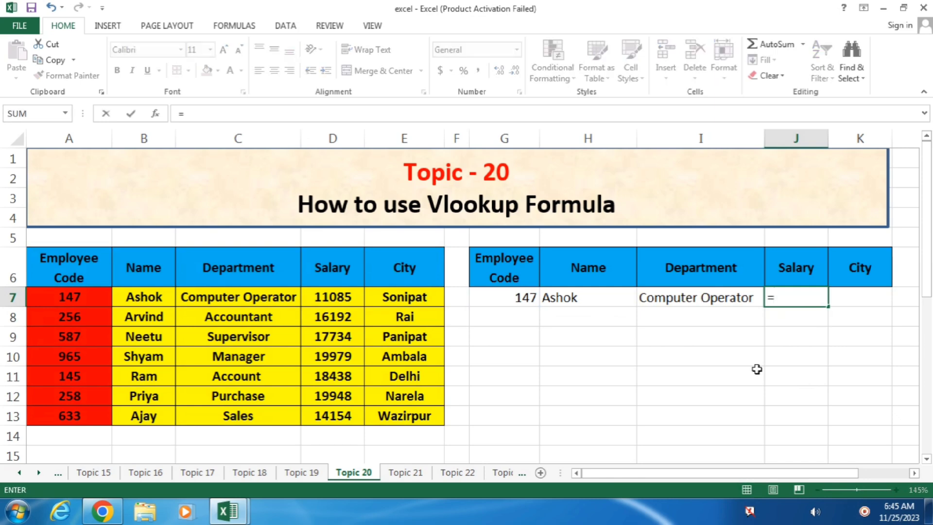
pyautogui.write('vlo')
pyautogui.press('Tab')
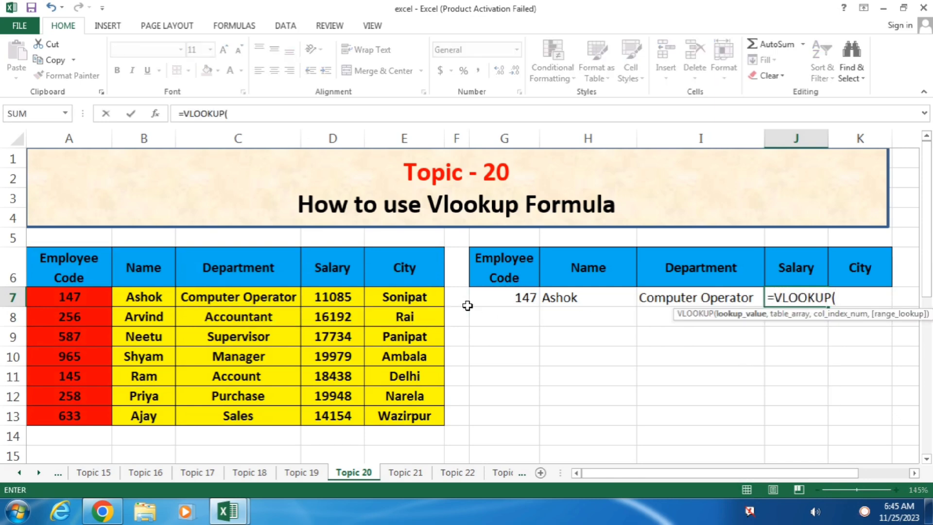
pyautogui.click(502, 301)
pyautogui.write(',')
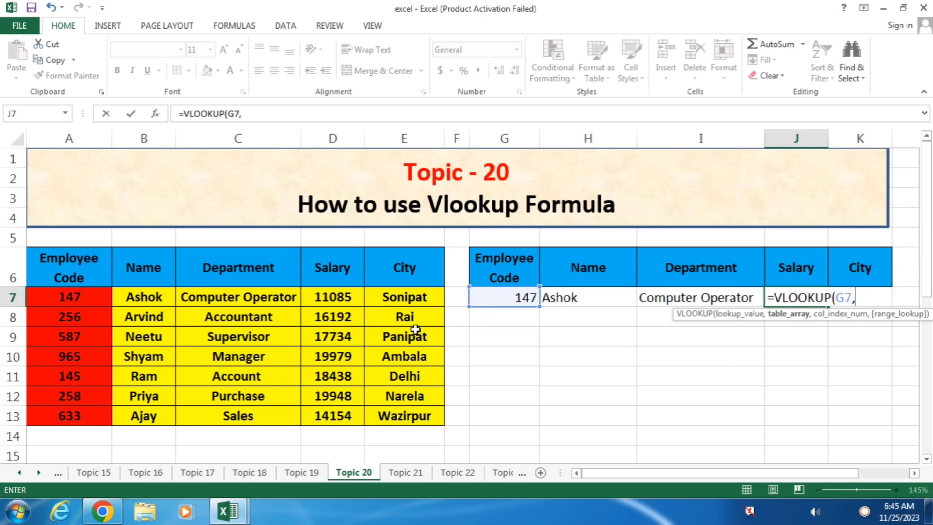
pyautogui.moveTo(68, 269); pyautogui.dragTo(406, 409)
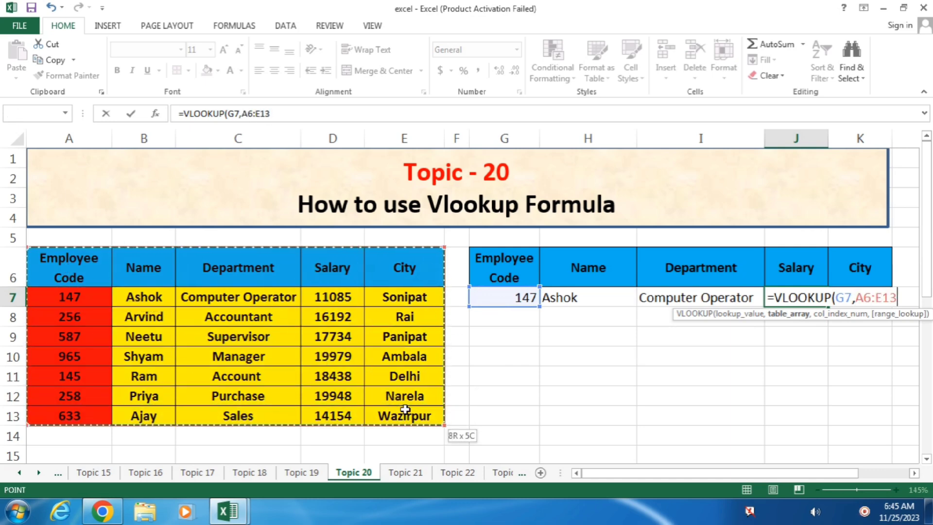
pyautogui.write(',4,0)')
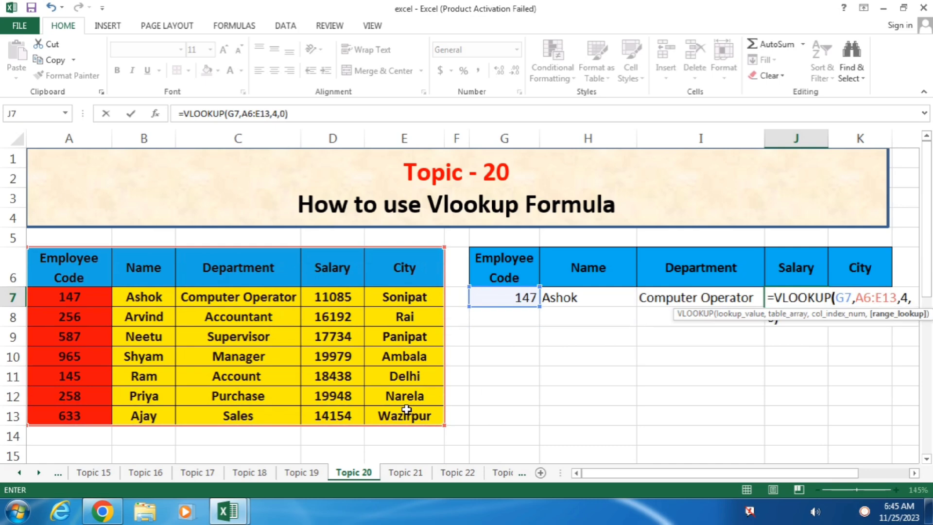
pyautogui.press('Return')
# Enter =VLOOKUP(G7,A6:E13,5,0) in K7 to return the city Sonipat.
pyautogui.click(895, 305)
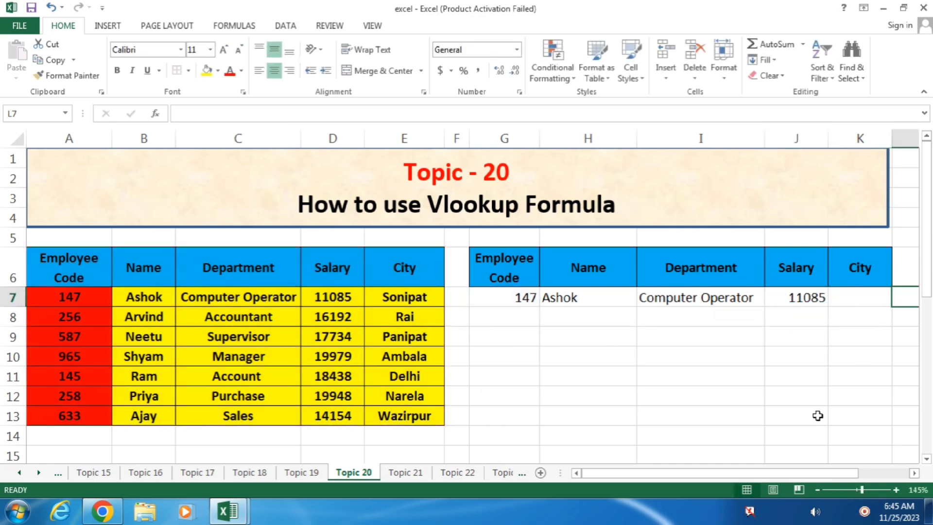
pyautogui.click(870, 305)
pyautogui.write('=')
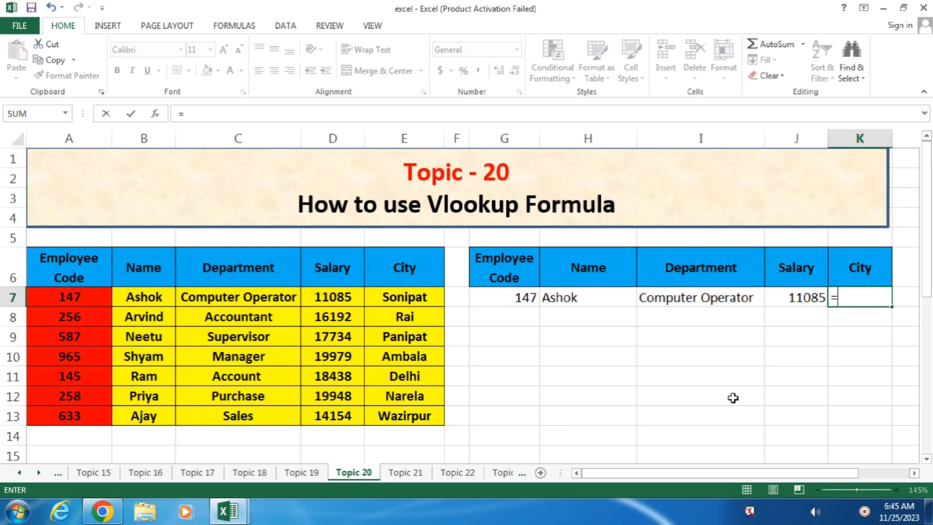
pyautogui.write('vlo')
pyautogui.press('Tab')
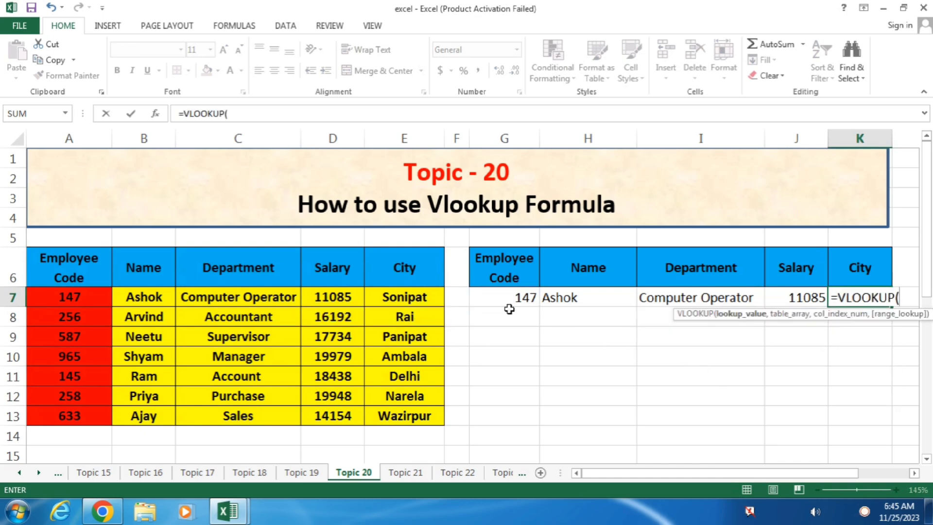
pyautogui.click(501, 298)
pyautogui.write(',')
pyautogui.moveTo(75, 265); pyautogui.dragTo(379, 409)
pyautogui.write(',')
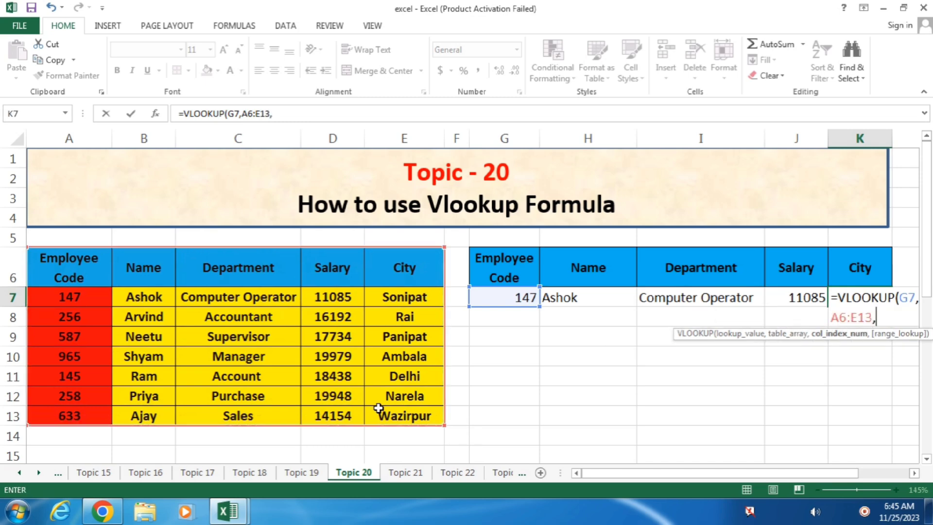
pyautogui.write('5,0')
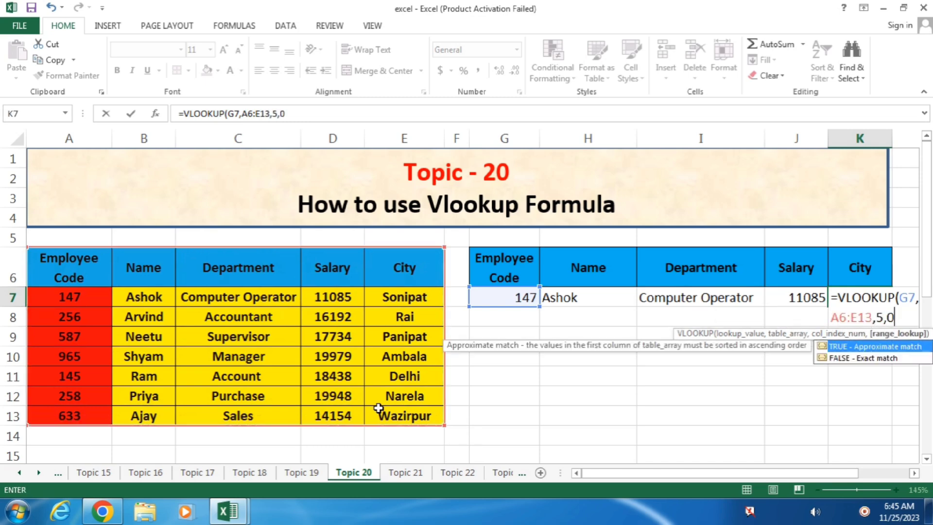
pyautogui.write(')')
pyautogui.press('Return')
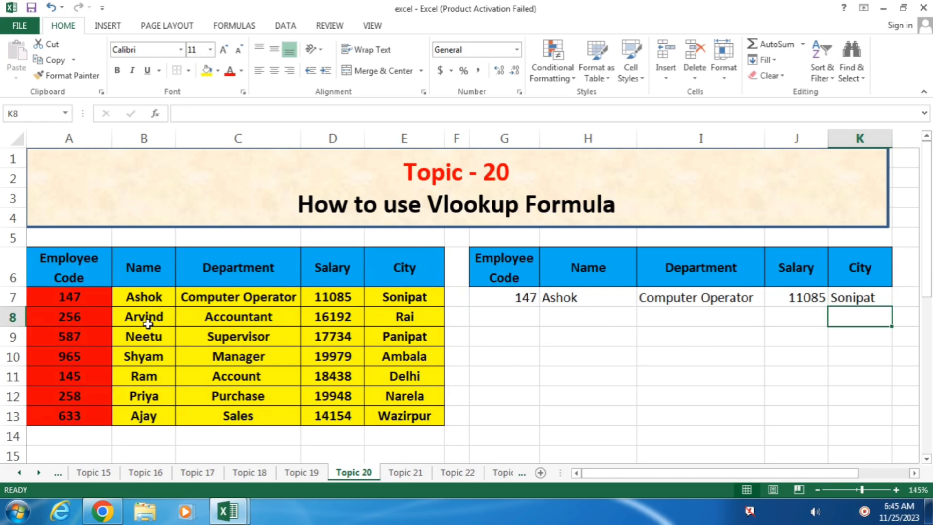
# Try employee codes 256 and then 145 in G7 to watch the lookup update.
pyautogui.click(508, 298)
pyautogui.write('256')
pyautogui.press('Return')
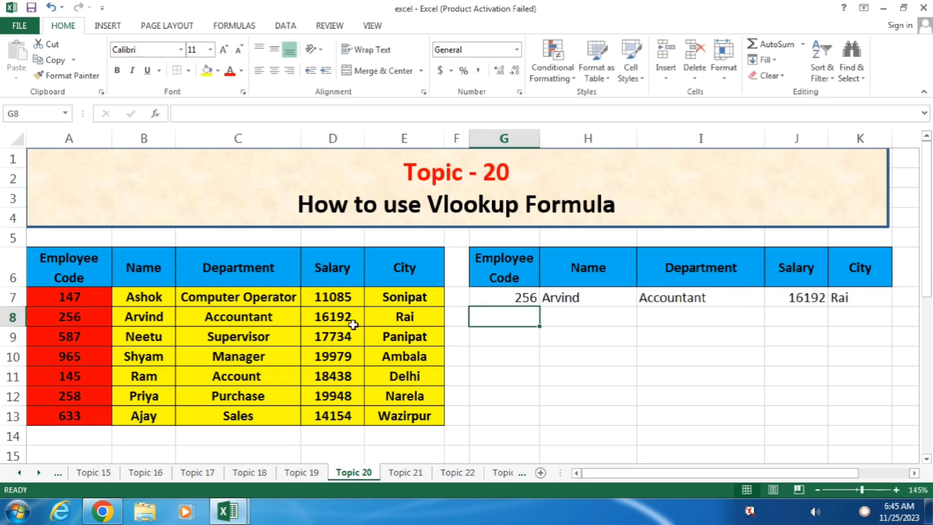
pyautogui.click(500, 298)
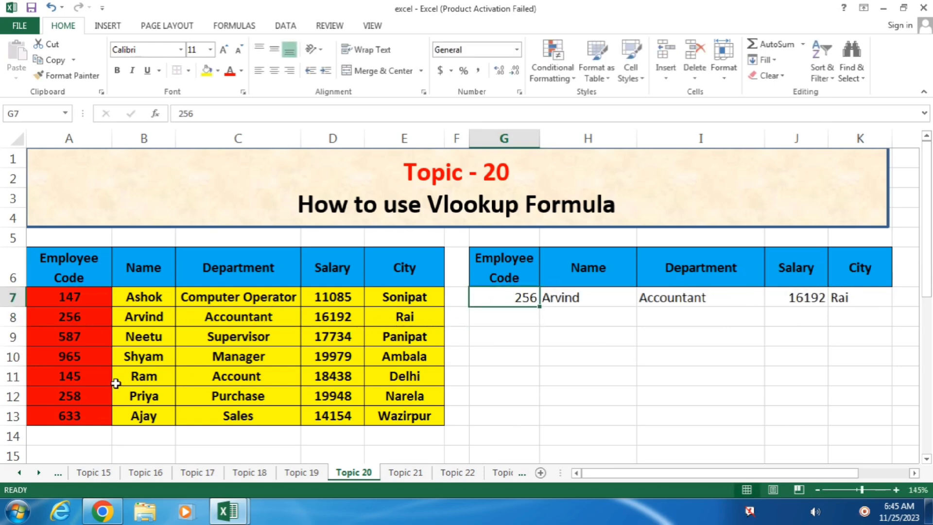
pyautogui.write('145')
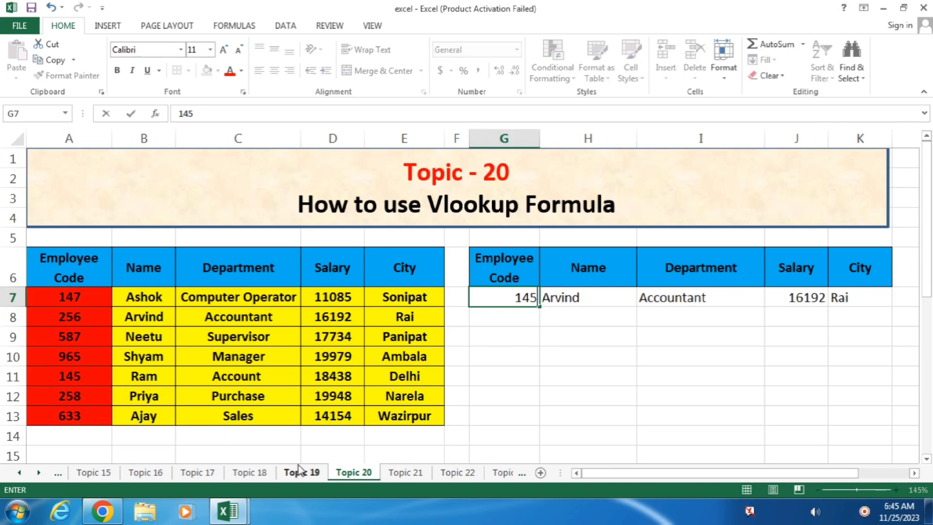
pyautogui.press('Return')
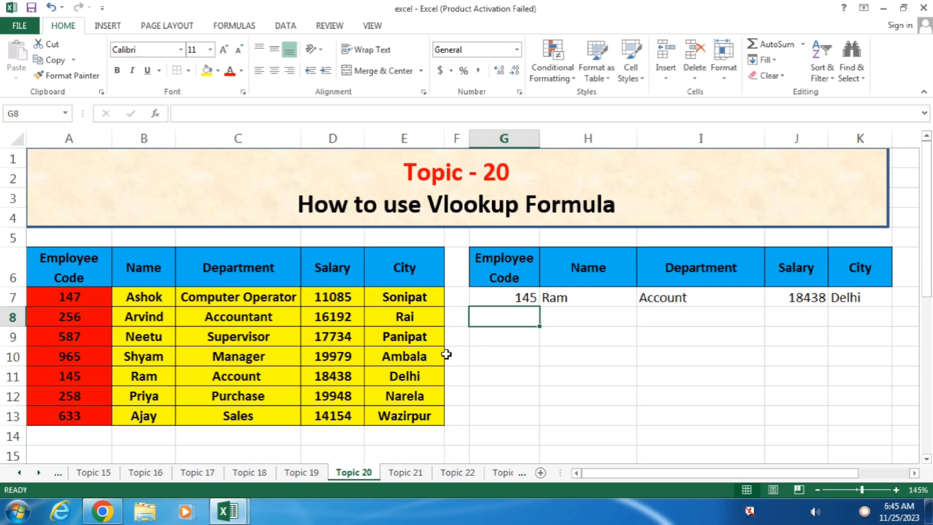
# Enter code 633 in G7 so the lookup shows Ajay, Sales, 14154, Wazirpur.
pyautogui.click(496, 299)
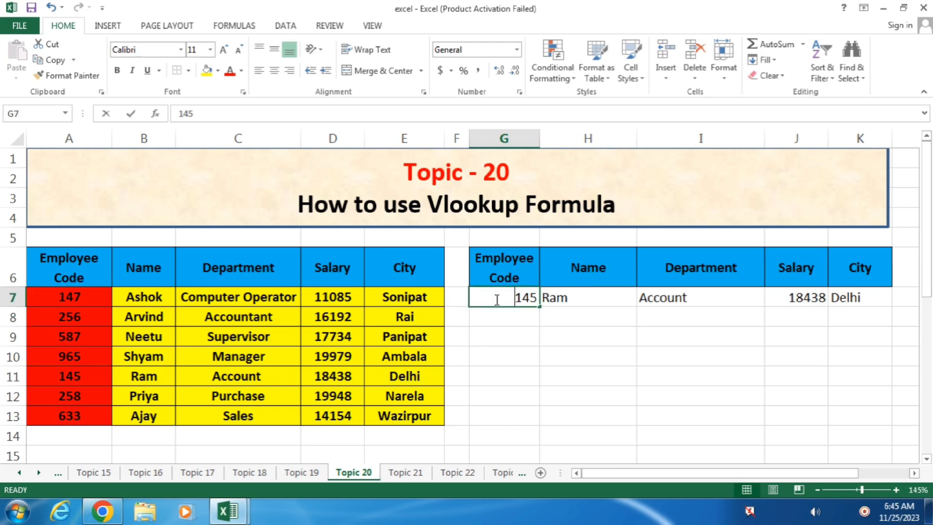
pyautogui.write('633')
pyautogui.press('Return')
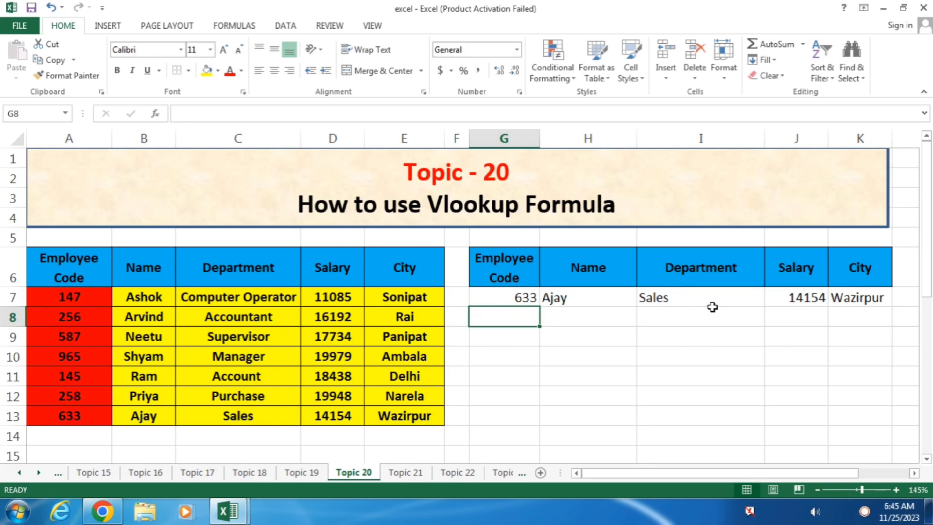
pyautogui.click(486, 300)
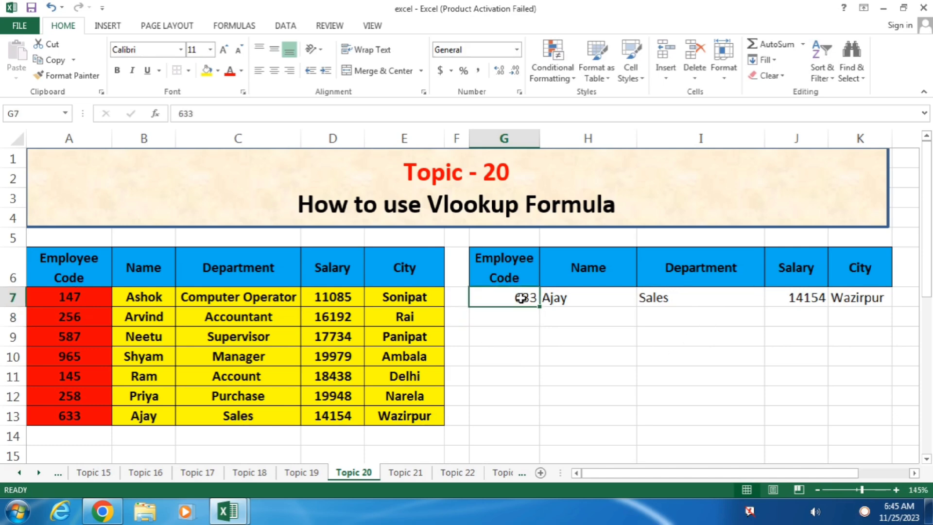
pyautogui.moveTo(92, 296); pyautogui.dragTo(97, 387)
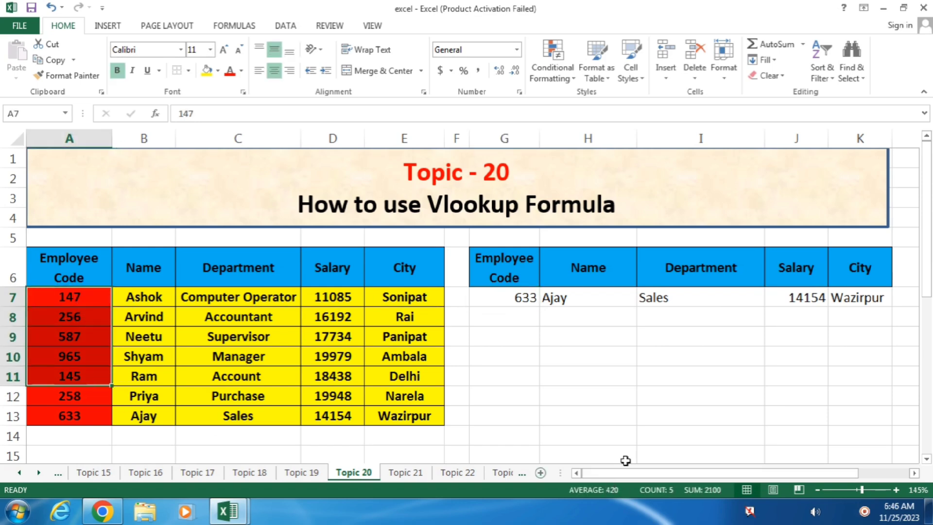
pyautogui.click(741, 392)
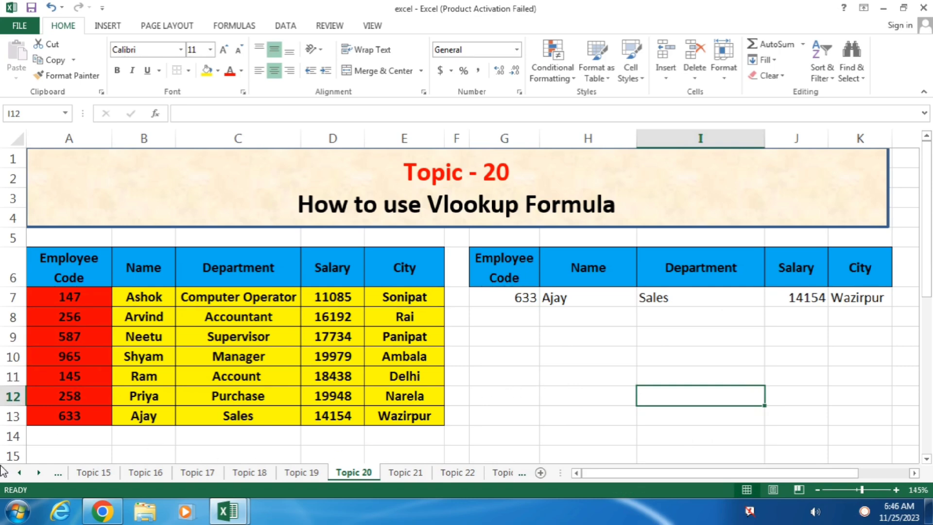
# On the Topic 22 sheet, delete the subject marks in D7:H15.
pyautogui.click(438, 473)
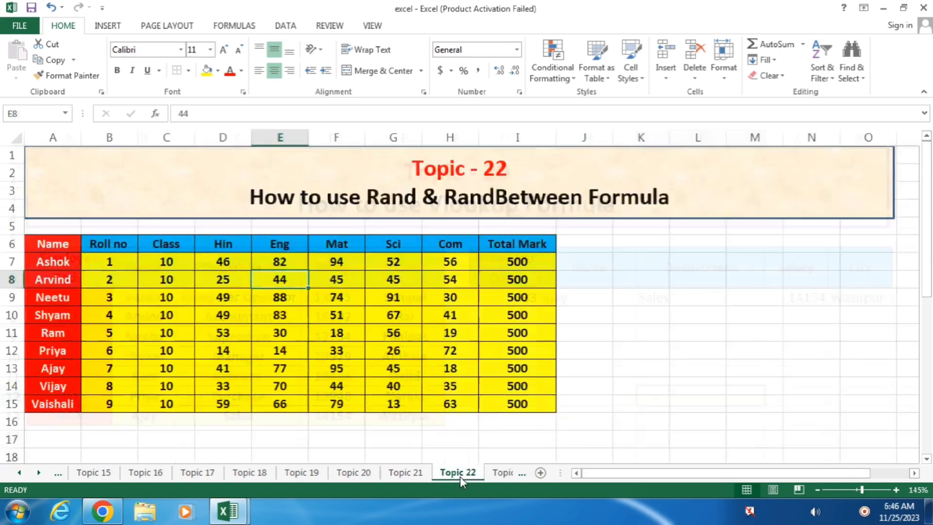
pyautogui.moveTo(223, 263); pyautogui.dragTo(469, 394)
pyautogui.press('Delete')
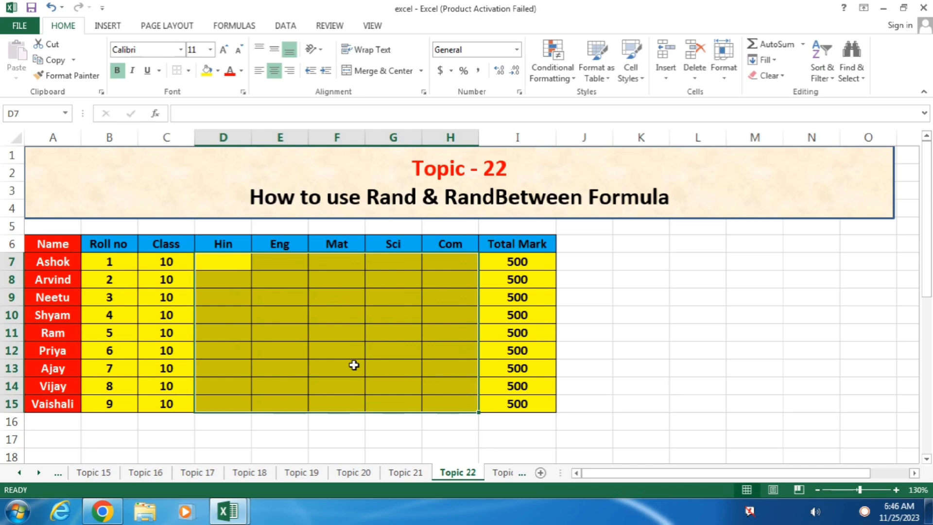
# Enter =RANDBETWEEN(100,500) in D7 for Ashok's Hin mark.
pyautogui.click(244, 261)
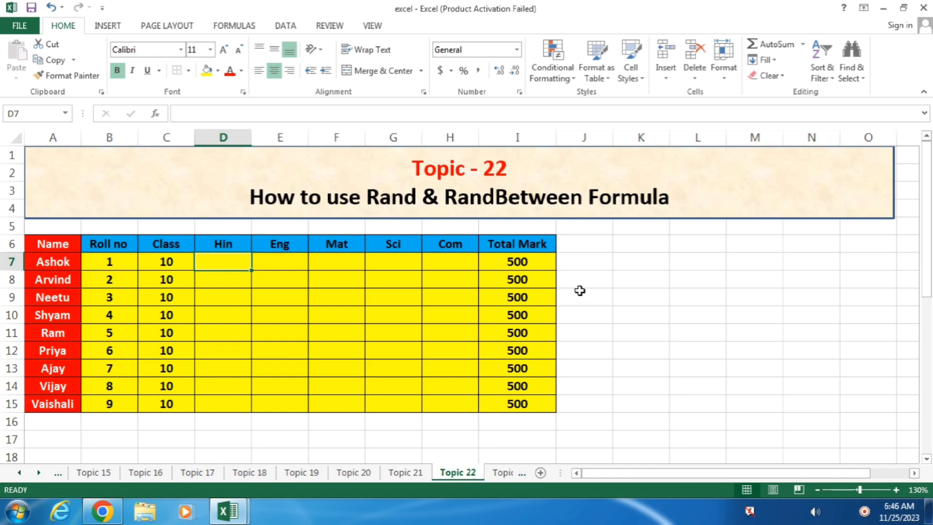
pyautogui.write('=rand')
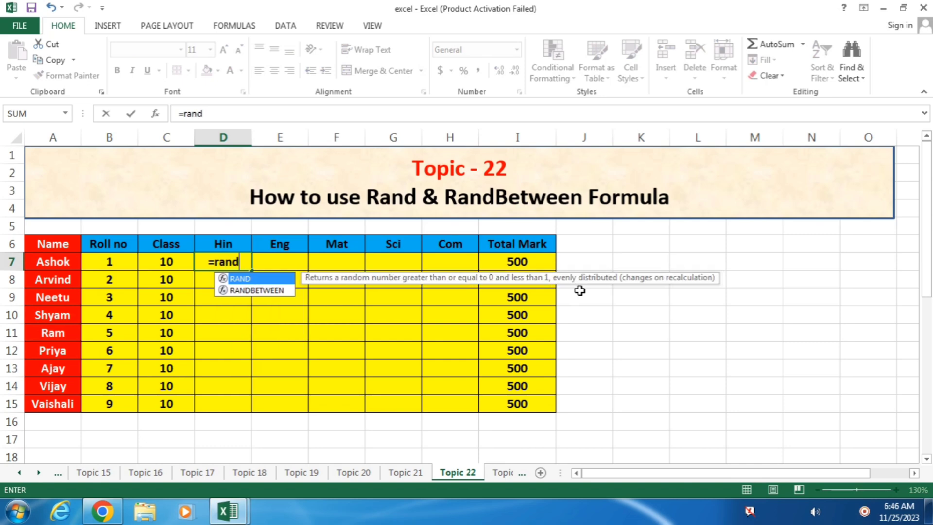
pyautogui.press('Down')
pyautogui.press('Tab')
pyautogui.write('100,')
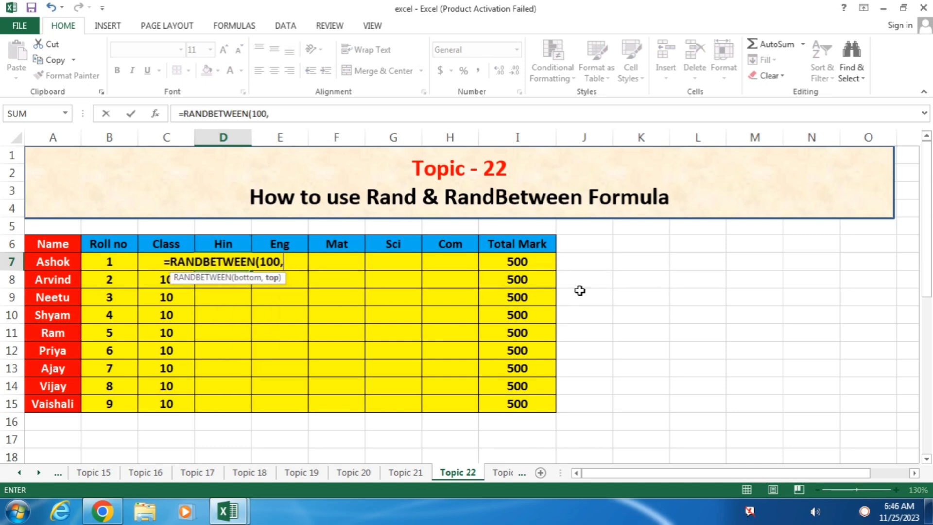
pyautogui.write('500')
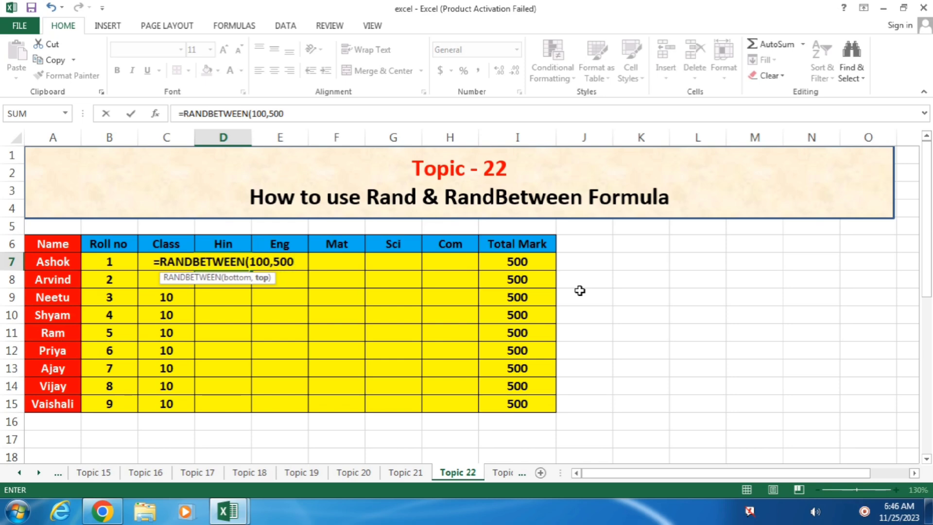
pyautogui.write(')')
pyautogui.press('Return')
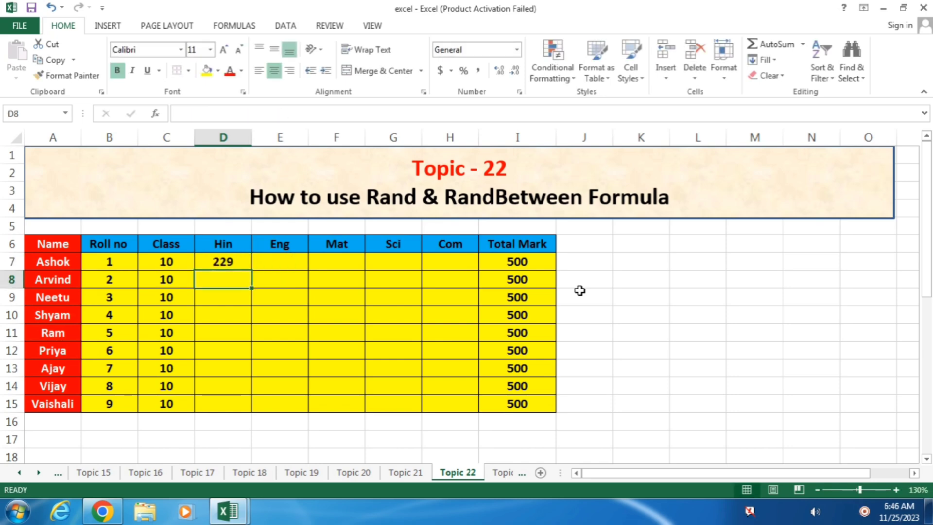
pyautogui.click(224, 262)
# Copy the RANDBETWEEN formula across D7:H15, then try =MAX(D7:D15) in D16 and delete it.
pyautogui.moveTo(251, 270); pyautogui.dragTo(462, 402)
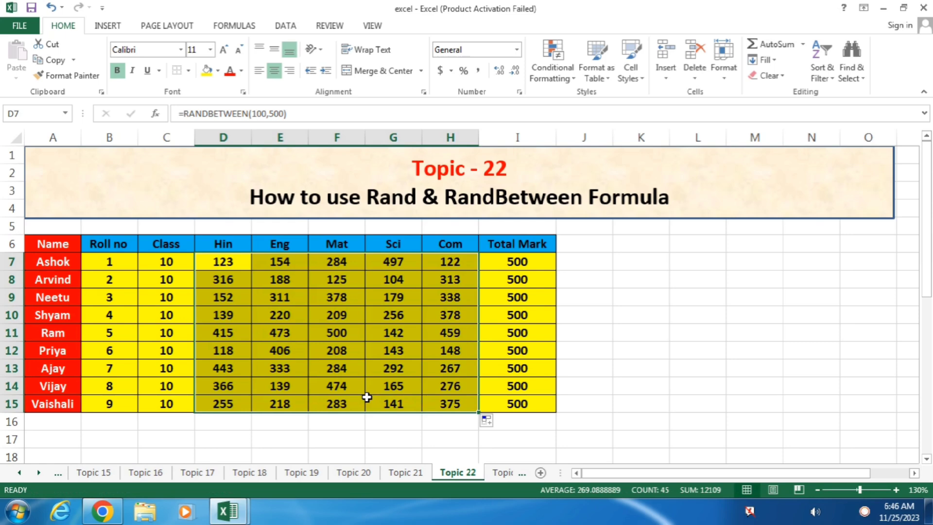
pyautogui.click(370, 335)
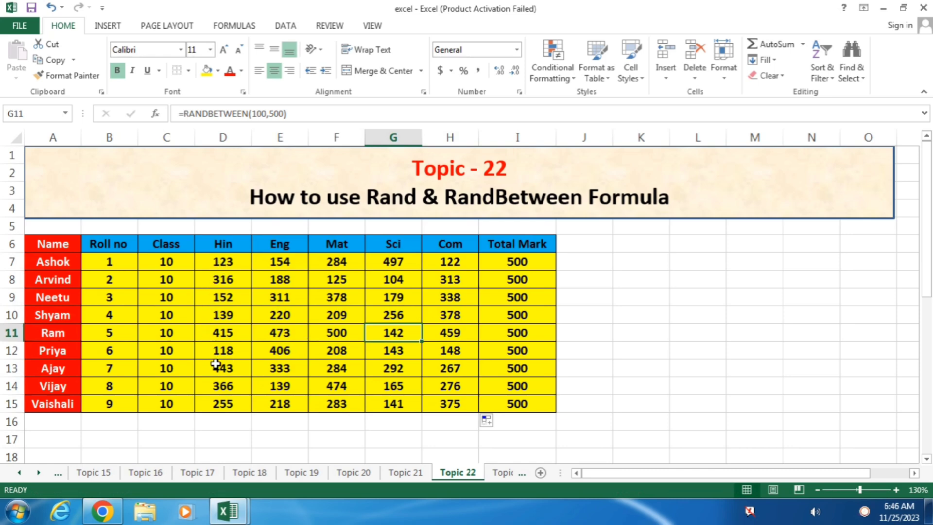
pyautogui.click(223, 424)
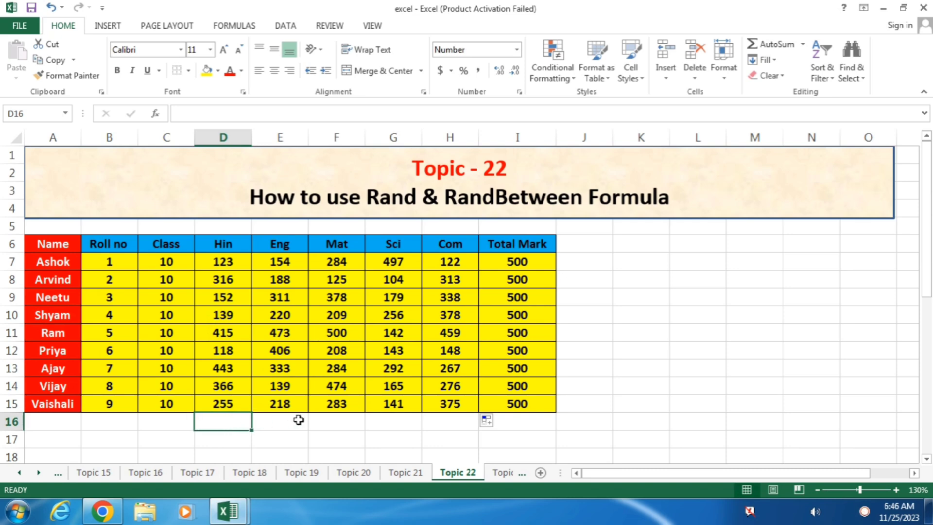
pyautogui.write('=max')
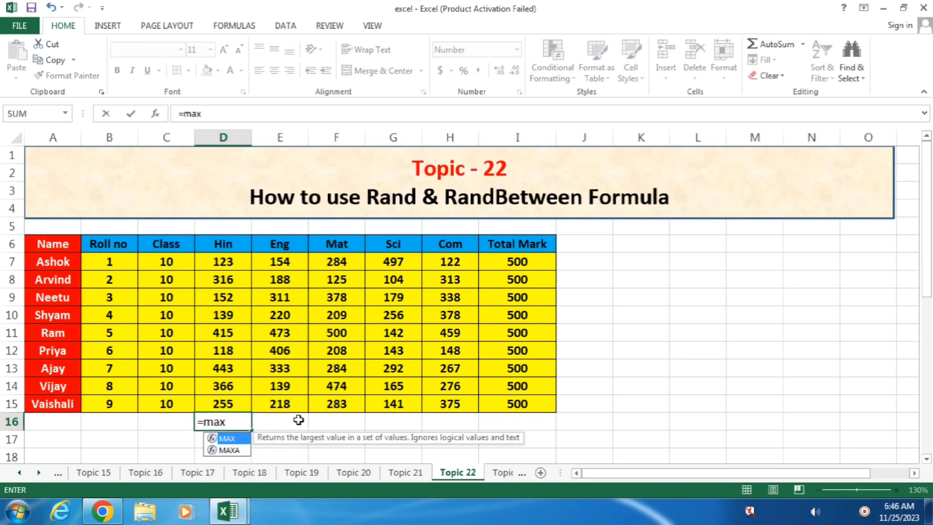
pyautogui.write('(')
pyautogui.press('Up')
pyautogui.hotkey('shift', 'Up')
pyautogui.hotkey('shift', 'Up')
pyautogui.hotkey('shift', 'Up')
pyautogui.hotkey('shift', 'Up')
pyautogui.hotkey('shift', 'Up')
pyautogui.hotkey('shift', 'Up')
pyautogui.hotkey('shift', 'Up')
pyautogui.hotkey('shift', 'Up')
pyautogui.write(')')
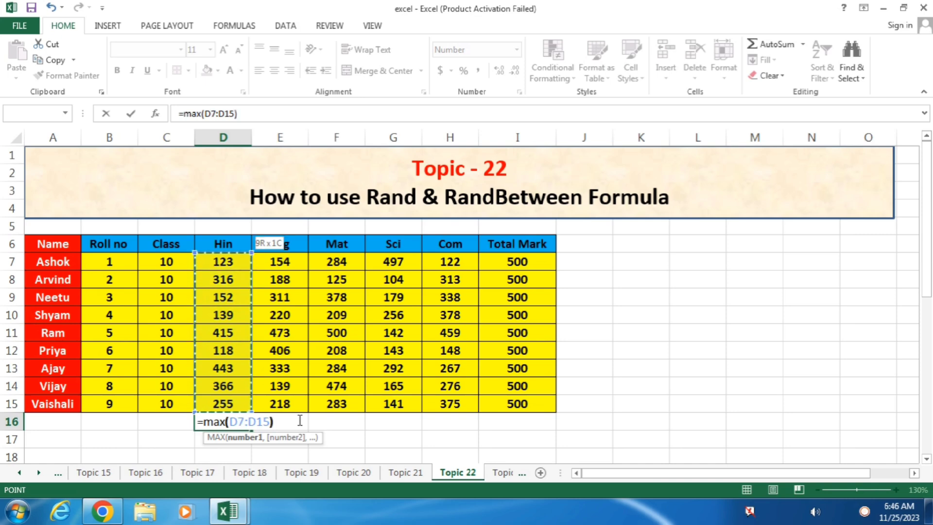
pyautogui.press('Return')
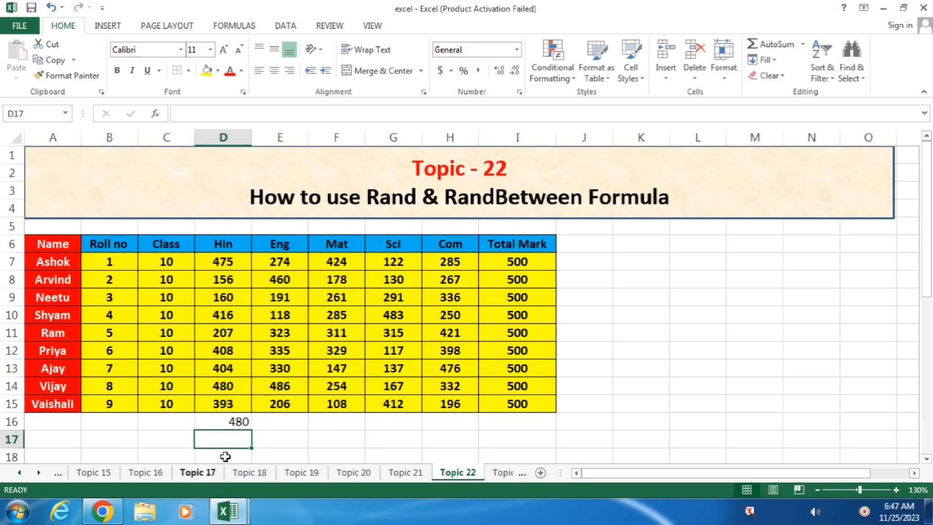
pyautogui.click(232, 423)
pyautogui.press('Delete')
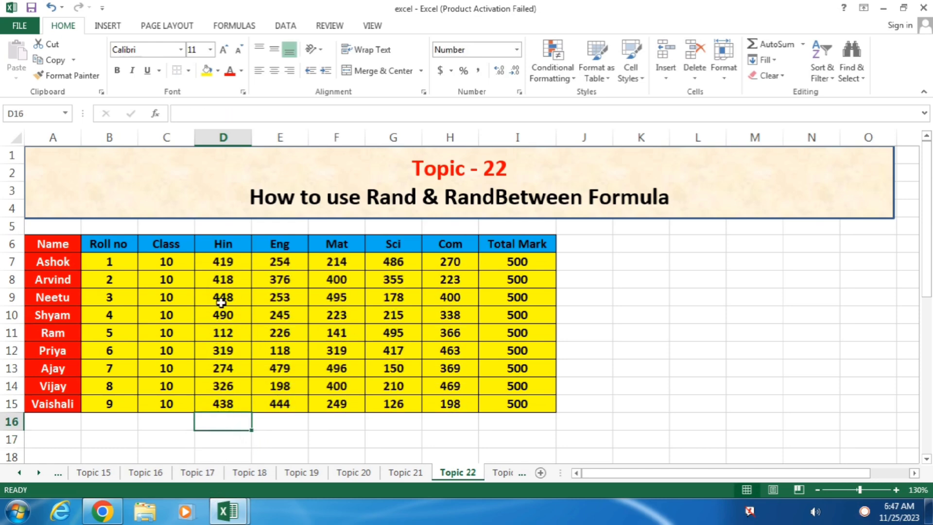
# Copy D7:H15 and paste it back over itself as values only.
pyautogui.moveTo(223, 261); pyautogui.dragTo(428, 406)
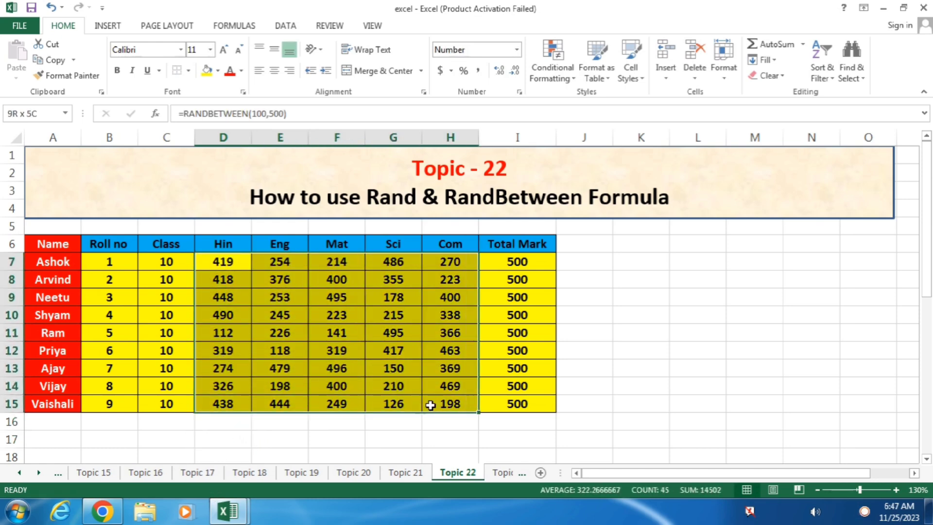
pyautogui.click(47, 60)
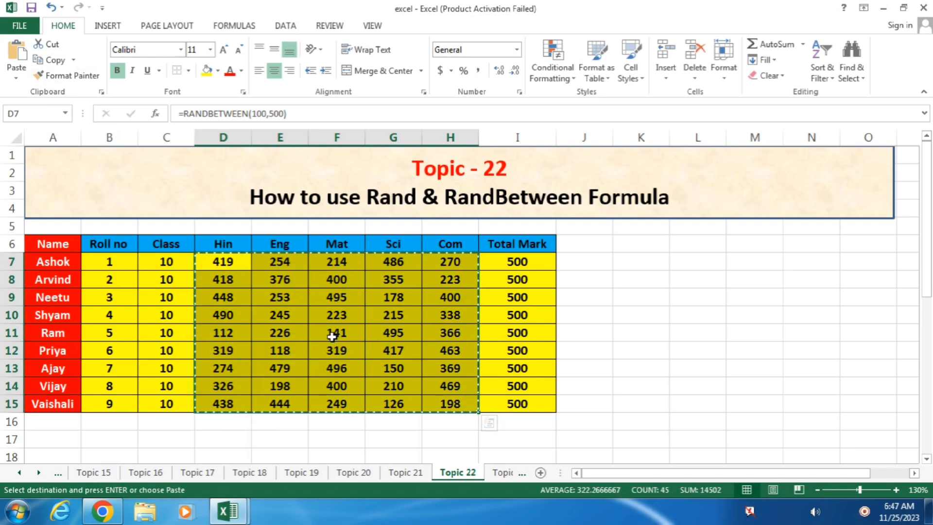
pyautogui.rightClick(337, 320)
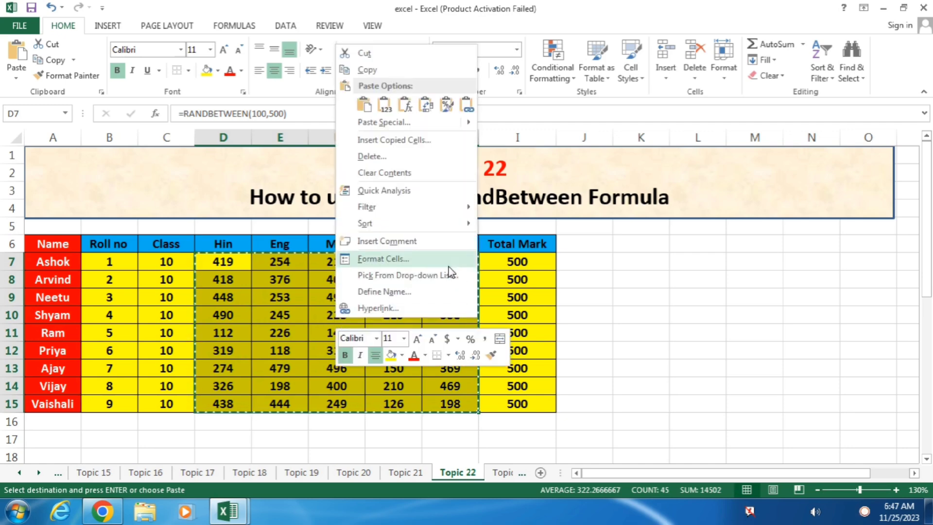
pyautogui.click(383, 125)
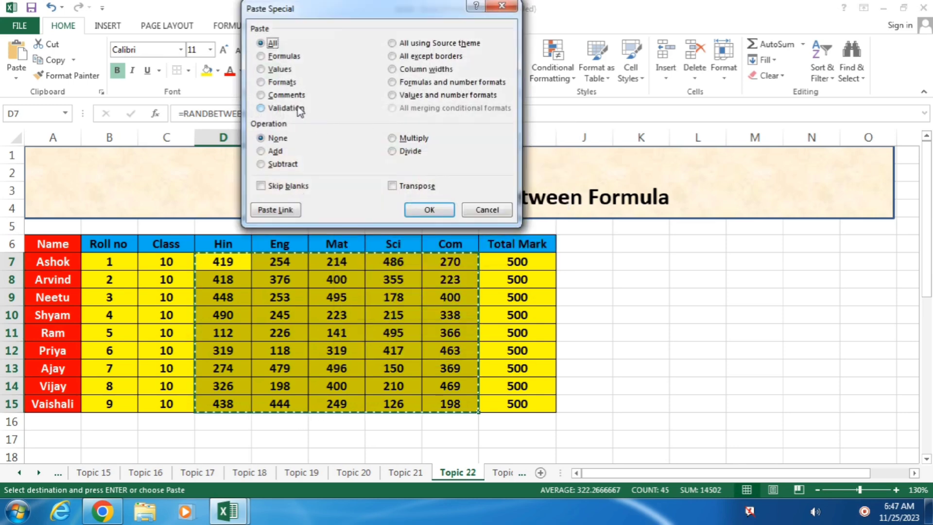
pyautogui.click(277, 70)
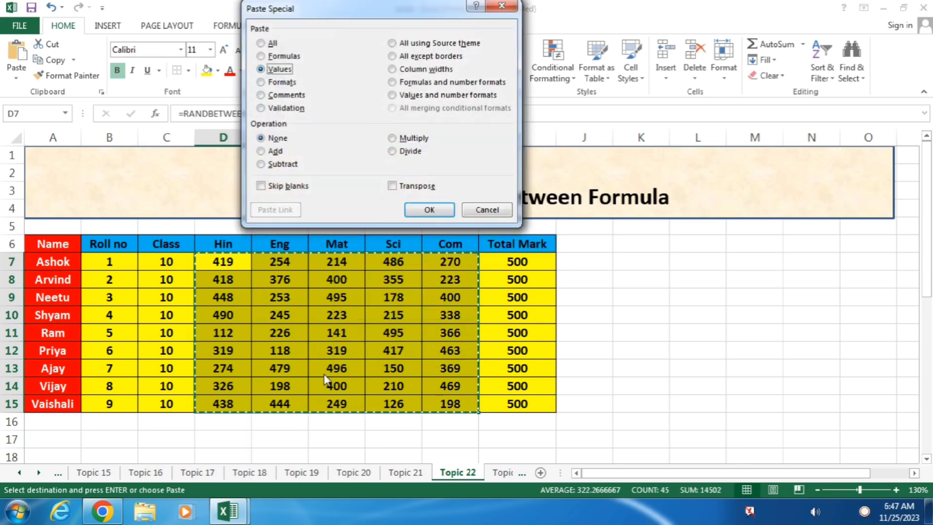
pyautogui.click(429, 210)
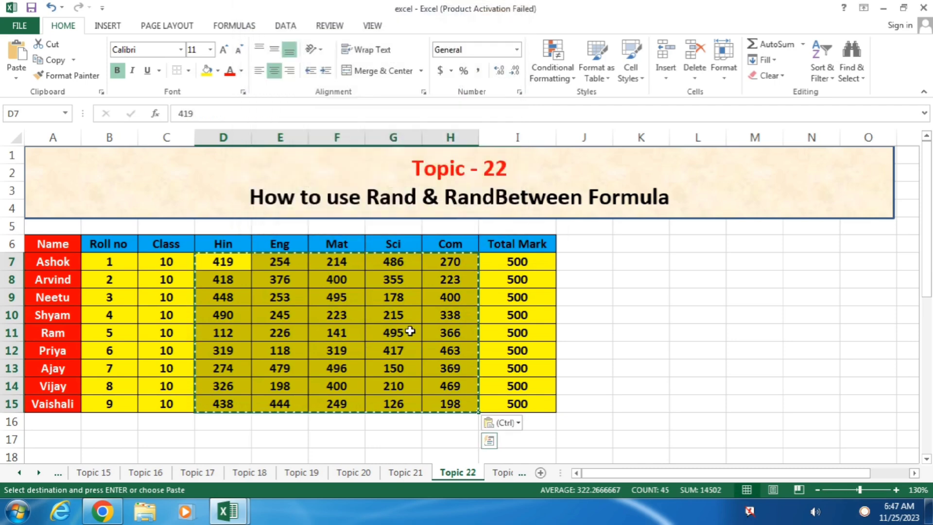
# Clear the copy marquee and check that F11, E10 and G12 now hold plain numbers.
pyautogui.click(346, 333)
pyautogui.press('Escape')
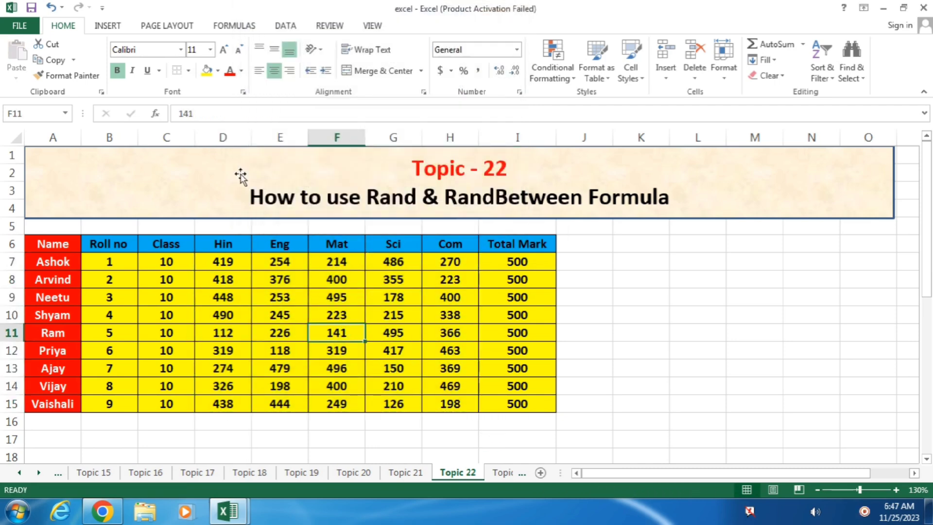
pyautogui.click(293, 318)
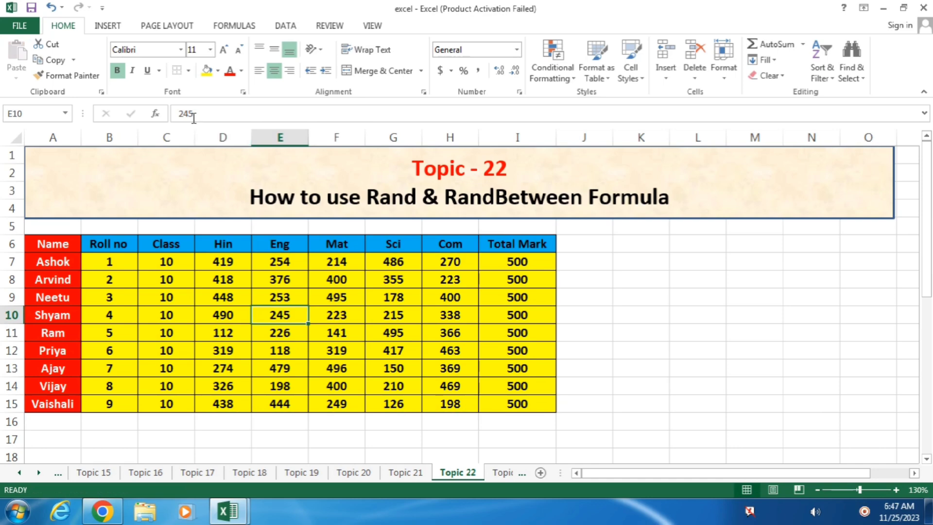
pyautogui.click(417, 348)
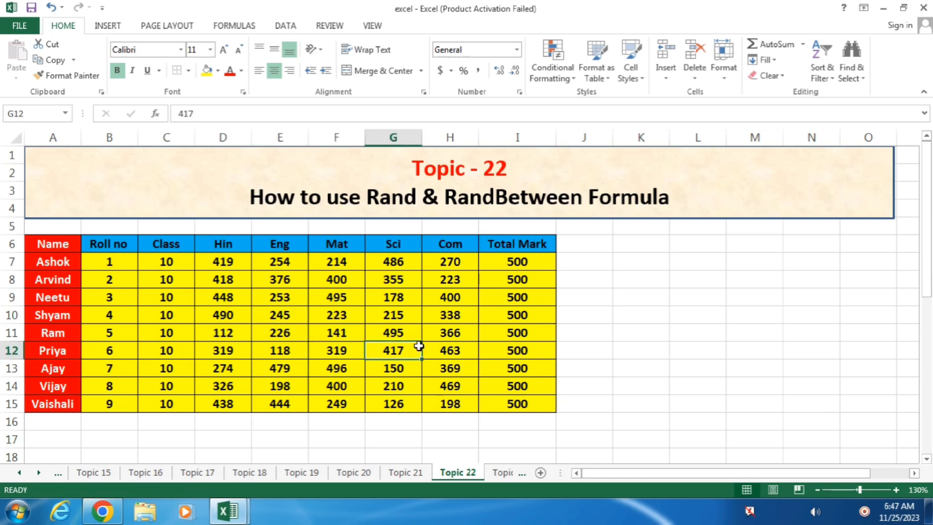
pyautogui.click(244, 420)
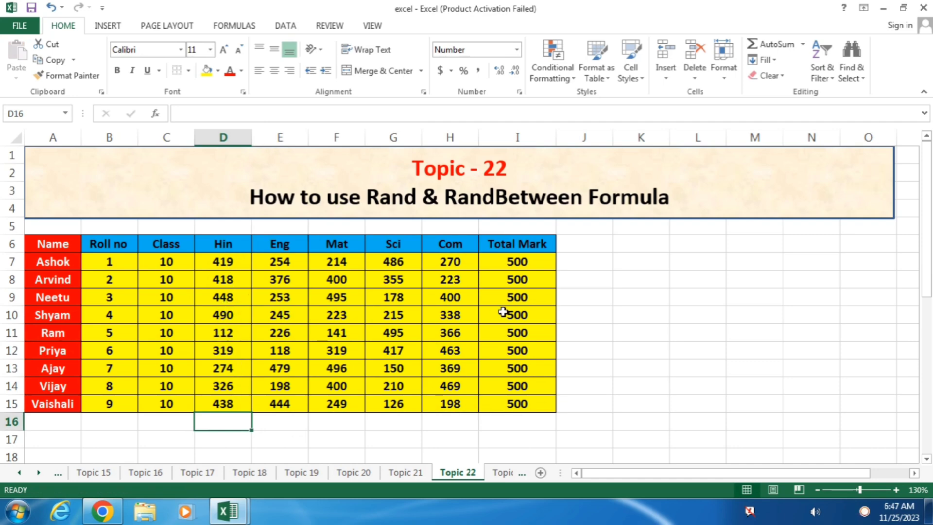
# Enter =MAX(D7:D15) in D16 to find the top Hin mark, 490.
pyautogui.write('=ma')
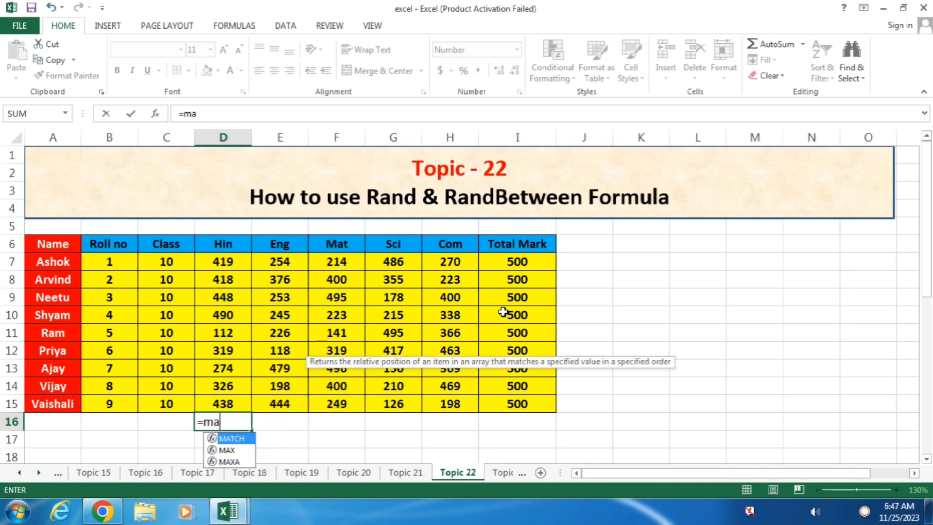
pyautogui.write('x(')
pyautogui.press('Up')
pyautogui.hotkey('shift', 'Up')
pyautogui.hotkey('shift', 'Up')
pyautogui.hotkey('shift', 'Up')
pyautogui.hotkey('shift', 'Up')
pyautogui.hotkey('shift', 'Up')
pyautogui.hotkey('shift', 'Up')
pyautogui.hotkey('shift', 'Up')
pyautogui.hotkey('shift', 'Up')
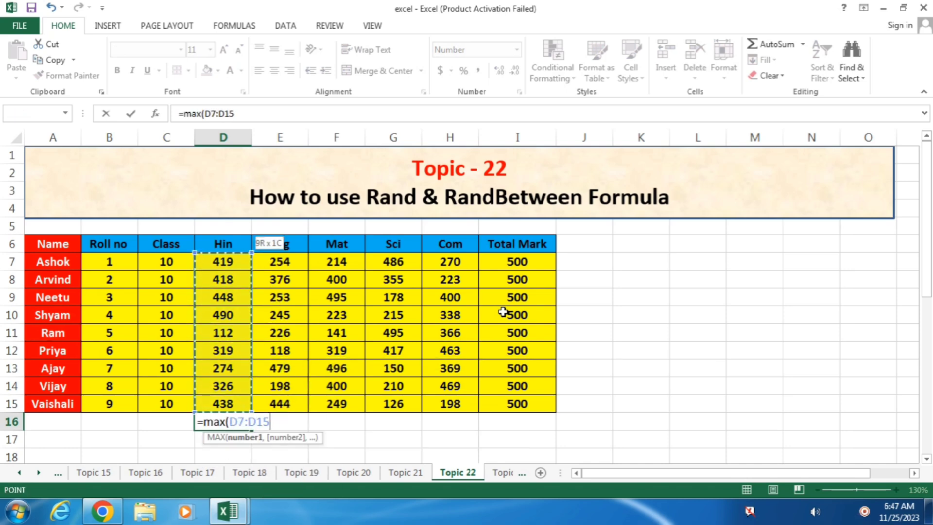
pyautogui.press('Return')
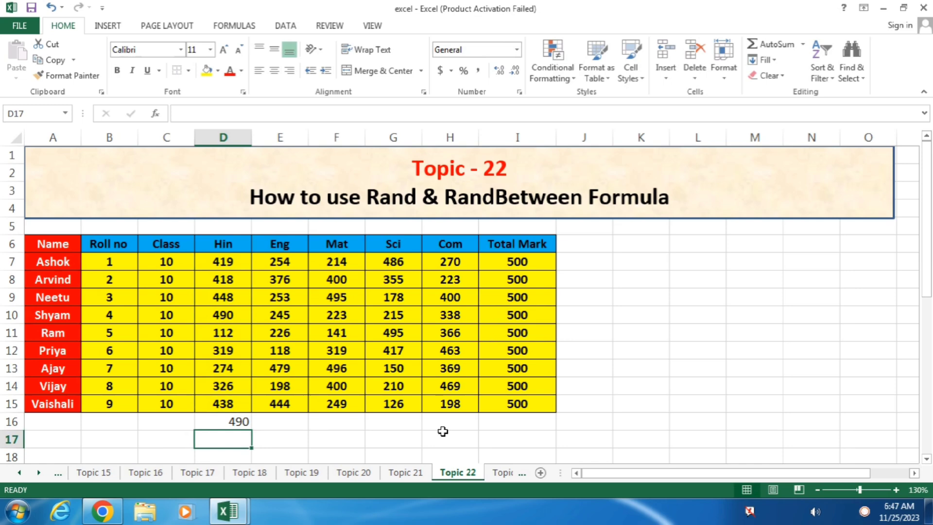
pyautogui.click(241, 424)
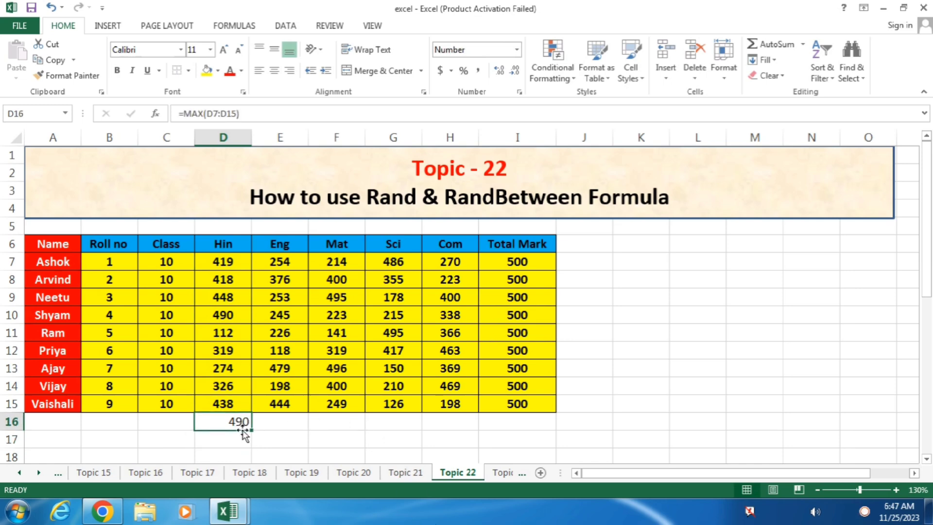
# Convert the marks in D7:H15 to fixed values with Paste Special Values, then go to Topic 23.
pyautogui.moveTo(223, 262); pyautogui.dragTo(451, 403)
pyautogui.click(53, 60)
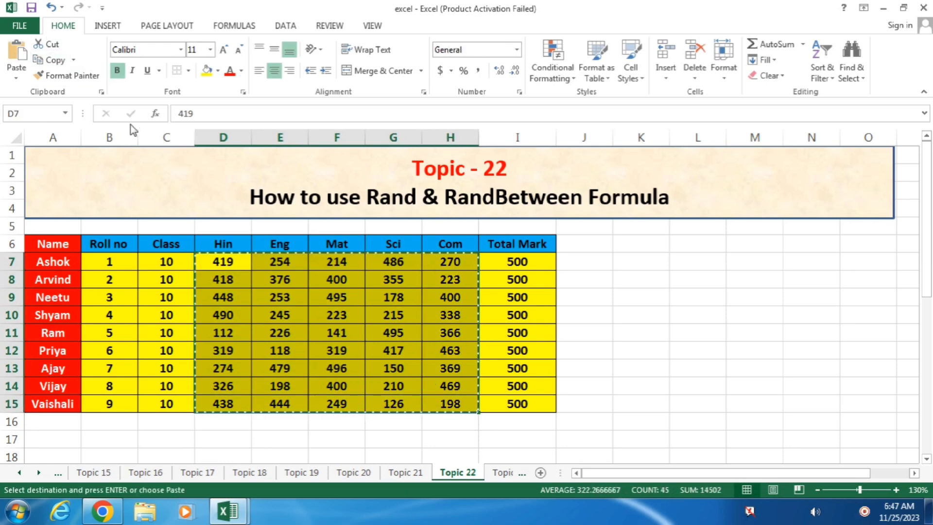
pyautogui.hotkey('ctrl', 'v')
pyautogui.rightClick(346, 315)
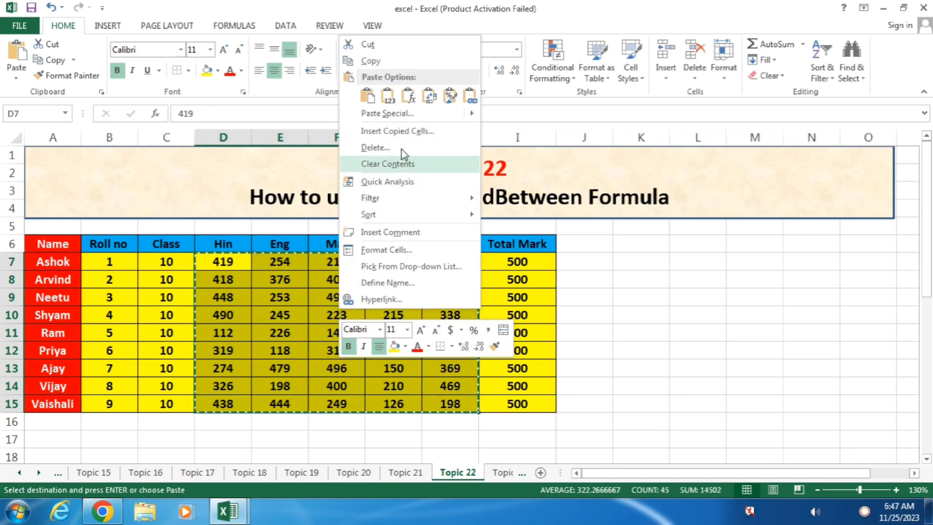
pyautogui.click(396, 114)
pyautogui.click(295, 67)
pyautogui.click(445, 208)
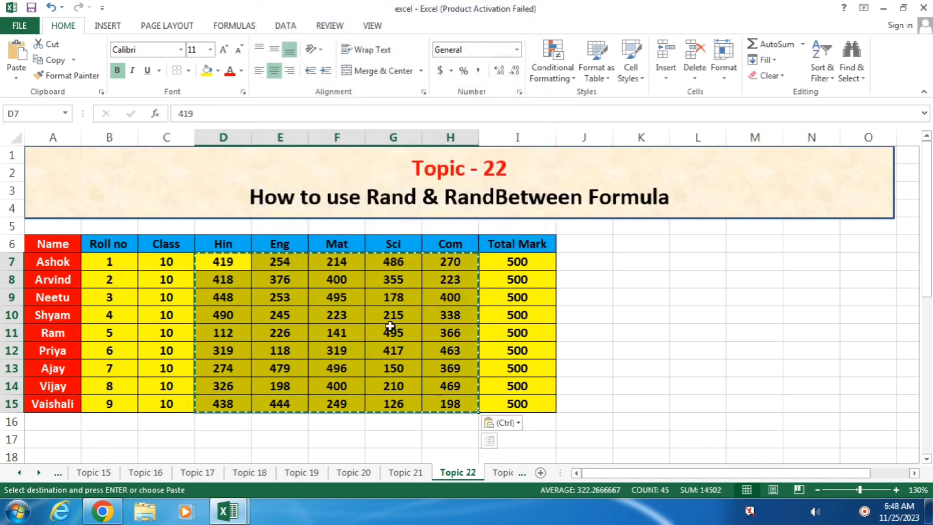
pyautogui.click(505, 472)
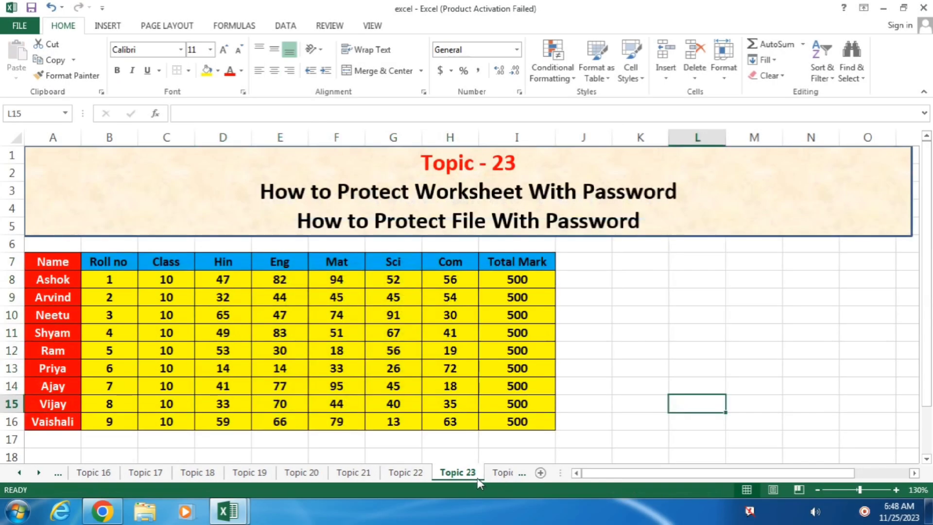
# Back on the Topic 23 sheet, select columns J and K beside the marks table.
pyautogui.click(508, 474)
pyautogui.click(419, 473)
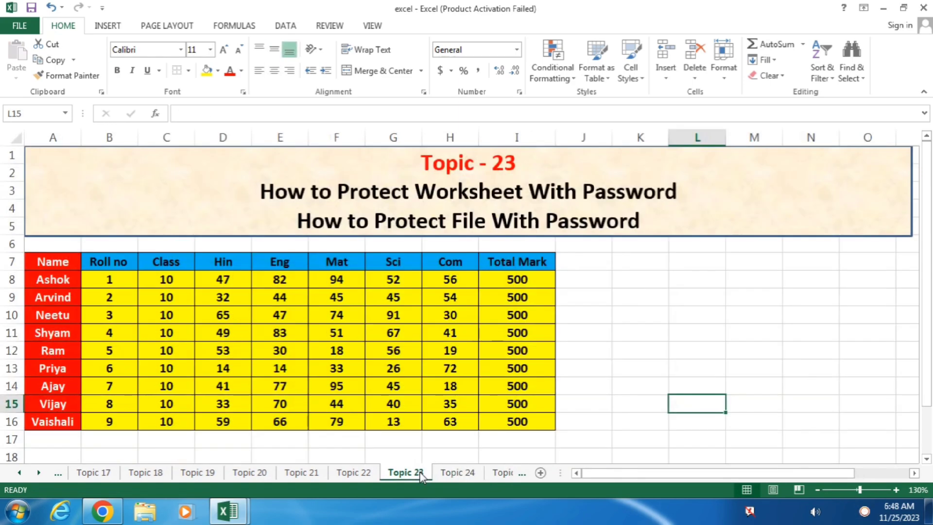
pyautogui.click(608, 298)
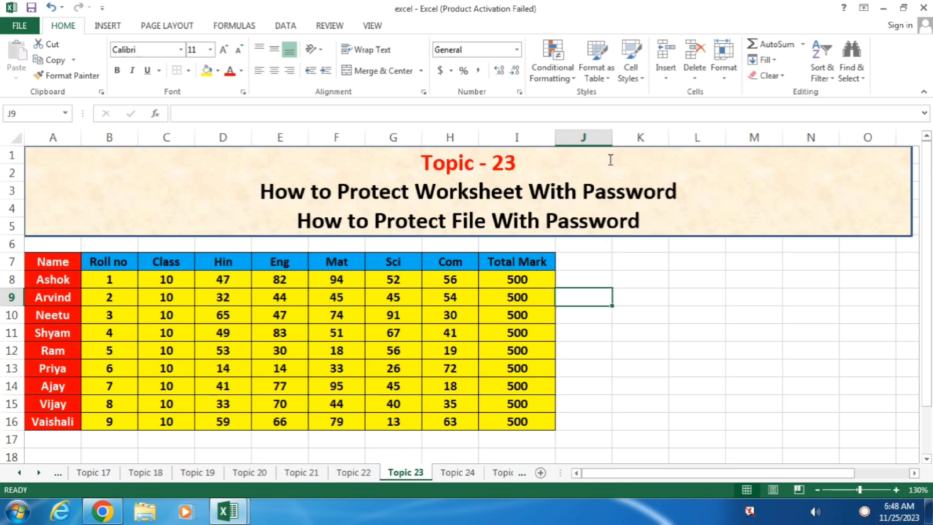
pyautogui.click(606, 138)
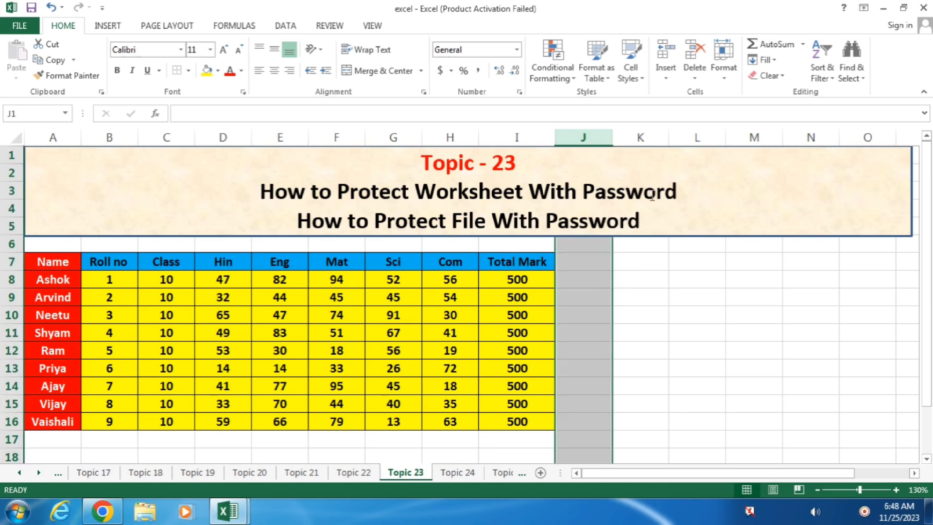
pyautogui.click(683, 299)
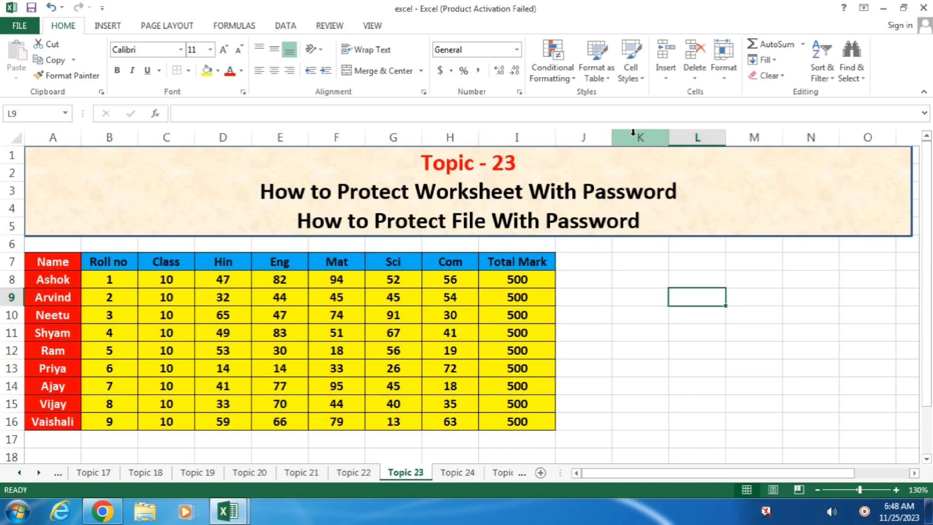
pyautogui.moveTo(590, 136); pyautogui.dragTo(625, 141)
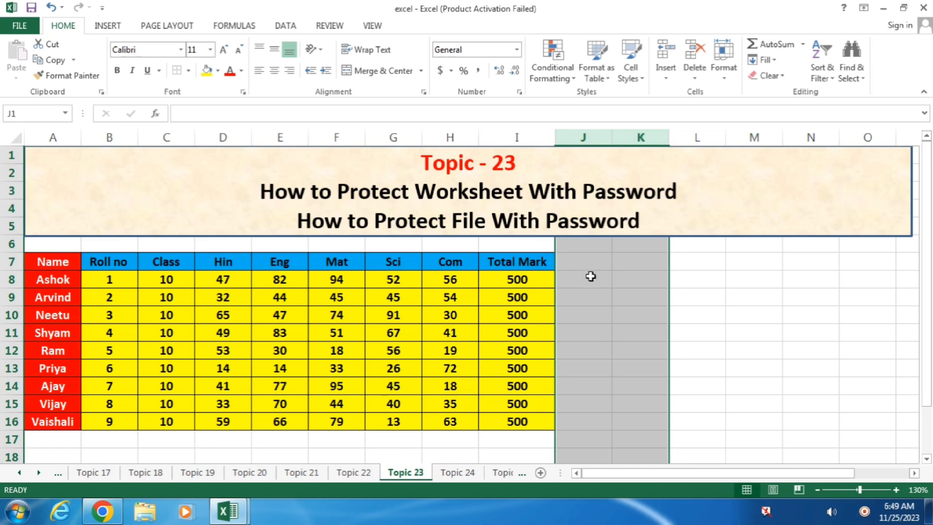
# Uncheck Locked in Format Cells > Protection for columns J and K.
pyautogui.rightClick(590, 278)
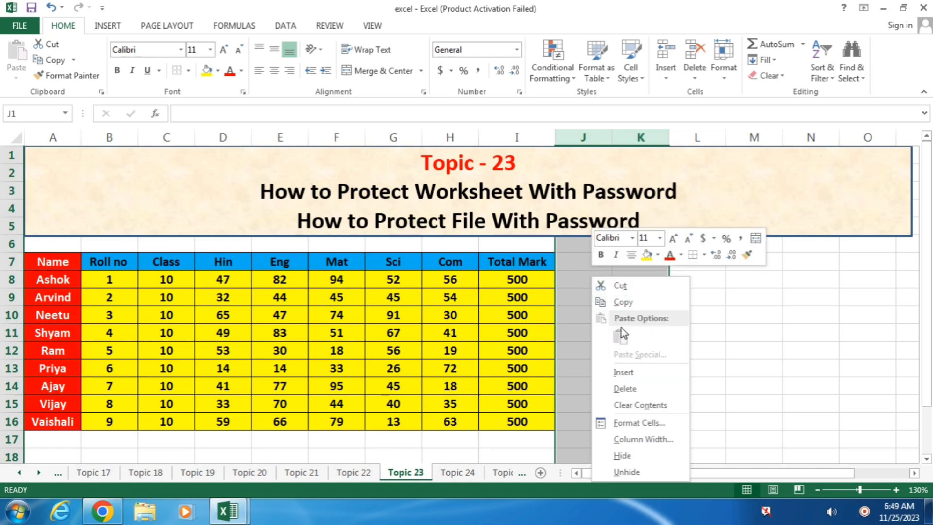
pyautogui.click(639, 423)
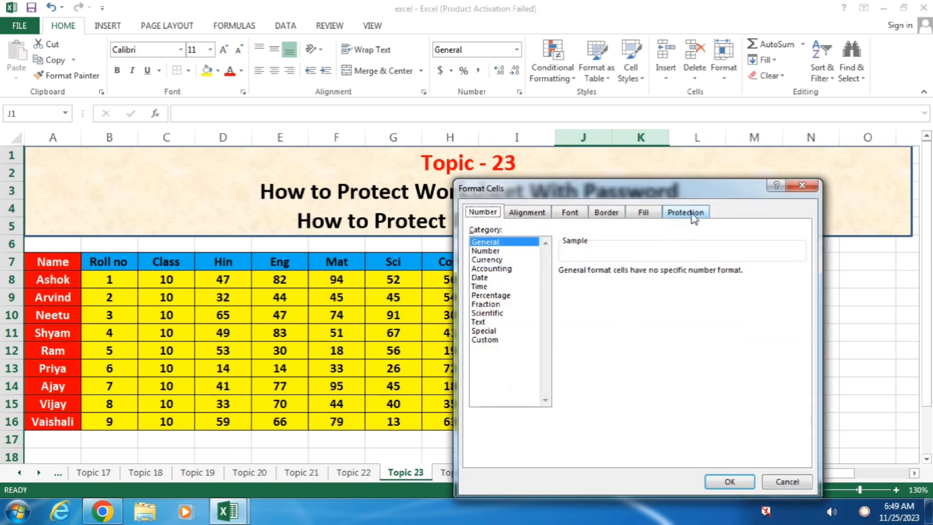
pyautogui.click(685, 213)
pyautogui.click(481, 232)
pyautogui.click(729, 481)
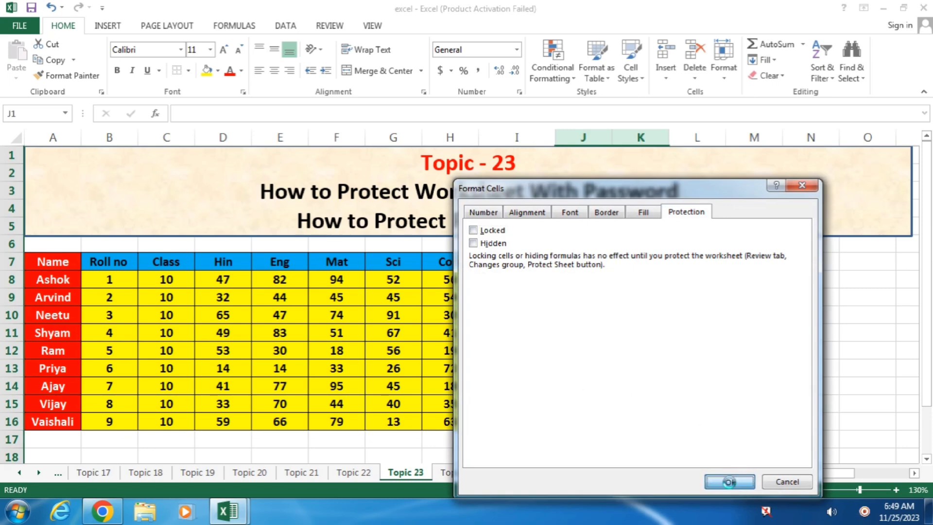
# Protect the Topic 23 sheet with a password, then type test text 'gfhfgh' into J7.
pyautogui.click(331, 26)
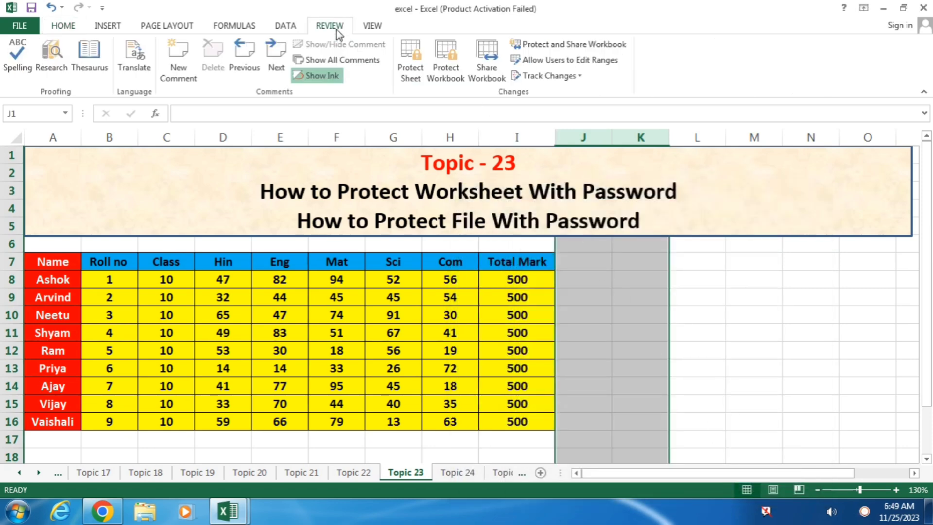
pyautogui.click(417, 61)
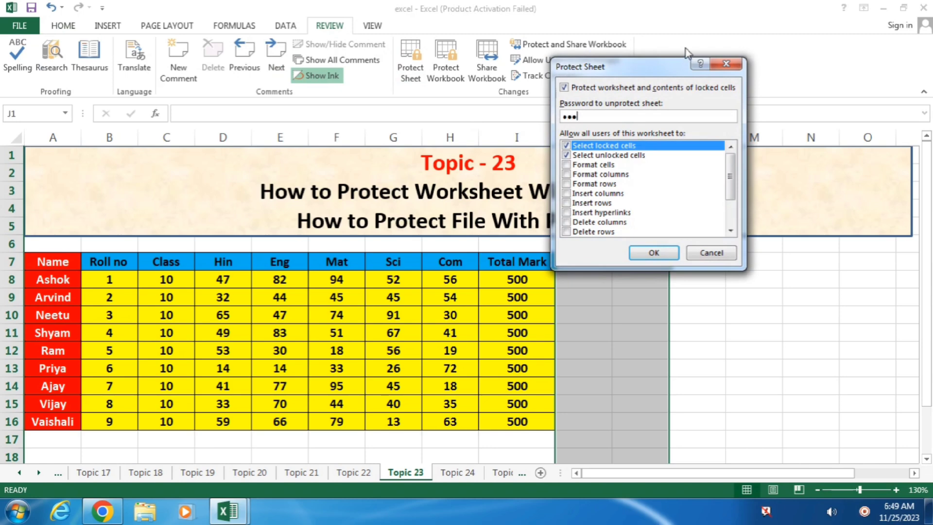
pyautogui.write('123')
pyautogui.press('Return')
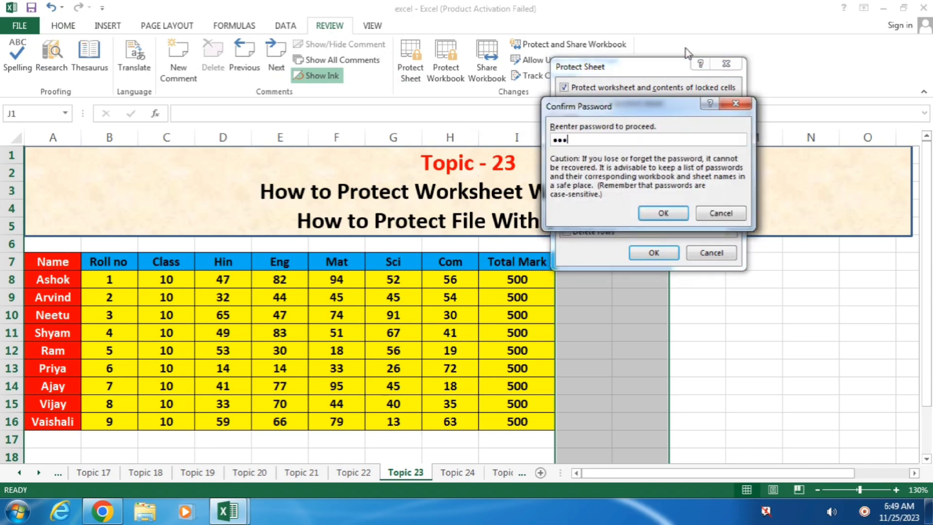
pyautogui.press('Return')
pyautogui.click(600, 264)
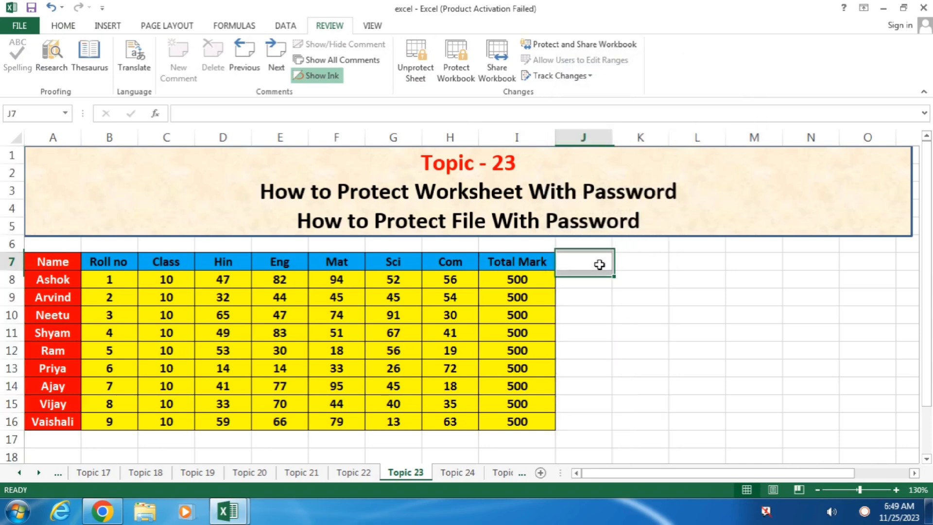
pyautogui.write('gfhfgh')
pyautogui.click(635, 267)
# Type 'fghfgh' into K7, then confirm locked cells M8 and F10 reject edits.
pyautogui.write('fghfgh')
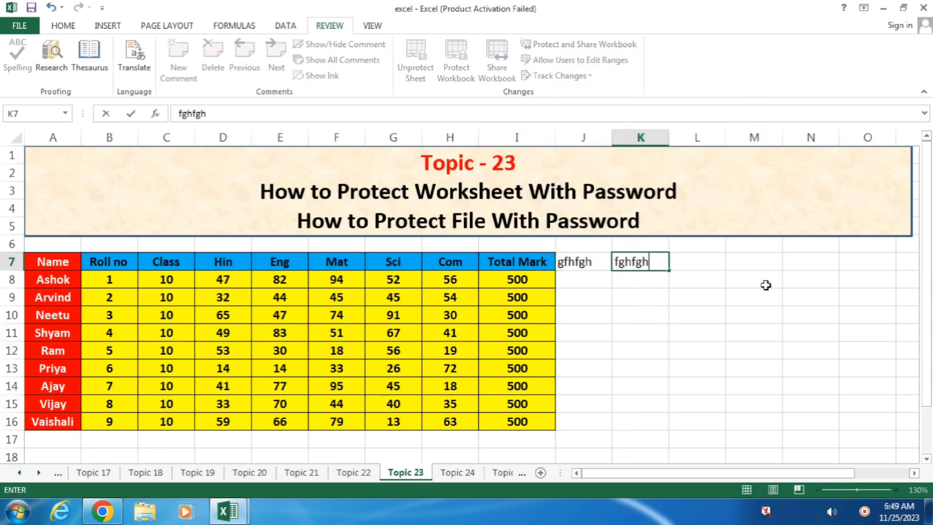
pyautogui.click(766, 286)
pyautogui.press('f')
pyautogui.click(485, 289)
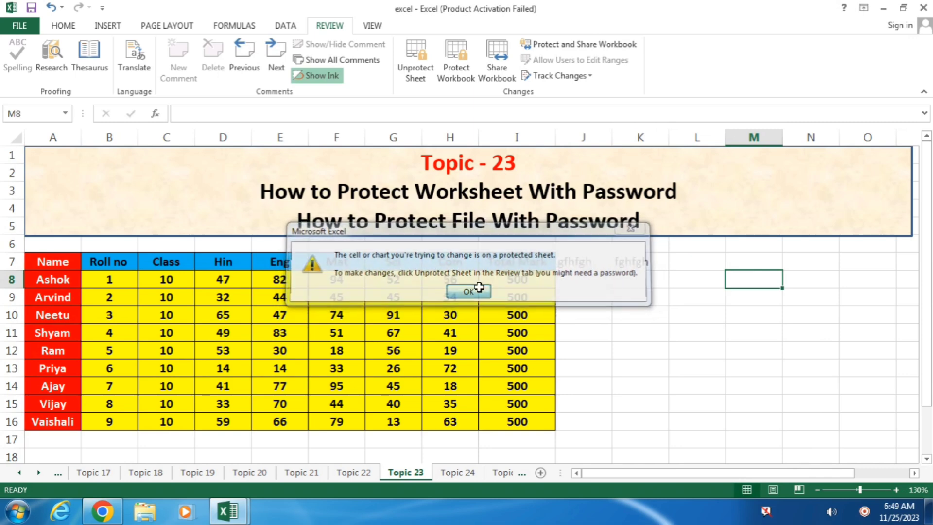
pyautogui.click(361, 311)
pyautogui.press('f')
pyautogui.click(468, 292)
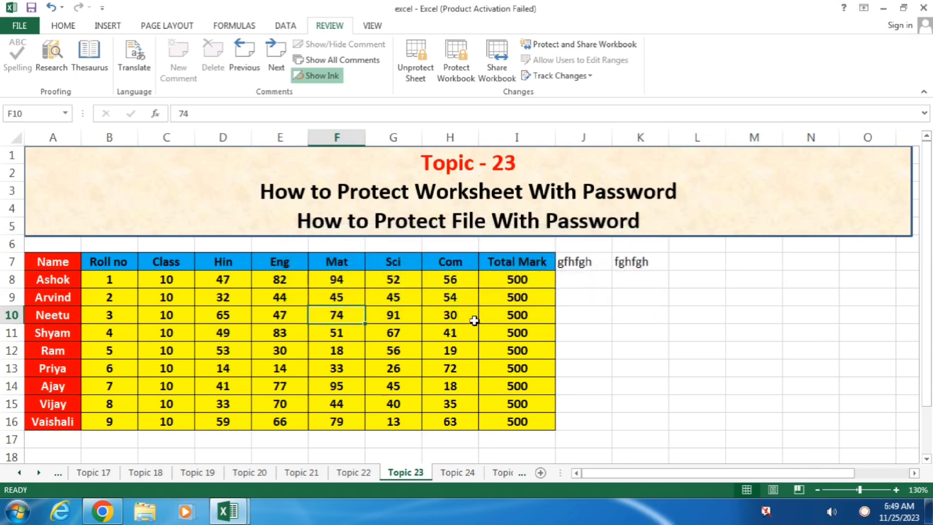
# Delete the test text from J7:K7 and reselect columns J and K.
pyautogui.moveTo(578, 262); pyautogui.dragTo(650, 260)
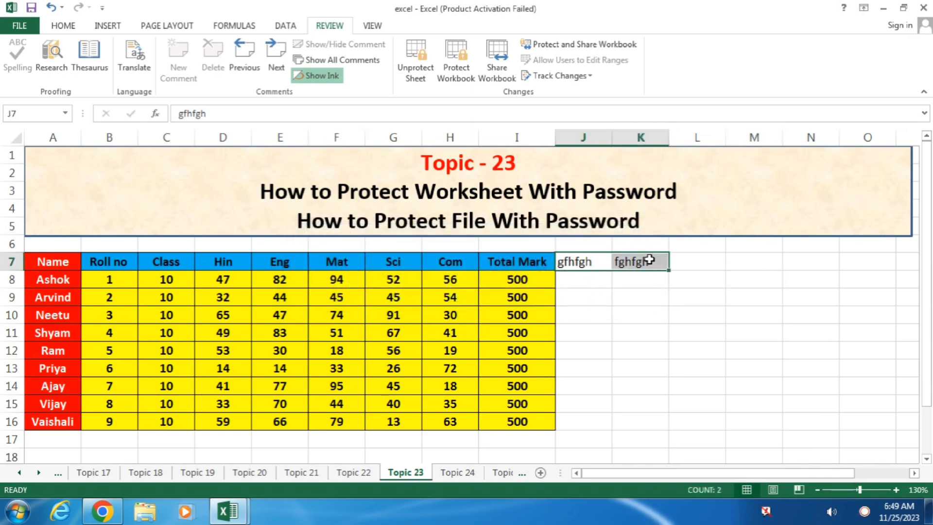
pyautogui.press('Delete')
pyautogui.click(655, 315)
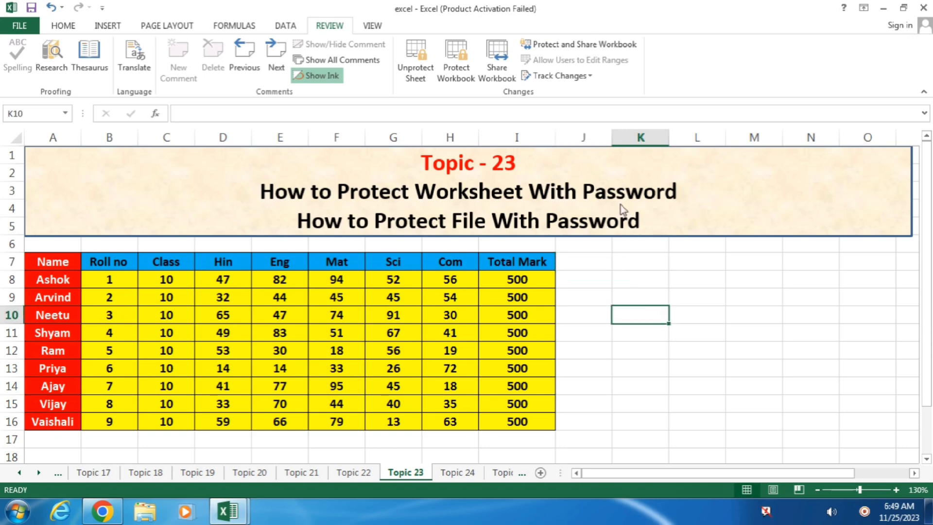
pyautogui.click(586, 134)
pyautogui.moveTo(586, 134); pyautogui.dragTo(626, 134)
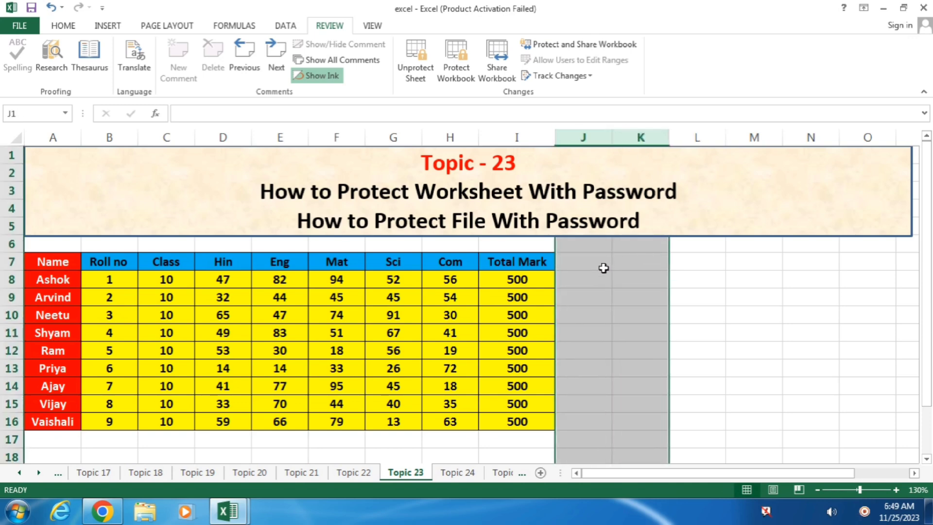
pyautogui.rightClick(604, 269)
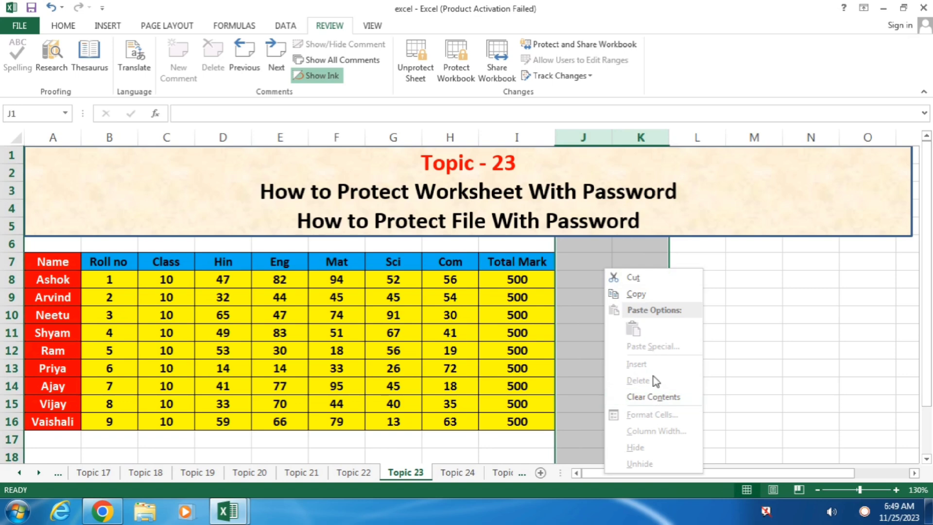
pyautogui.press('Escape')
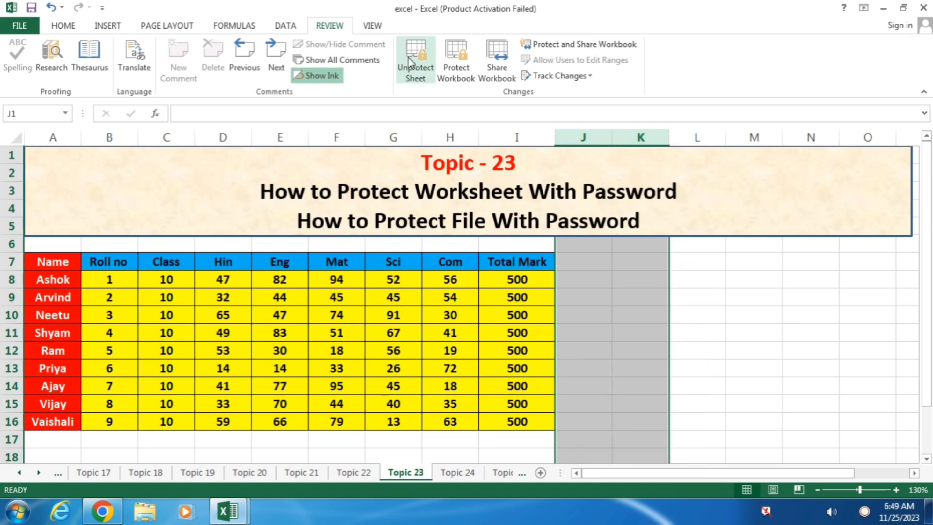
# Unprotect the Topic 23 sheet and change the Locked setting for columns J and K.
pyautogui.click(412, 63)
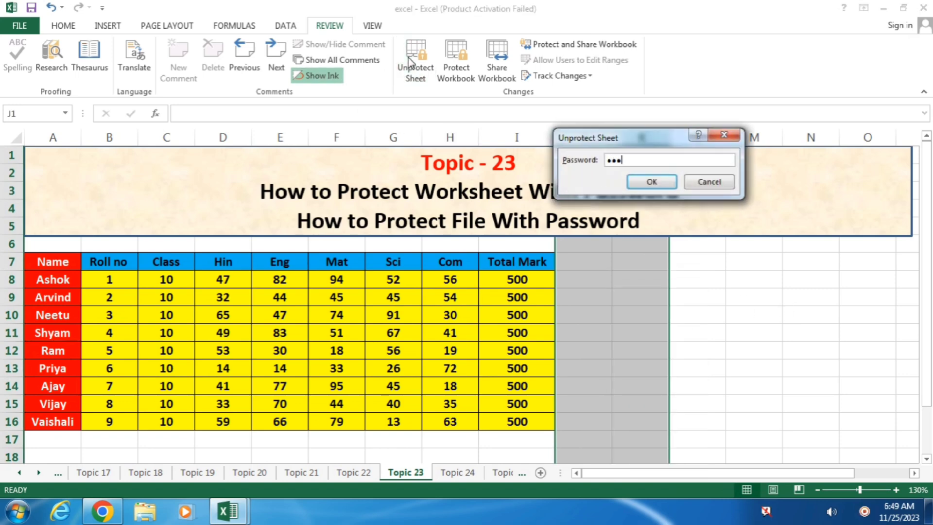
pyautogui.press('Return')
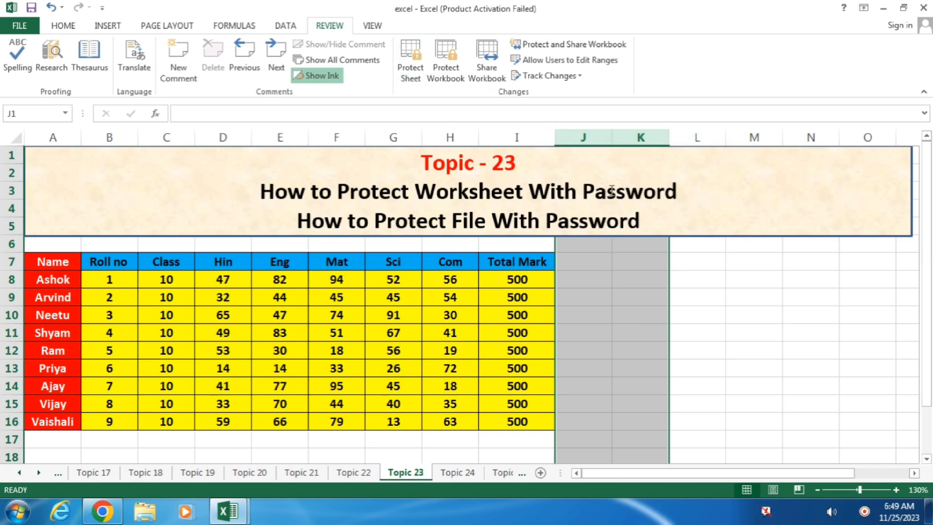
pyautogui.rightClick(599, 321)
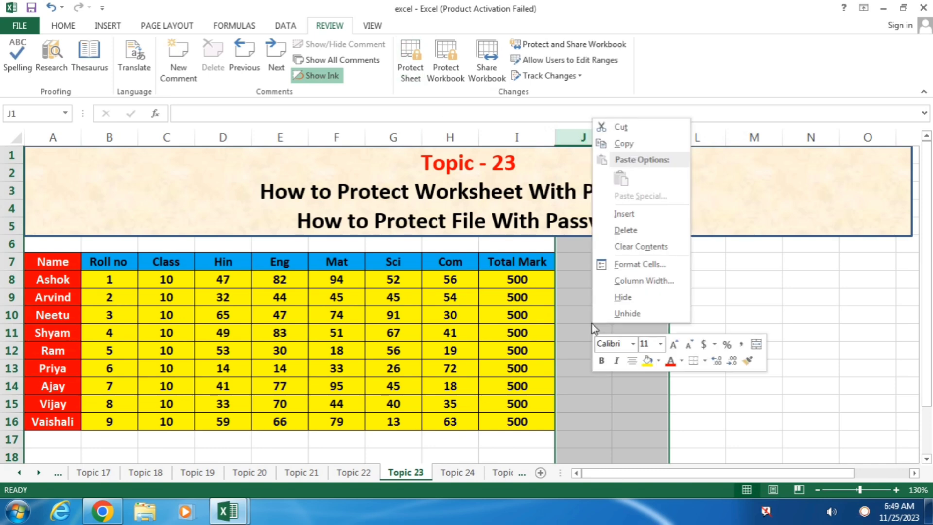
pyautogui.click(641, 265)
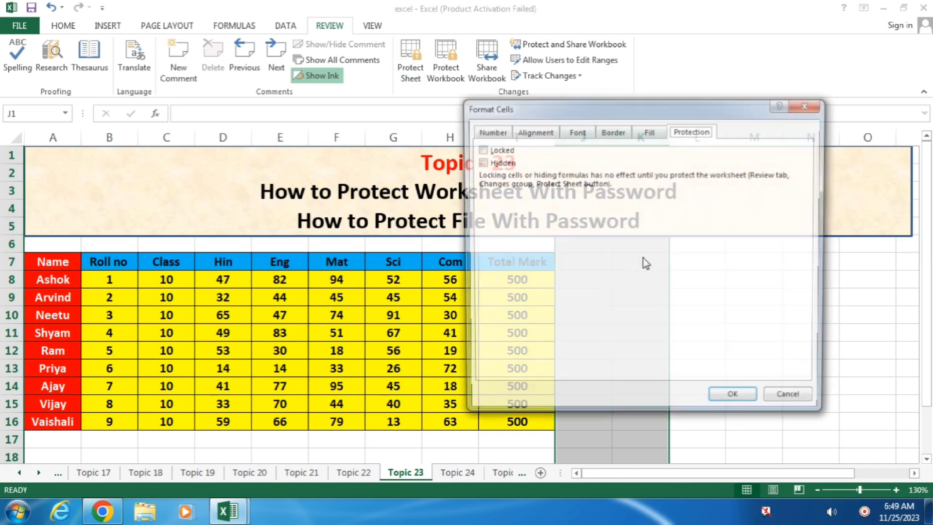
pyautogui.click(497, 150)
pyautogui.click(737, 400)
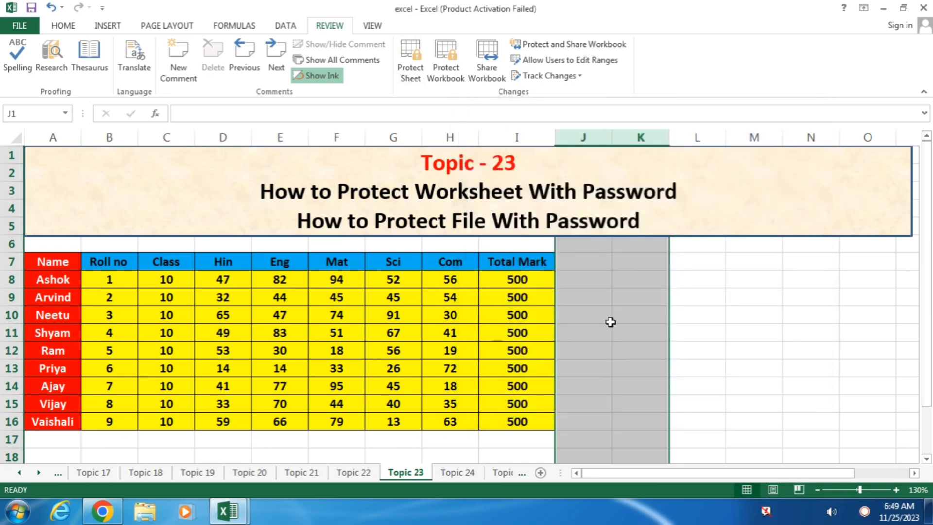
# Select columns J through M and bring up their cell formatting.
pyautogui.click(707, 298)
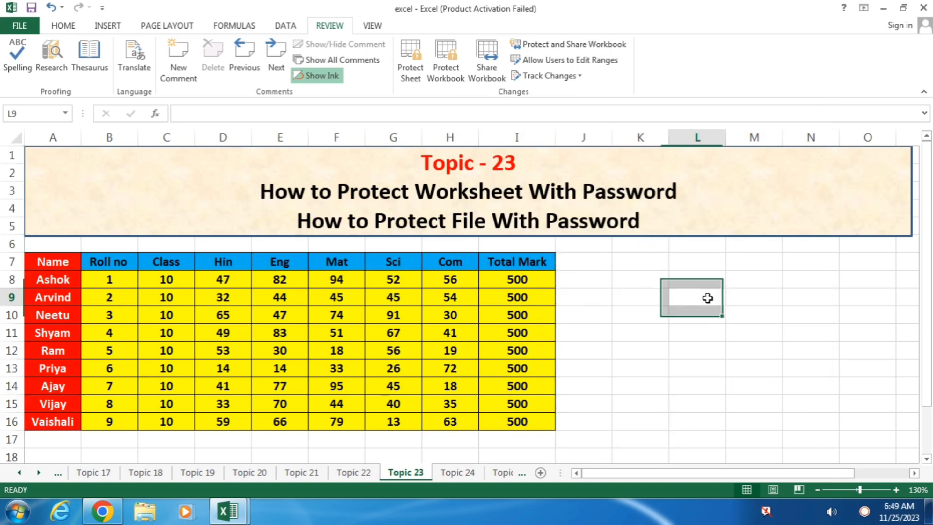
pyautogui.click(599, 136)
pyautogui.moveTo(600, 136); pyautogui.dragTo(754, 138)
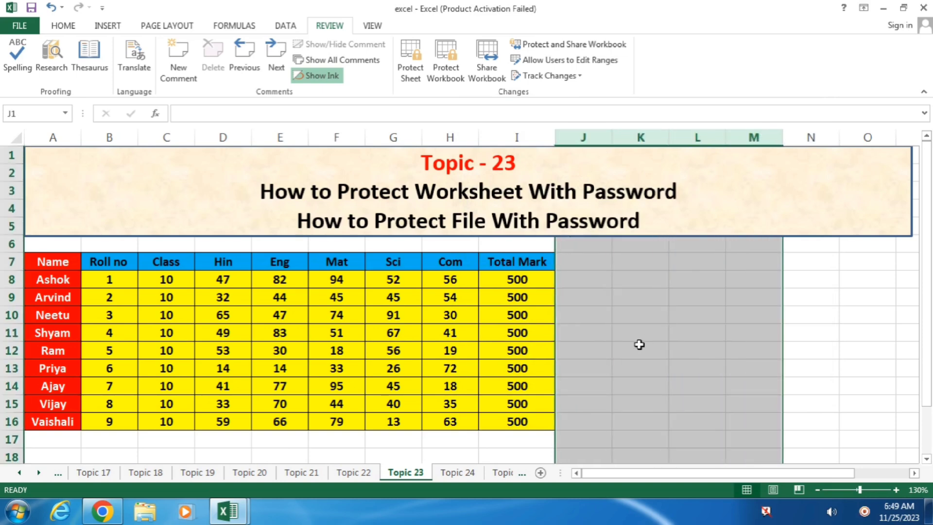
pyautogui.rightClick(642, 346)
pyautogui.click(694, 288)
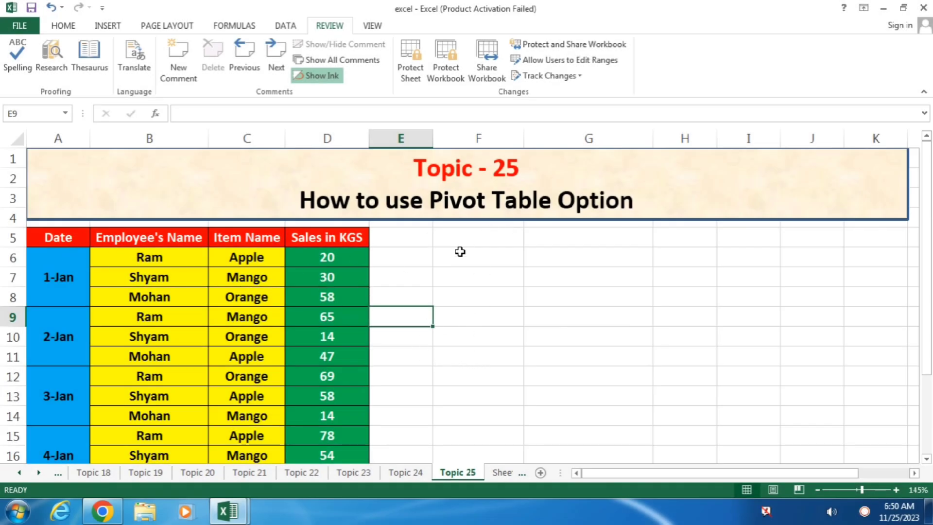
# Insert a PivotTable from the sales data A5:D17 on the existing Topic 25 sheet at F5.
pyautogui.click(71, 238)
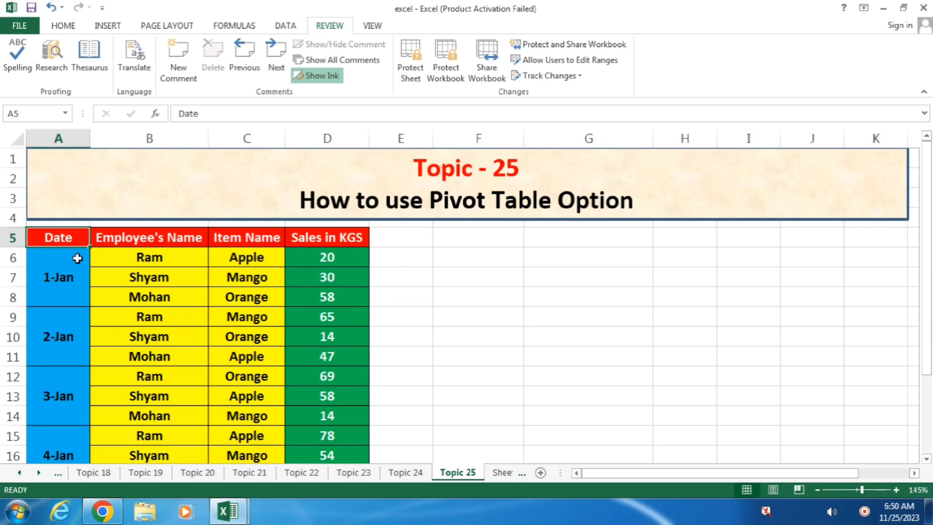
pyautogui.click(111, 27)
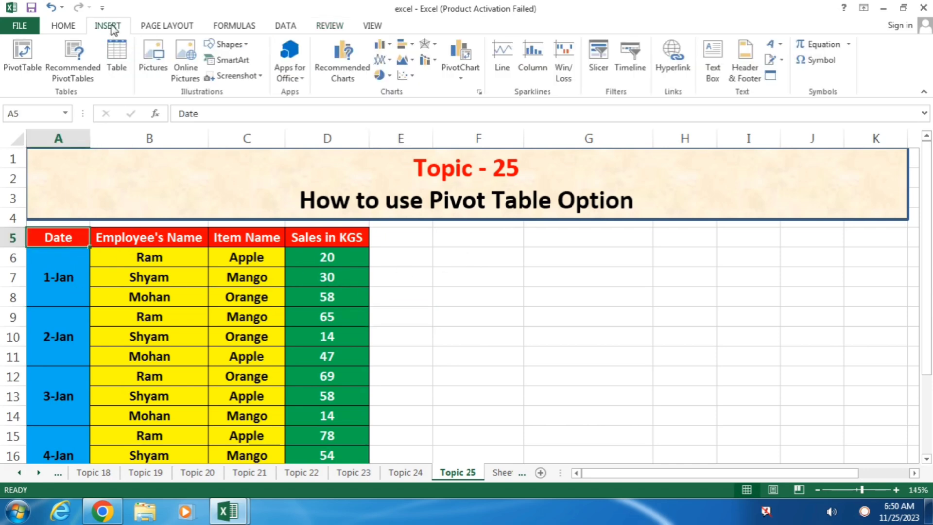
pyautogui.click(27, 51)
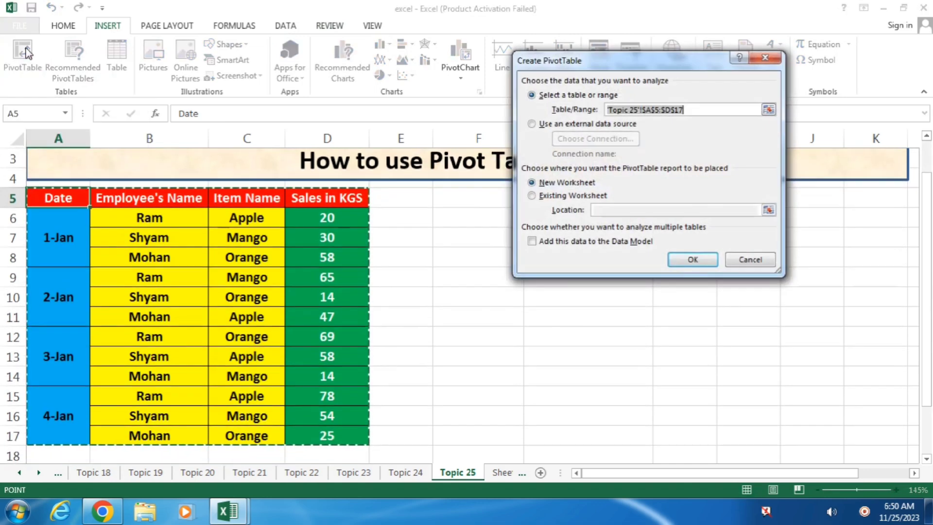
pyautogui.moveTo(632, 62); pyautogui.dragTo(727, 64)
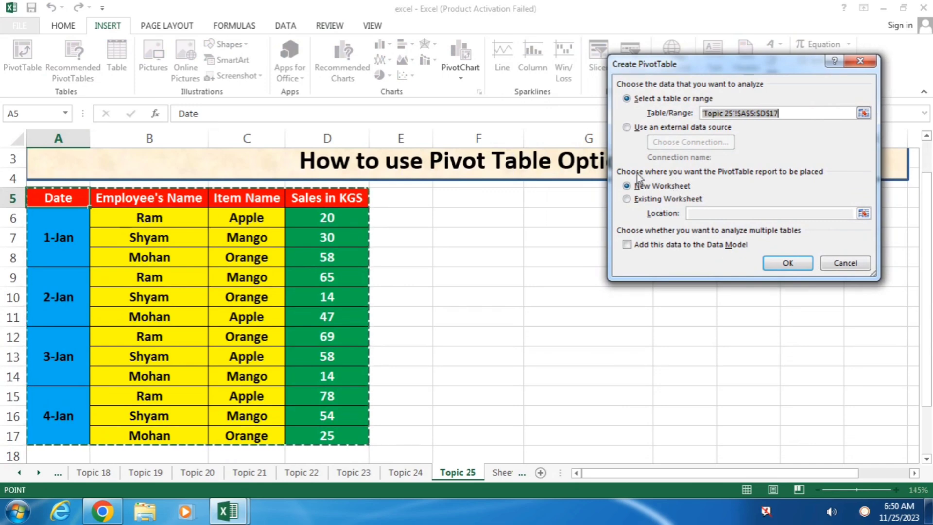
pyautogui.click(646, 201)
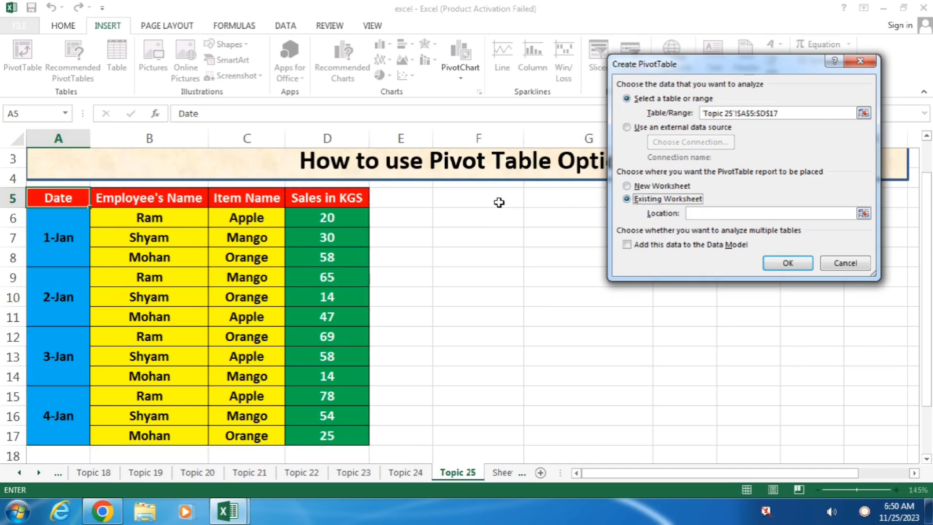
pyautogui.click(485, 198)
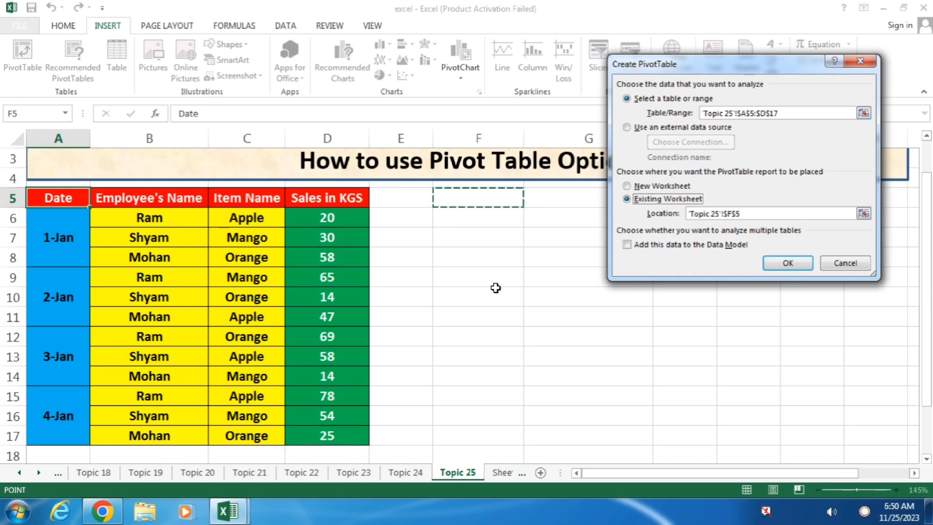
pyautogui.click(775, 266)
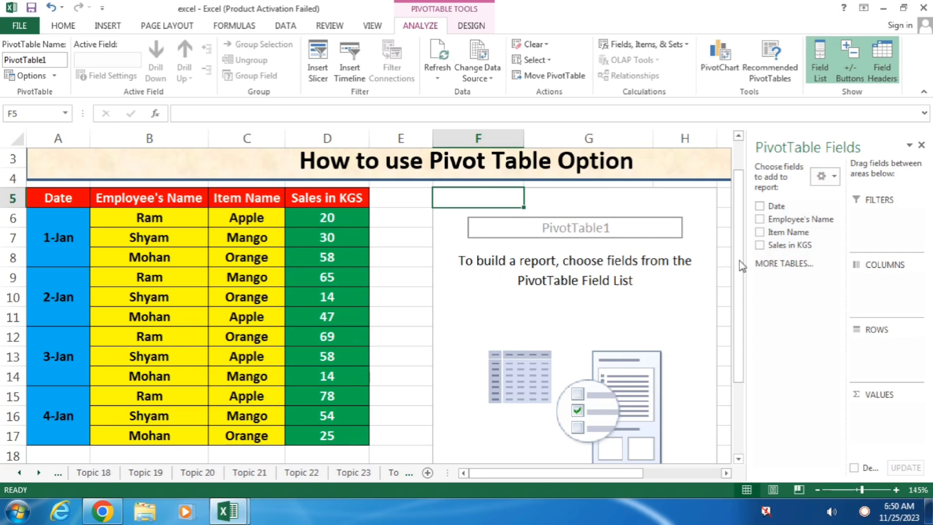
# Sum Sales in KGS with Employee's Name then Item Name as row labels, totalling 532.
pyautogui.click(761, 245)
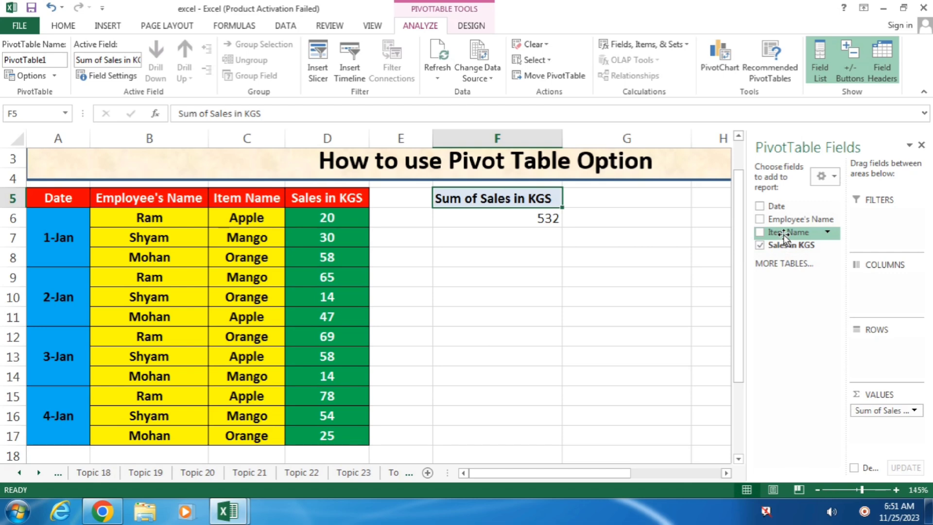
pyautogui.moveTo(784, 235); pyautogui.dragTo(876, 345)
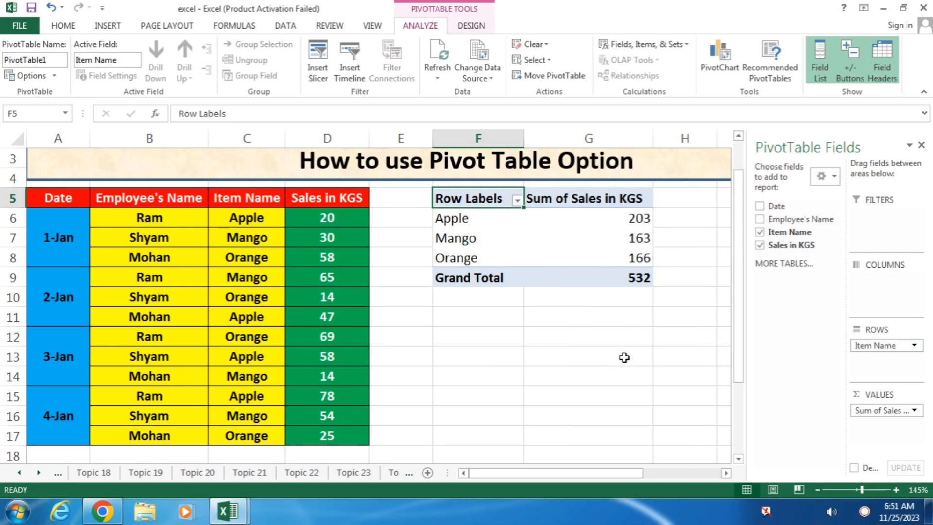
pyautogui.click(760, 233)
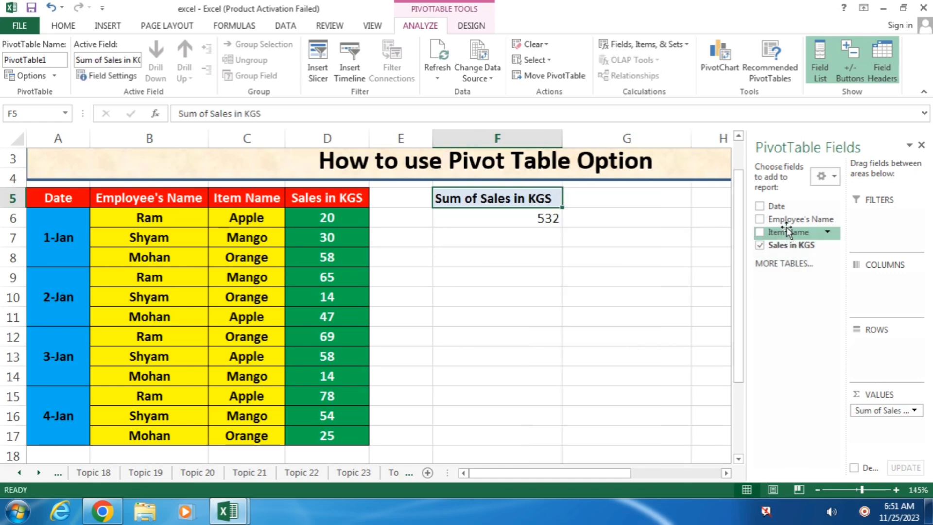
pyautogui.moveTo(787, 223); pyautogui.dragTo(886, 346)
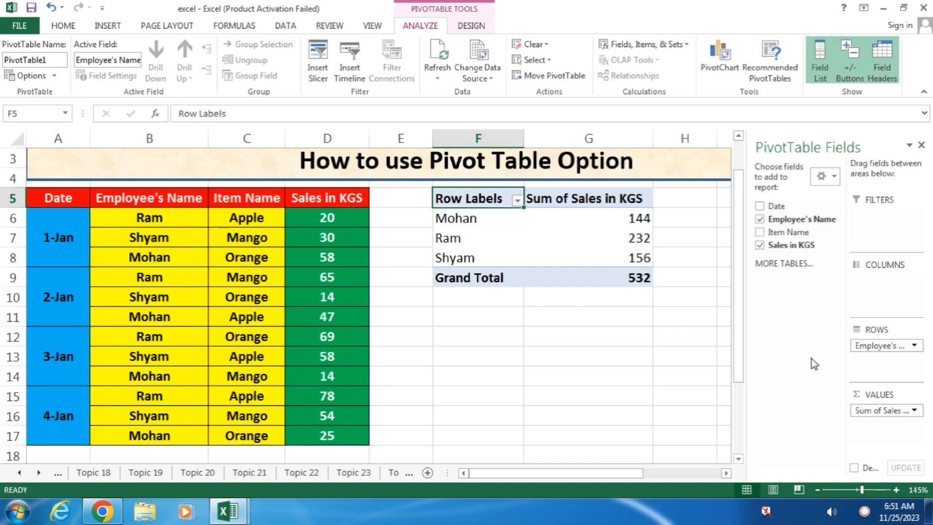
pyautogui.moveTo(864, 339); pyautogui.dragTo(867, 290)
pyautogui.moveTo(587, 474); pyautogui.dragTo(606, 469)
pyautogui.moveTo(874, 280); pyautogui.dragTo(875, 346)
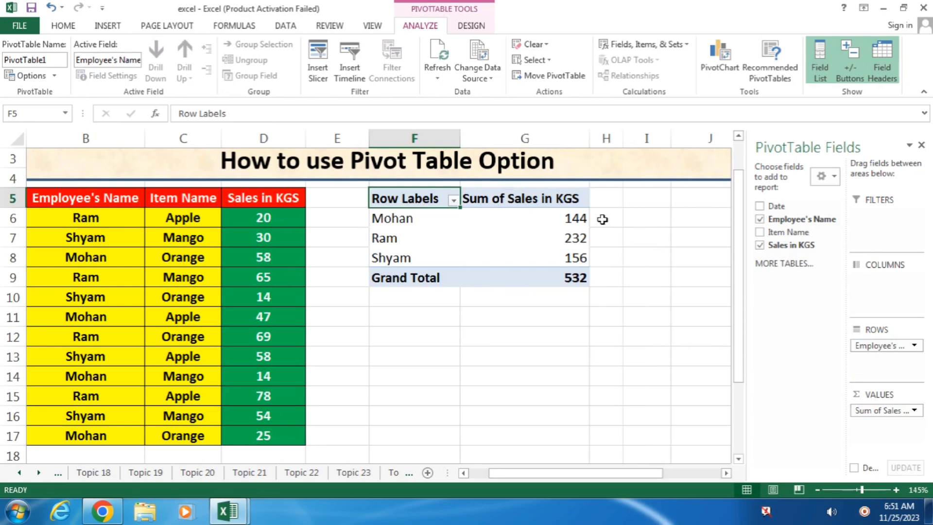
pyautogui.moveTo(788, 231); pyautogui.dragTo(887, 361)
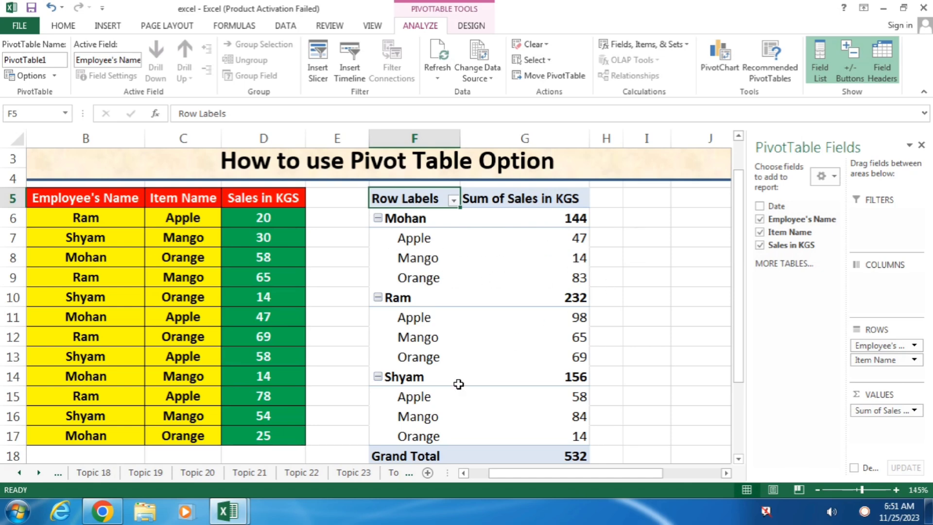
pyautogui.click(891, 362)
pyautogui.moveTo(810, 345); pyautogui.dragTo(873, 287)
pyautogui.moveTo(597, 476); pyautogui.dragTo(637, 478)
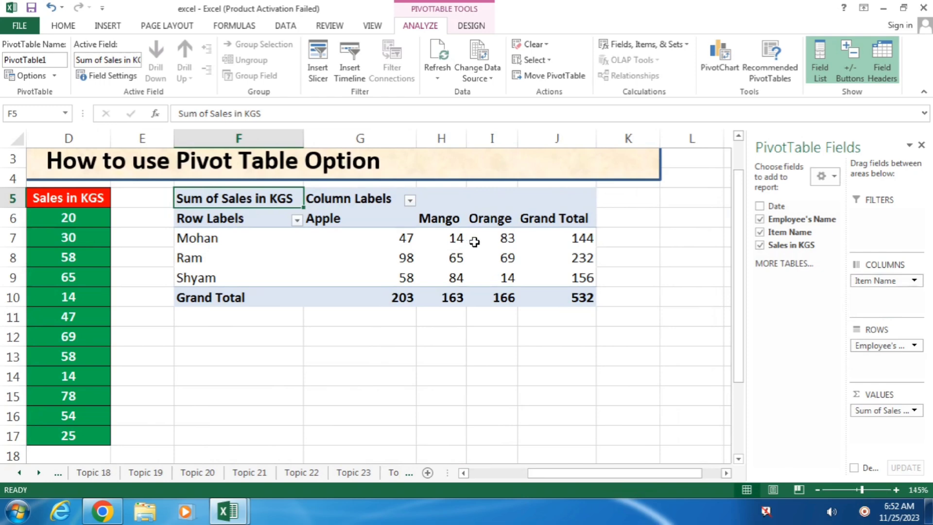
pyautogui.moveTo(459, 233)
pyautogui.moveTo(884, 281); pyautogui.dragTo(898, 373)
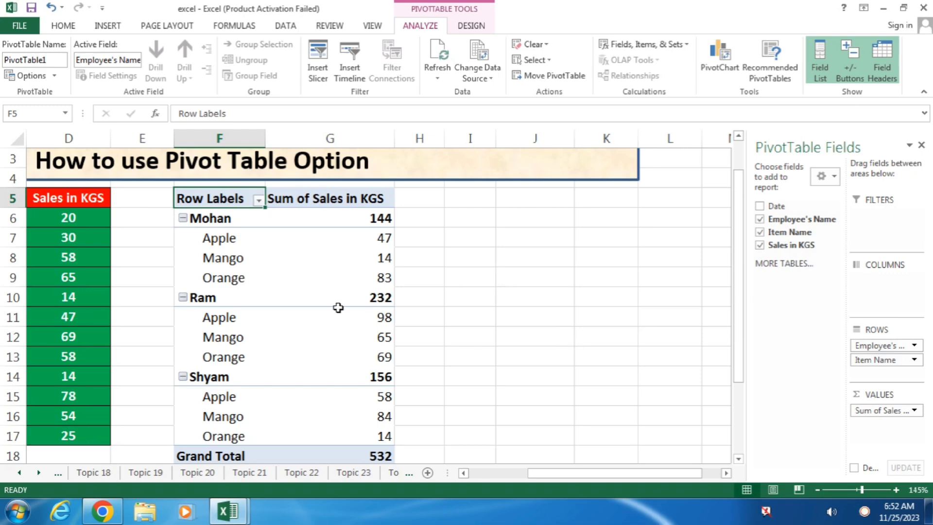
# Filter the pivot table's Row Labels to show only Mohan.
pyautogui.click(832, 219)
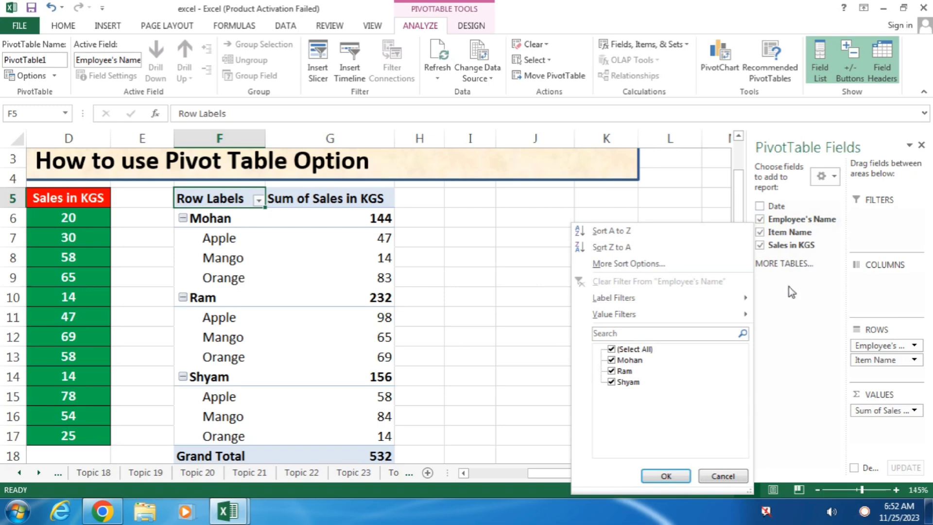
pyautogui.click(612, 350)
pyautogui.click(612, 360)
pyautogui.click(665, 476)
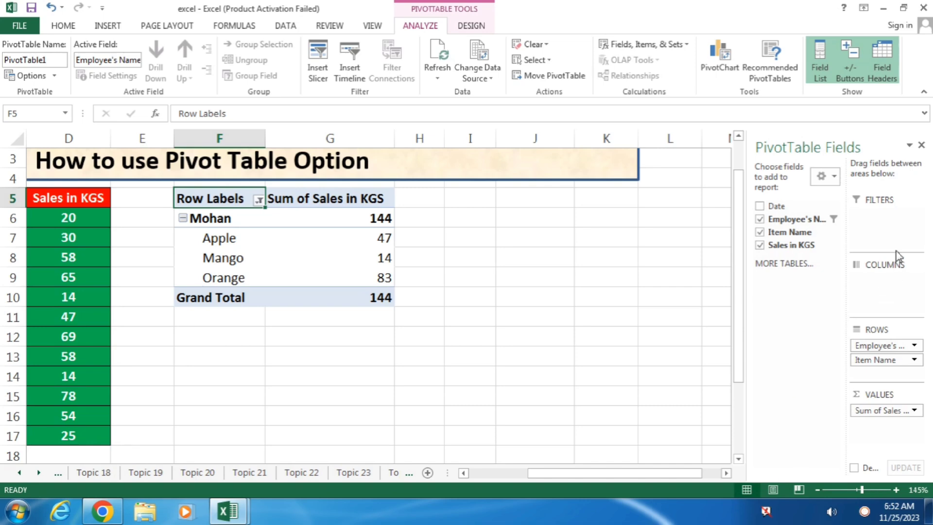
# Re-tick Ram and Shyam in the filter, then close the PivotTable Fields pane.
pyautogui.click(827, 220)
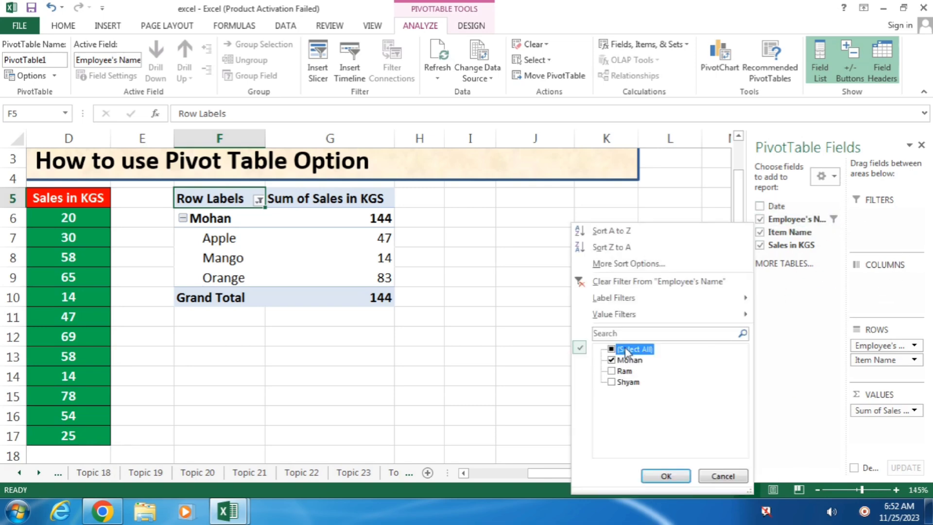
pyautogui.click(612, 371)
pyautogui.click(612, 382)
pyautogui.click(665, 476)
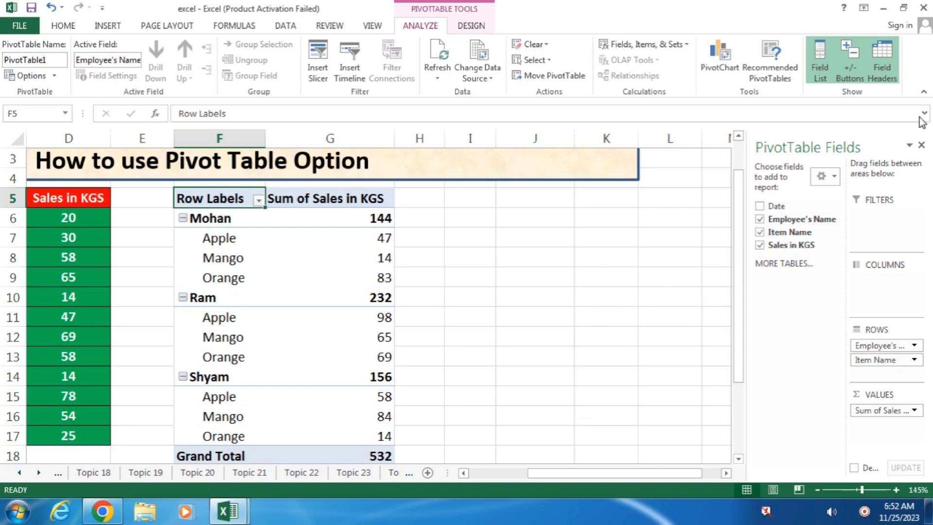
pyautogui.click(921, 145)
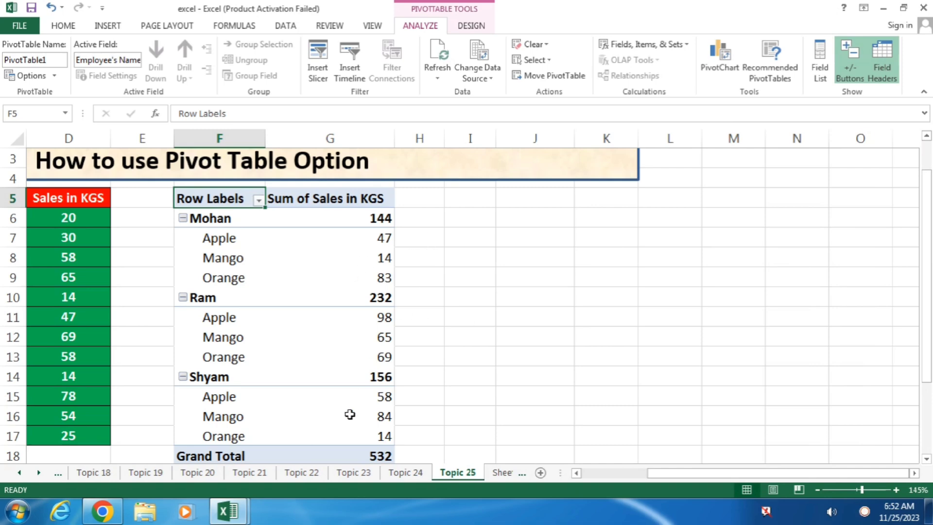
# Go to the Topic 26 marksheet and review its Name, Roll no, Class, subject and Total Mark columns.
pyautogui.click(407, 473)
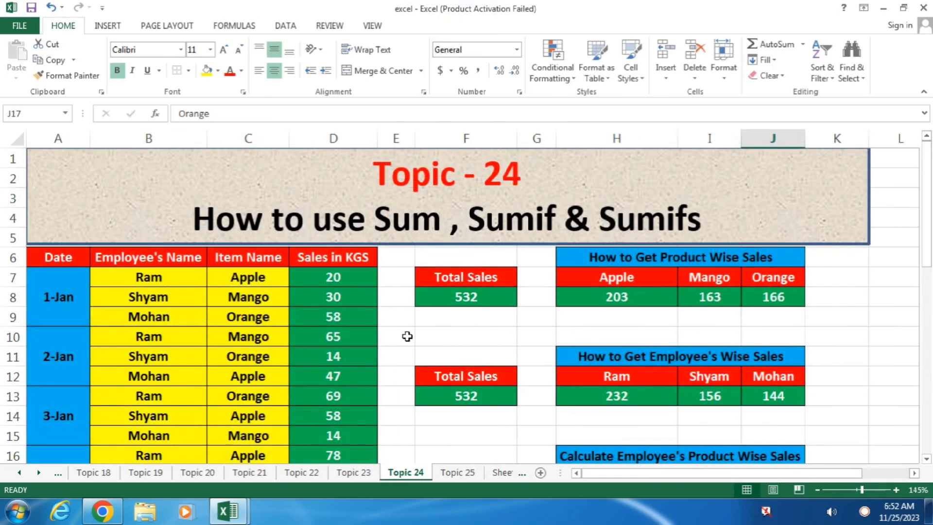
pyautogui.click(470, 474)
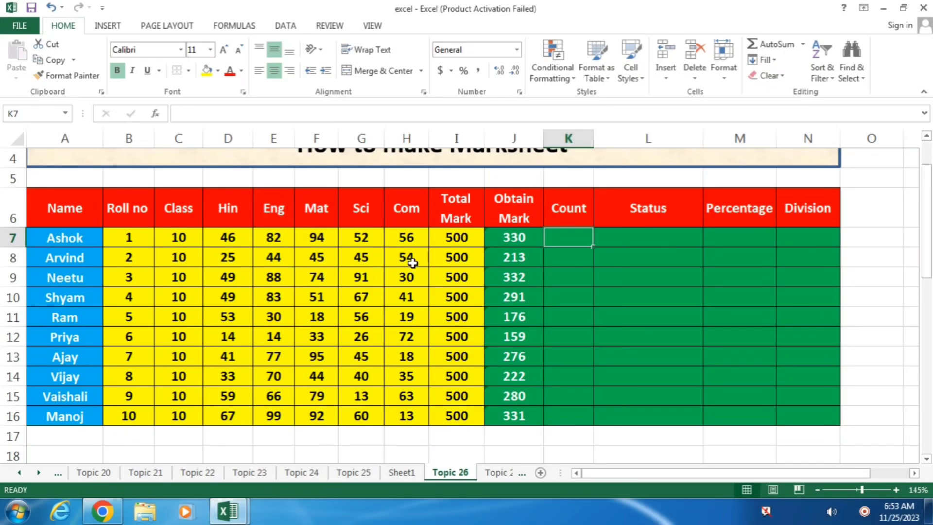
pyautogui.scroll(1, 411, 263)
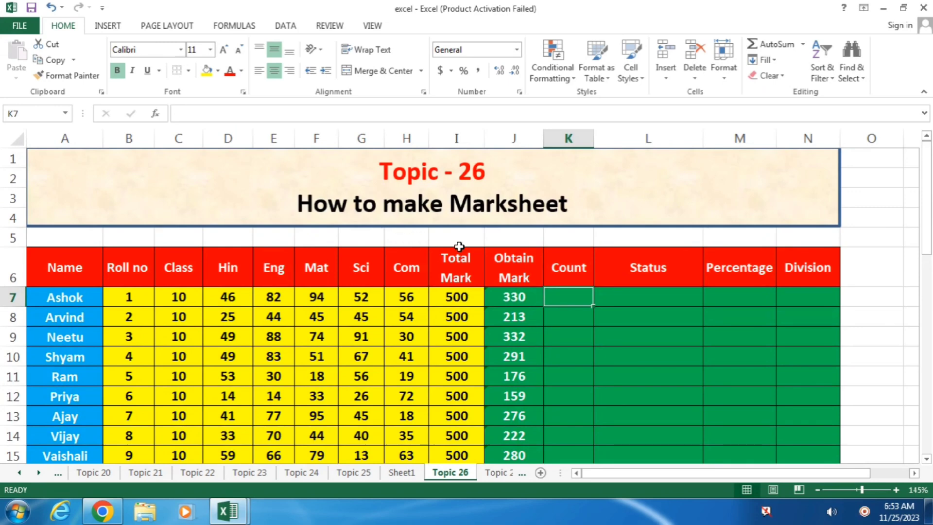
pyautogui.scroll(-1, 419, 236)
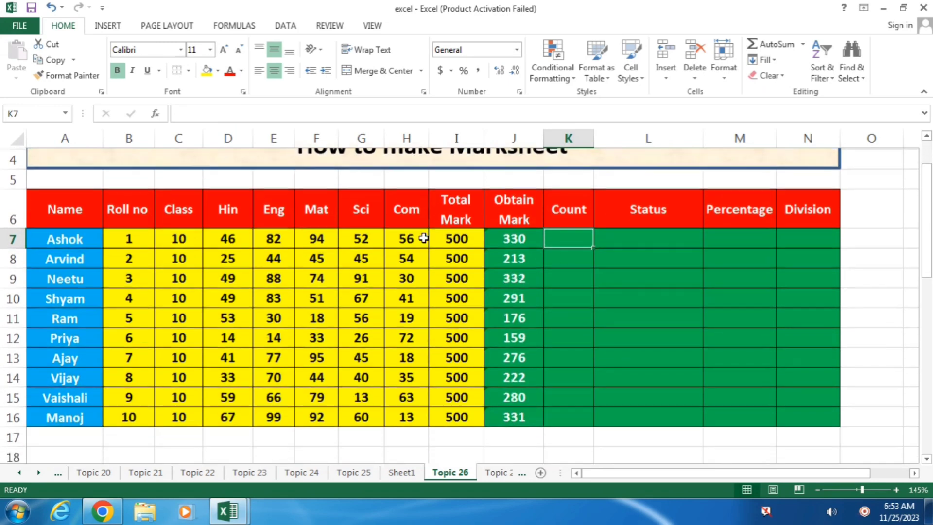
pyautogui.moveTo(75, 208); pyautogui.dragTo(60, 393)
pyautogui.moveTo(129, 214); pyautogui.dragTo(129, 394)
pyautogui.moveTo(188, 209); pyautogui.dragTo(183, 309)
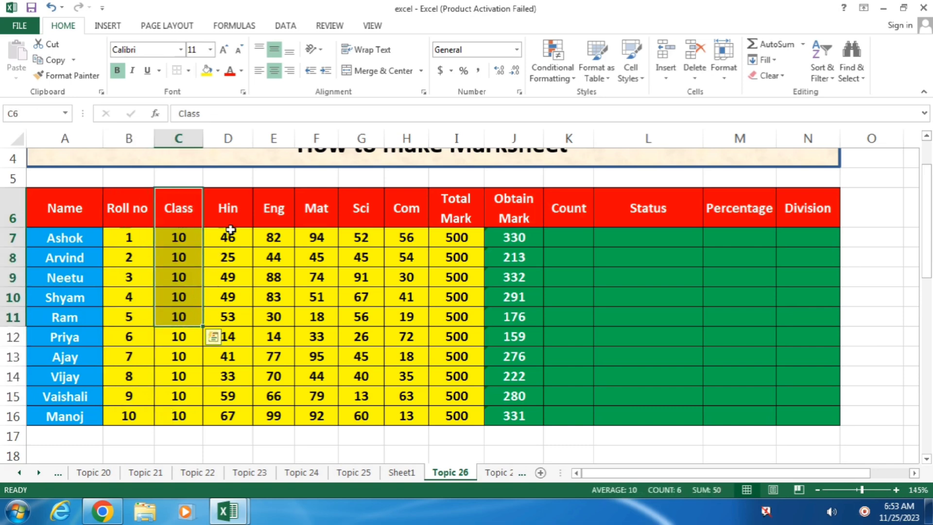
pyautogui.moveTo(232, 208); pyautogui.dragTo(229, 279)
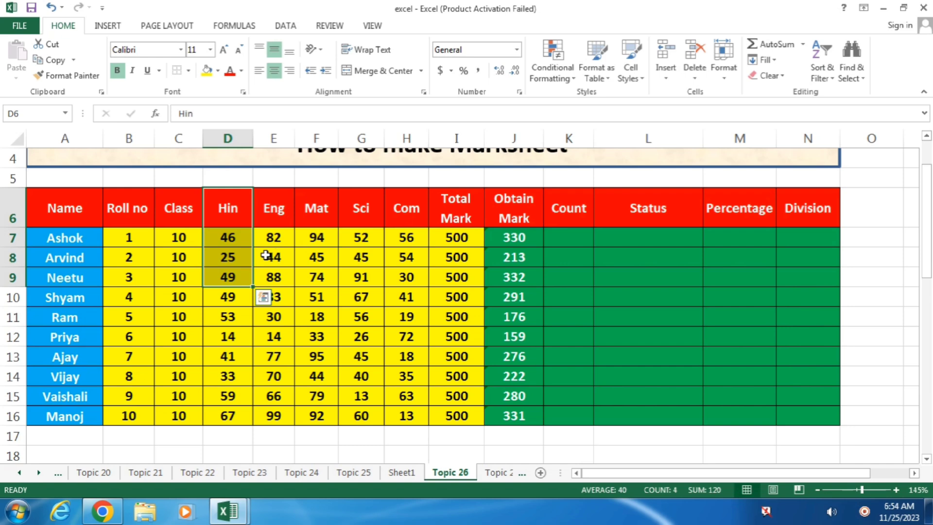
pyautogui.moveTo(454, 236); pyautogui.dragTo(450, 397)
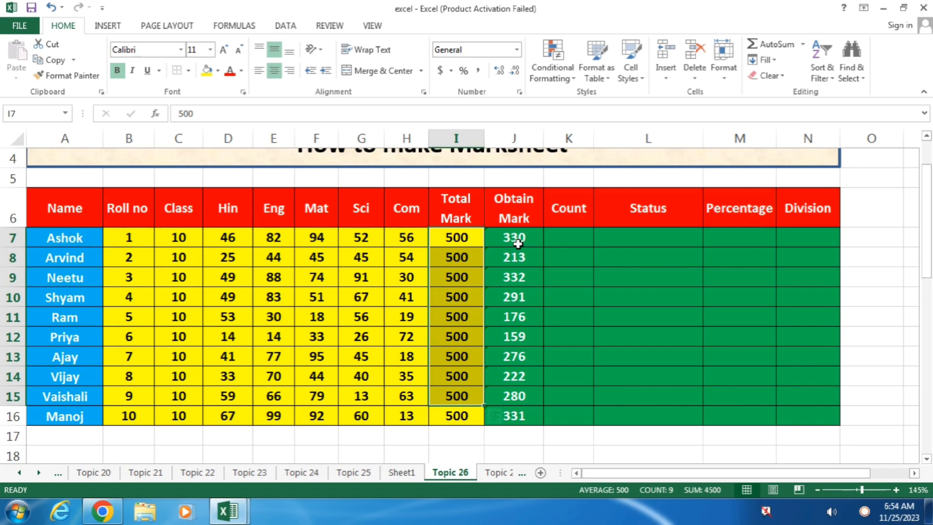
# Clear J7:J16, enter =SUM(D7:H7) in J7 and fill it down to J16.
pyautogui.moveTo(522, 242); pyautogui.dragTo(518, 415)
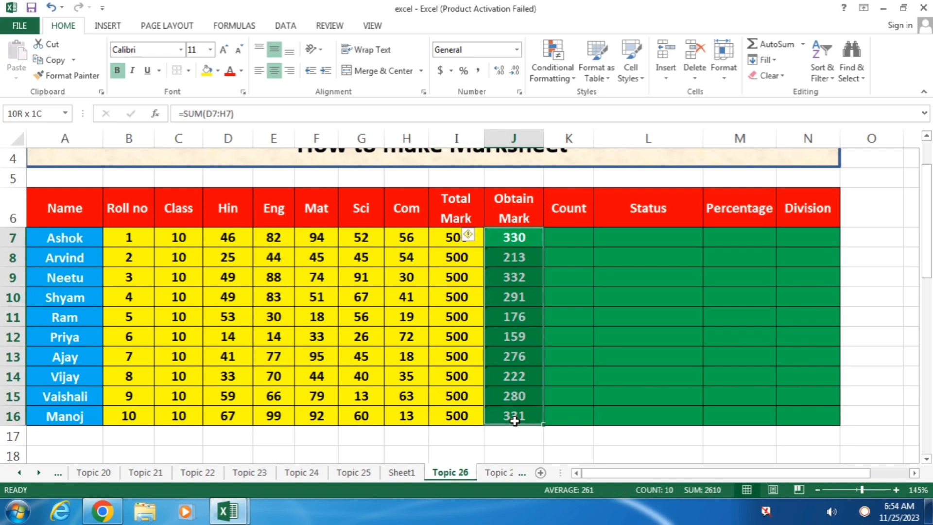
pyautogui.press('Delete')
pyautogui.click(520, 238)
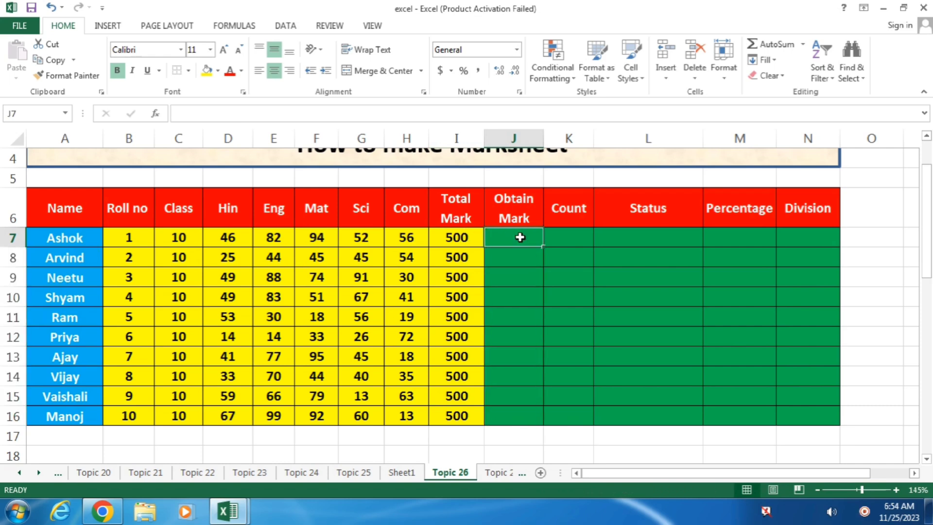
pyautogui.write('=sum')
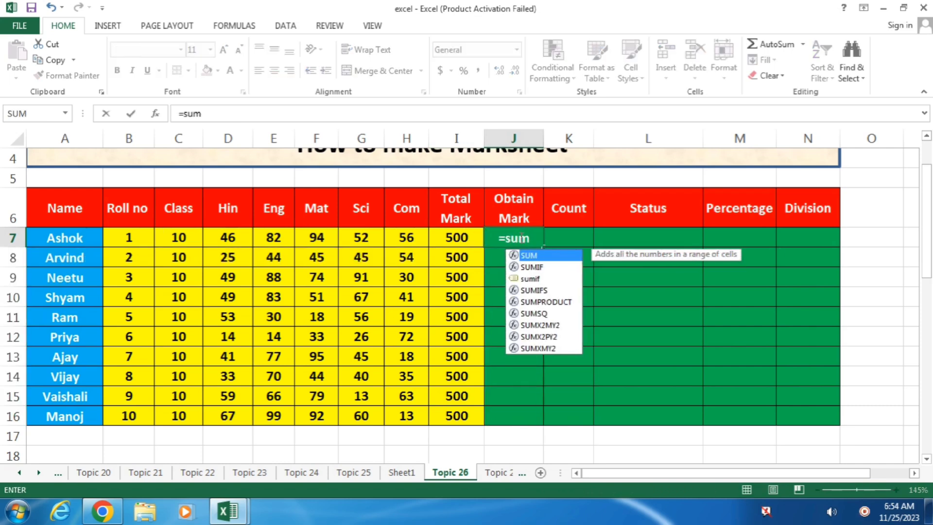
pyautogui.write('(')
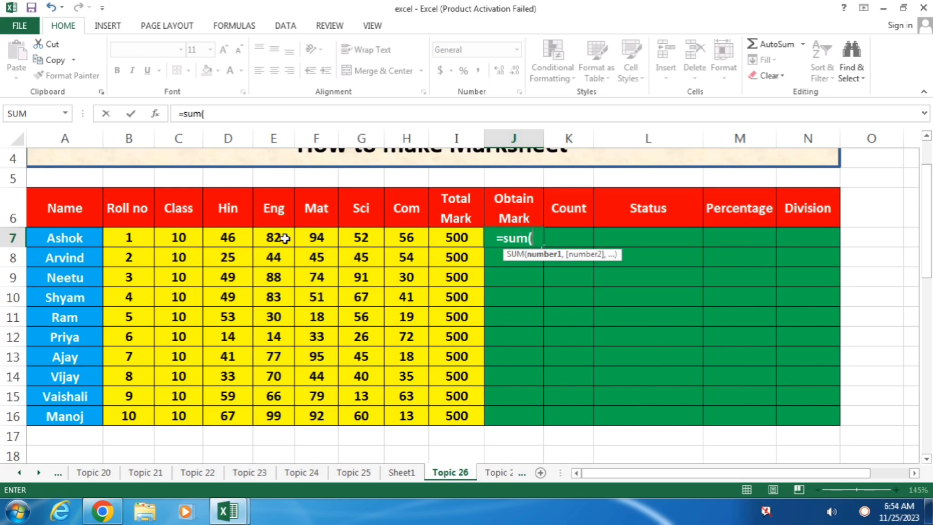
pyautogui.moveTo(228, 239); pyautogui.dragTo(407, 240)
pyautogui.write(')')
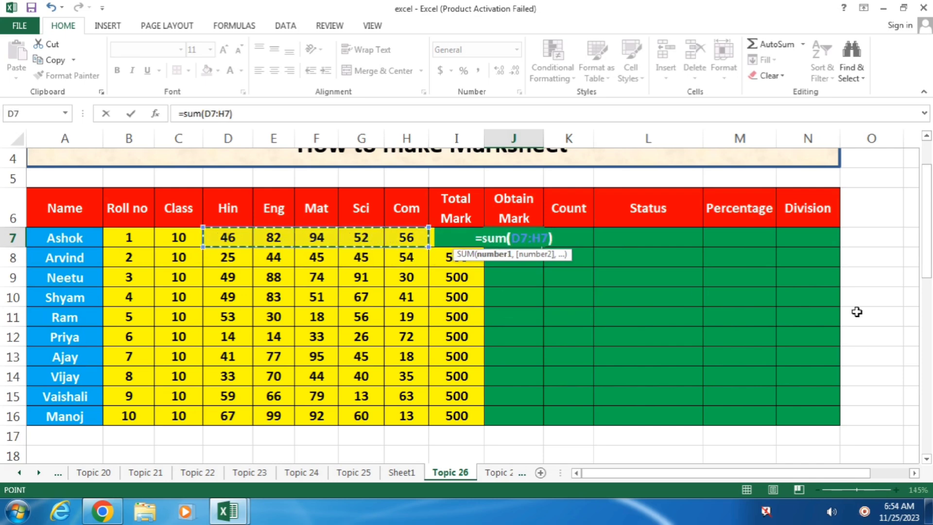
pyautogui.press('Return')
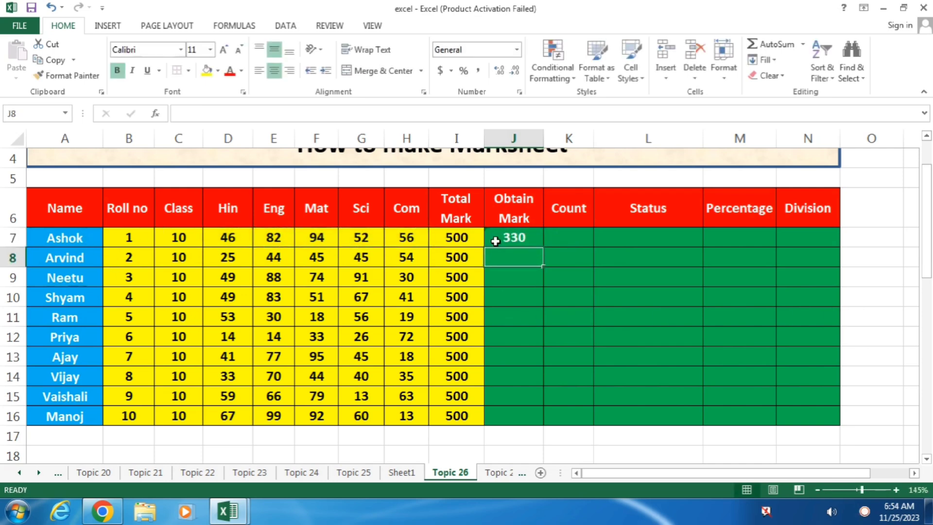
pyautogui.click(537, 240)
pyautogui.moveTo(542, 246); pyautogui.dragTo(537, 416)
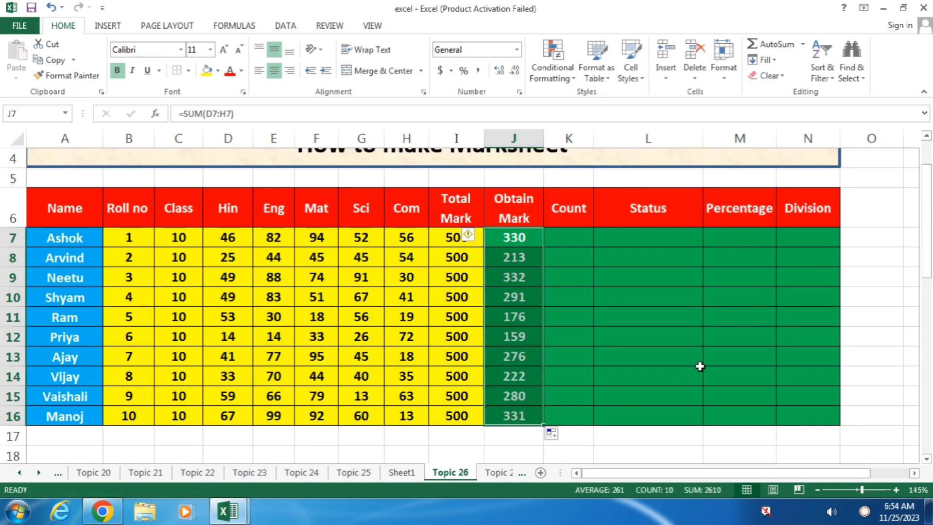
pyautogui.click(513, 258)
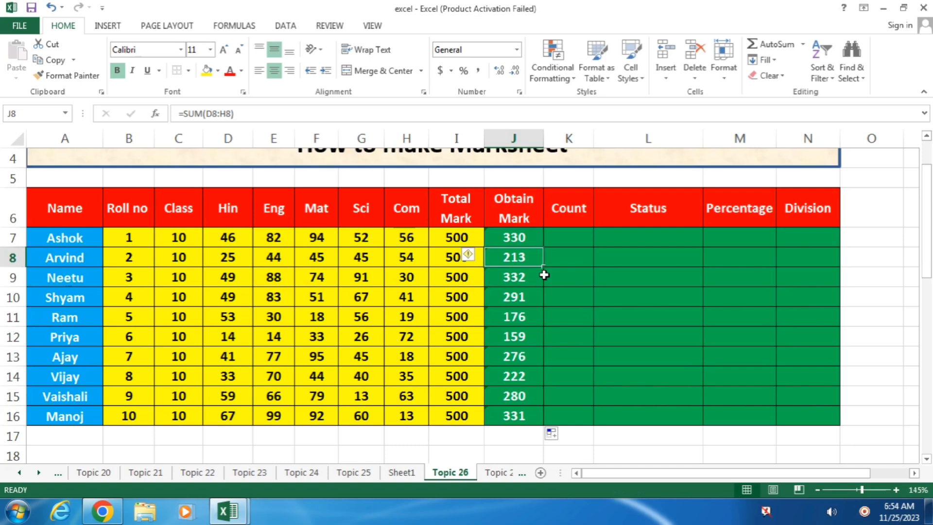
pyautogui.click(562, 239)
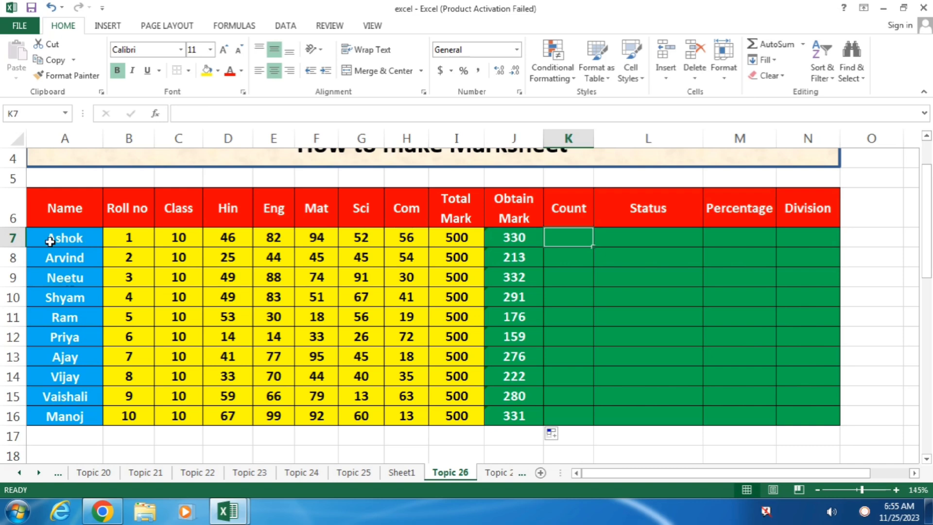
pyautogui.click(231, 236)
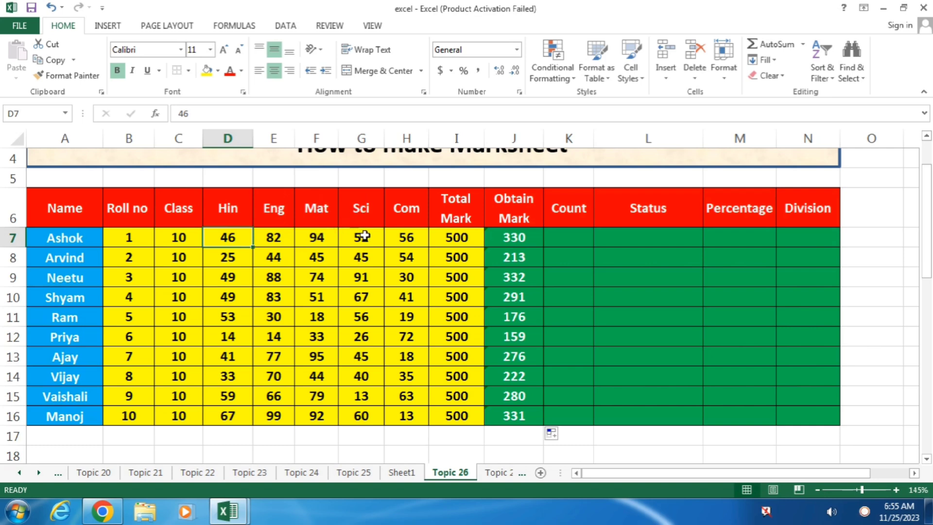
pyautogui.moveTo(415, 248); pyautogui.dragTo(233, 238)
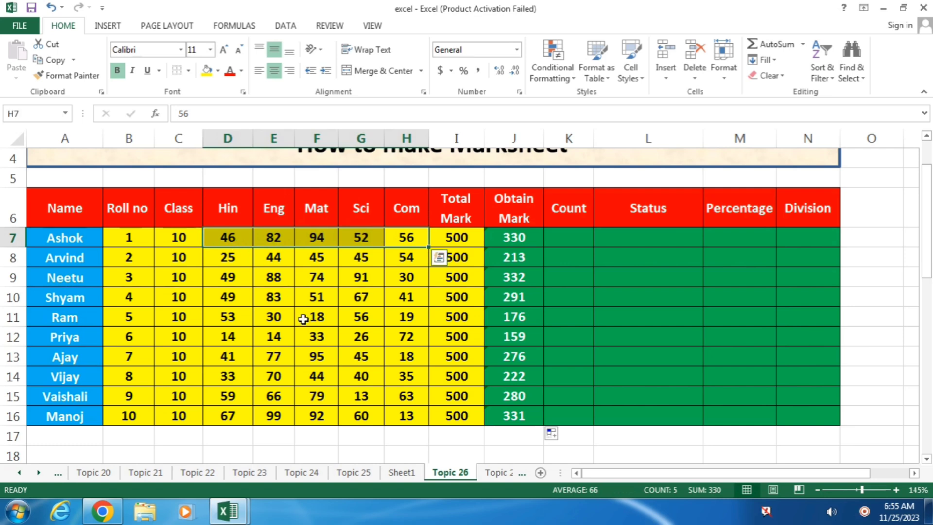
pyautogui.click(572, 237)
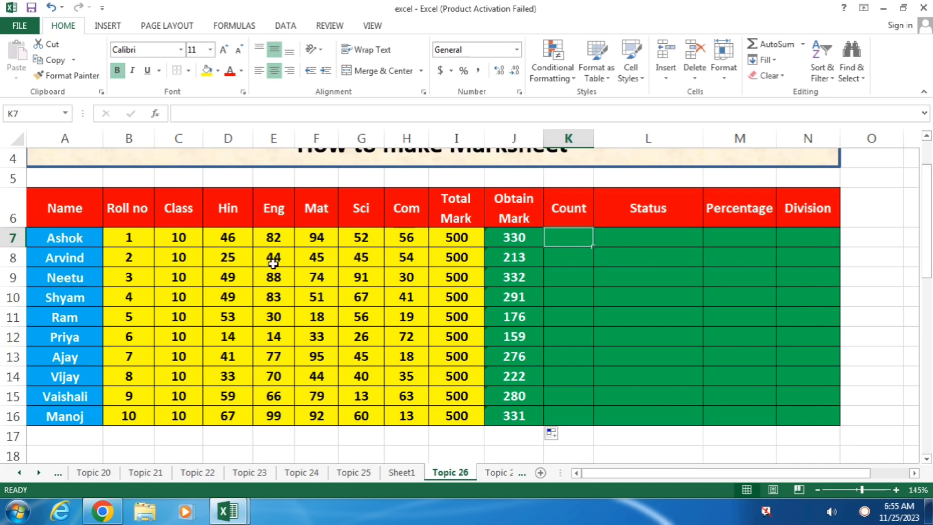
pyautogui.click(572, 257)
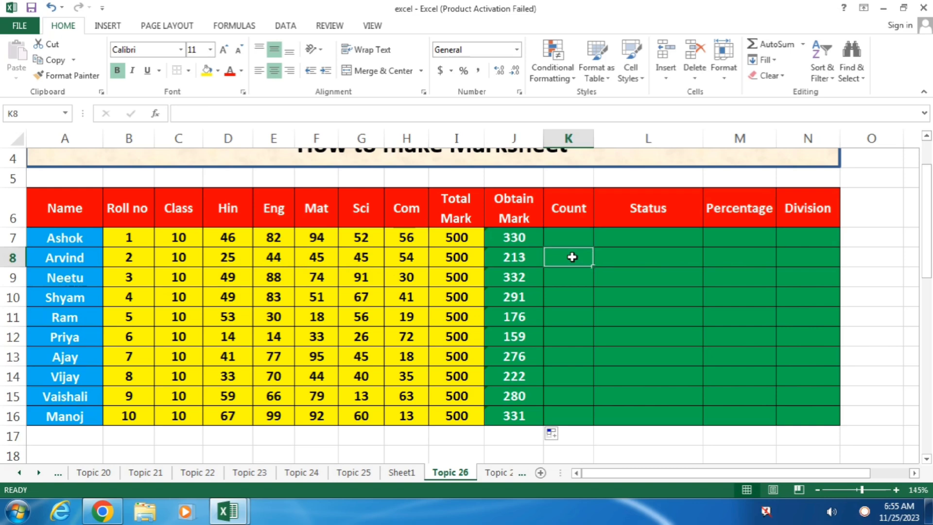
pyautogui.click(568, 239)
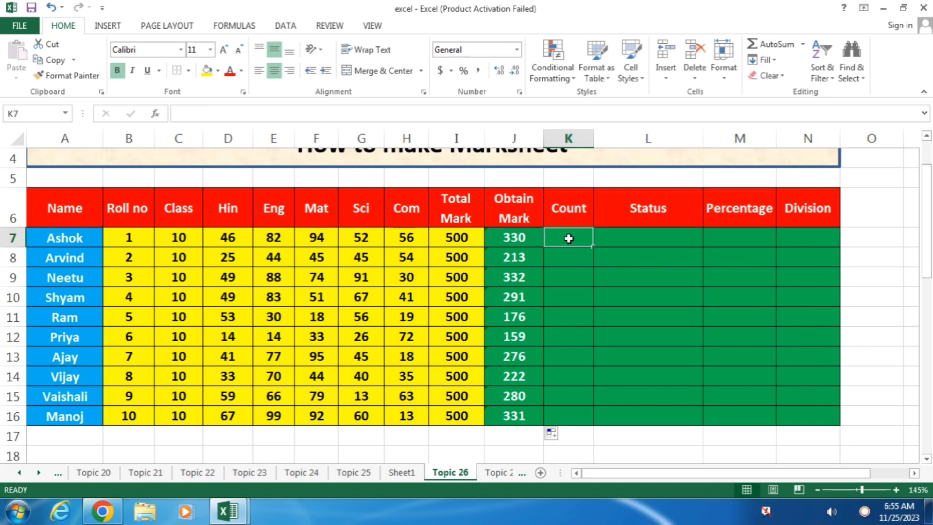
# Enter =COUNTIF(D7:H7,"<33") in K7, which returns 0 for the first student.
pyautogui.write('=')
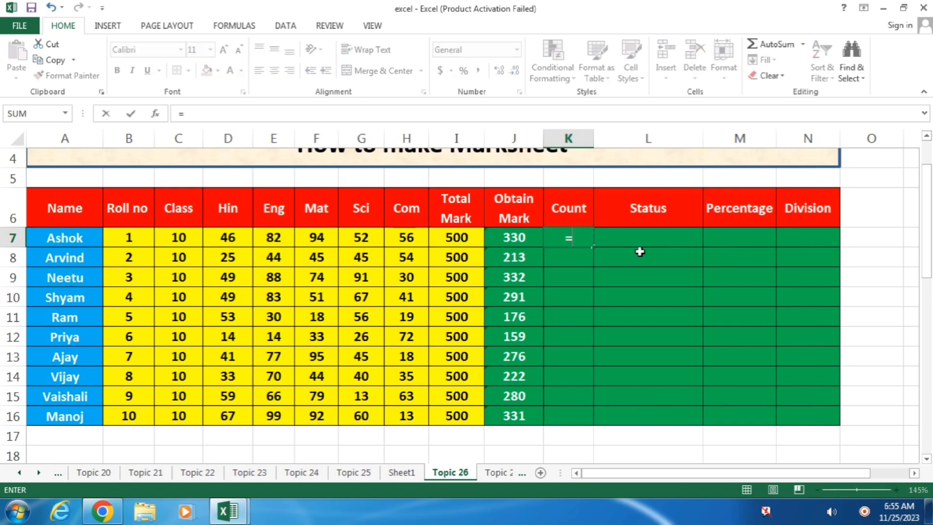
pyautogui.write('count')
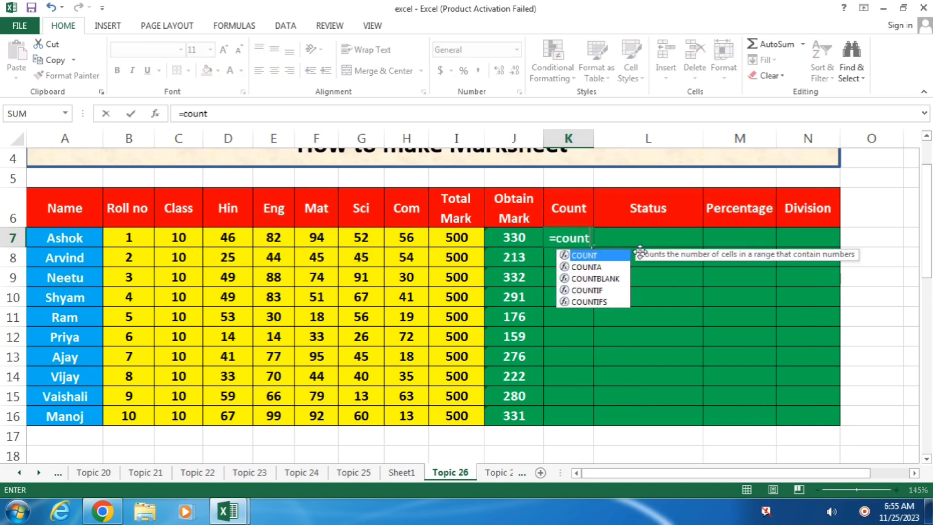
pyautogui.write('if')
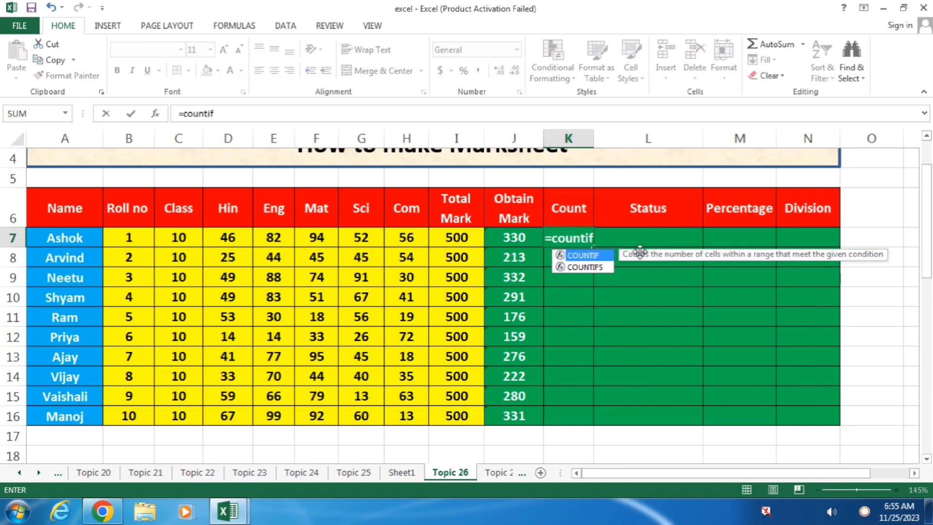
pyautogui.write('(')
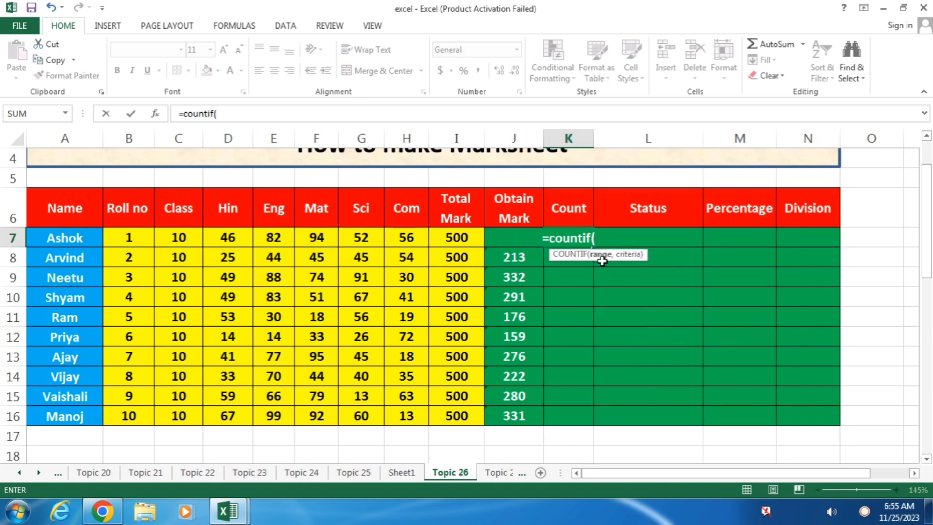
pyautogui.click(229, 238)
pyautogui.moveTo(249, 238); pyautogui.dragTo(397, 239)
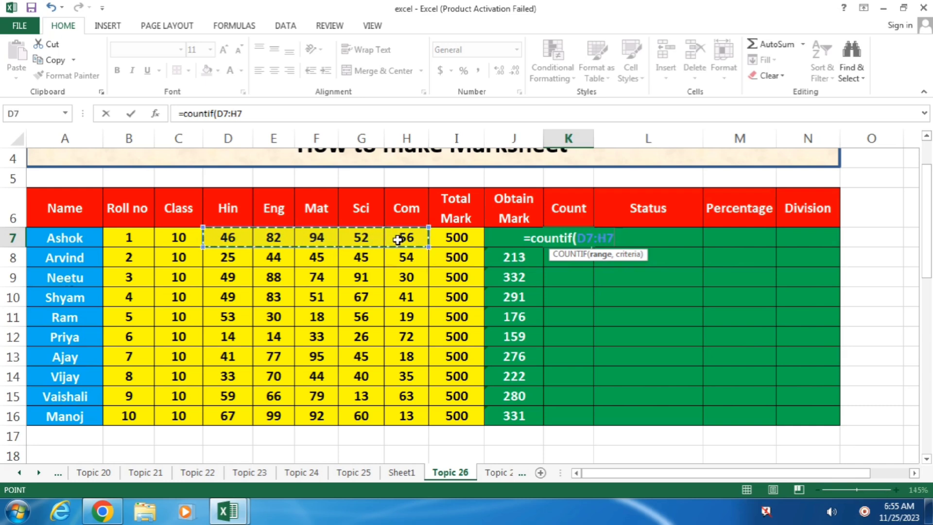
pyautogui.write(',')
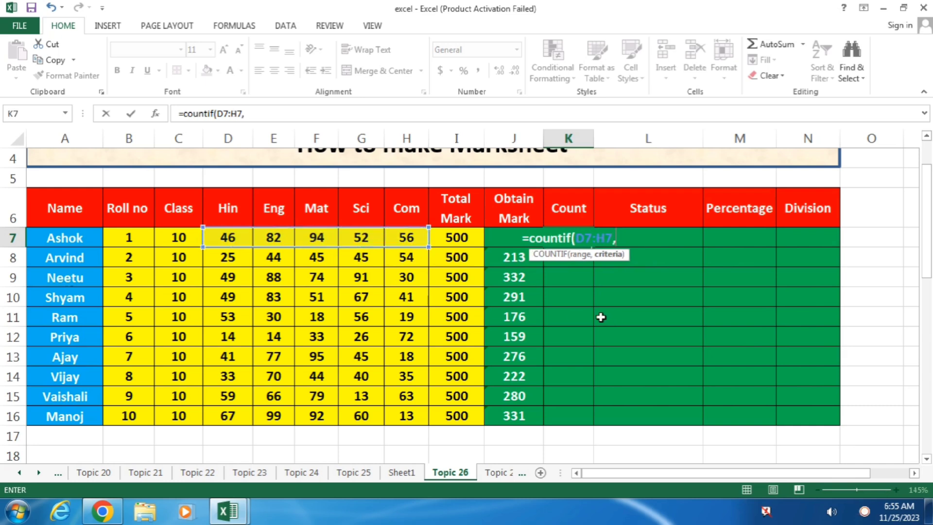
pyautogui.write('"')
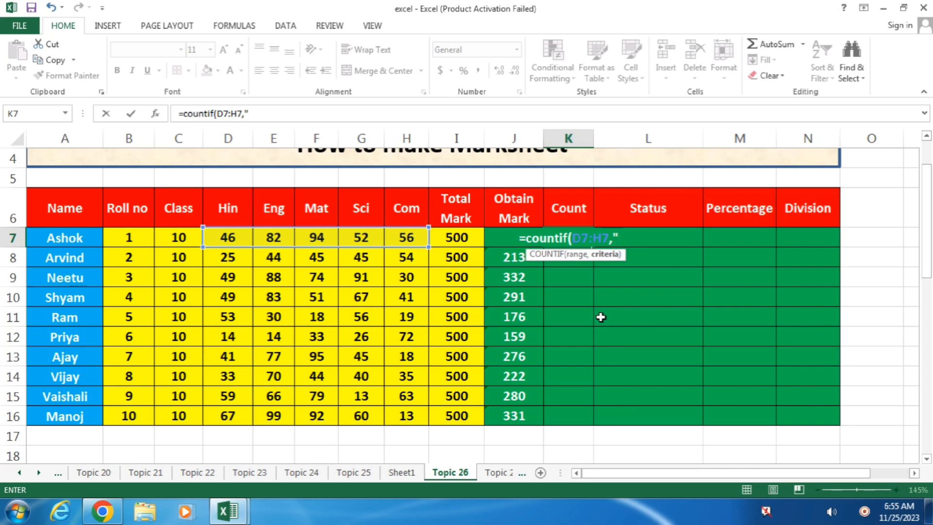
pyautogui.write('<')
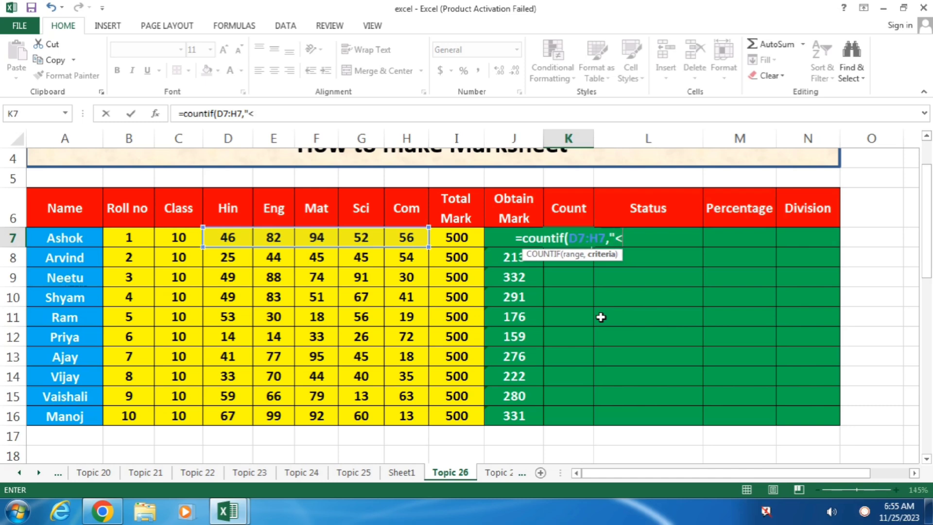
pyautogui.write('33')
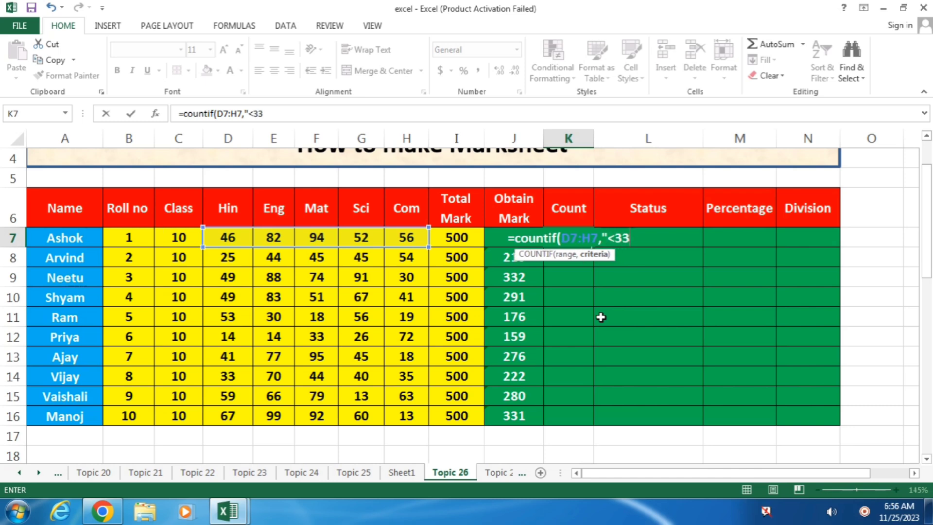
pyautogui.write('")')
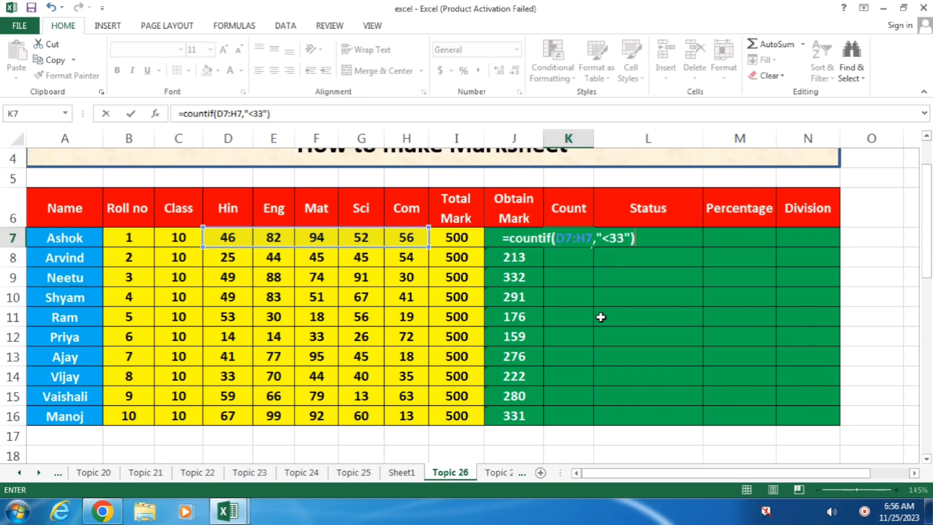
pyautogui.press('Return')
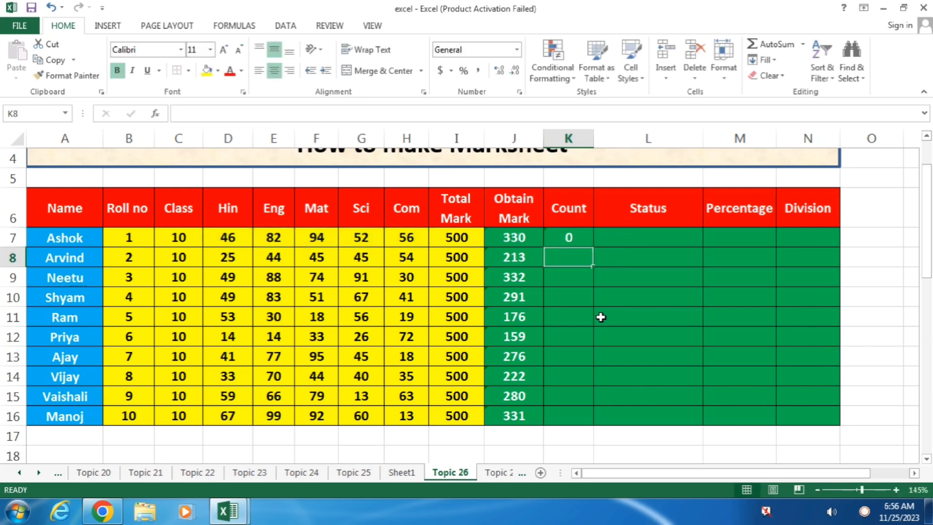
pyautogui.click(573, 239)
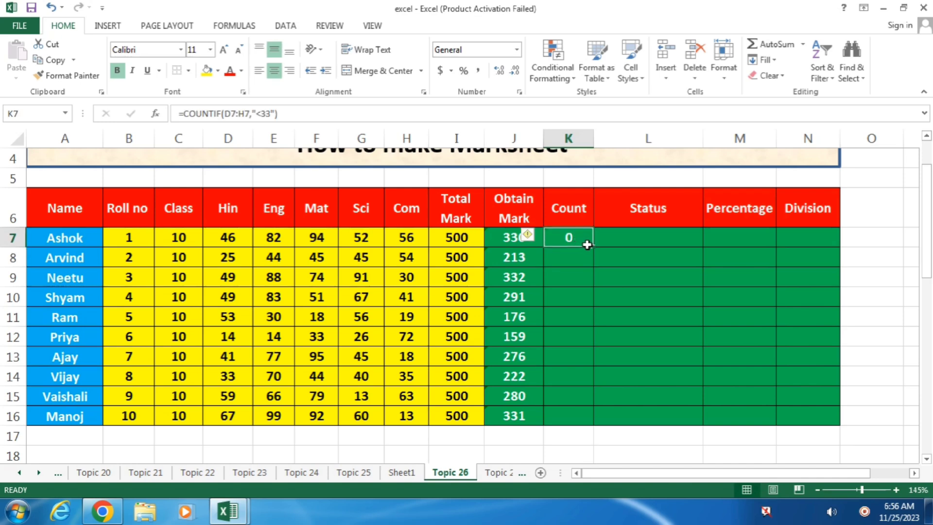
# Fill K7's count formula down to K16 and check row 11's marks (English 30, Com 19).
pyautogui.moveTo(593, 246); pyautogui.dragTo(591, 420)
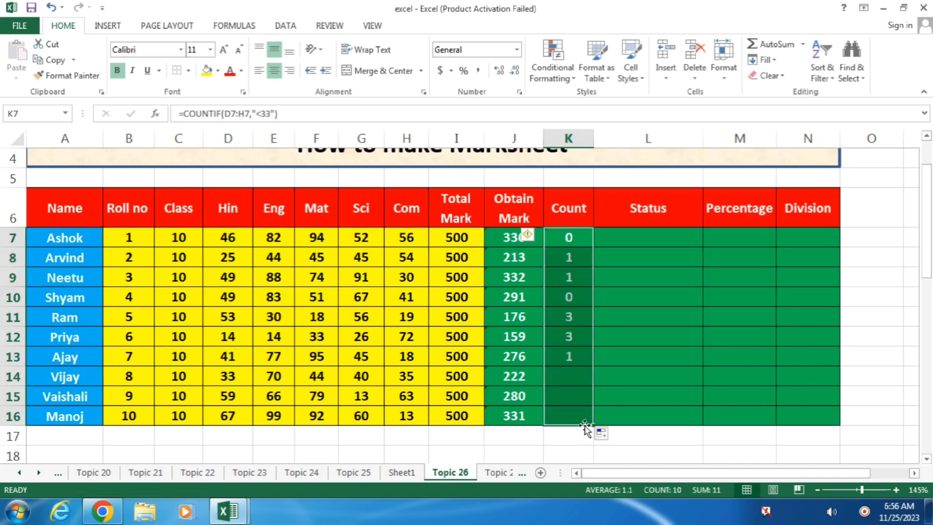
pyautogui.click(580, 261)
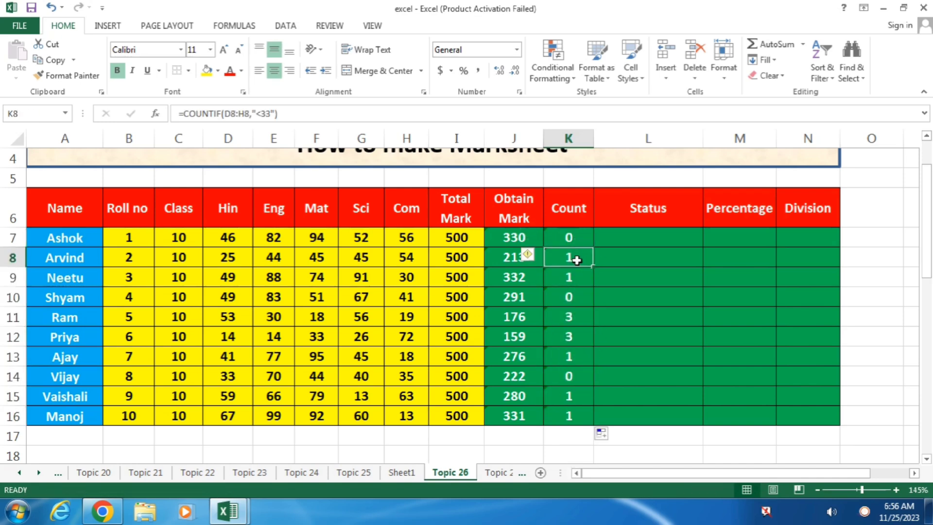
pyautogui.click(579, 318)
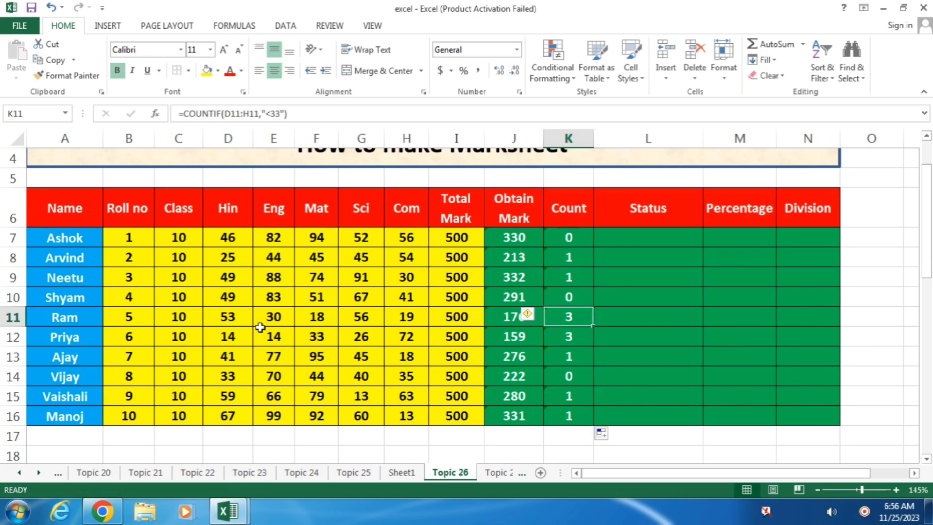
pyautogui.click(319, 319)
pyautogui.click(279, 320)
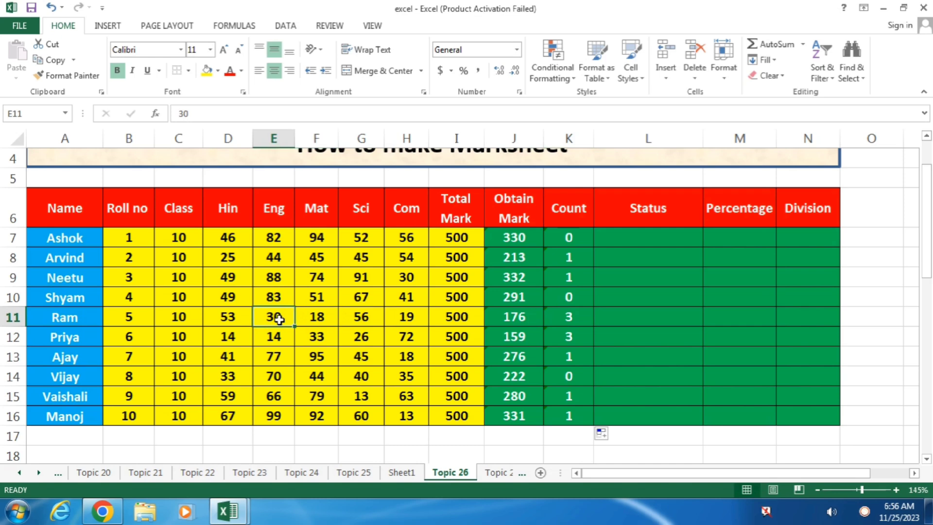
pyautogui.click(412, 318)
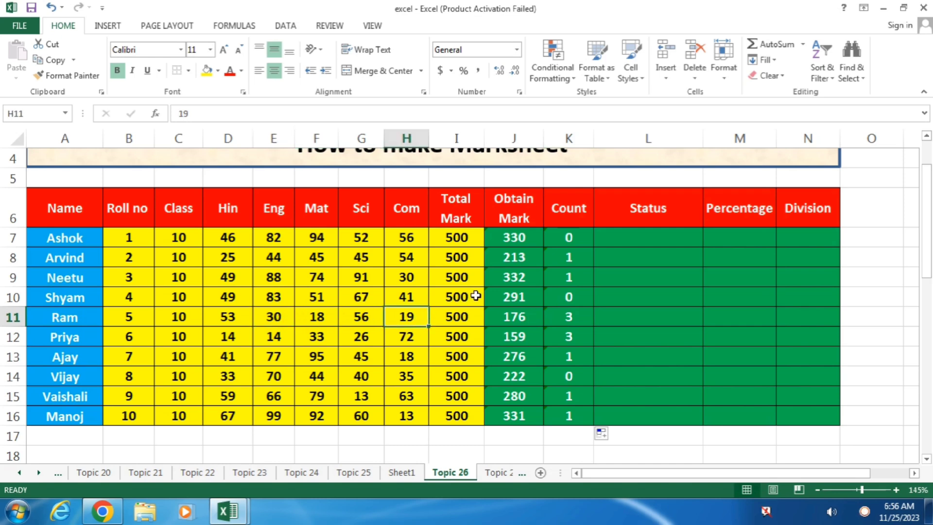
# Clear the copied counts from K8:K16, leaving K8 ready for a new formula.
pyautogui.moveTo(567, 254); pyautogui.dragTo(572, 410)
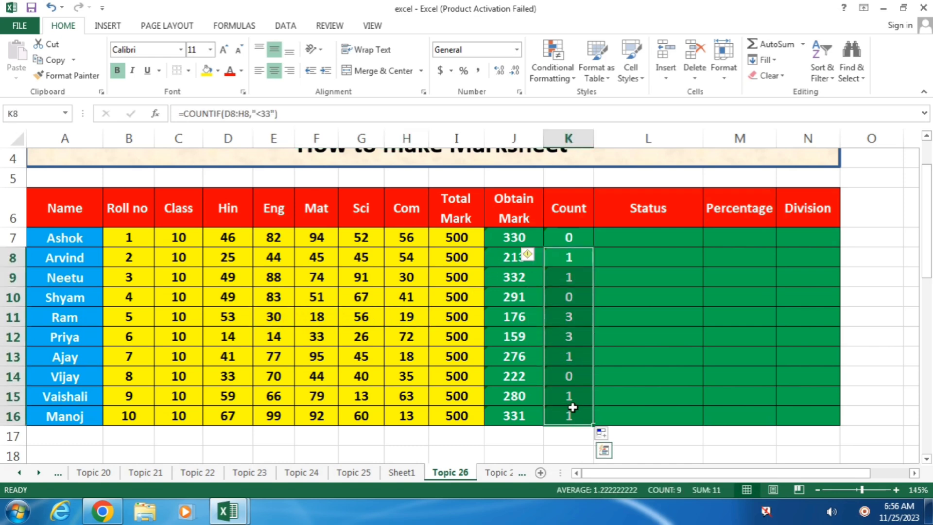
pyautogui.press('Delete')
pyautogui.click(570, 259)
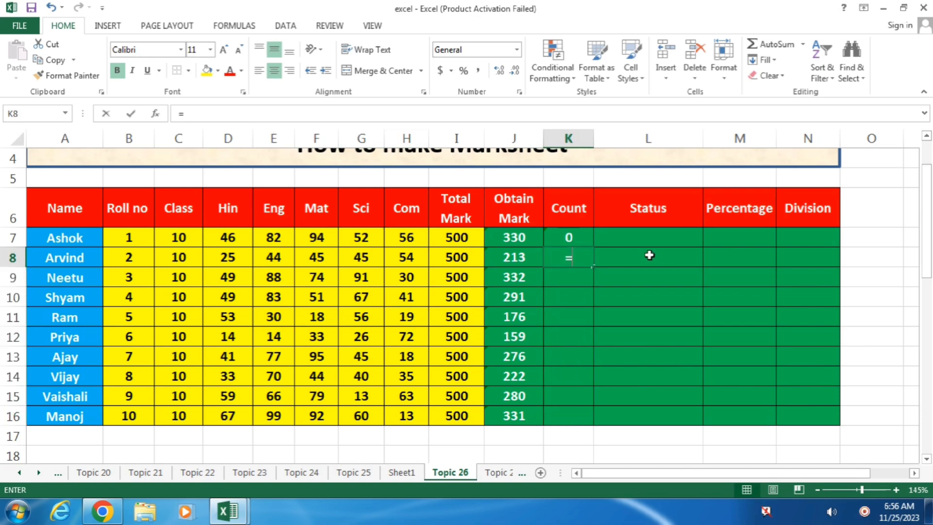
# Enter =COUNTIF(D8:H8,"<33") in K8 to count the second student's marks under 33.
pyautogui.write('=countif')
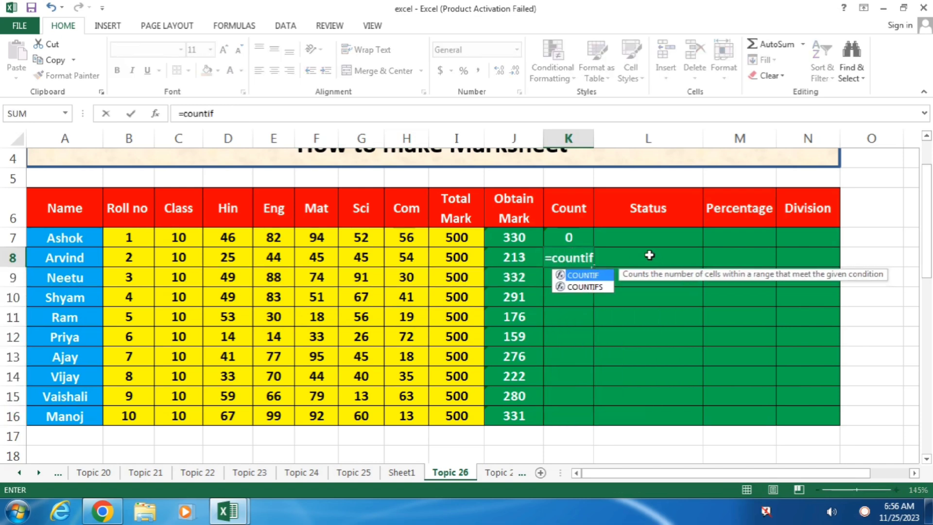
pyautogui.write('(')
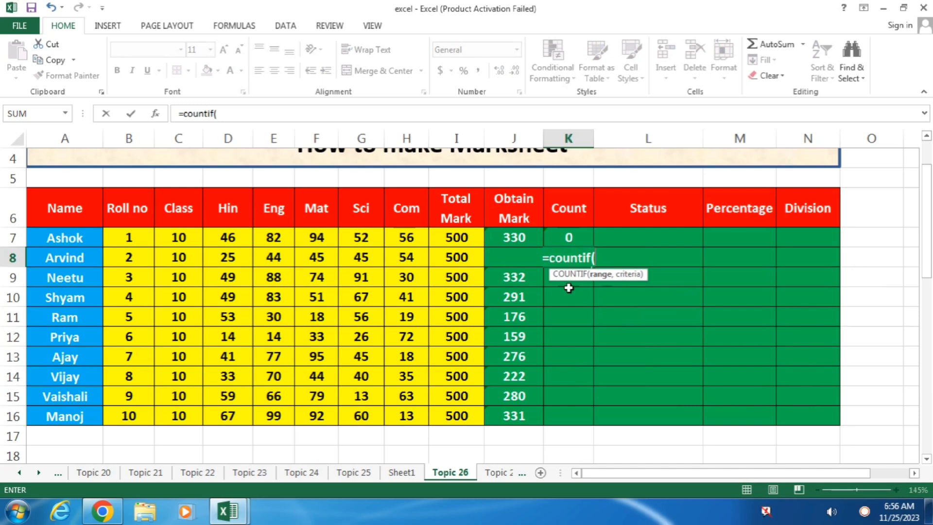
pyautogui.moveTo(235, 257); pyautogui.dragTo(394, 260)
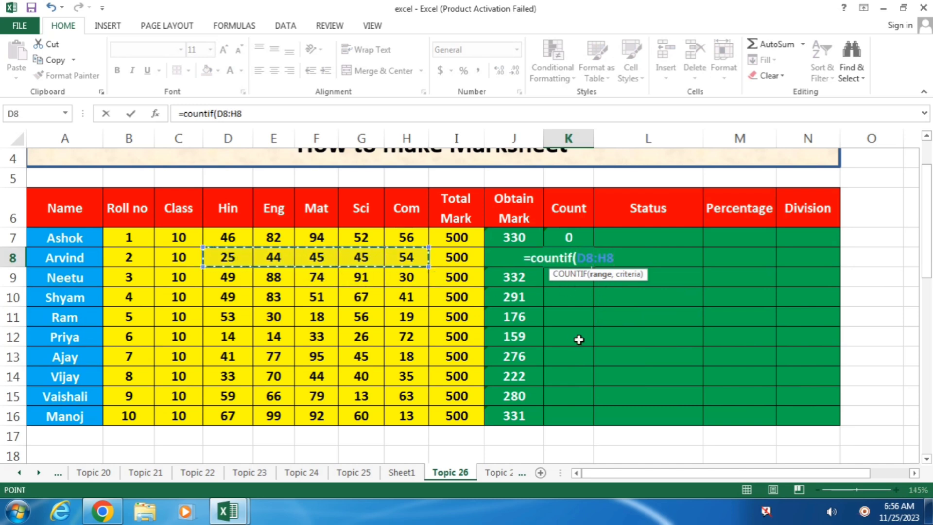
pyautogui.write(',"')
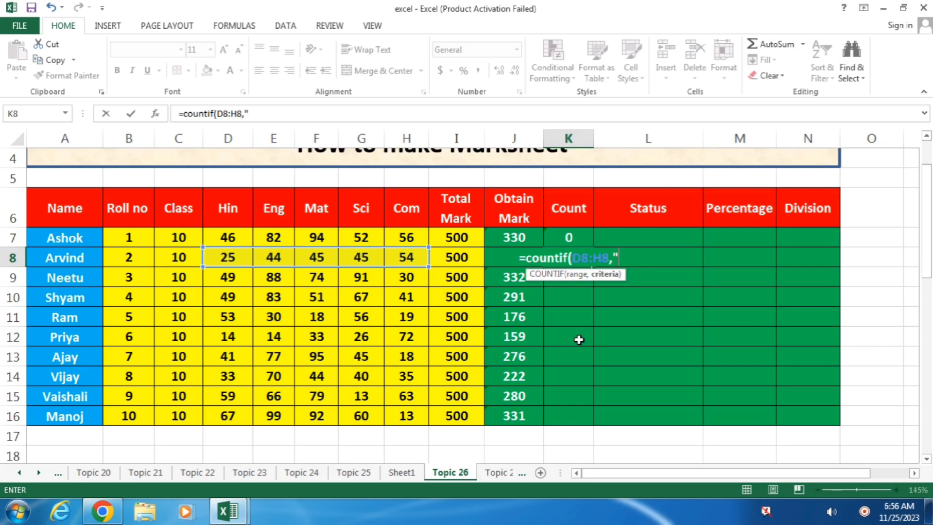
pyautogui.write('<33')
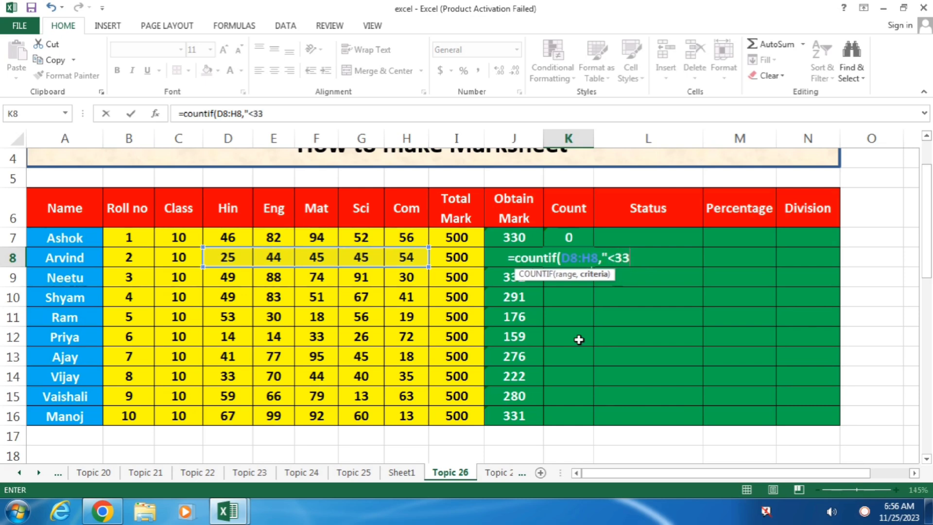
pyautogui.write('"')
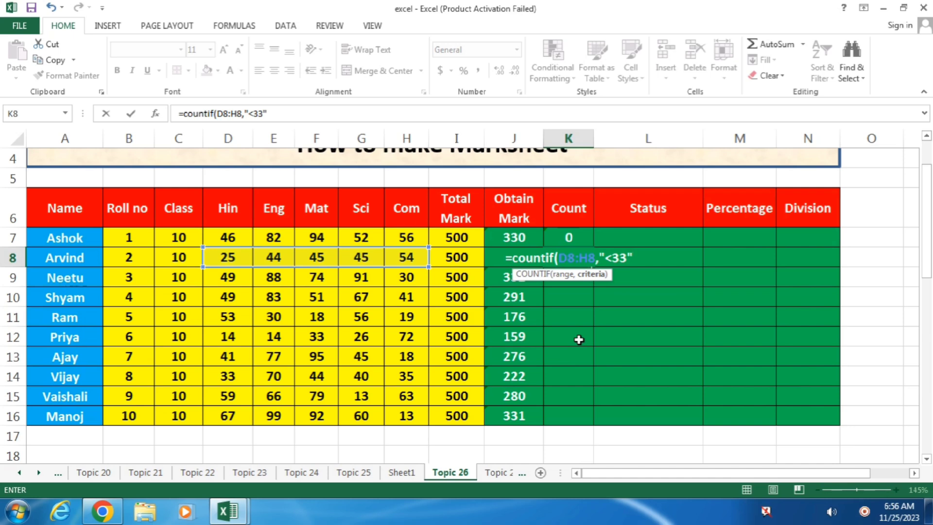
pyautogui.write(')')
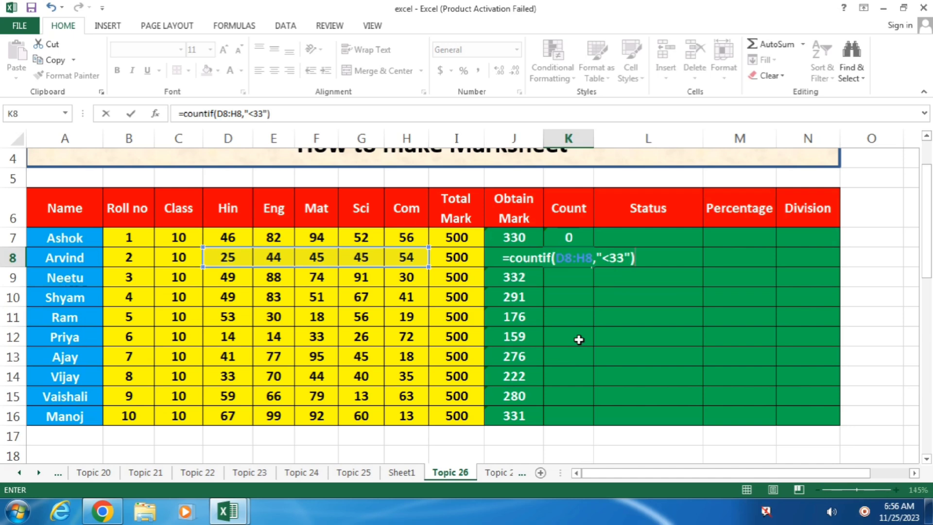
pyautogui.press('Return')
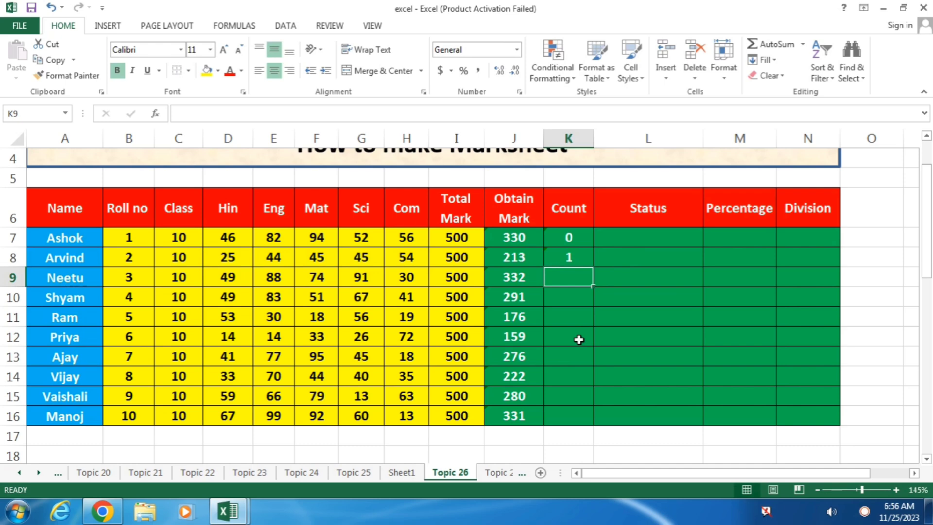
pyautogui.scroll(-5, 579, 339)
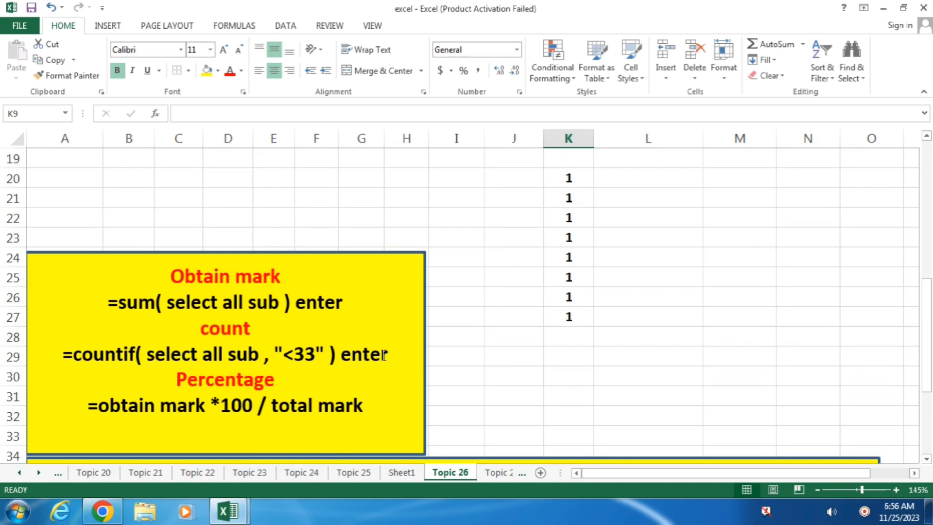
pyautogui.scroll(5, 384, 355)
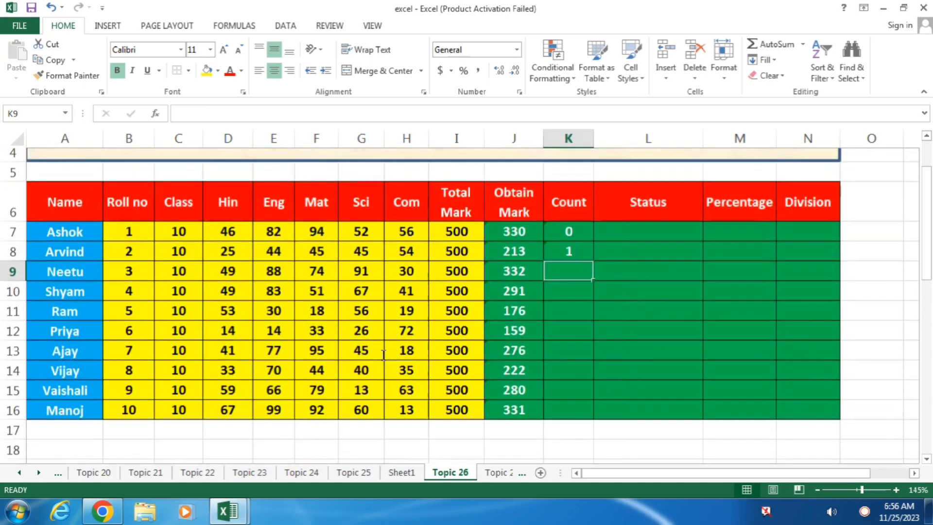
pyautogui.scroll(1, 383, 355)
pyautogui.click(573, 256)
# Fill K8's COUNTIF formula down to K16, giving 0, 1, 1, 0, 3, 3, 1, 0, 1, 1.
pyautogui.moveTo(594, 273); pyautogui.dragTo(590, 421)
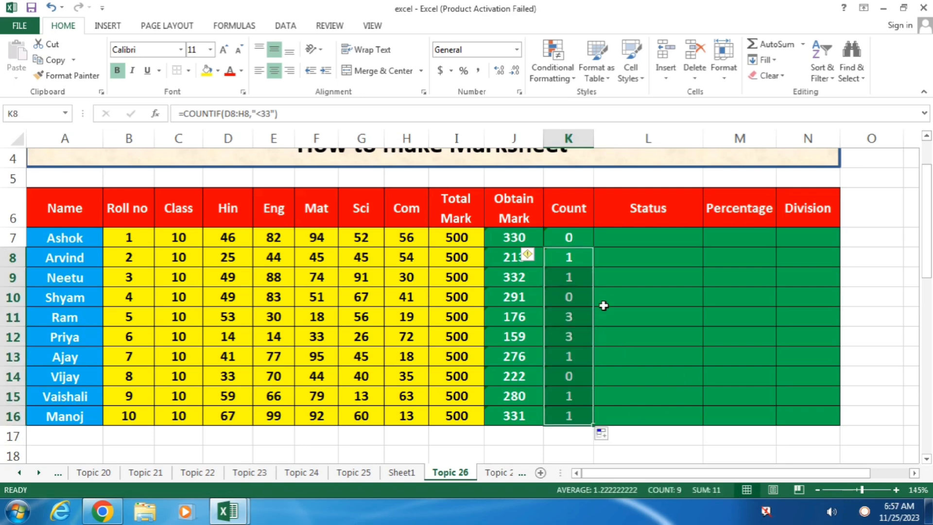
pyautogui.click(663, 236)
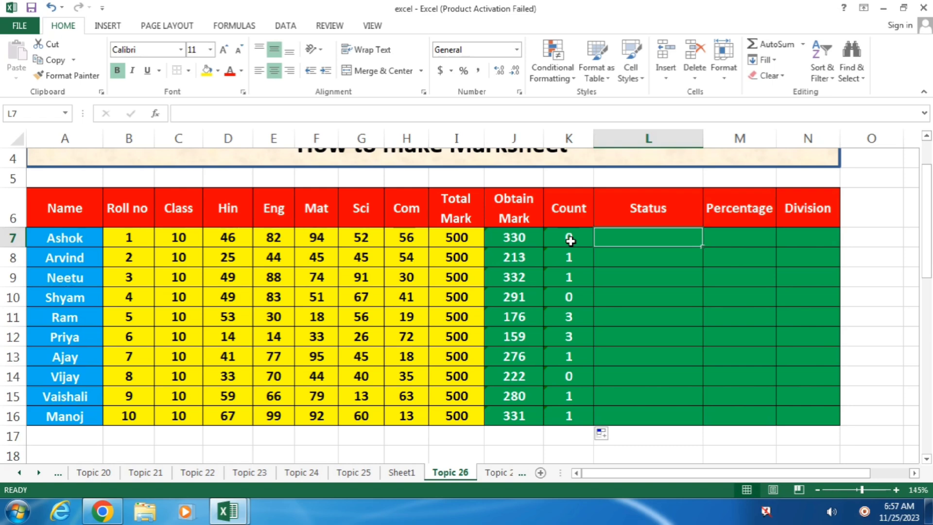
# Review the failed-subject COUNTIF formulas in several Count cells.
pyautogui.click(570, 322)
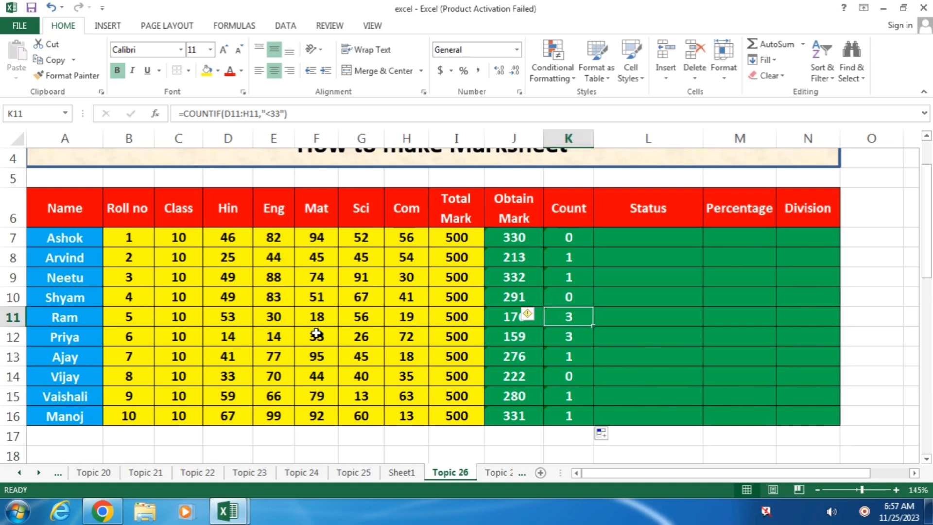
pyautogui.click(581, 373)
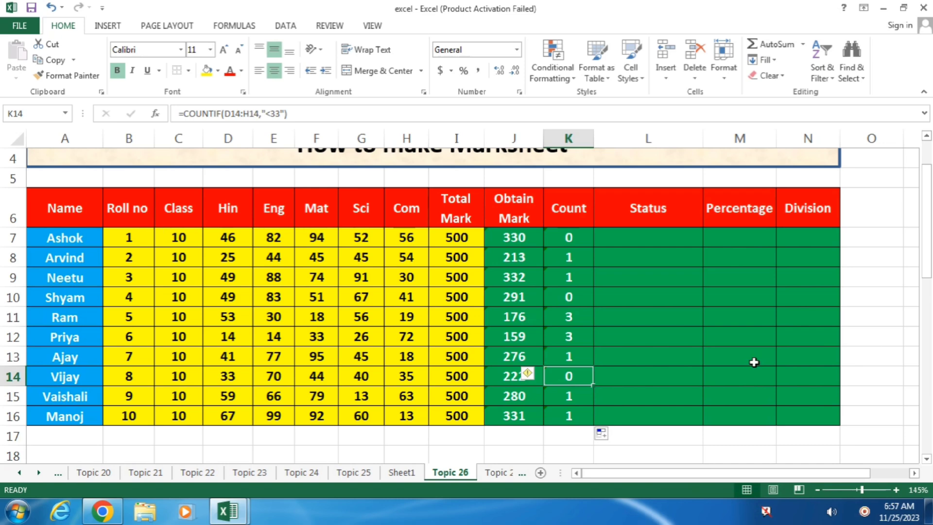
pyautogui.click(581, 354)
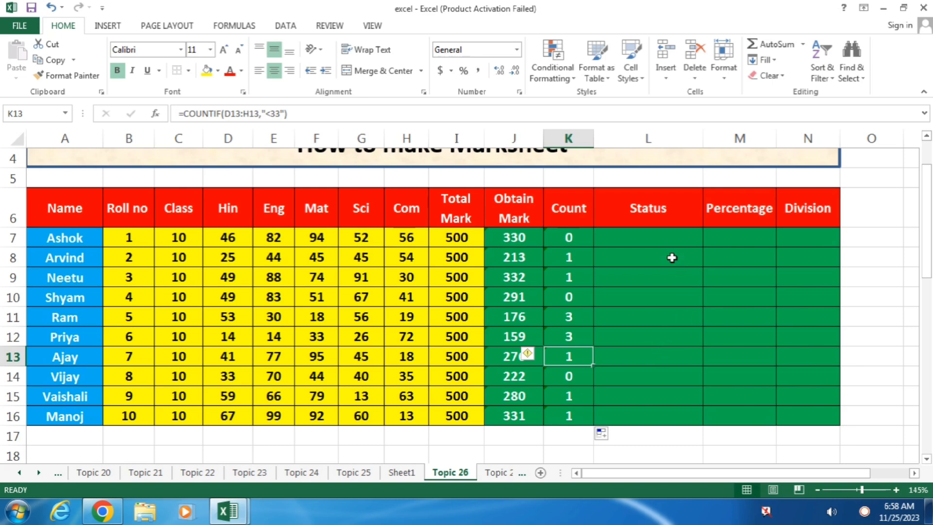
# Type 'pass' into Status cell L7 as a trial, then clear it again.
pyautogui.click(656, 232)
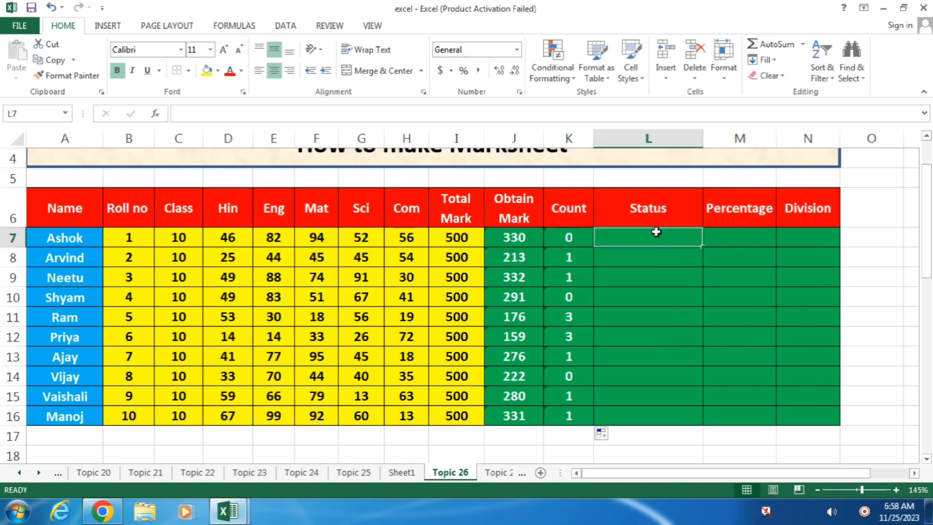
pyautogui.write('paa')
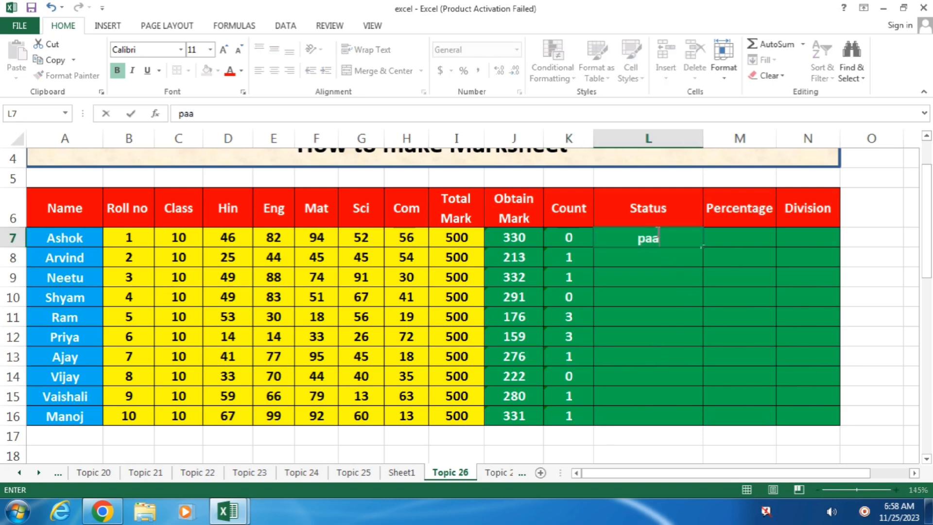
pyautogui.press('BackSpace')
pyautogui.write('ss')
pyautogui.press('Return')
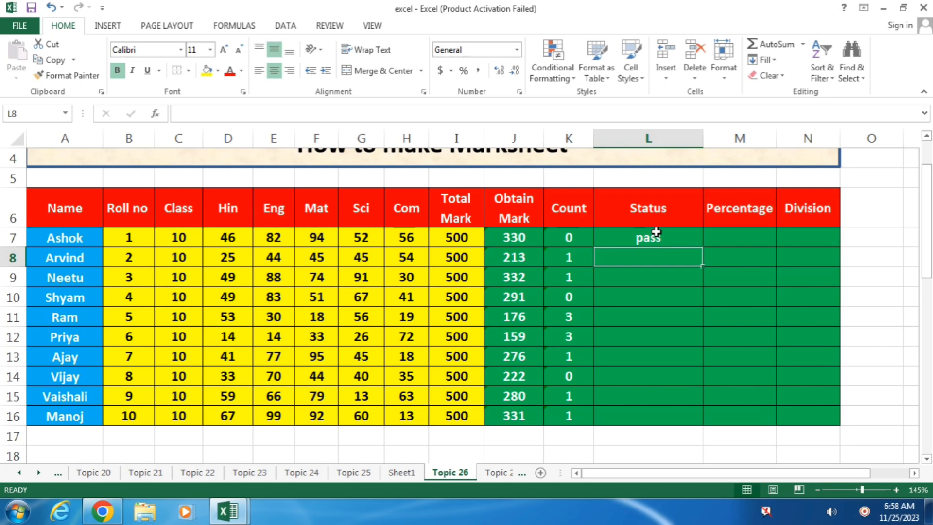
pyautogui.click(656, 232)
pyautogui.press('Delete')
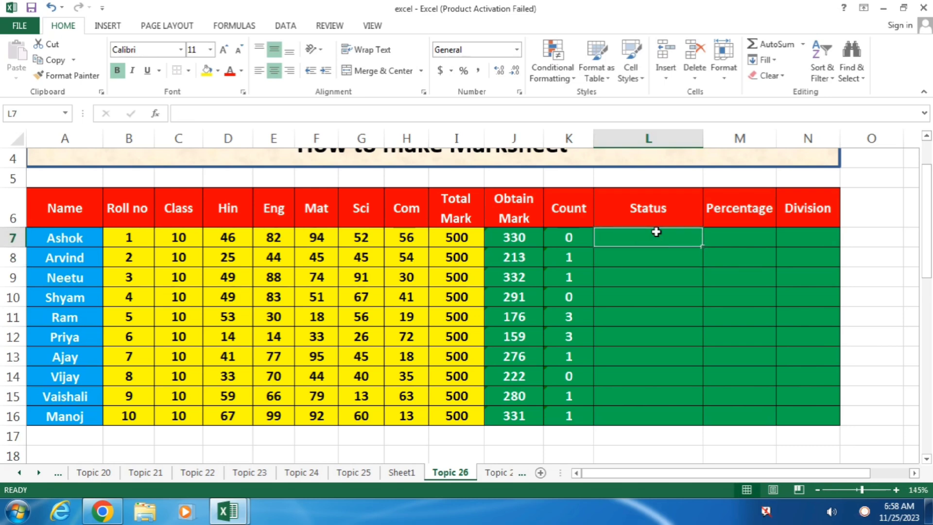
# Enter =IF(K7=0,"pass",IF(K7=1,"compartment","fail")) in L7, which shows pass.
pyautogui.write('=if')
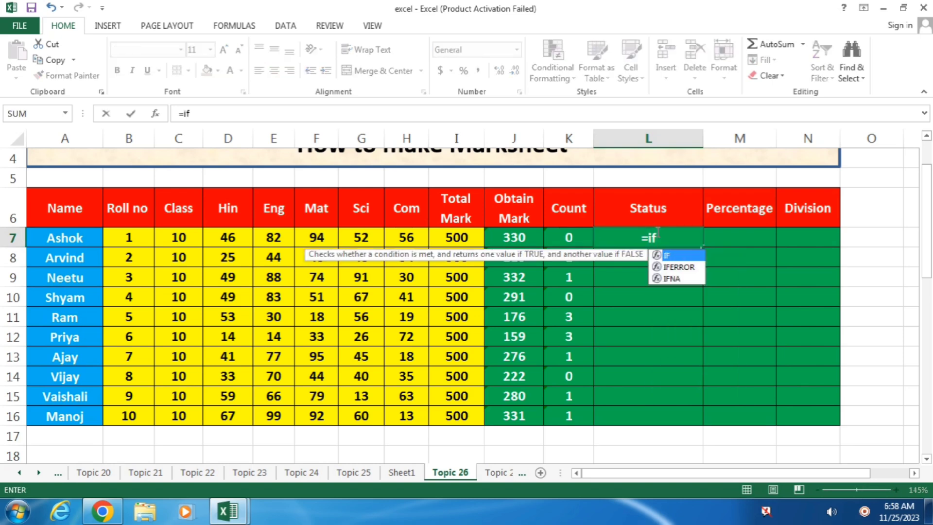
pyautogui.write('(')
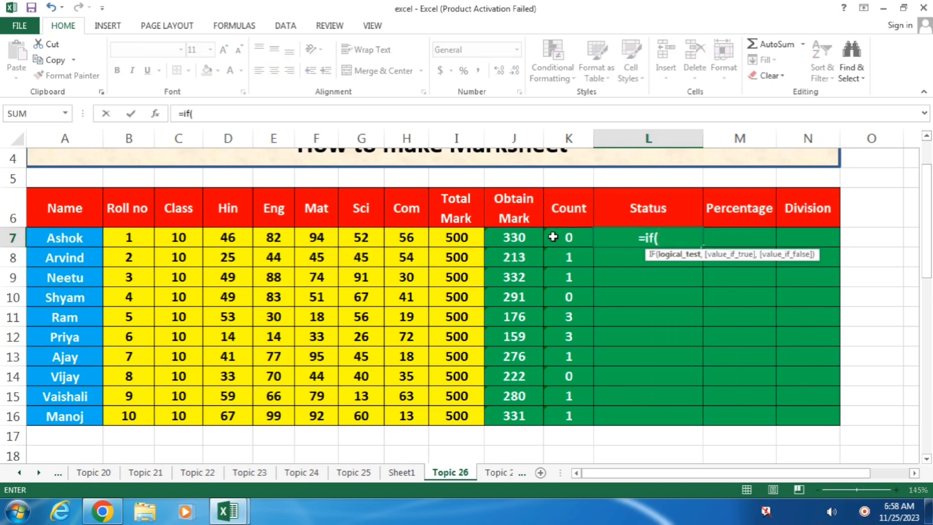
pyautogui.click(548, 237)
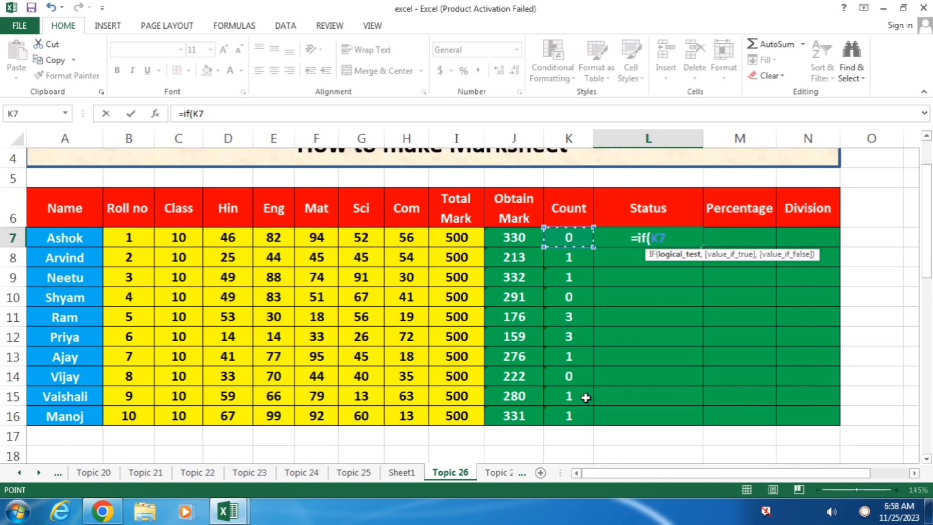
pyautogui.write('=0')
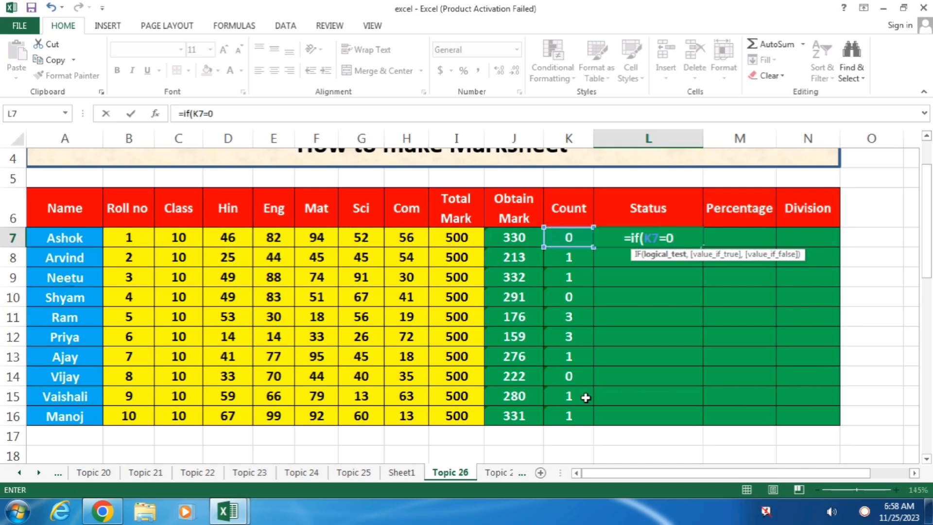
pyautogui.write(',')
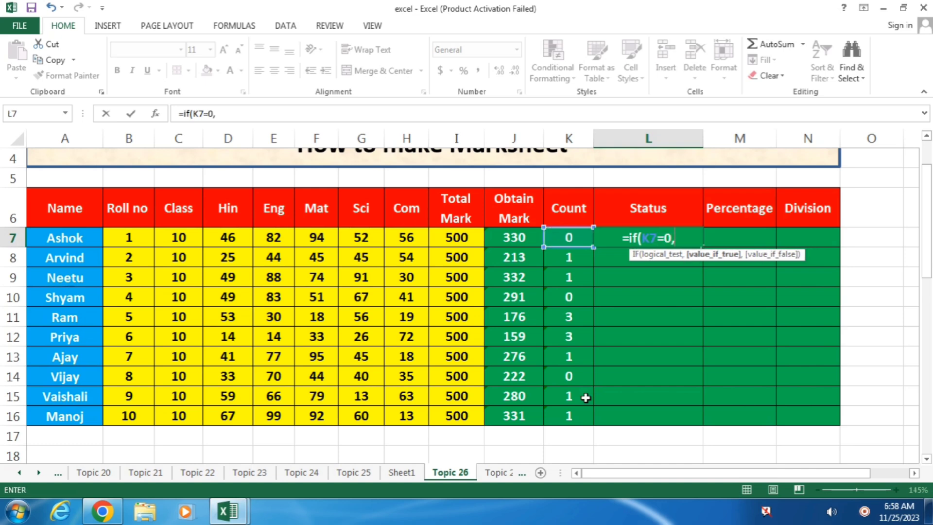
pyautogui.write('"pass')
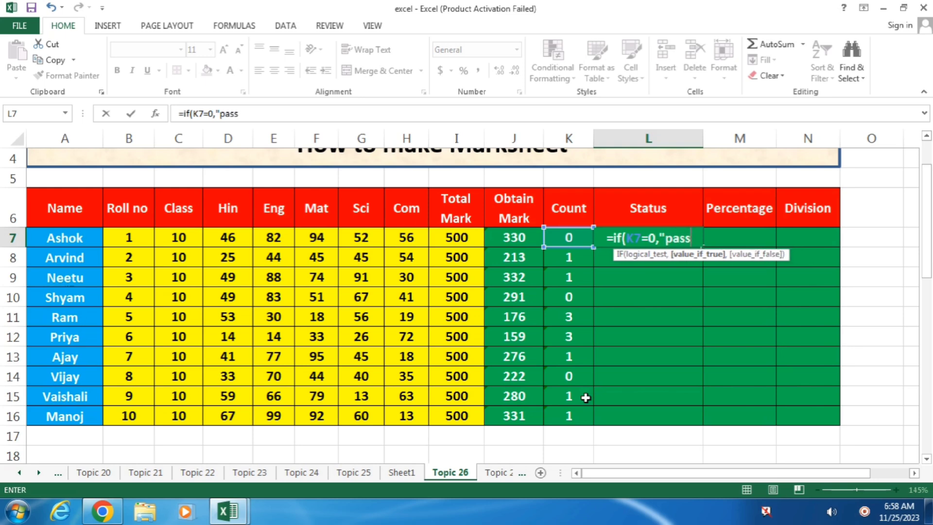
pyautogui.write('"')
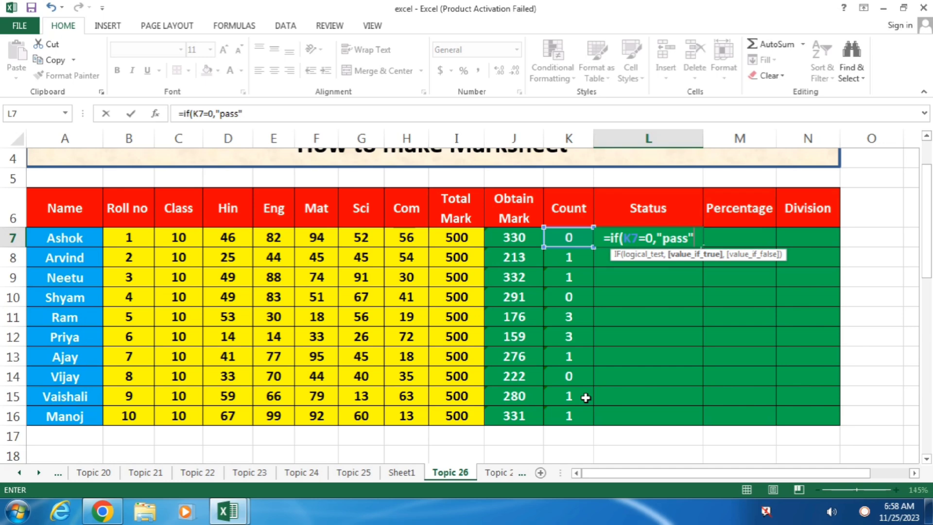
pyautogui.write(',')
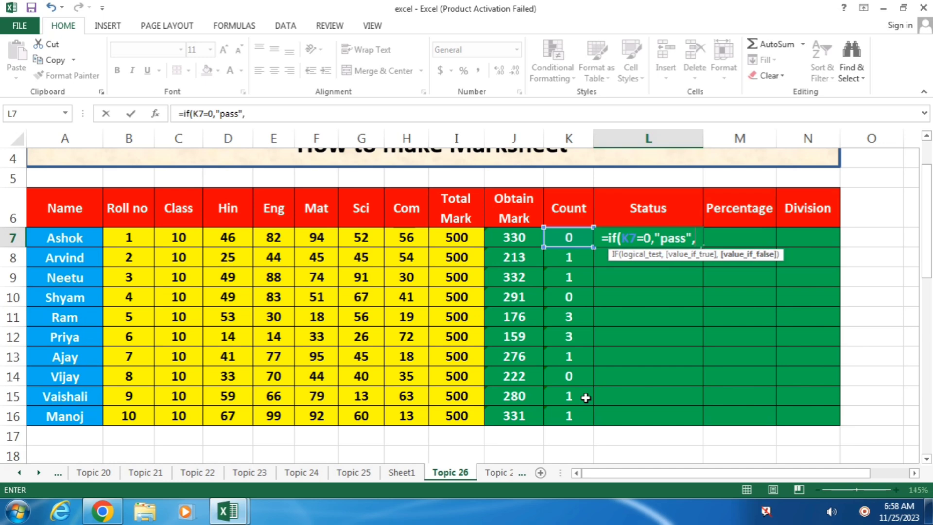
pyautogui.write('if(')
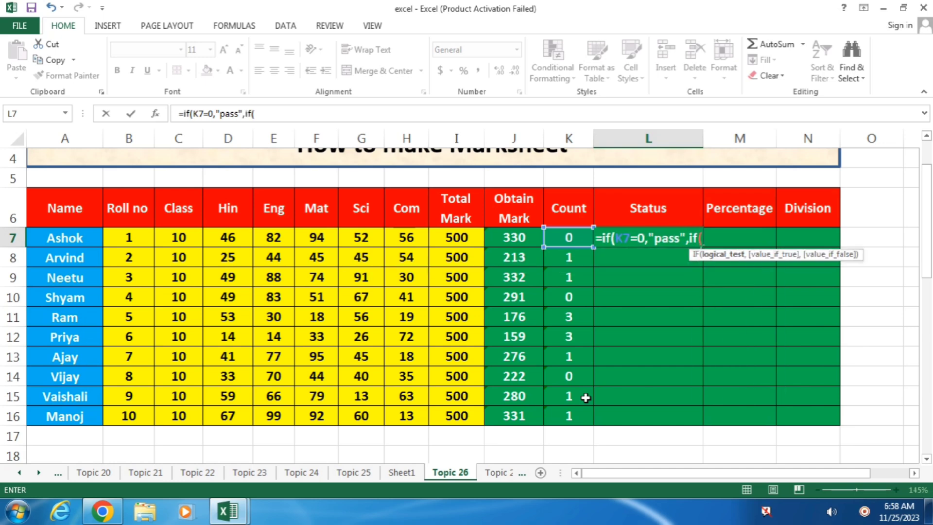
pyautogui.write('K7=')
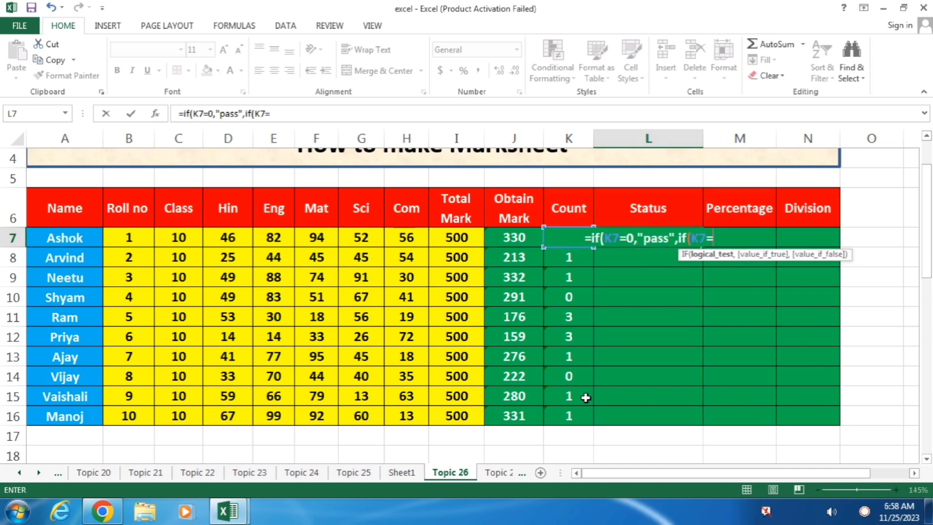
pyautogui.write('1')
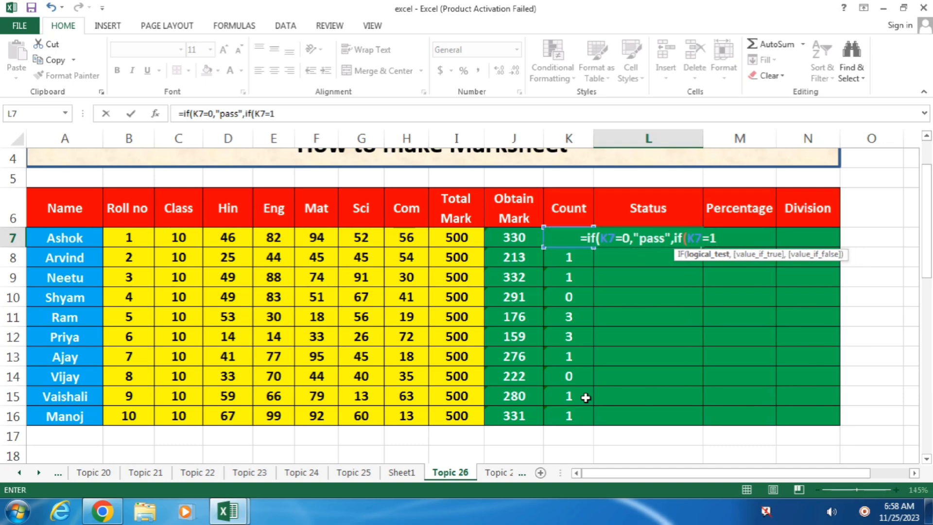
pyautogui.write(',"compa')
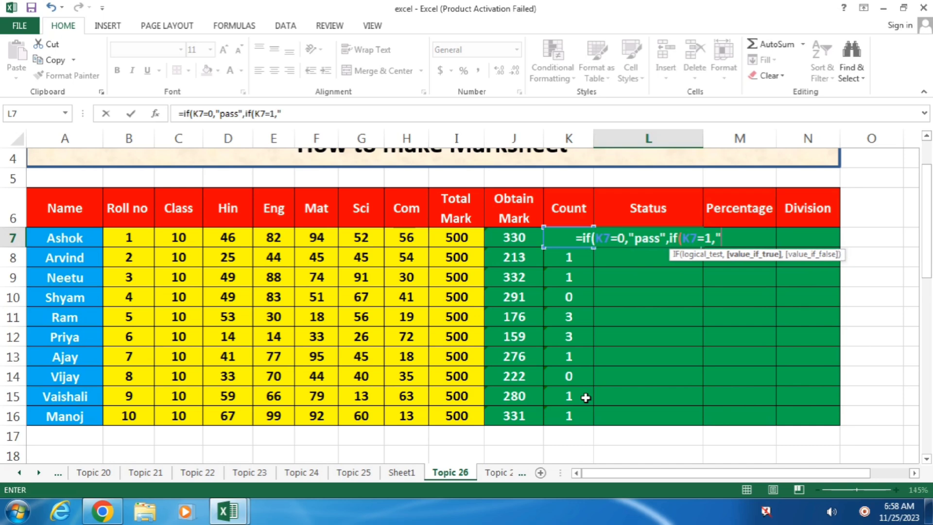
pyautogui.write('rtm')
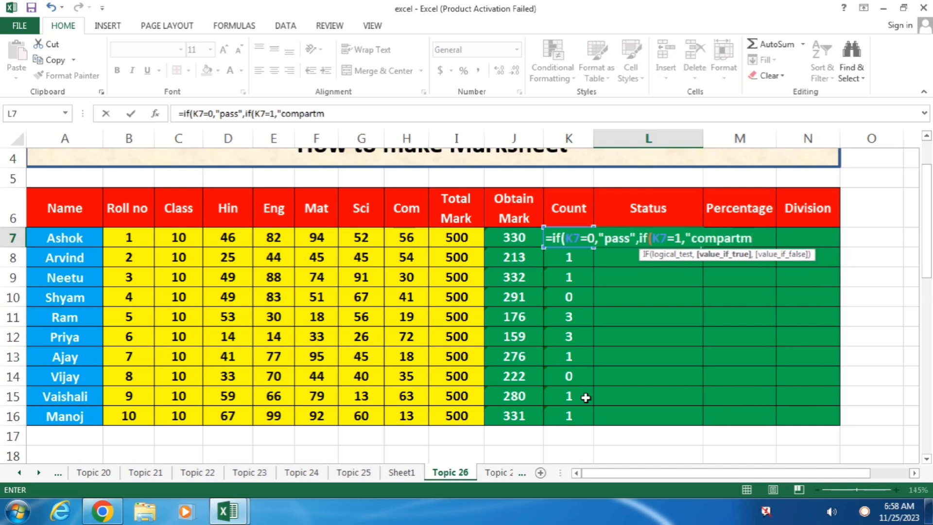
pyautogui.write('ent')
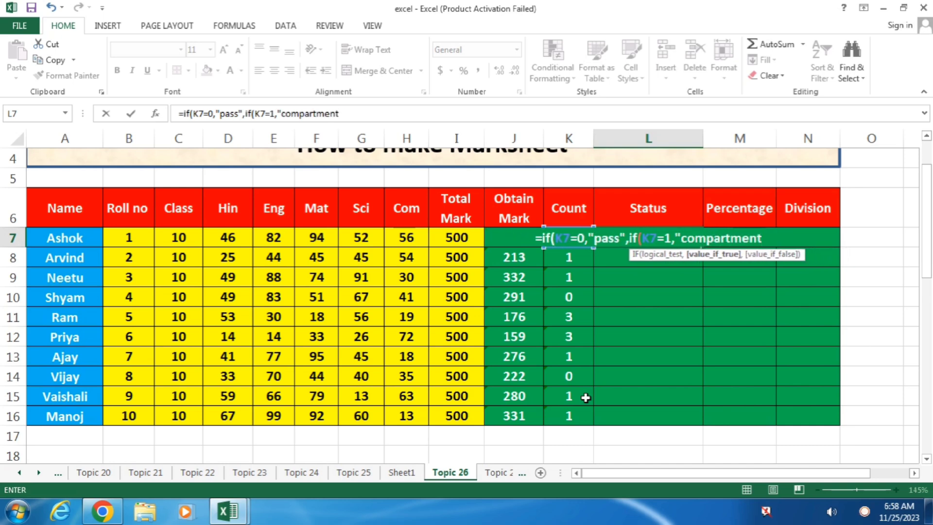
pyautogui.write('"')
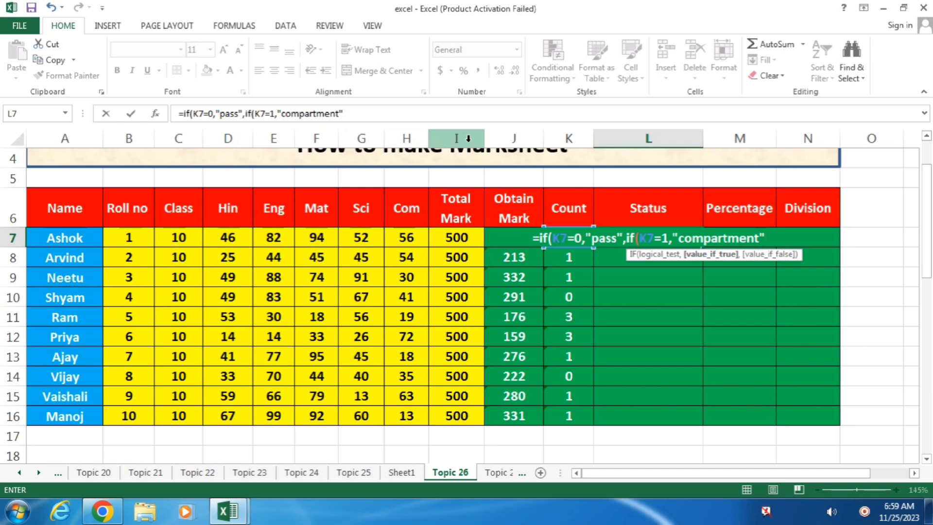
pyautogui.write(',"fail')
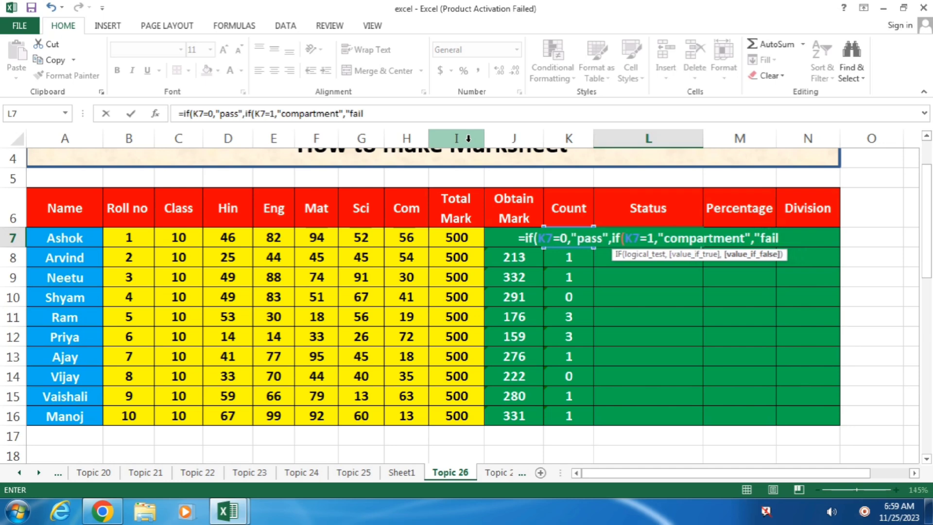
pyautogui.write('"')
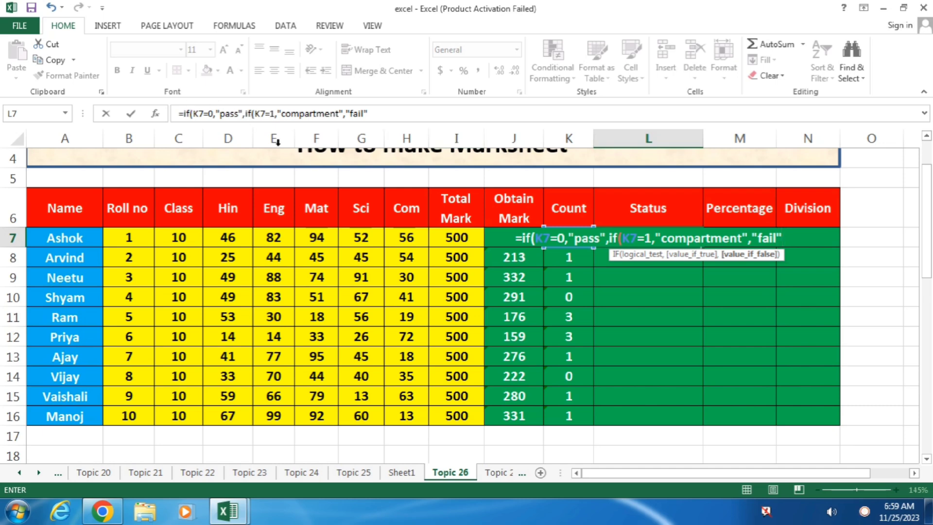
pyautogui.write('))')
pyautogui.press('Return')
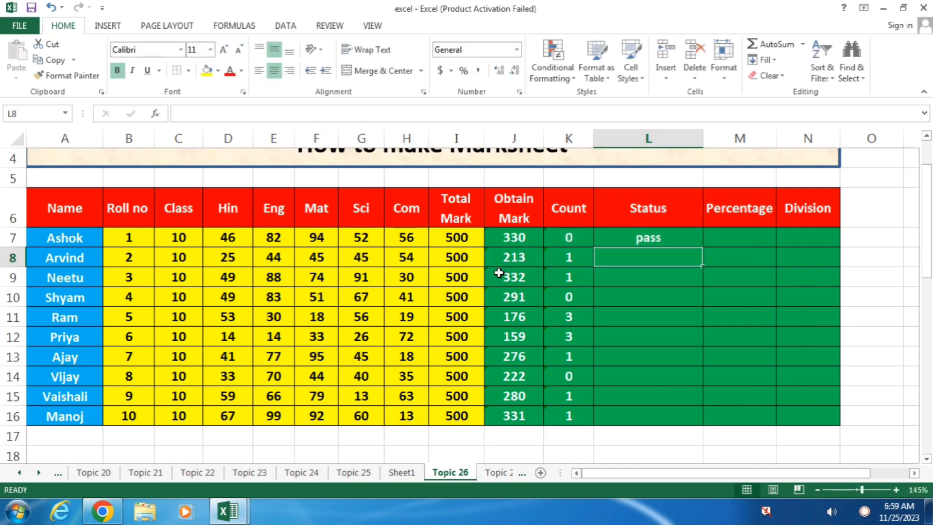
# Fill L7's status formula down to L11, then delete those results and return to L7.
pyautogui.click(647, 240)
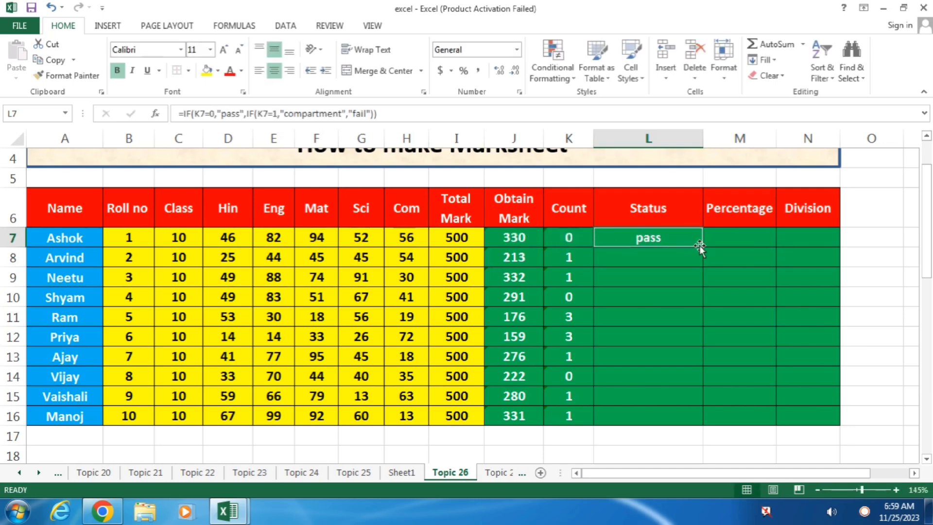
pyautogui.moveTo(699, 246); pyautogui.dragTo(707, 324)
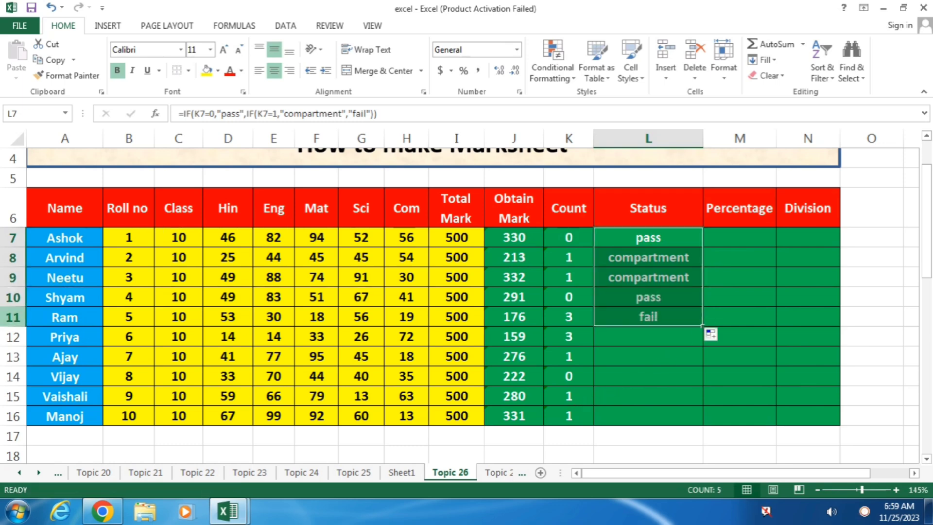
pyautogui.moveTo(662, 240); pyautogui.dragTo(668, 316)
pyautogui.press('Delete')
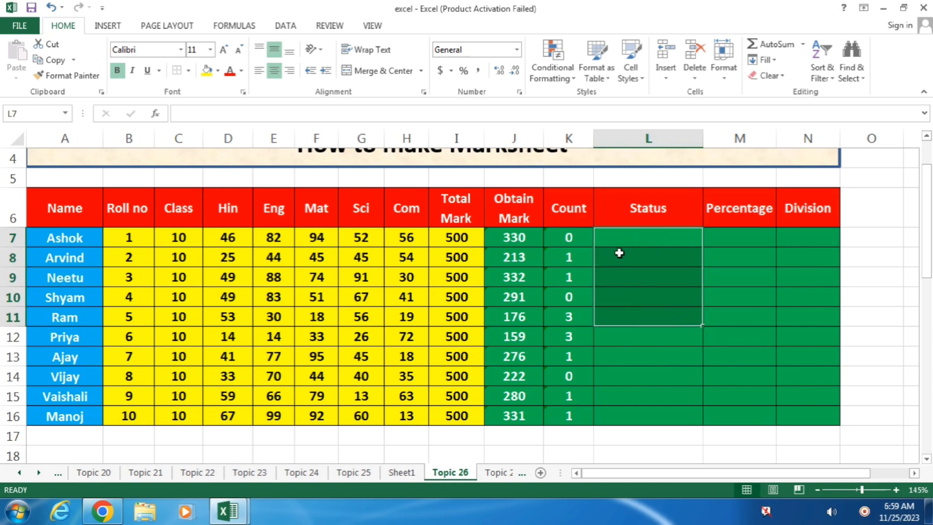
pyautogui.click(627, 245)
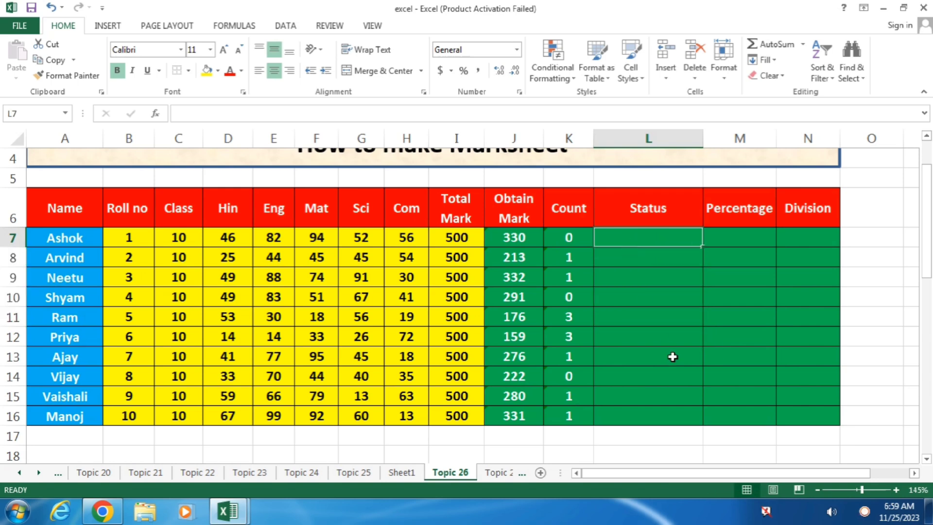
# Re-enter =IF(K7=0,"pass",IF(K7=1,"compartment","fail")) in L7.
pyautogui.write('=')
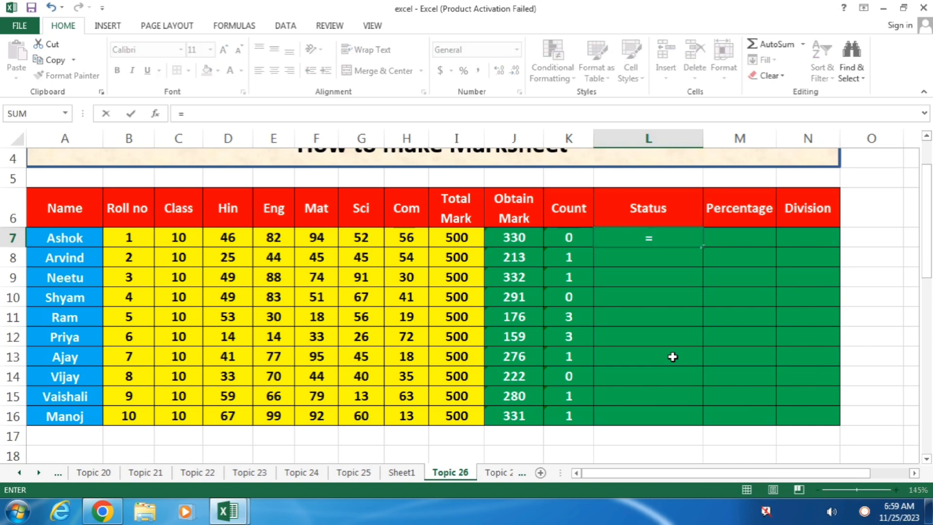
pyautogui.write('if(')
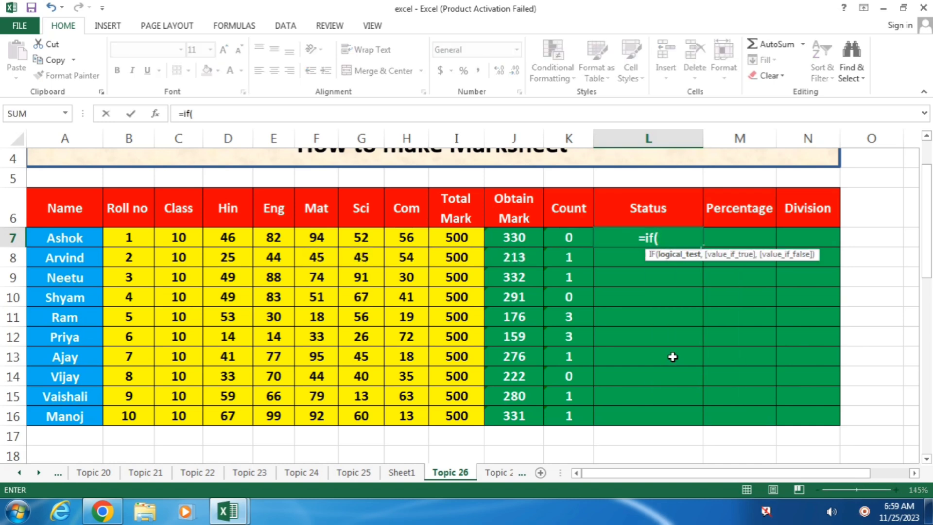
pyautogui.press('Left')
pyautogui.write('=0')
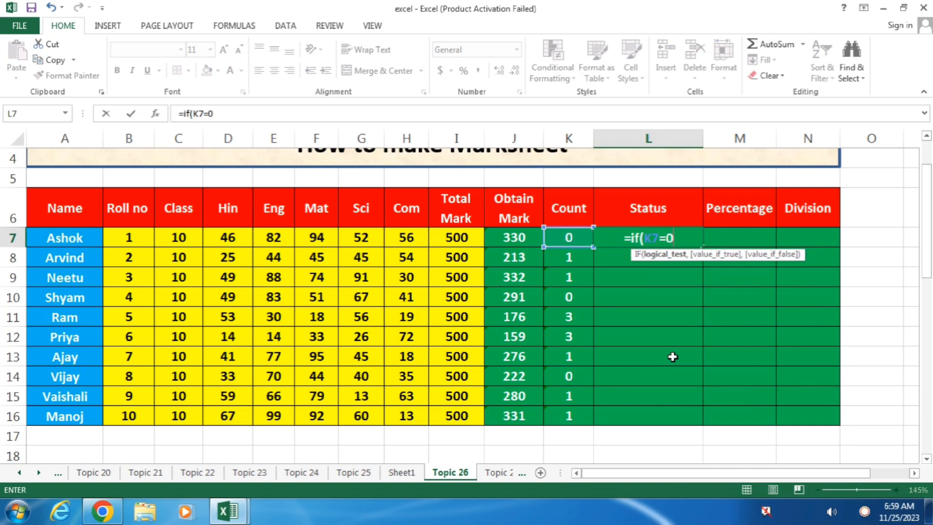
pyautogui.write(',"pass",')
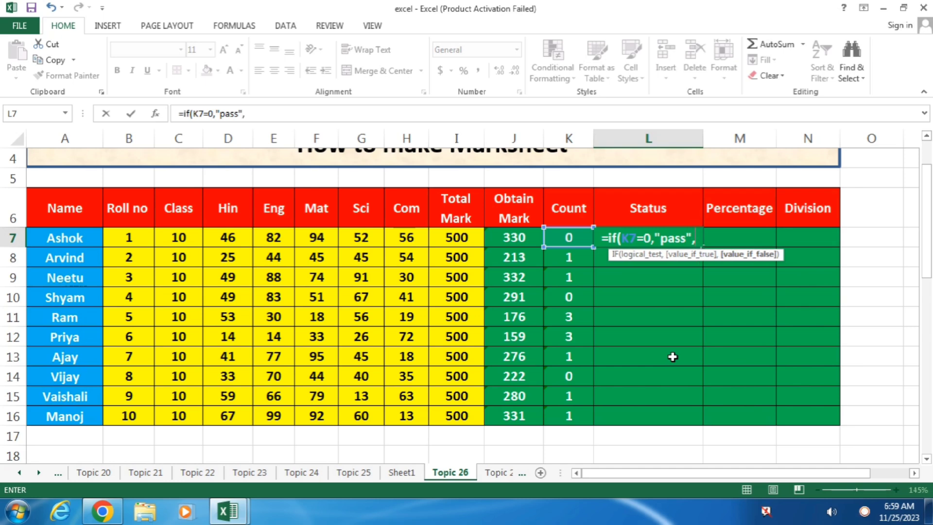
pyautogui.write('if(')
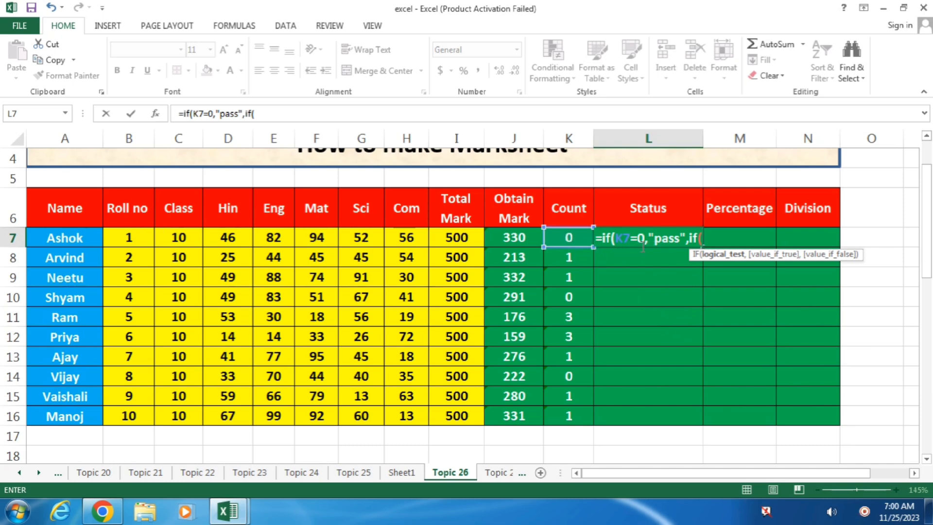
pyautogui.click(579, 244)
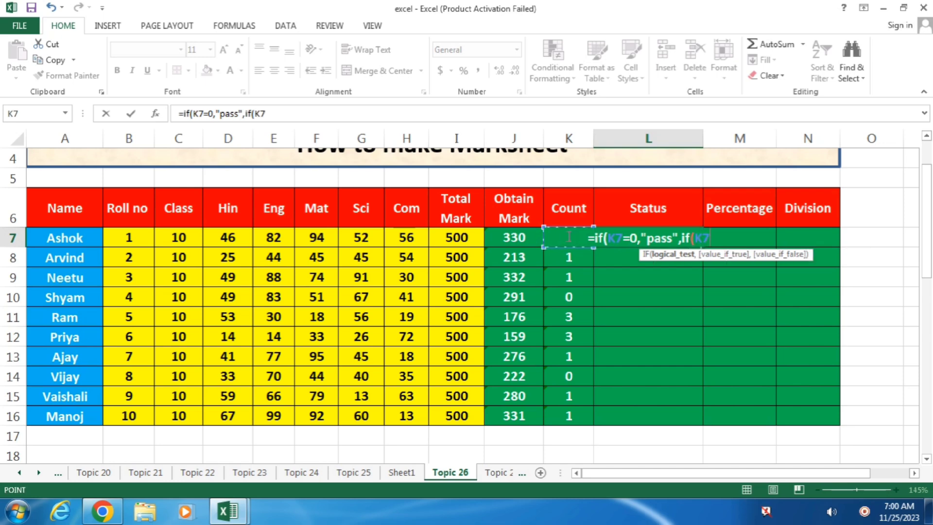
pyautogui.write('=')
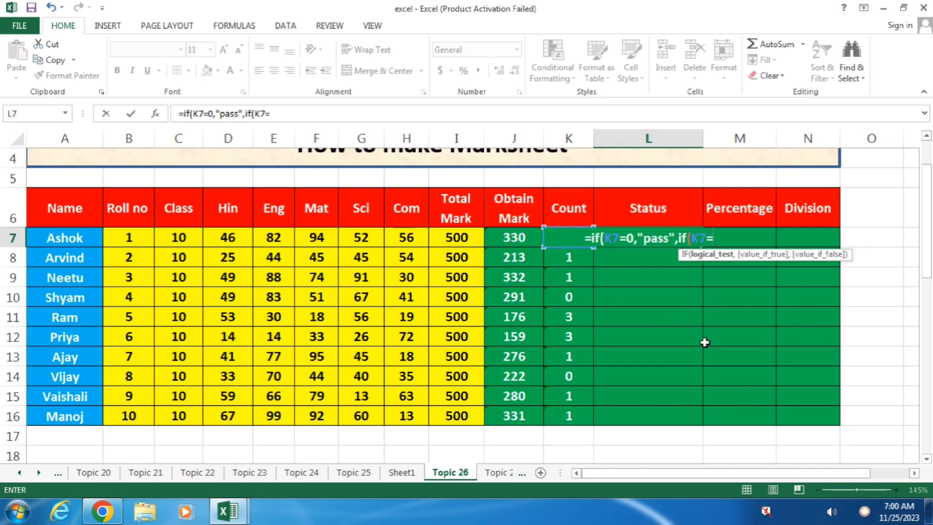
pyautogui.write('1,')
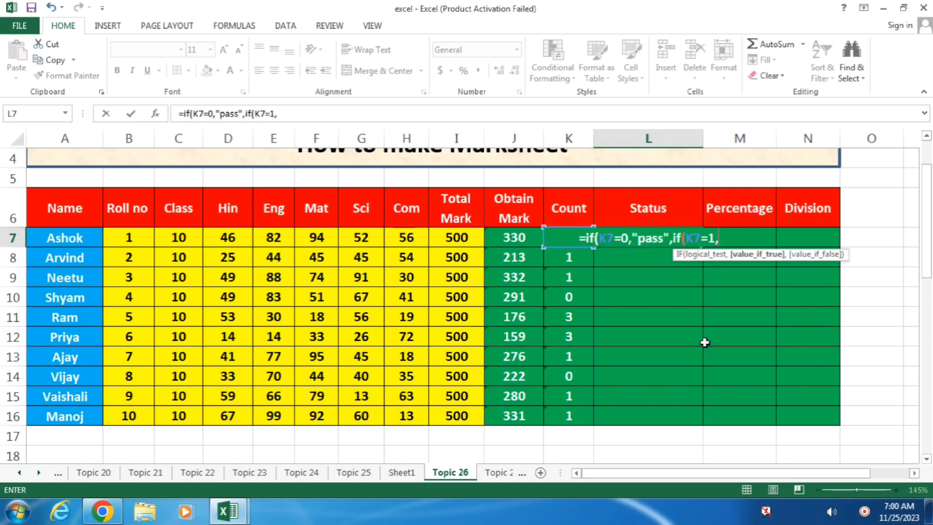
pyautogui.write('"co')
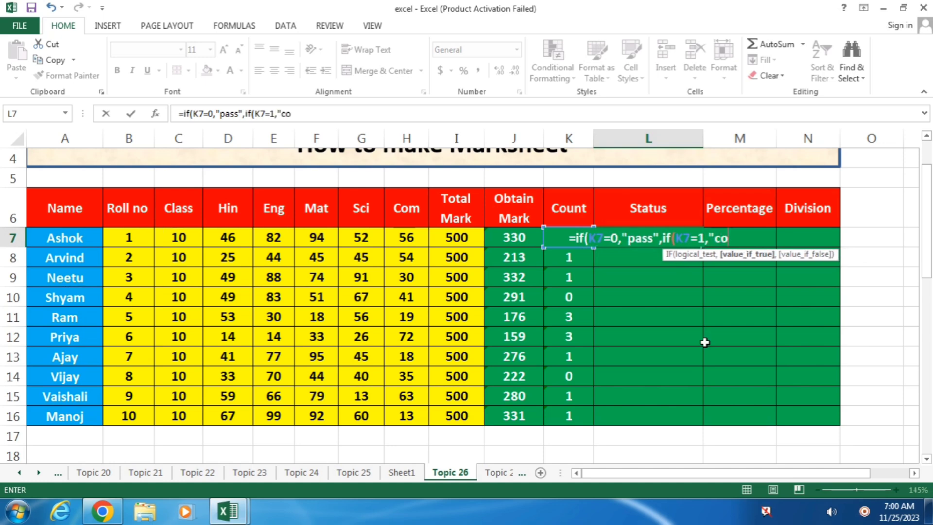
pyautogui.write('mpartment')
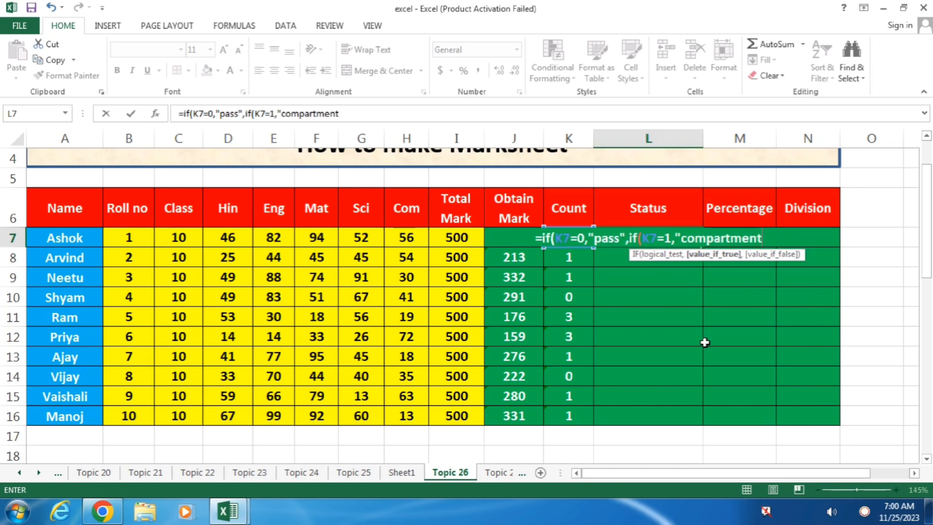
pyautogui.write('","f')
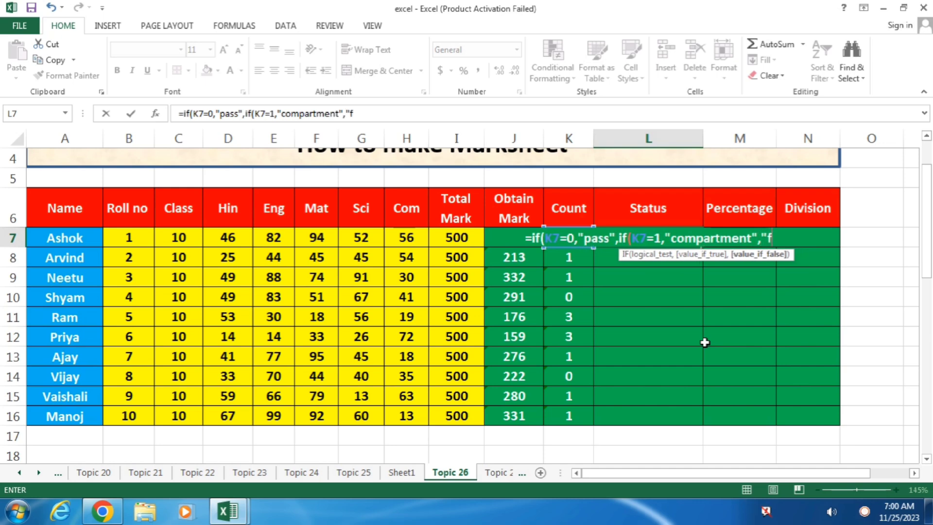
pyautogui.write('ail"))')
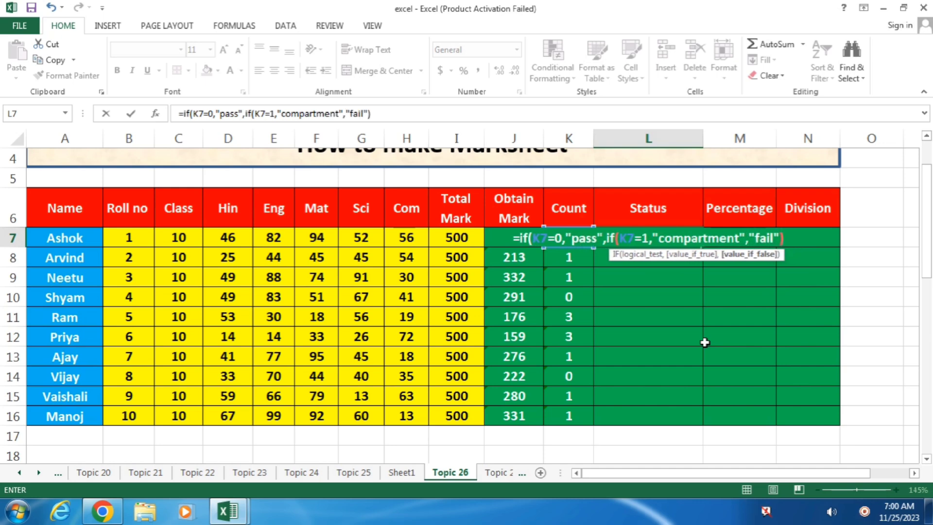
pyautogui.press('Return')
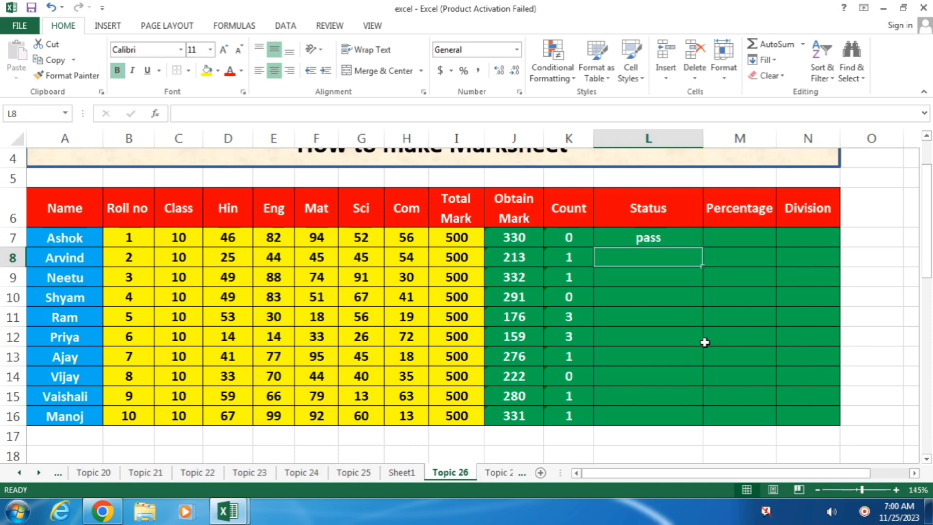
# Copy L7's status formula down to L16 for all ten students.
pyautogui.click(675, 238)
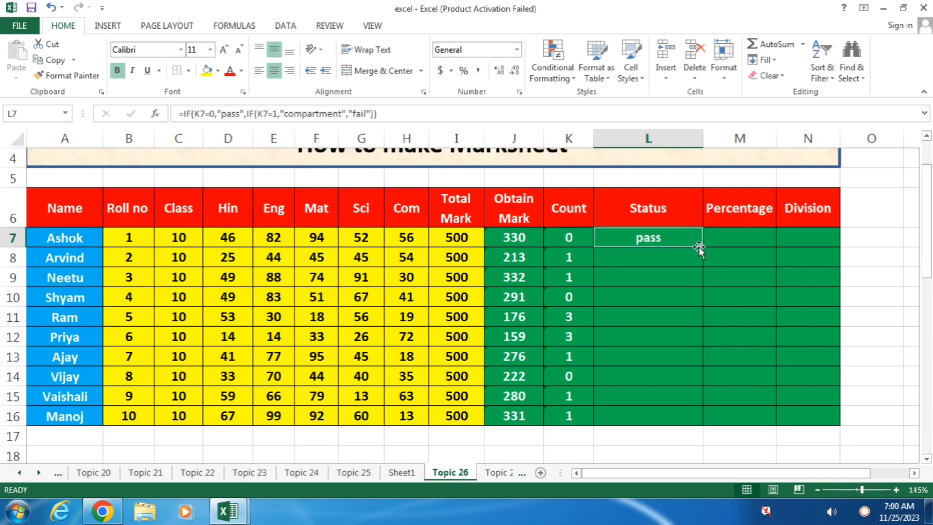
pyautogui.moveTo(702, 246); pyautogui.dragTo(701, 425)
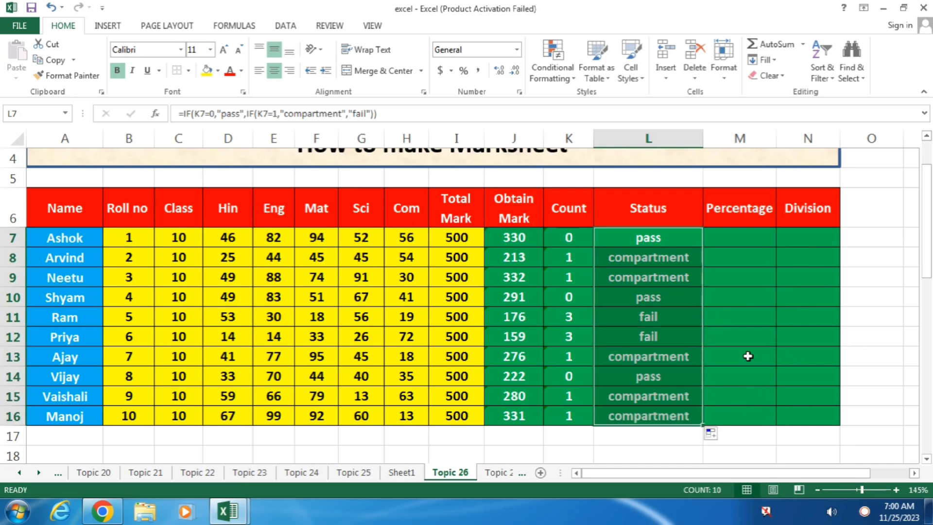
pyautogui.click(732, 234)
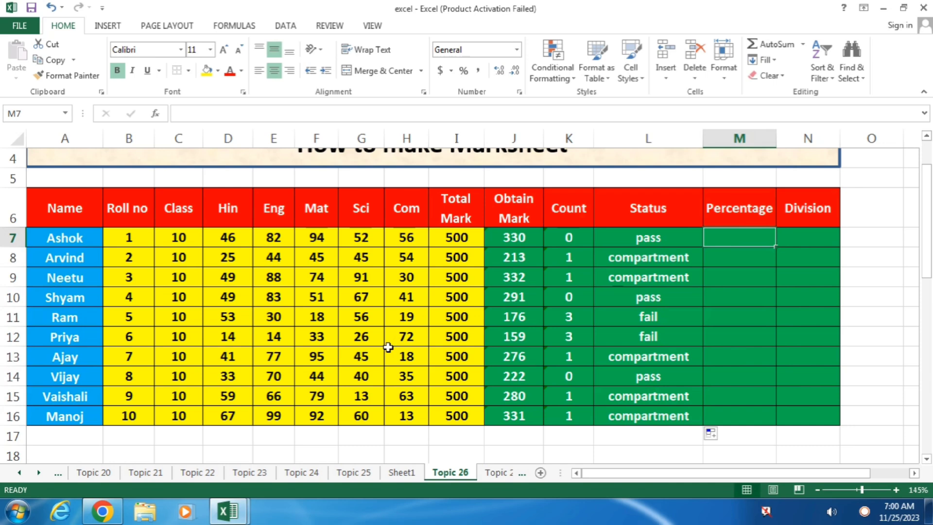
pyautogui.scroll(-5, 384, 348)
pyautogui.scroll(-2, 335, 409)
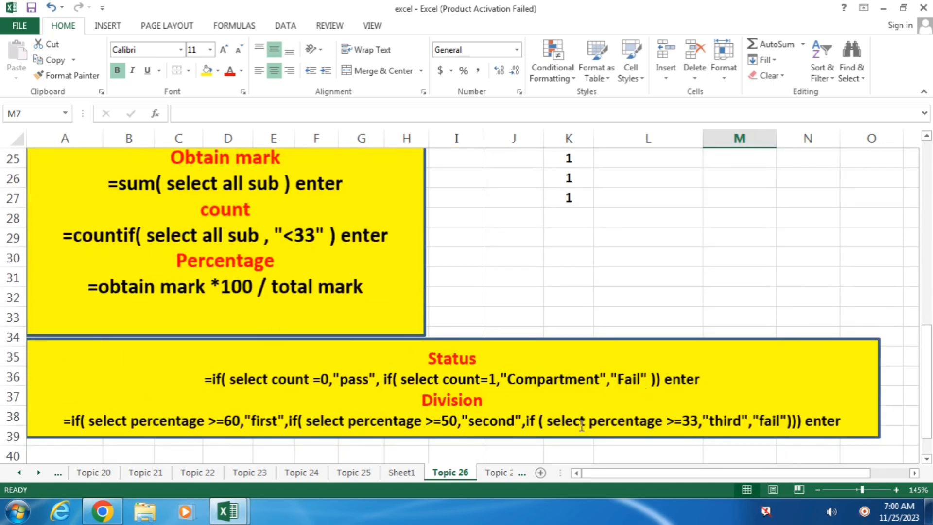
pyautogui.scroll(6, 578, 408)
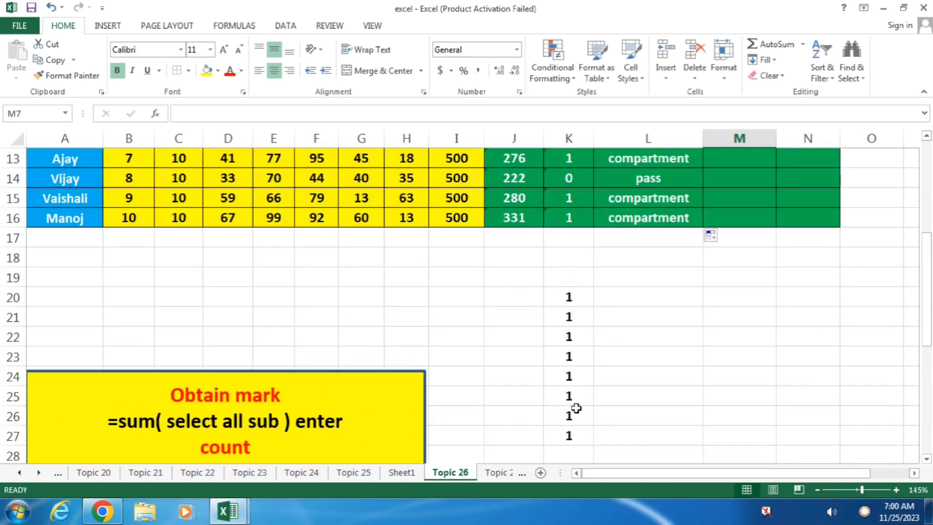
pyautogui.scroll(2, 578, 403)
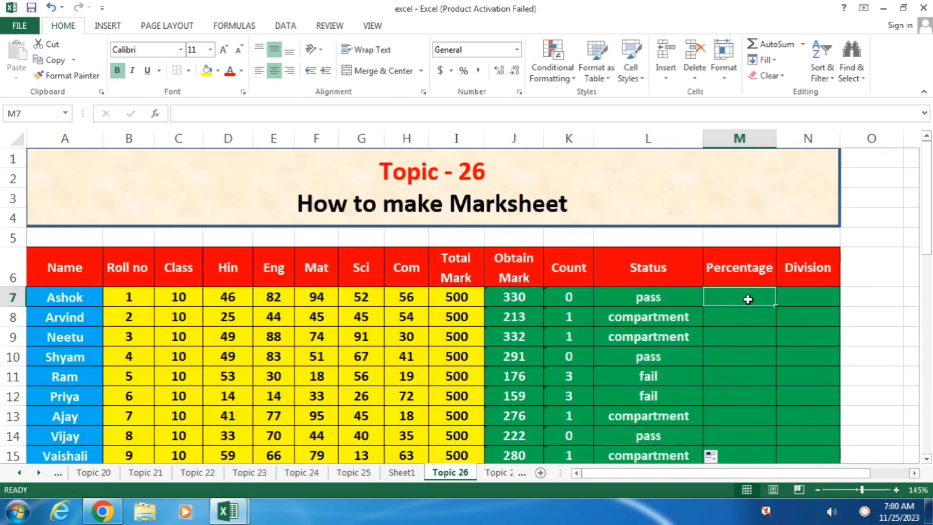
pyautogui.scroll(-1, 748, 299)
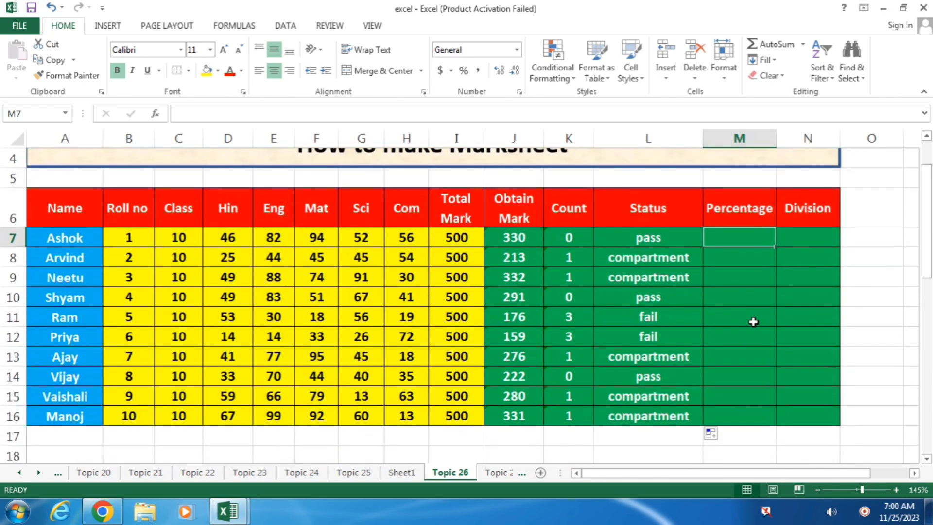
# Enter =J7*100/500 in M7 and =J8*100/500 in M8, giving 66 and 42.6.
pyautogui.write('=')
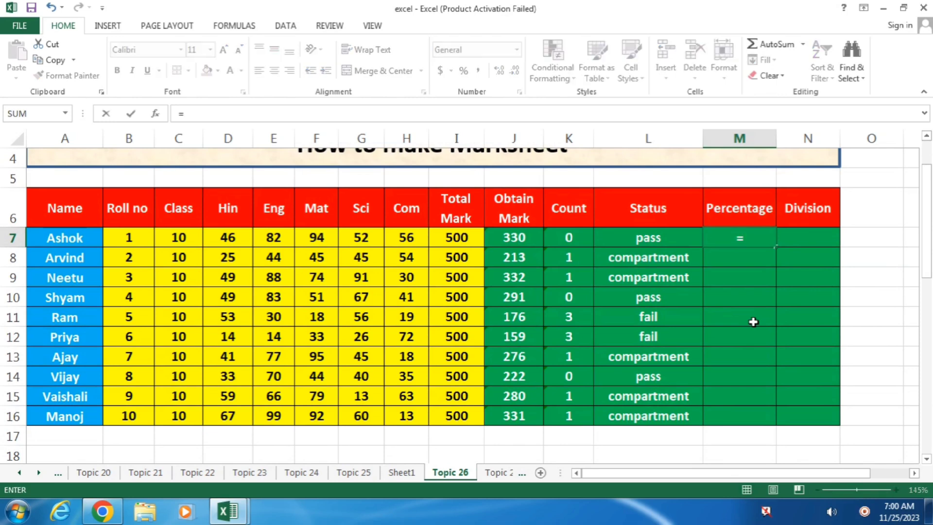
pyautogui.press('Left')
pyautogui.press('Left')
pyautogui.press('Left')
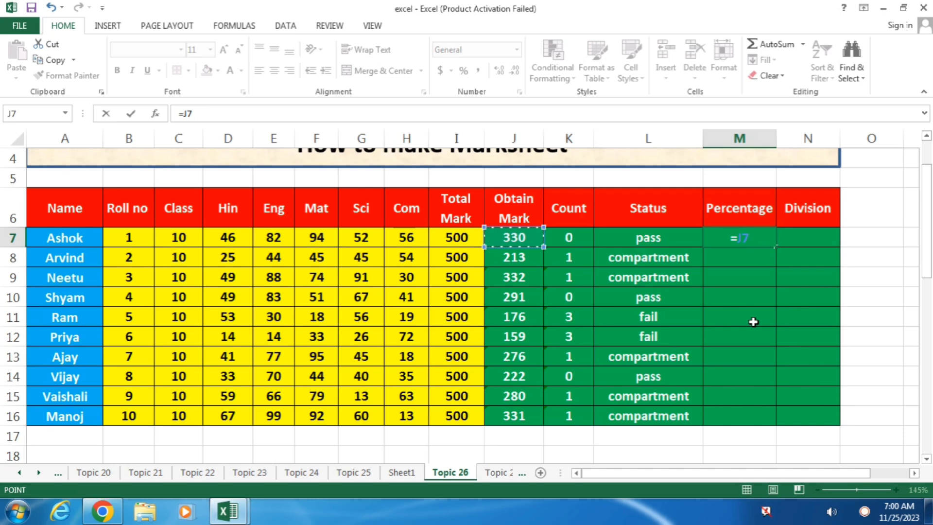
pyautogui.write('*100/')
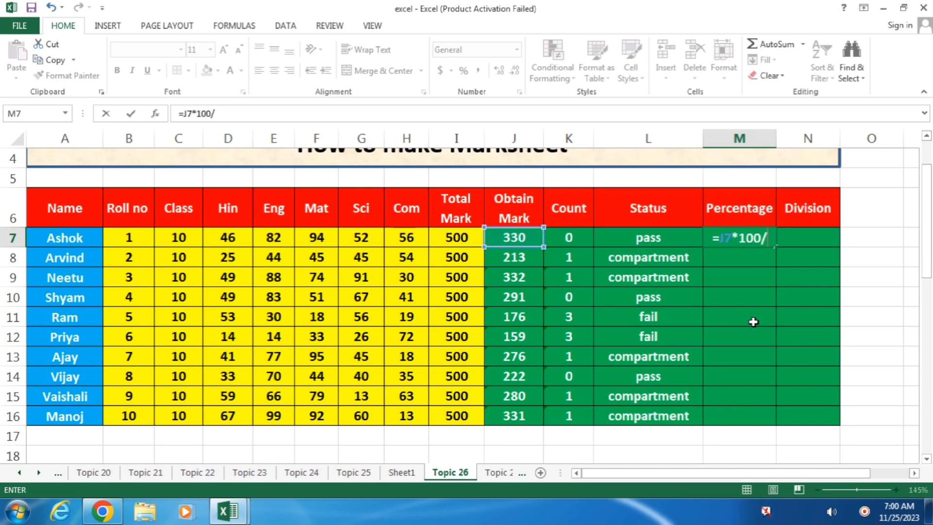
pyautogui.write('500')
pyautogui.press('Return')
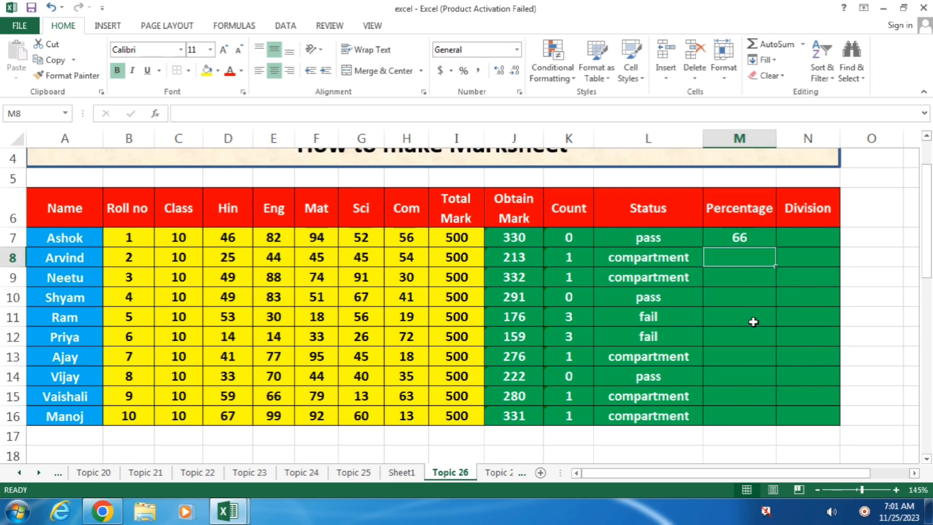
pyautogui.write('=')
pyautogui.press('Left')
pyautogui.press('Left')
pyautogui.press('Left')
pyautogui.write('*100')
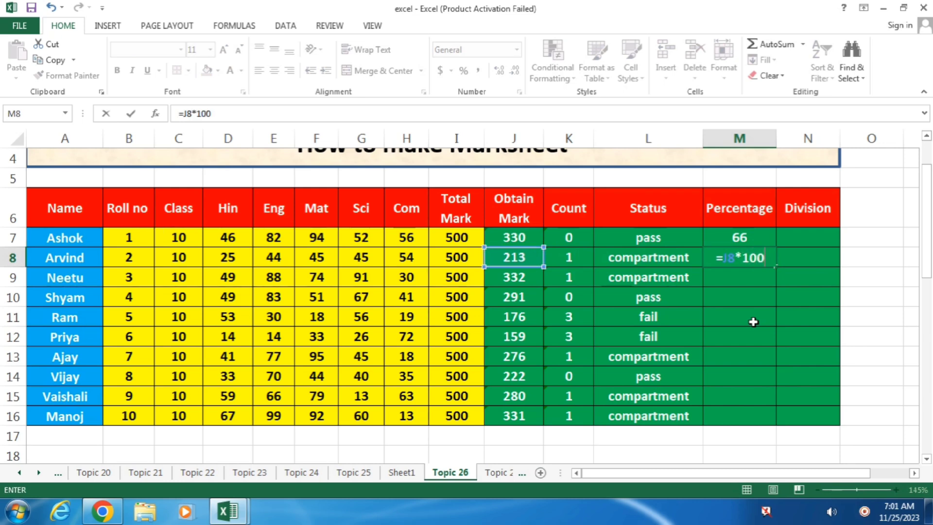
pyautogui.write('/500')
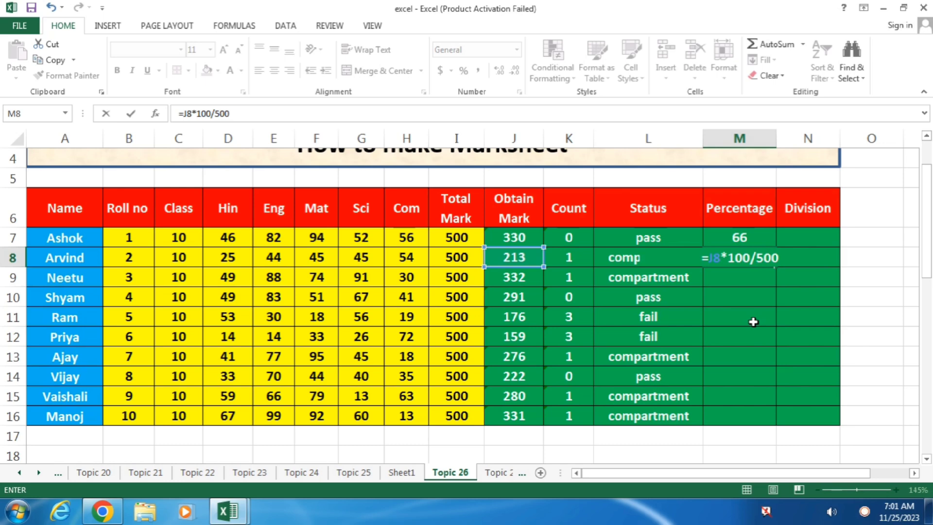
pyautogui.press('Return')
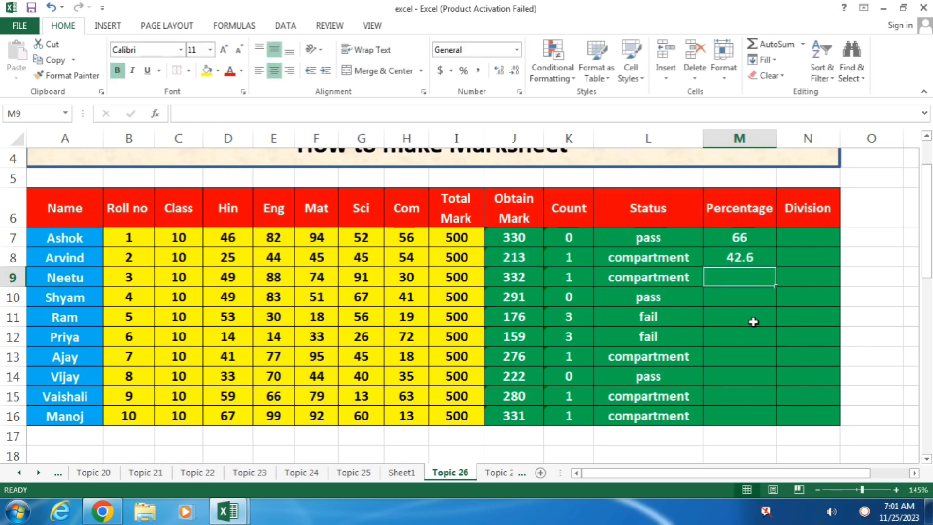
# Copy M8's percentage formula down to M16 so all ten rows show percentages.
pyautogui.click(757, 259)
pyautogui.moveTo(775, 267); pyautogui.dragTo(771, 424)
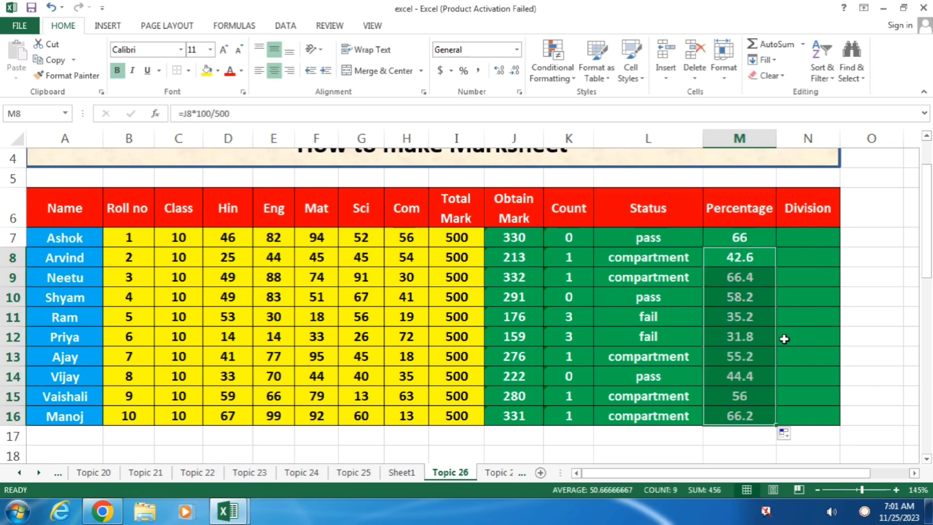
pyautogui.click(821, 238)
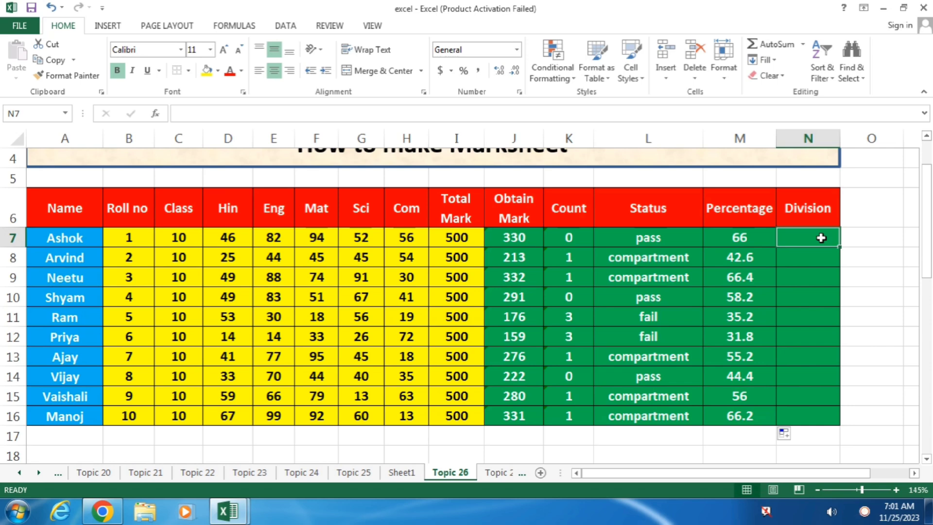
# Enter =IF(M7>=60,"first",IF(M7>=50,"second",IF(M7>=33,"third","fail"))) in N7, showing first.
pyautogui.write('=')
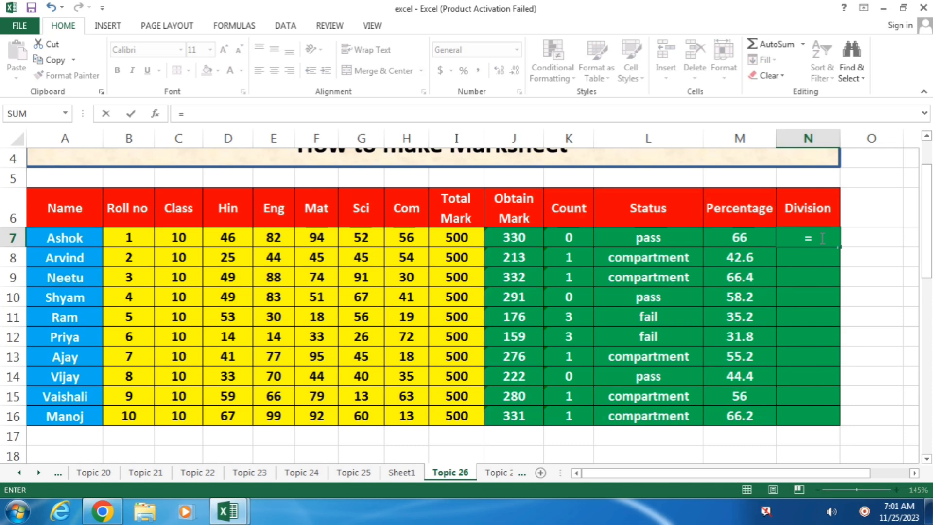
pyautogui.write('if(')
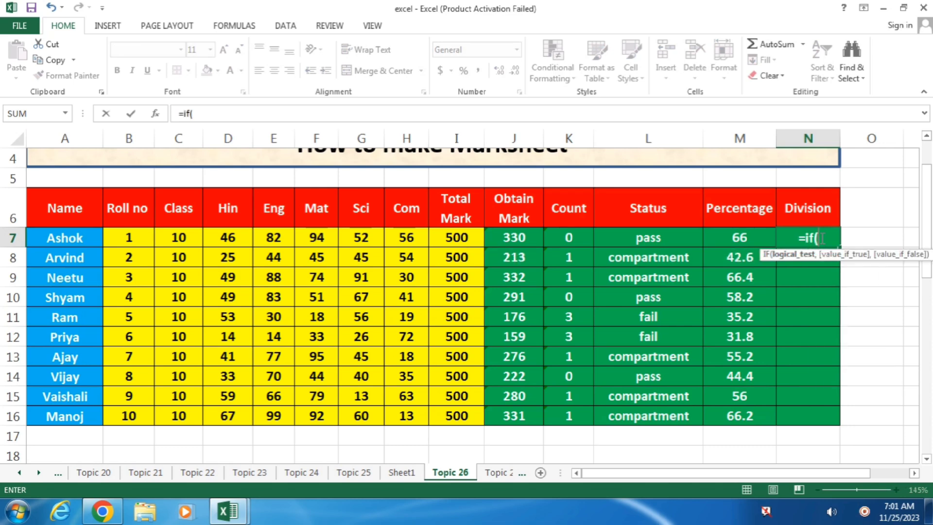
pyautogui.press('Left')
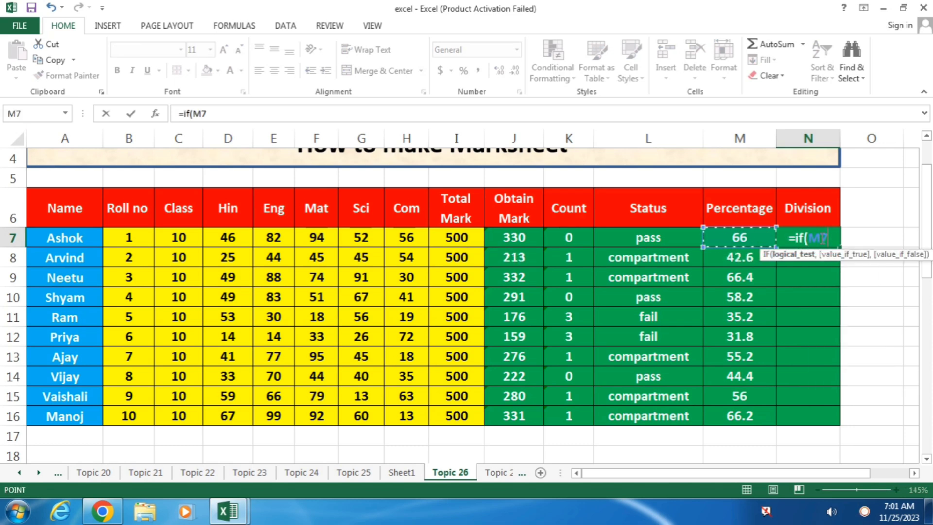
pyautogui.write('>=60')
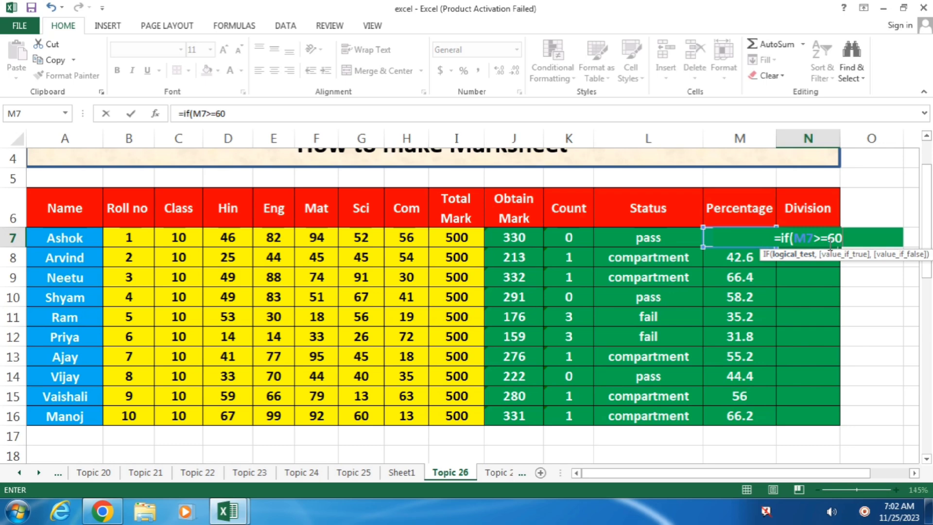
pyautogui.write(',')
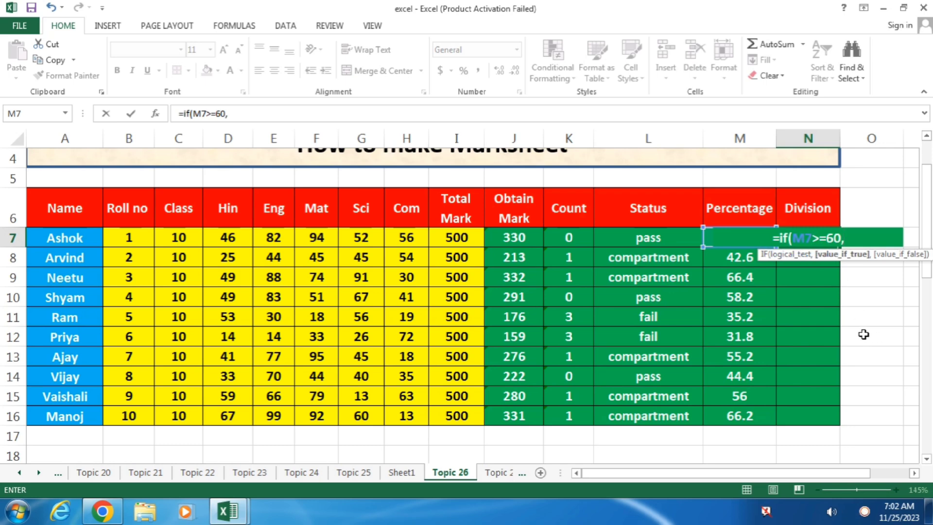
pyautogui.write('"first')
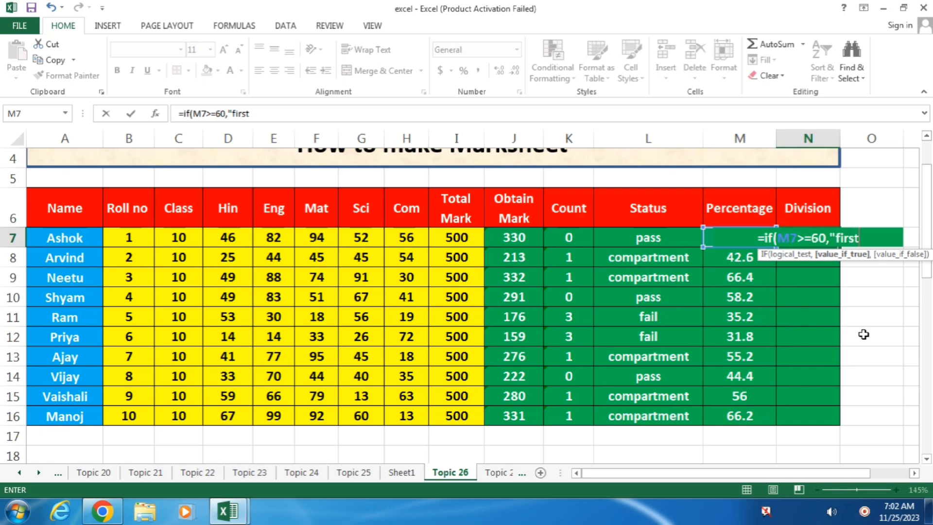
pyautogui.write('",')
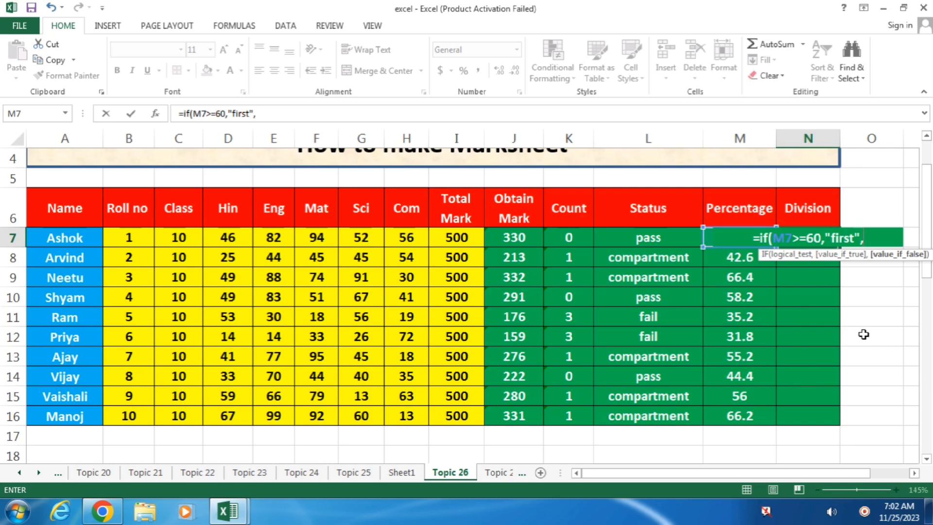
pyautogui.write('if(')
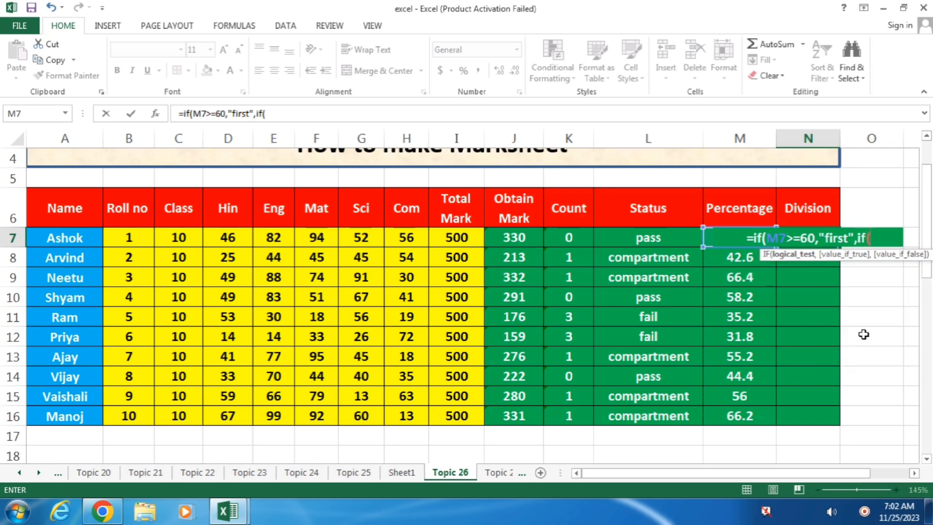
pyautogui.write('M7>')
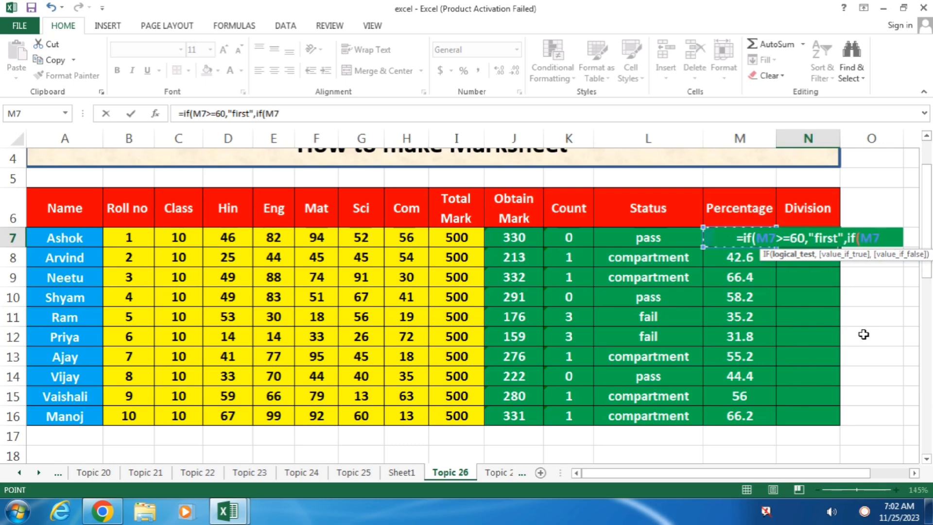
pyautogui.write('=')
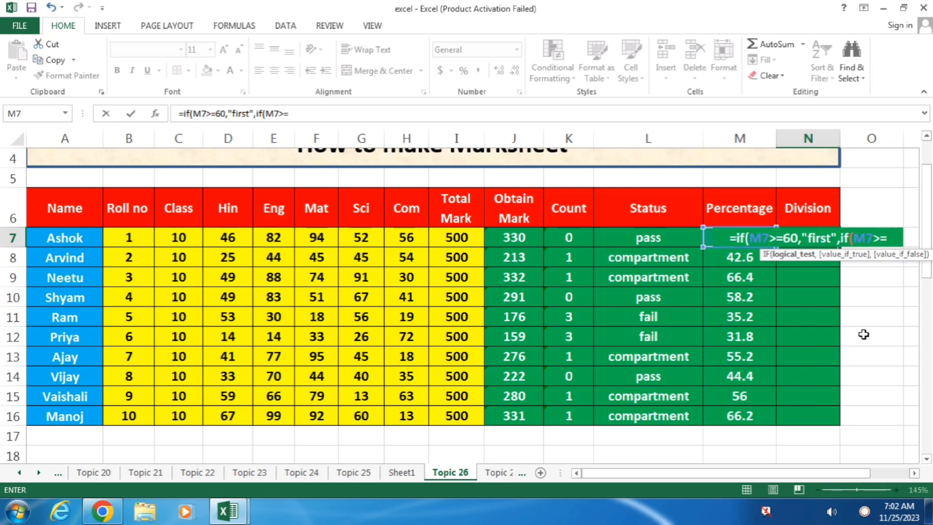
pyautogui.write('50')
pyautogui.write(',"')
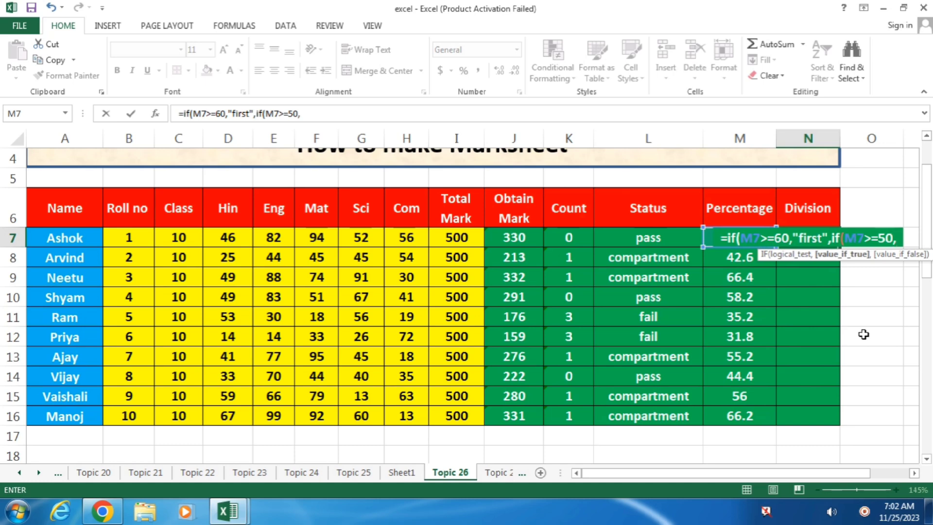
pyautogui.write('second"')
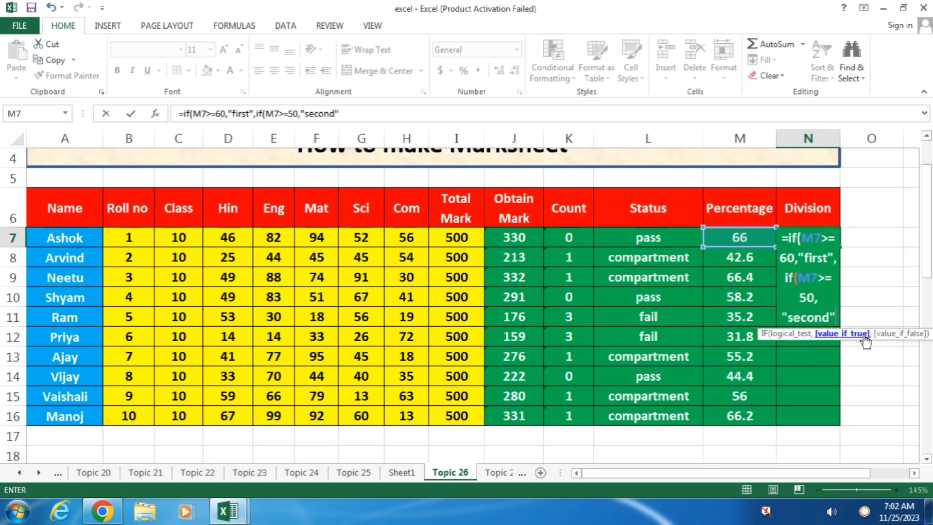
pyautogui.write(',')
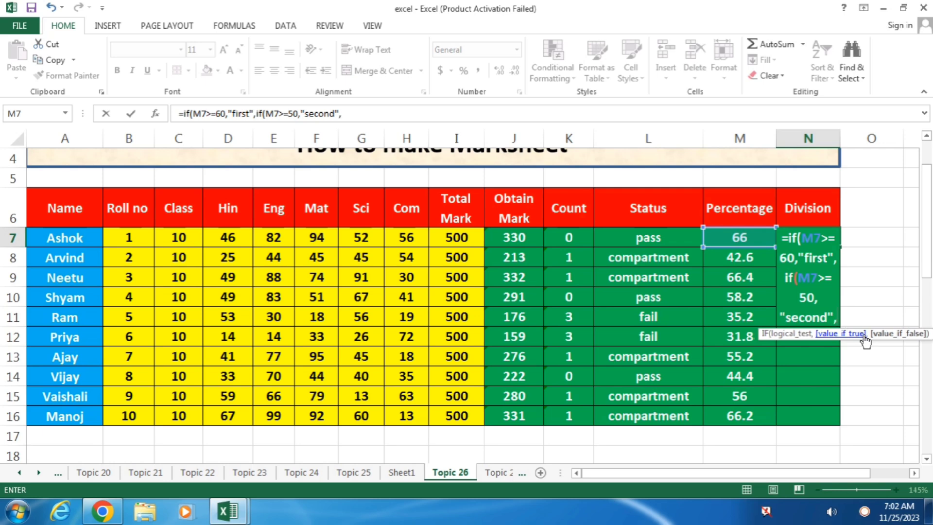
pyautogui.write('if')
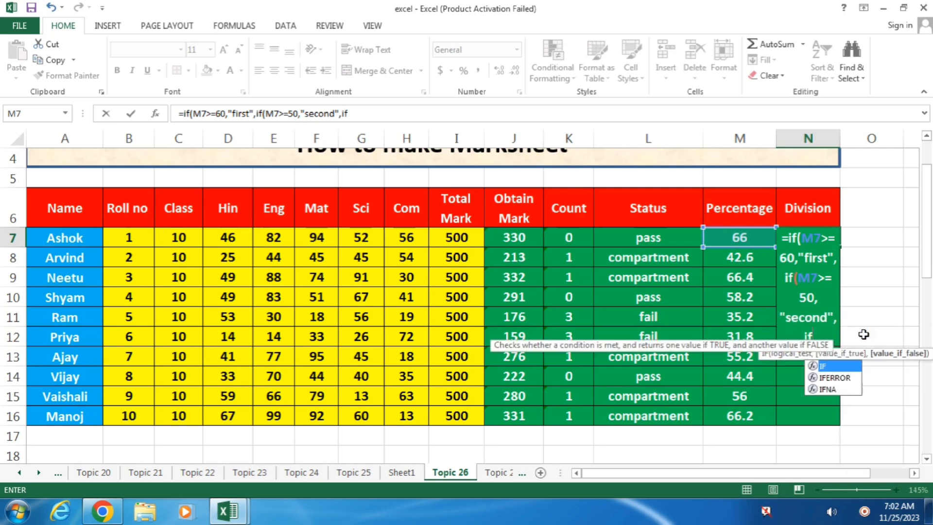
pyautogui.write('(')
pyautogui.press('Left')
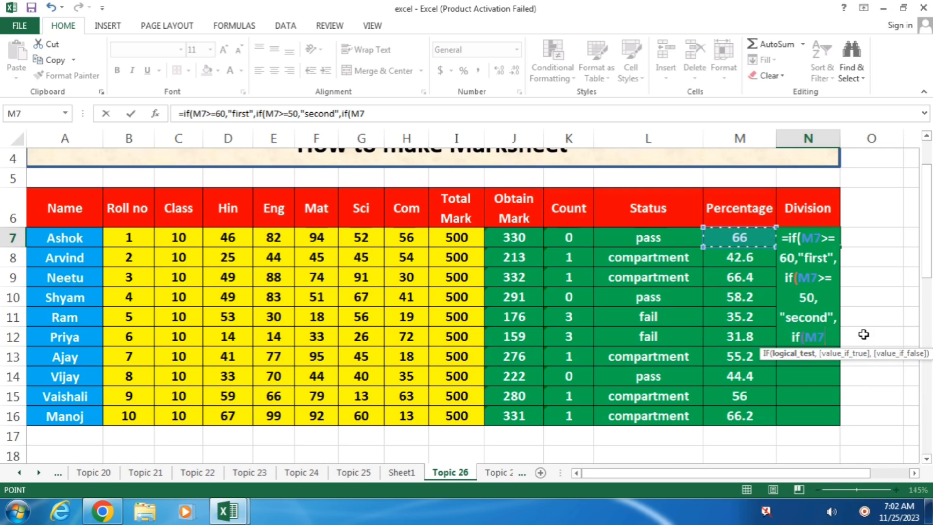
pyautogui.write('>=33')
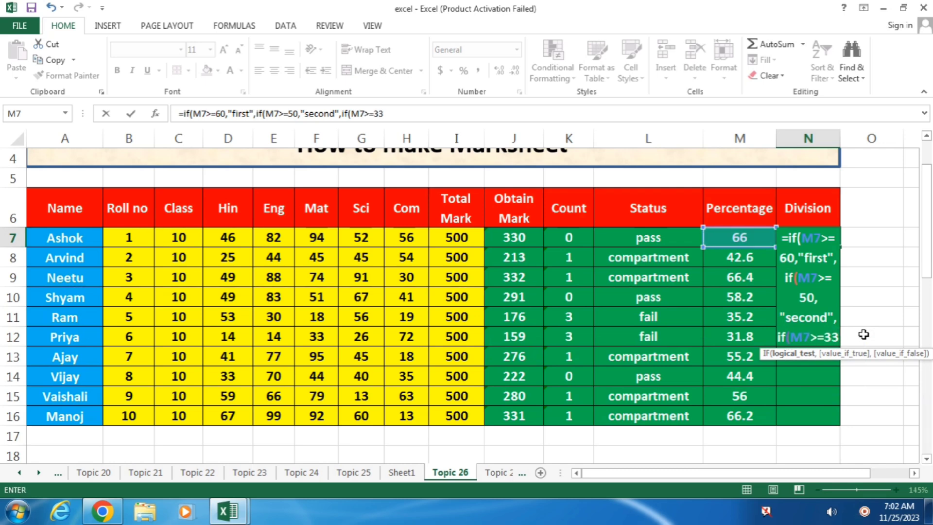
pyautogui.write(',')
pyautogui.write('"thir')
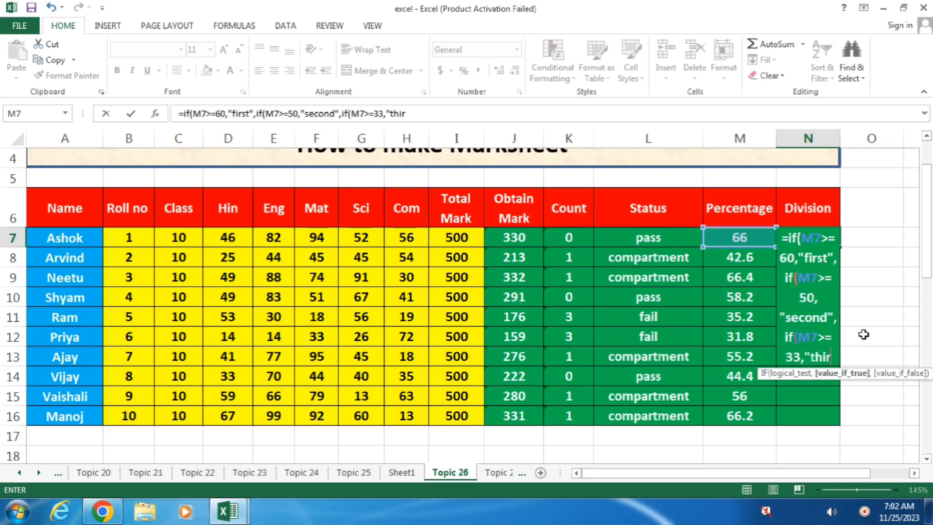
pyautogui.write('d"')
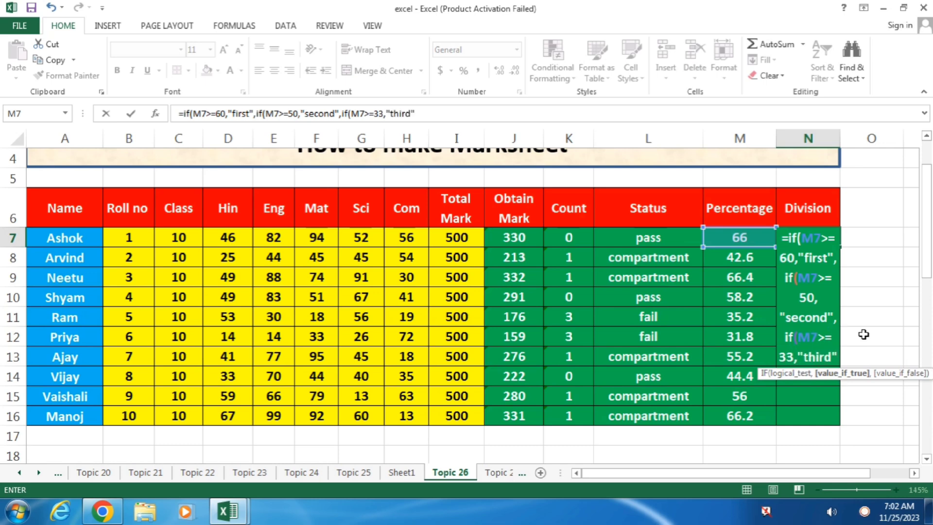
pyautogui.write(',')
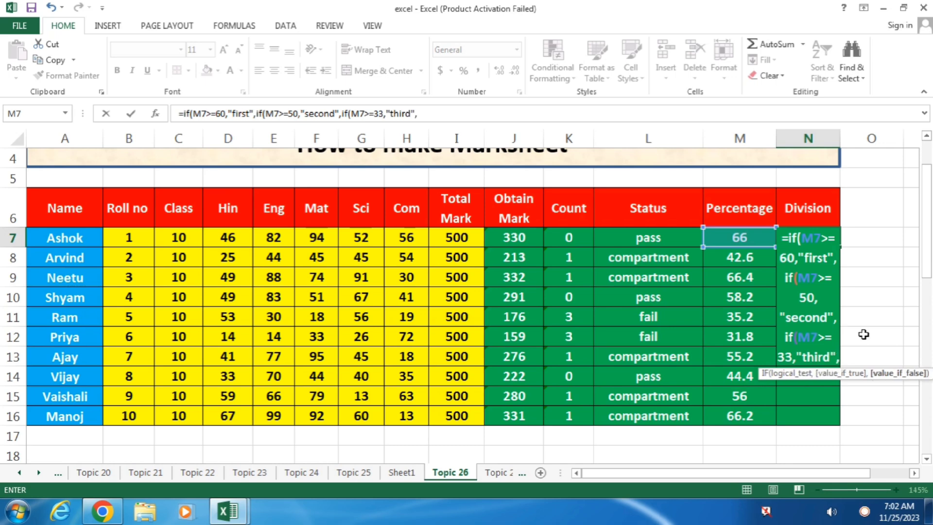
pyautogui.write('"fail')
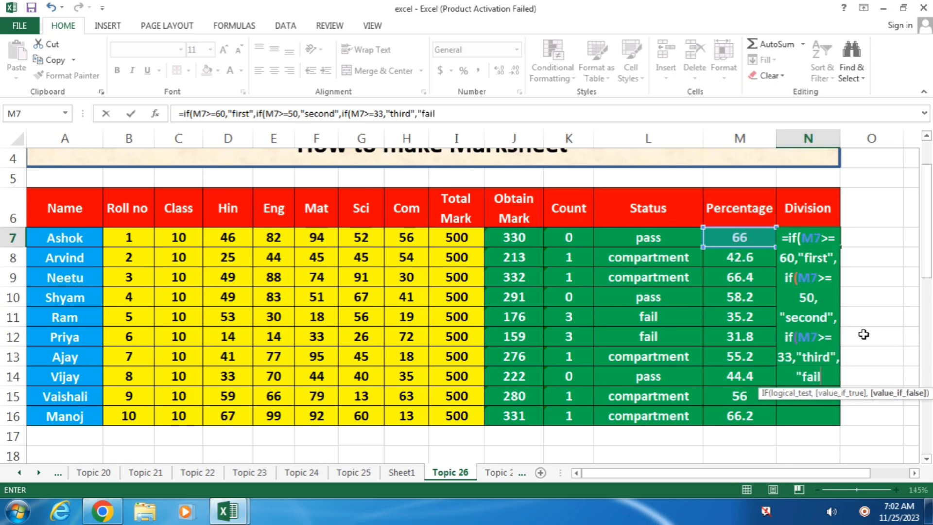
pyautogui.write('")))')
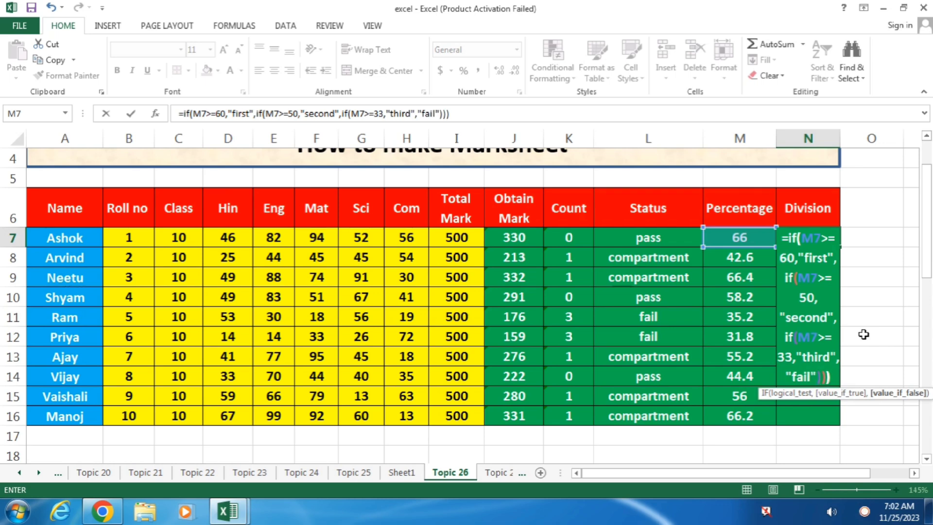
pyautogui.press('Return')
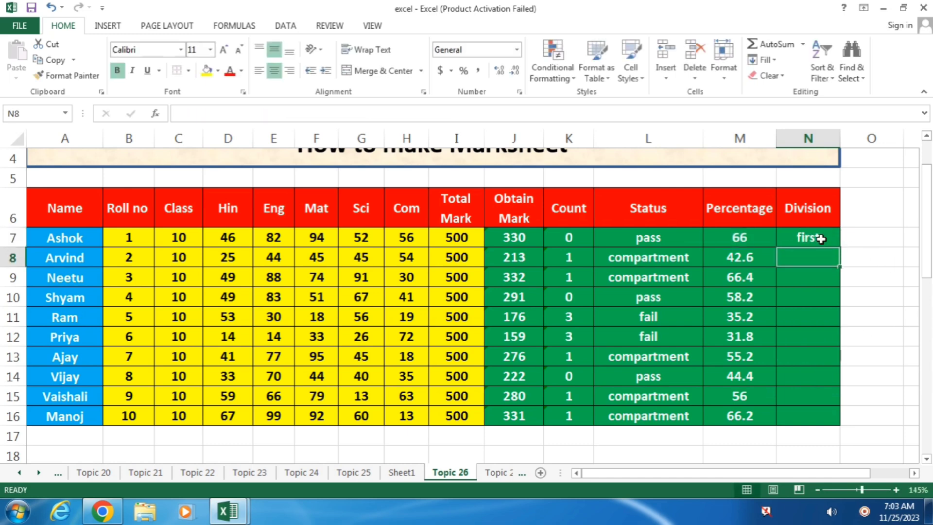
# Copy N7's division formula down to N16, then check the status formula in L13.
pyautogui.click(821, 239)
pyautogui.moveTo(839, 247); pyautogui.dragTo(826, 419)
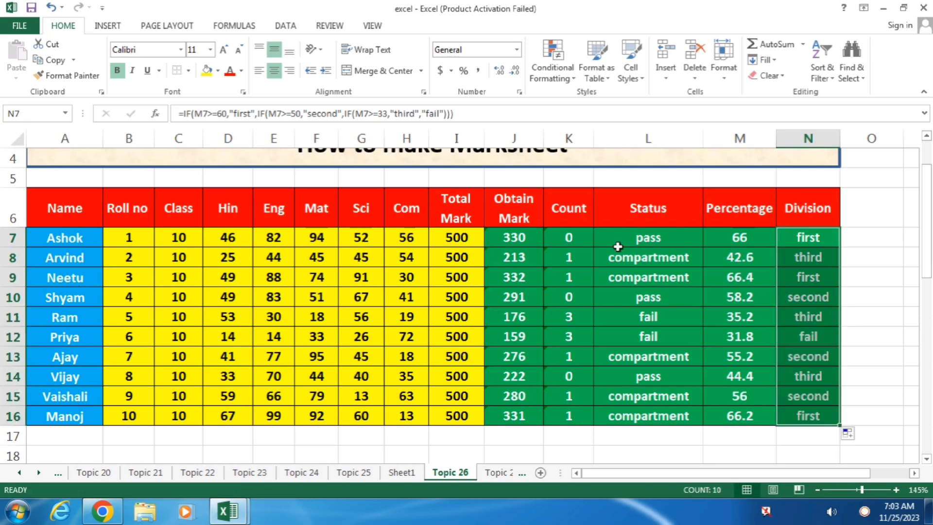
pyautogui.click(692, 356)
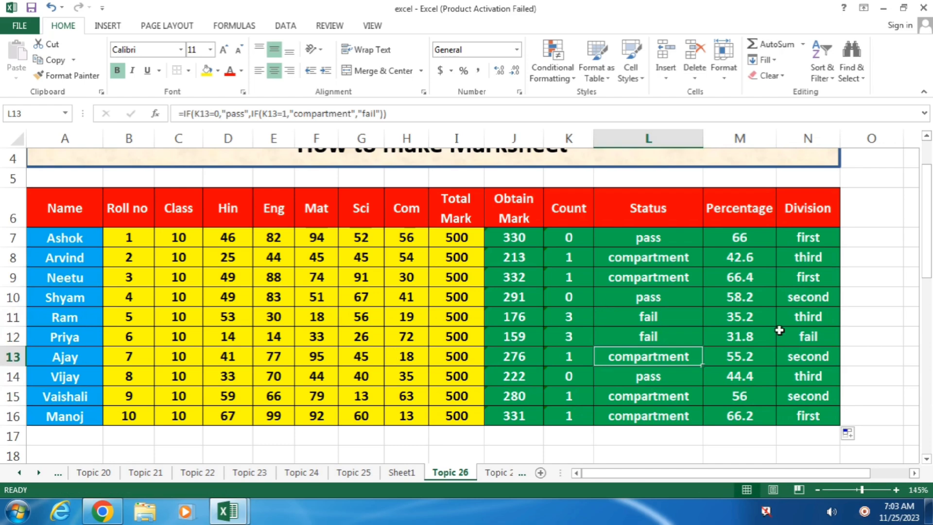
# Highlight the first condition in the Division formula note, then step through sheet tabs toward Topic 29.
pyautogui.scroll(-6, 682, 311)
pyautogui.scroll(-3, 682, 311)
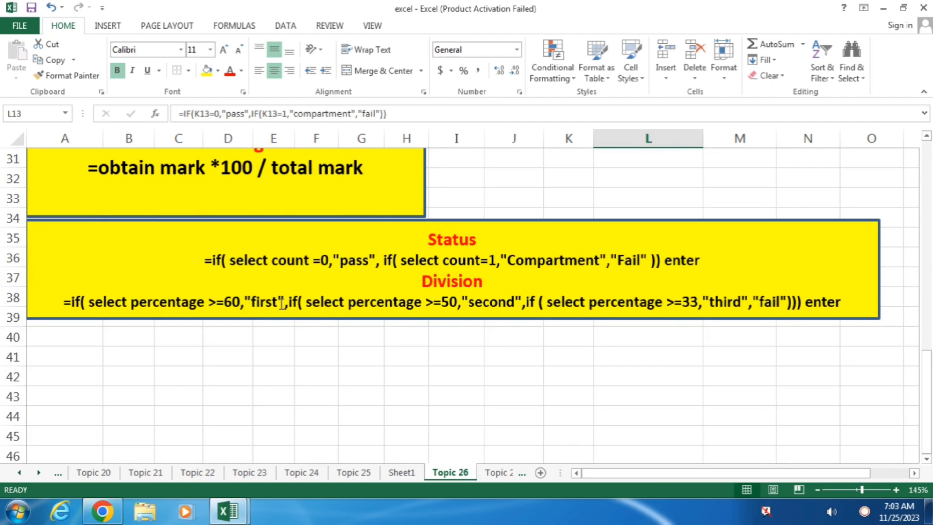
pyautogui.moveTo(288, 303); pyautogui.dragTo(80, 302)
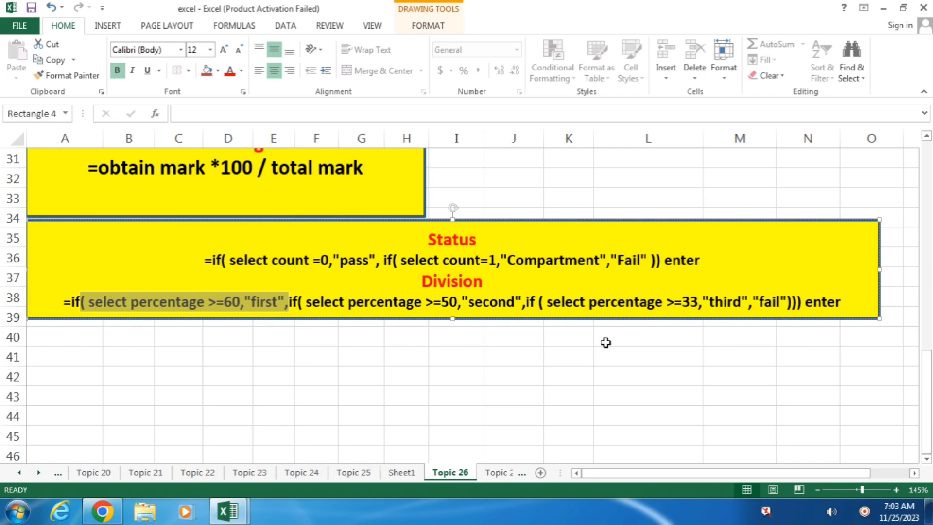
pyautogui.click(435, 372)
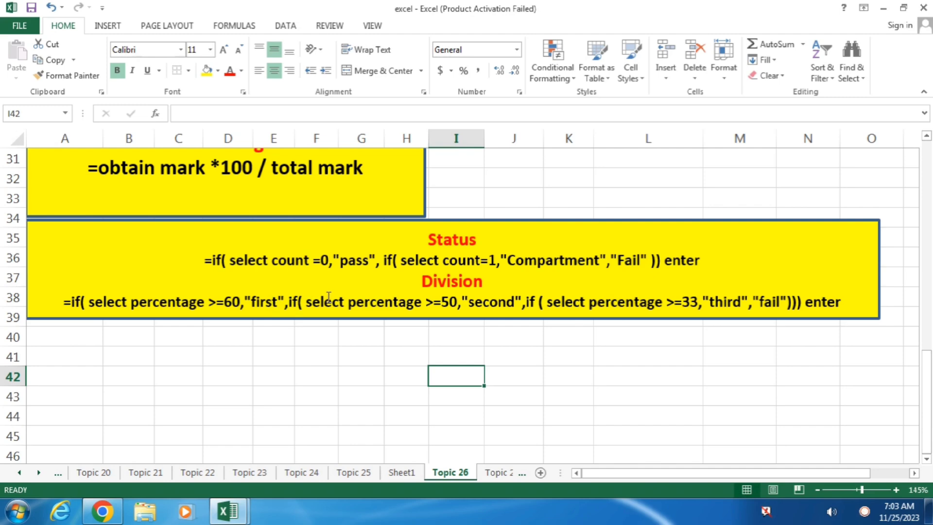
pyautogui.click(507, 475)
pyautogui.click(508, 475)
# On the Topic 29 sheet, enter the header First Name in B6.
pyautogui.click(509, 476)
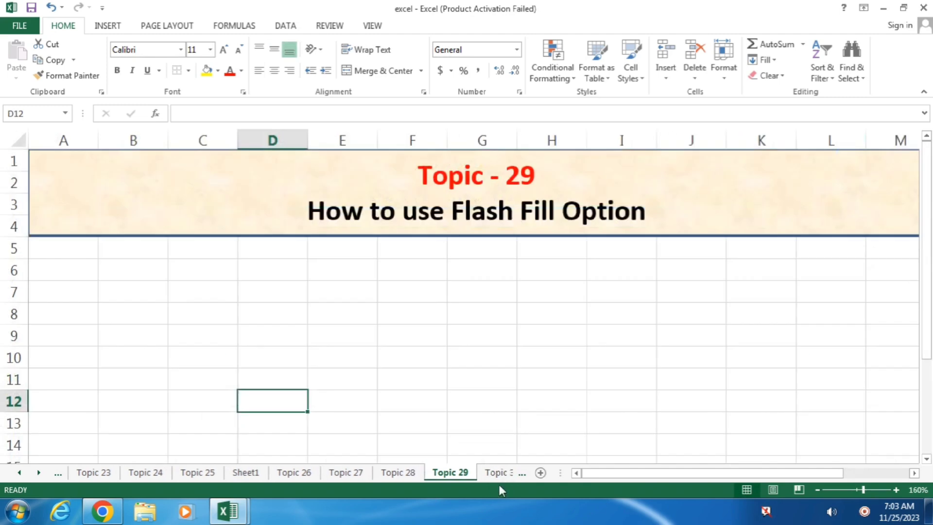
pyautogui.click(140, 269)
pyautogui.scroll(-2, 175, 341)
pyautogui.scroll(2, 178, 342)
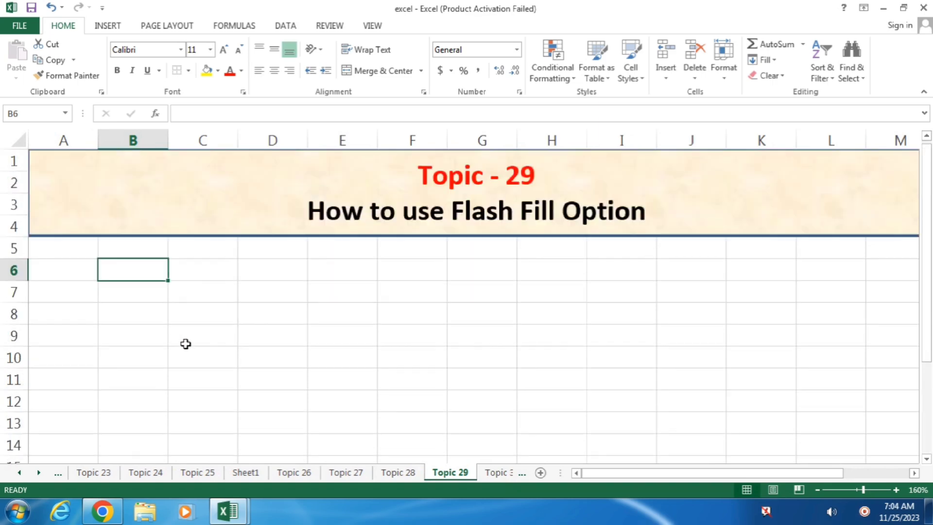
pyautogui.write('first')
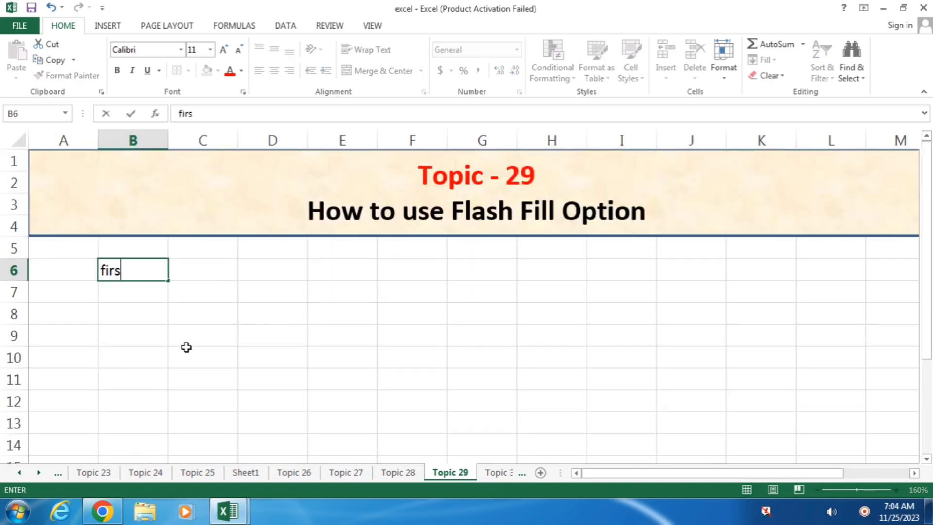
pyautogui.press('Tab')
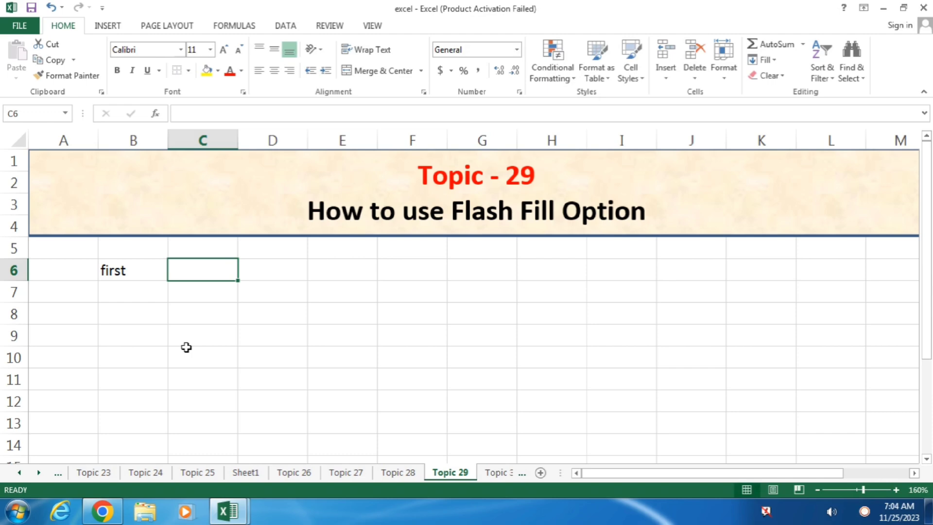
pyautogui.press('Left')
pyautogui.press('F2')
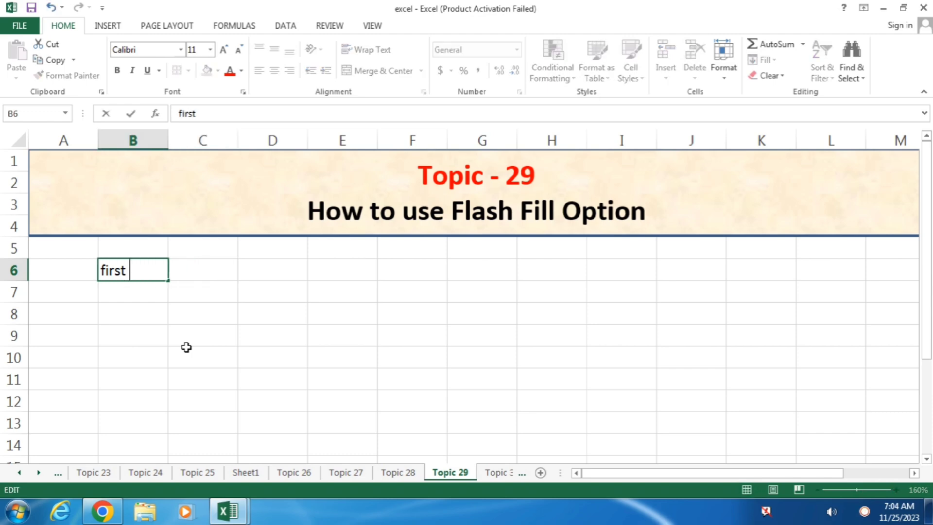
pyautogui.press('BackSpace')
pyautogui.press('BackSpace')
pyautogui.press('BackSpace')
pyautogui.press('BackSpace')
pyautogui.press('BackSpace')
pyautogui.press('BackSpace')
pyautogui.write('First N')
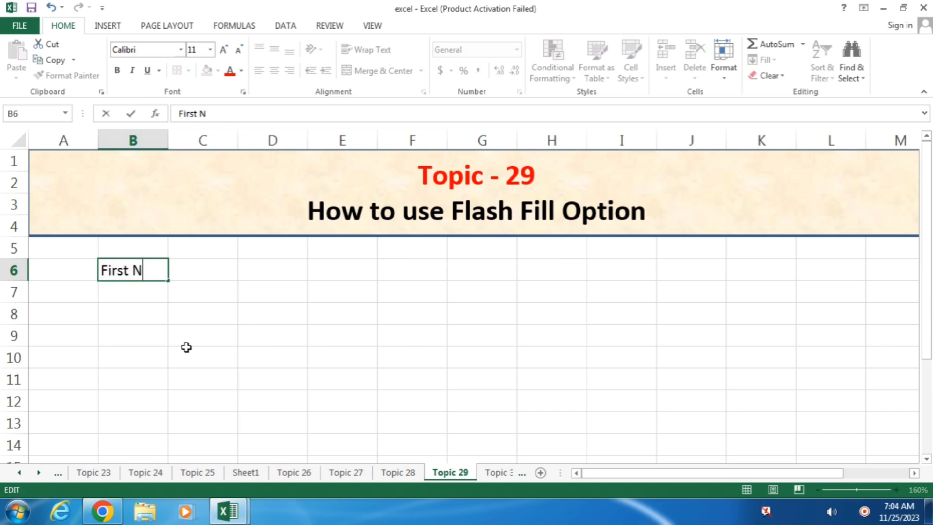
pyautogui.write('ame')
pyautogui.press('Tab')
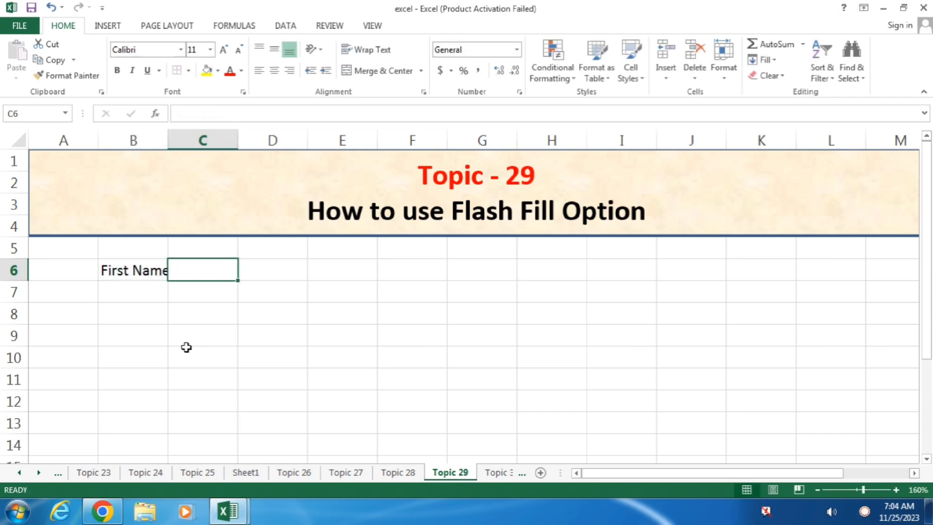
# Add Last Name in C6 and Full Name in D6, and widen columns B and C.
pyautogui.write('Last Name')
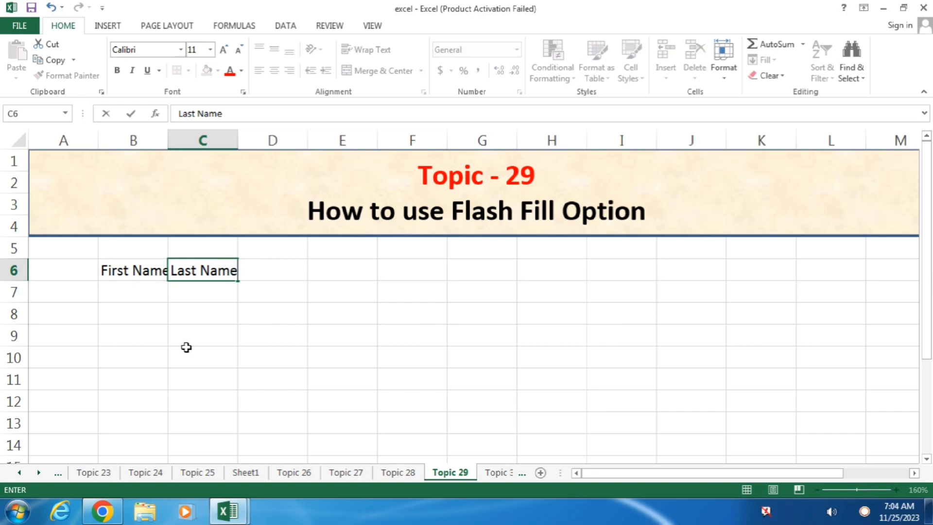
pyautogui.press('Tab')
pyautogui.write('Full ')
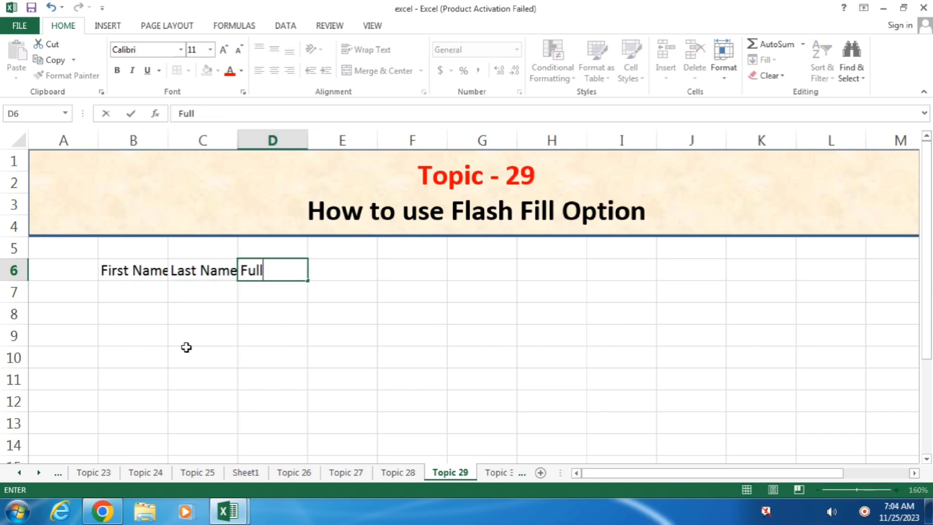
pyautogui.write('Name')
pyautogui.press('Return')
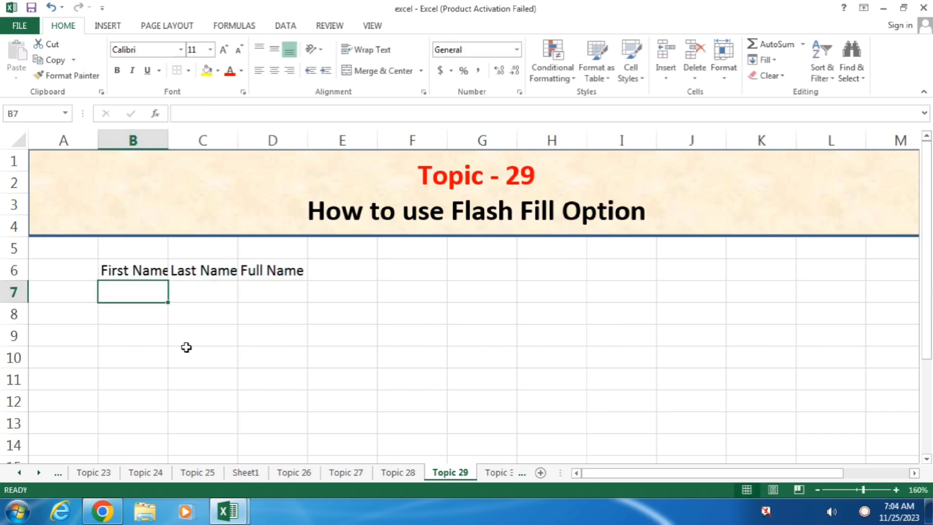
pyautogui.moveTo(168, 140); pyautogui.dragTo(179, 140)
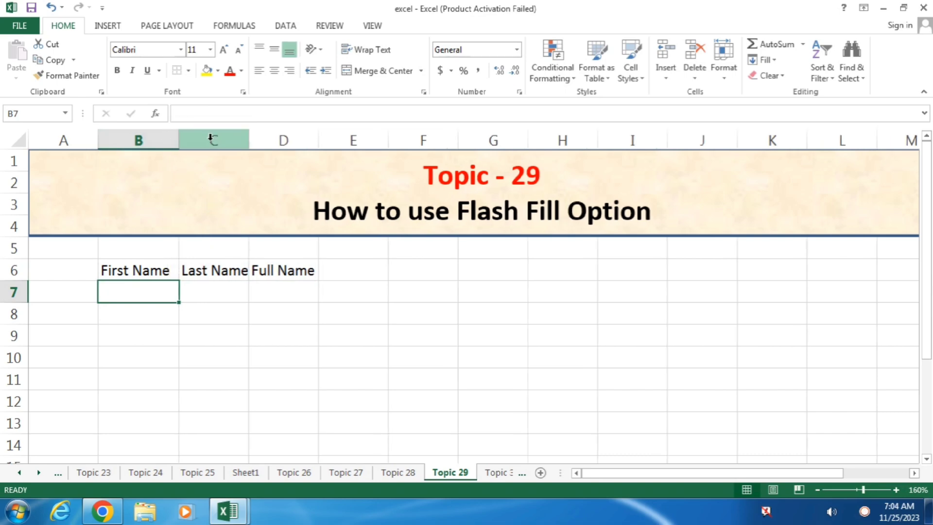
pyautogui.moveTo(249, 140); pyautogui.dragTo(257, 140)
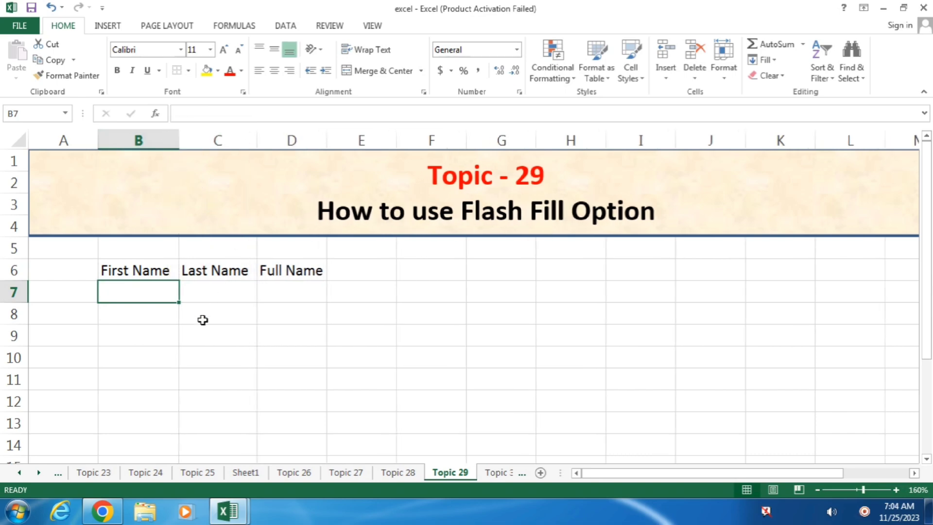
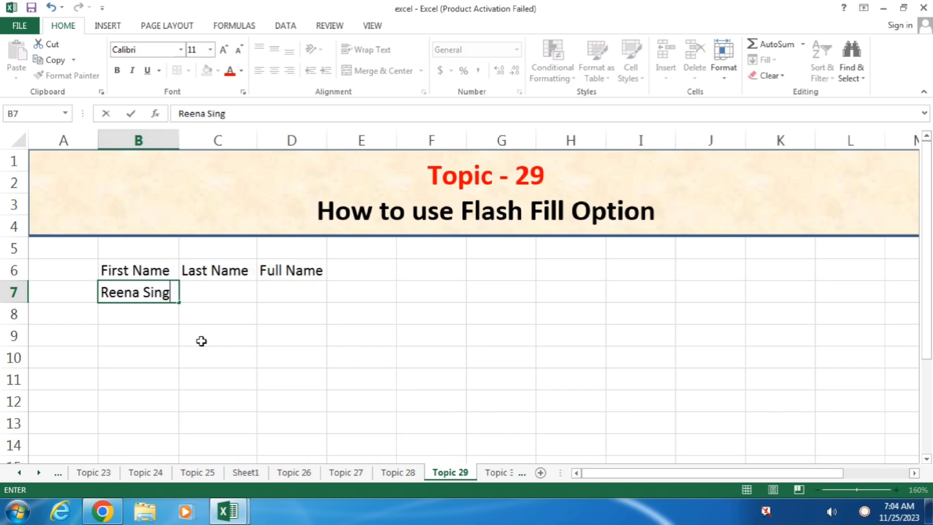
# Enter the first two people's first names in B7:B8 and surnames in C7:C8.
pyautogui.press('Tab')
pyautogui.write('S')
pyautogui.press('BackSpace')
pyautogui.write('Singh')
pyautogui.press('Return')
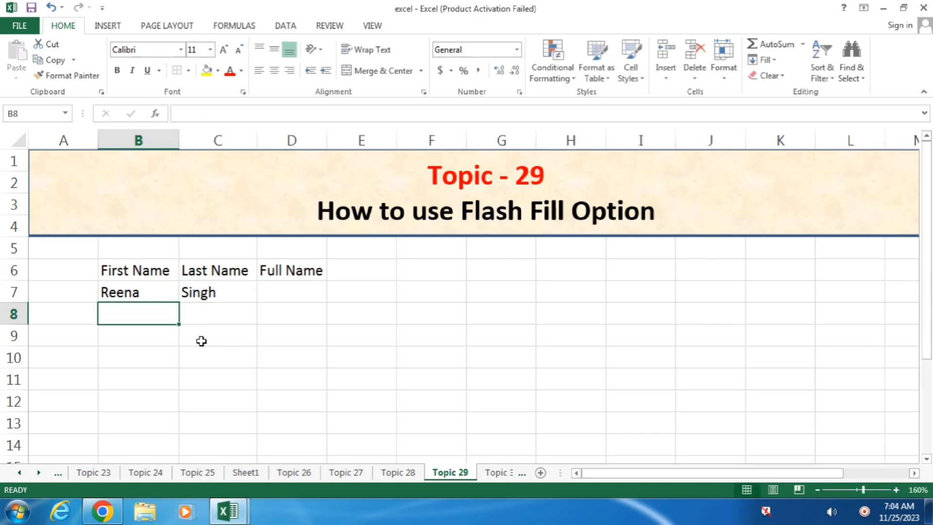
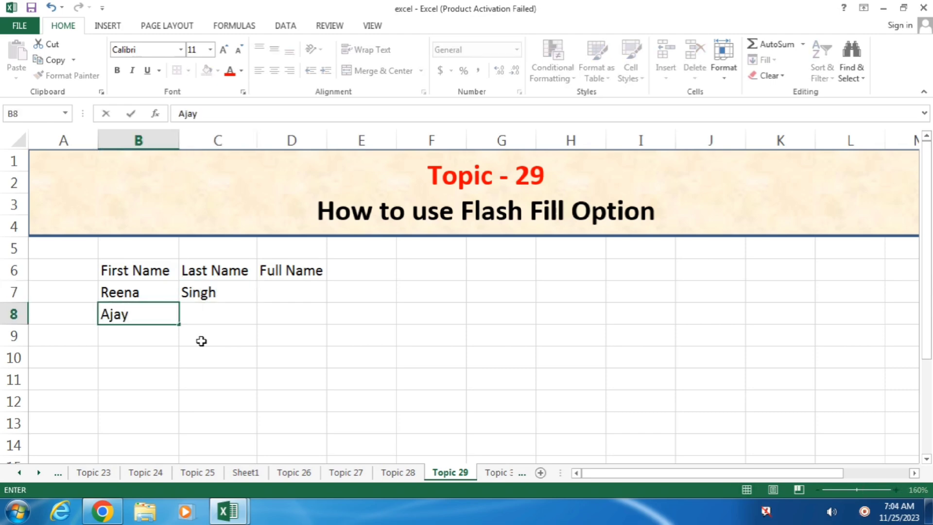
pyautogui.press('Tab')
pyautogui.press('Return')
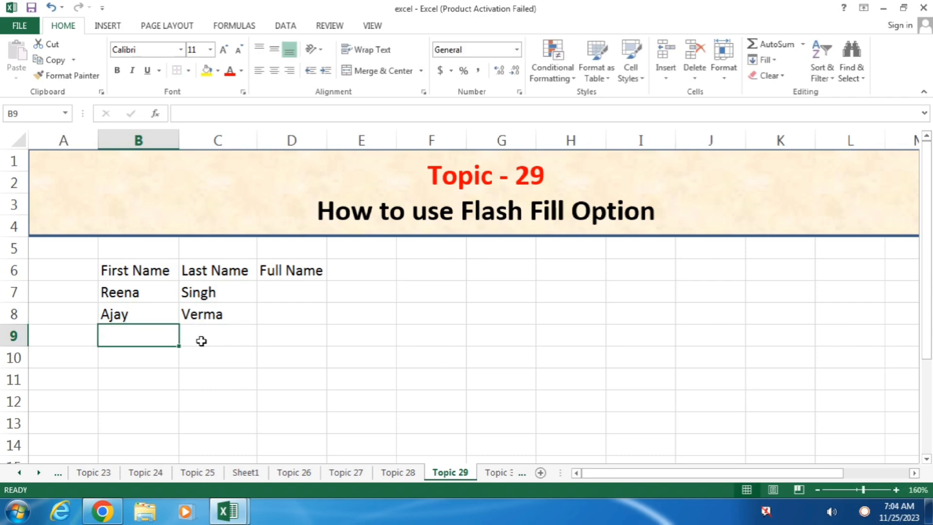
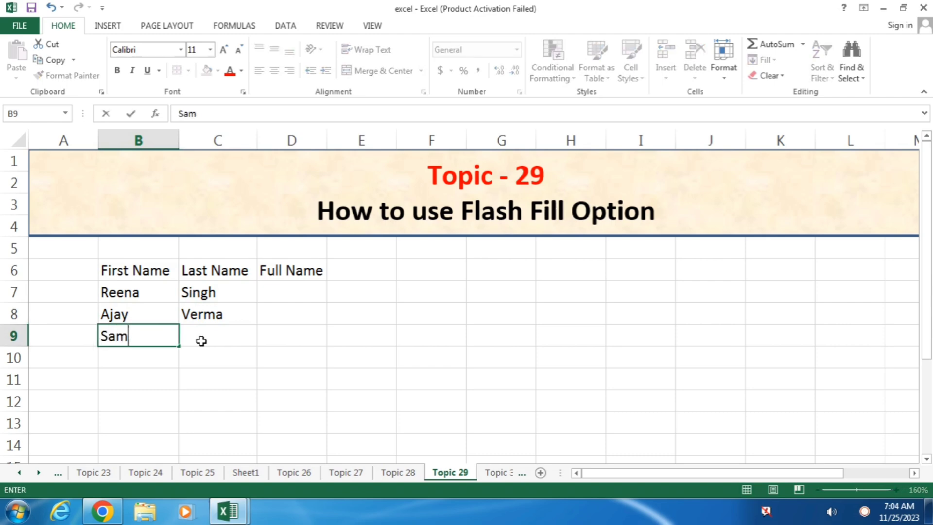
# Enter the third and fourth people's first and last names in rows 9 and 10.
pyautogui.press('Tab')
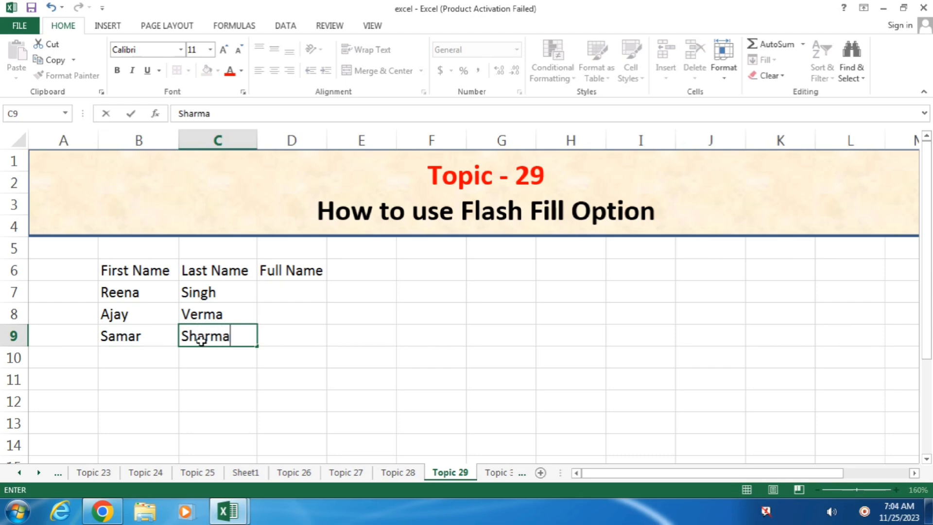
pyautogui.press('Return')
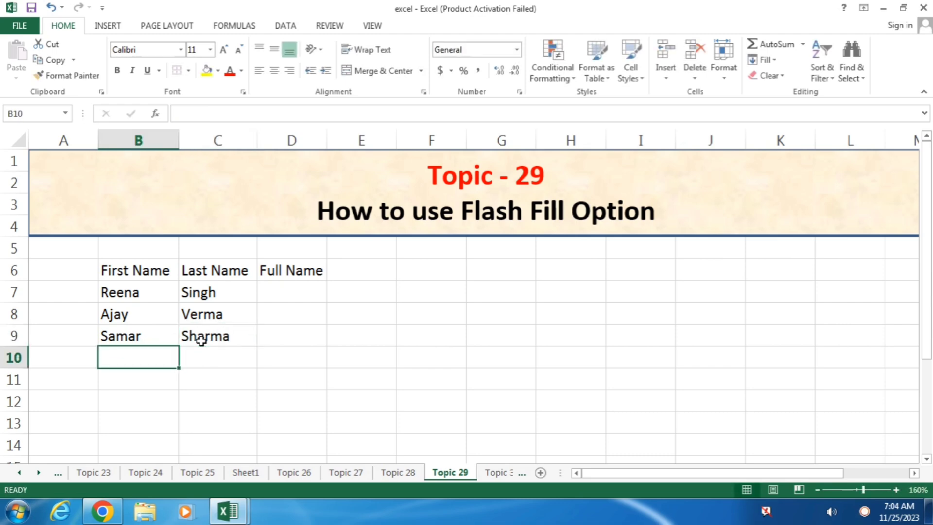
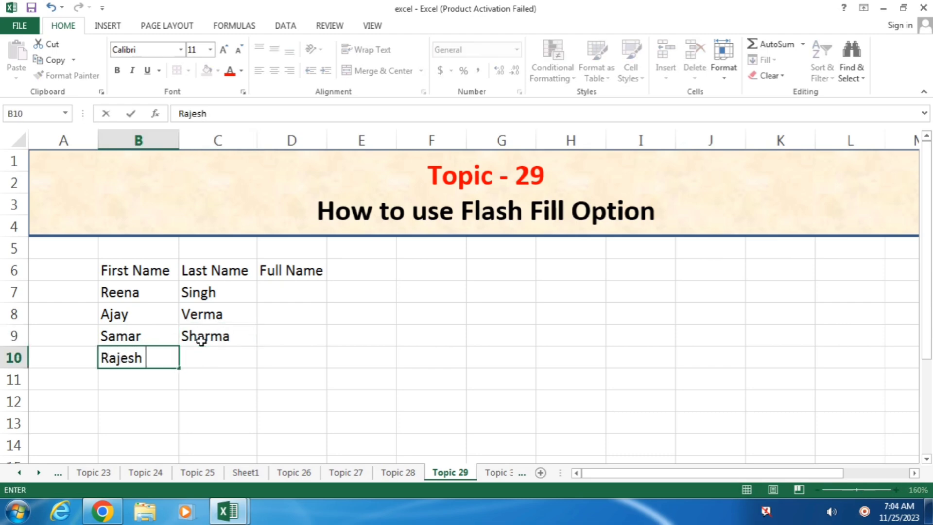
pyautogui.press('Tab')
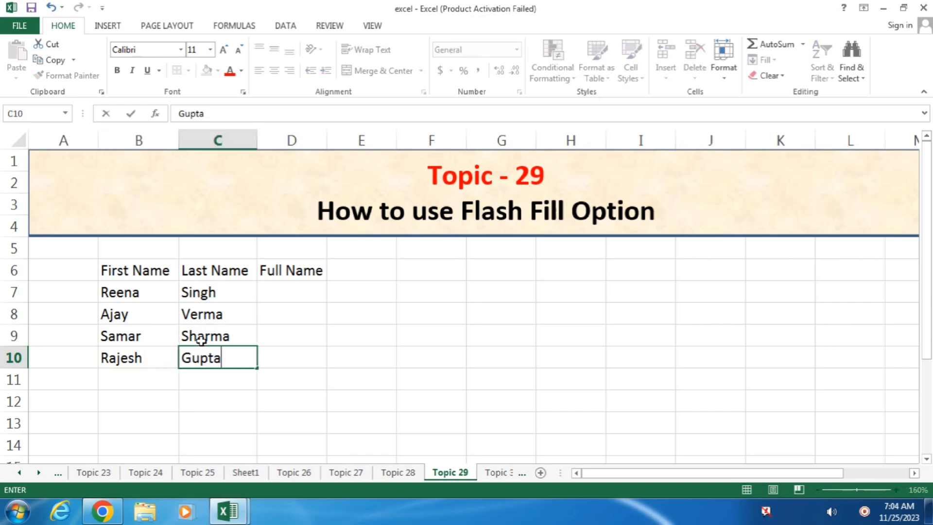
pyautogui.press('Tab')
pyautogui.press('Up')
pyautogui.press('Up')
pyautogui.press('Up')
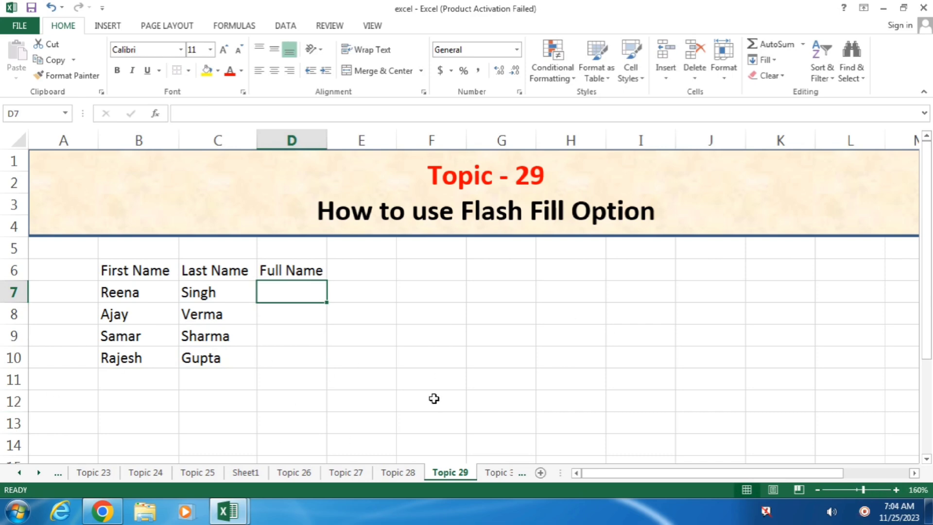
pyautogui.click(134, 294)
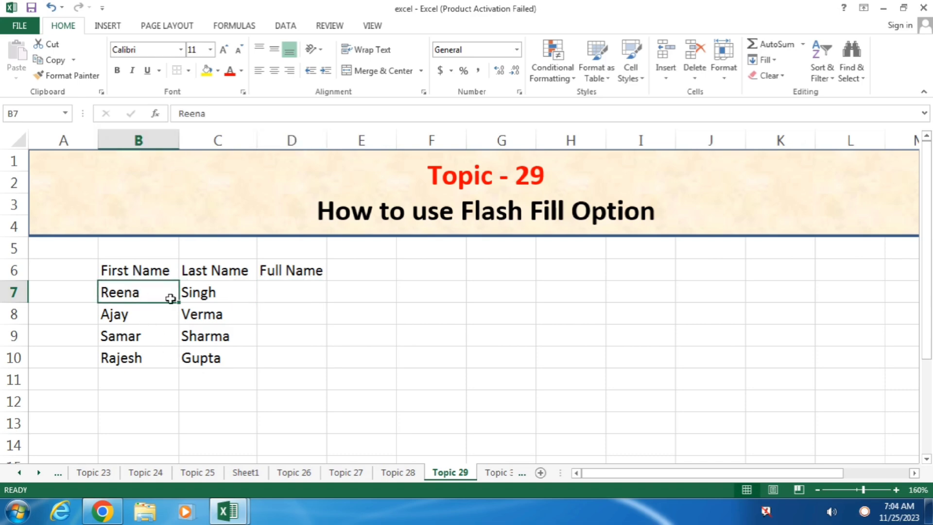
pyautogui.click(227, 293)
pyautogui.click(320, 285)
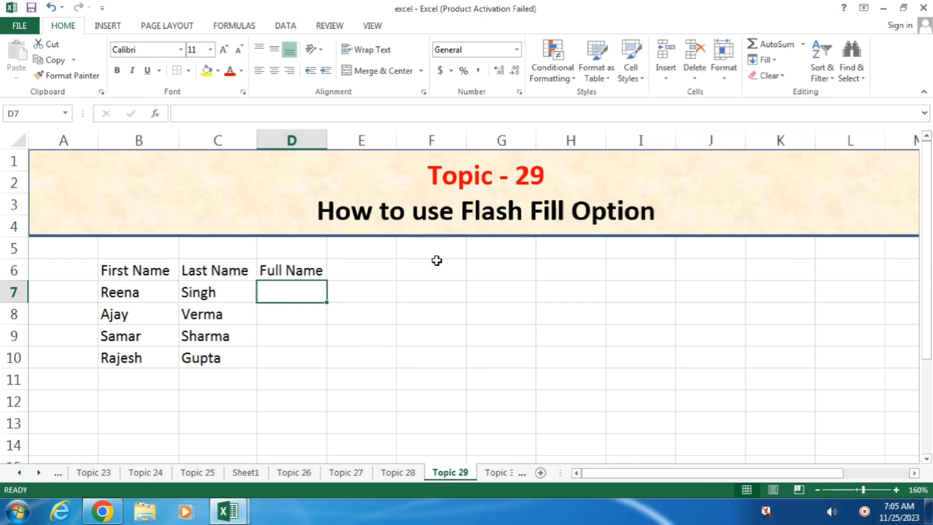
pyautogui.write('=con')
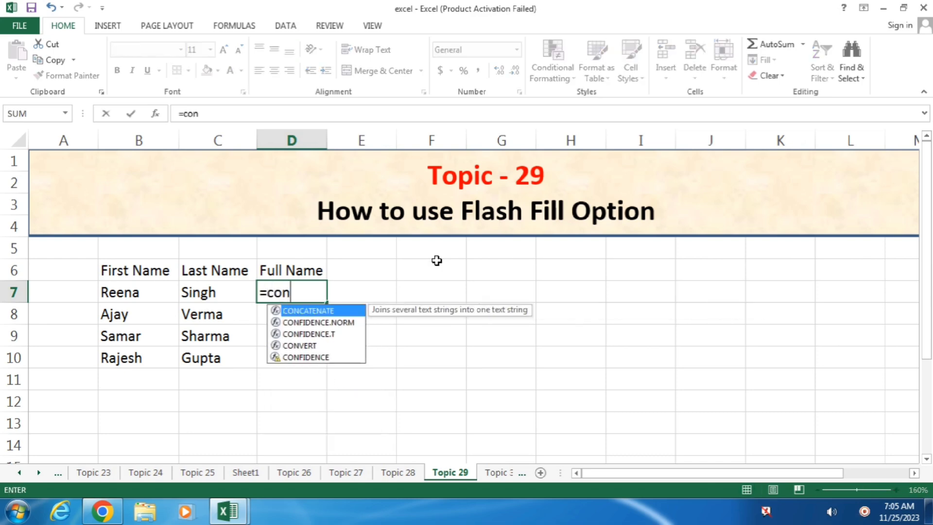
pyautogui.press('Tab')
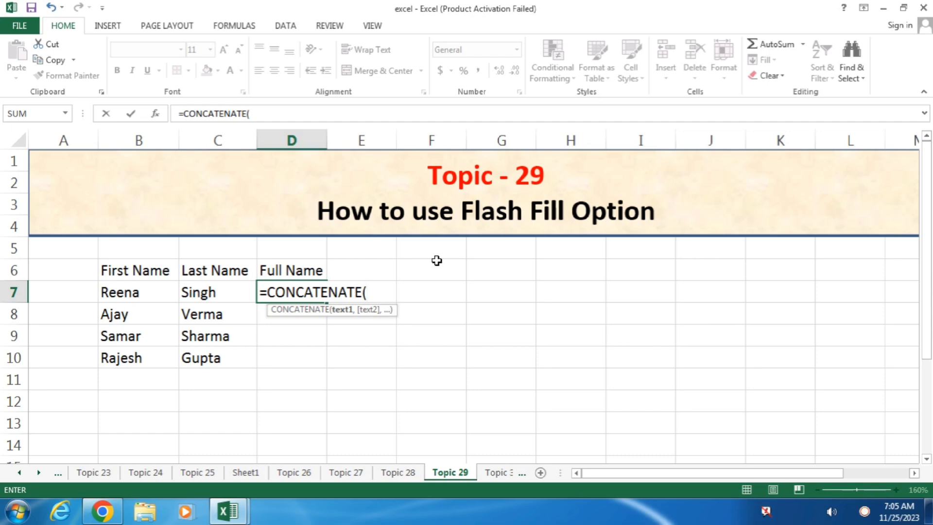
pyautogui.click(140, 292)
pyautogui.write(',')
pyautogui.click(212, 291)
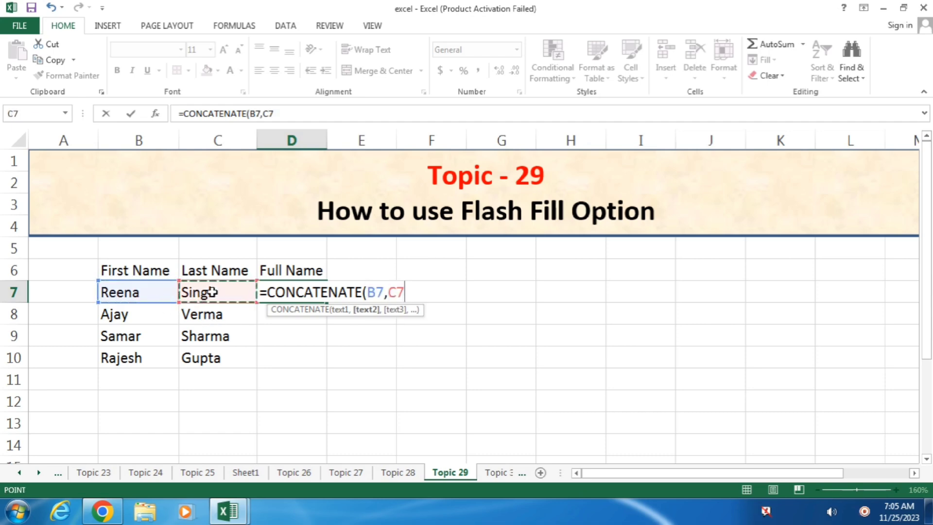
pyautogui.write(')')
pyautogui.press('Return')
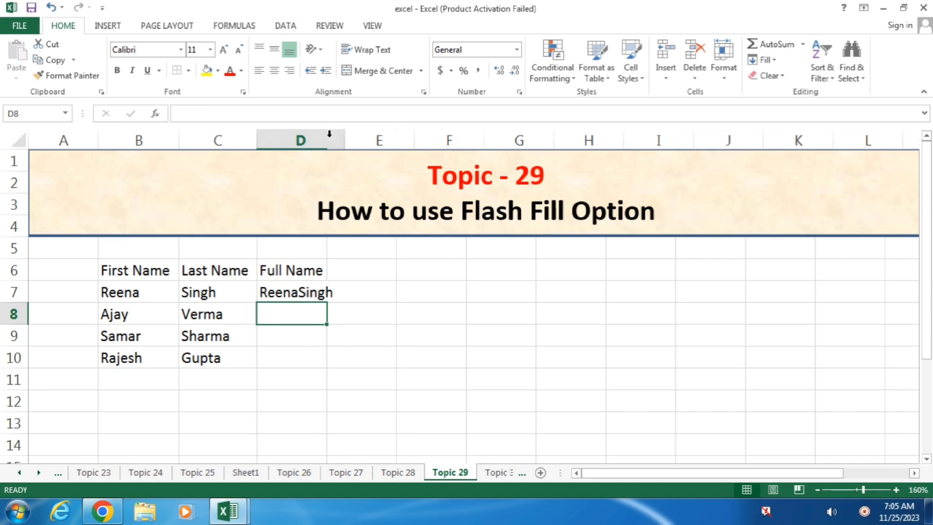
pyautogui.moveTo(327, 140); pyautogui.dragTo(345, 140)
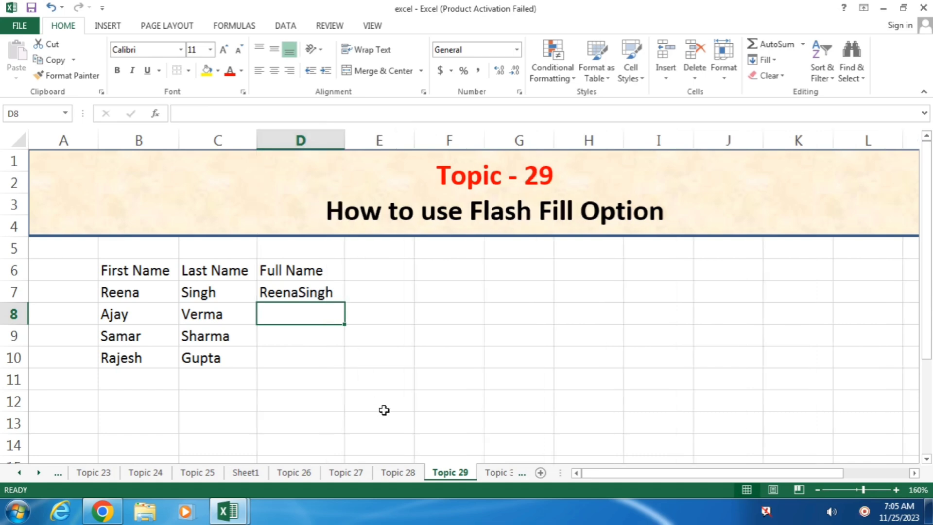
pyautogui.click(314, 290)
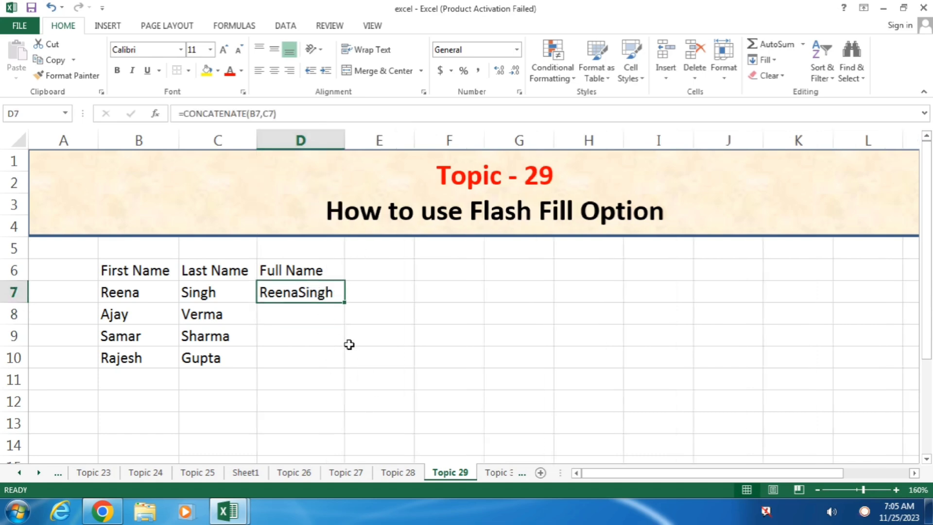
pyautogui.press('F2')
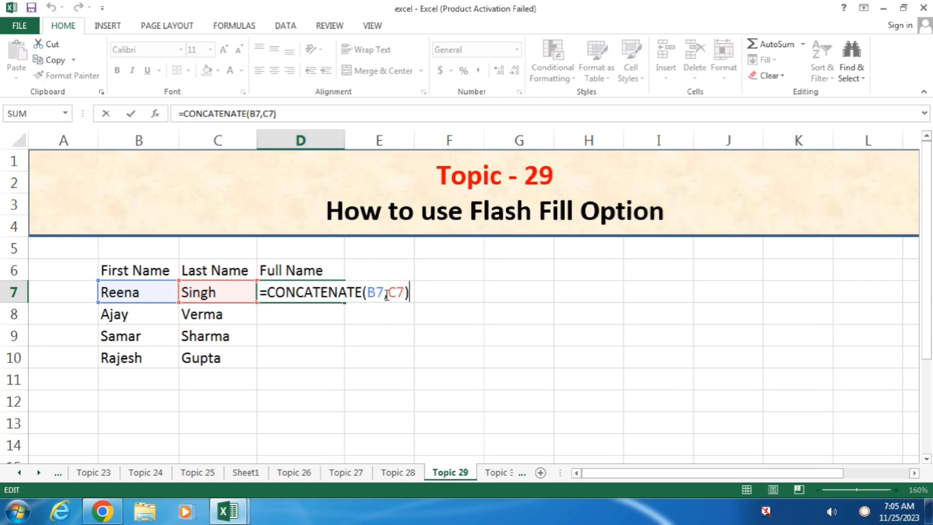
pyautogui.click(386, 293)
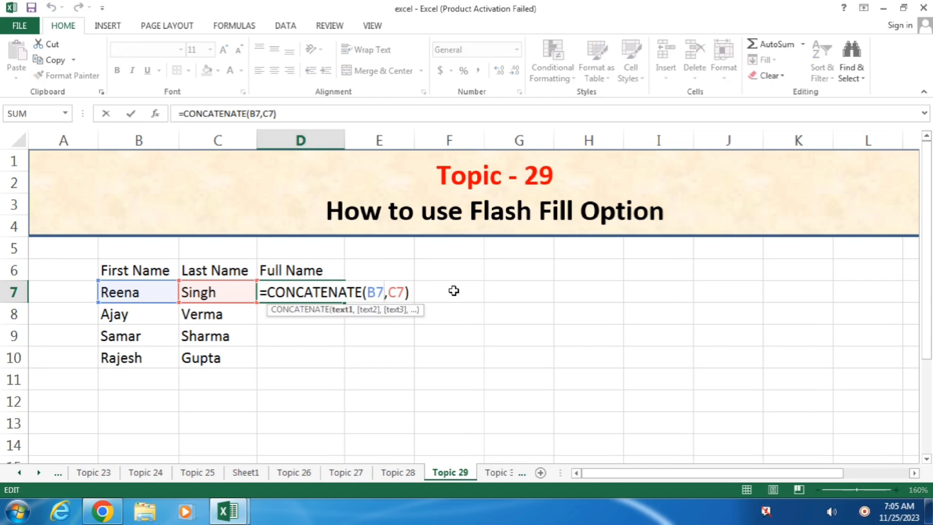
pyautogui.hotkey('ctrl', 'Return')
pyautogui.press('Delete')
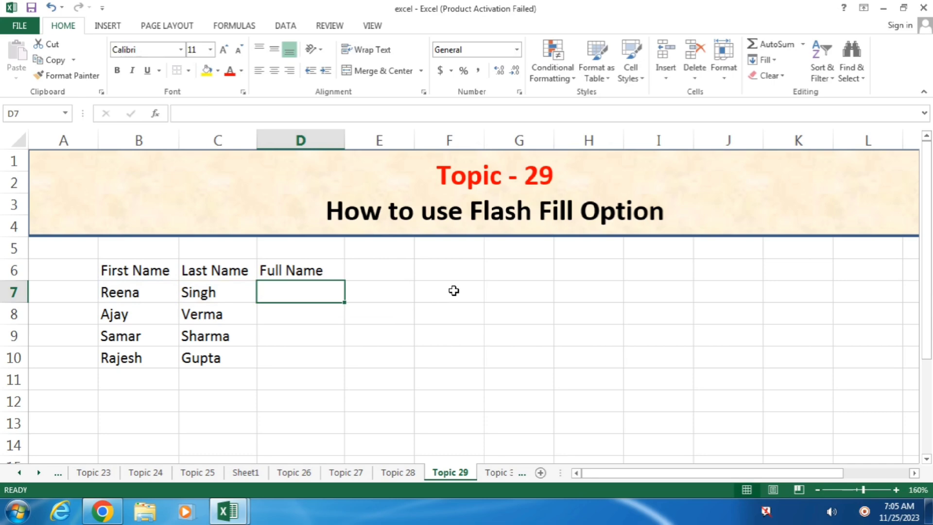
pyautogui.press('BackSpace')
pyautogui.write('=con')
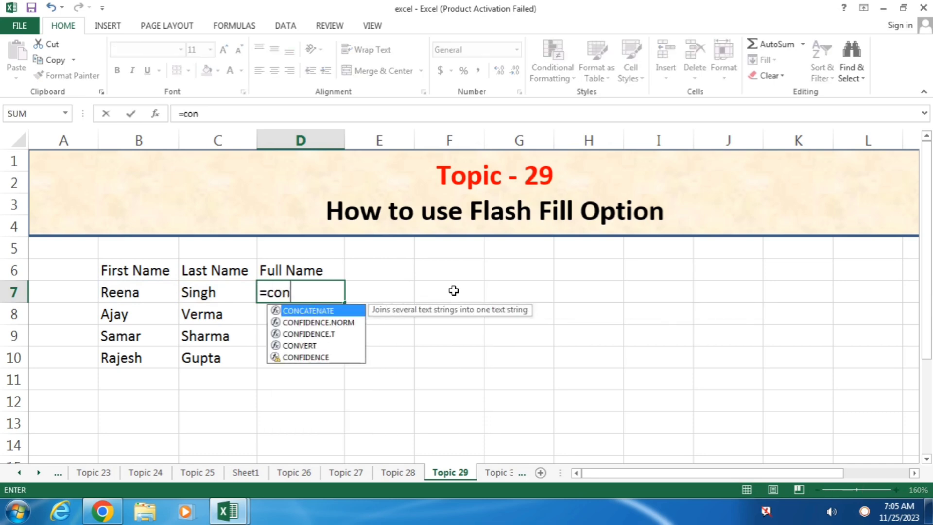
pyautogui.press('Tab')
pyautogui.press('Left')
pyautogui.press('Left')
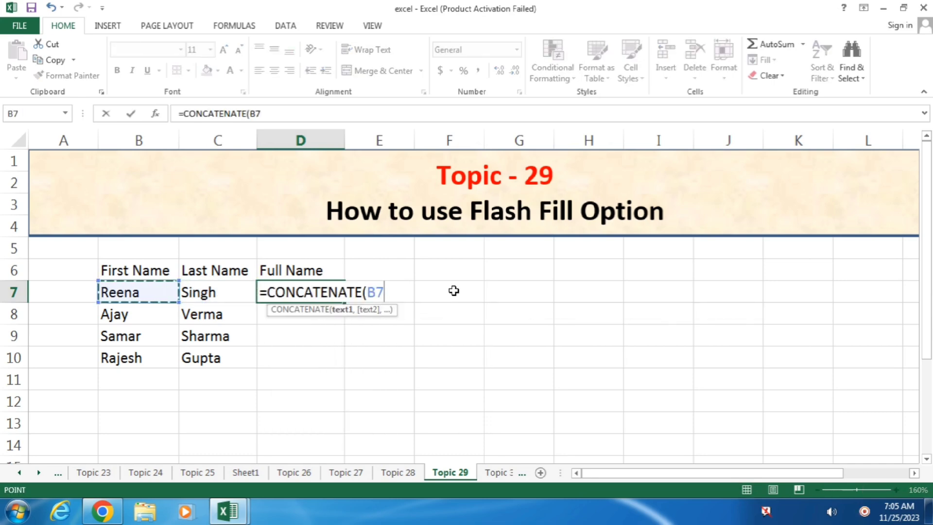
pyautogui.write(',')
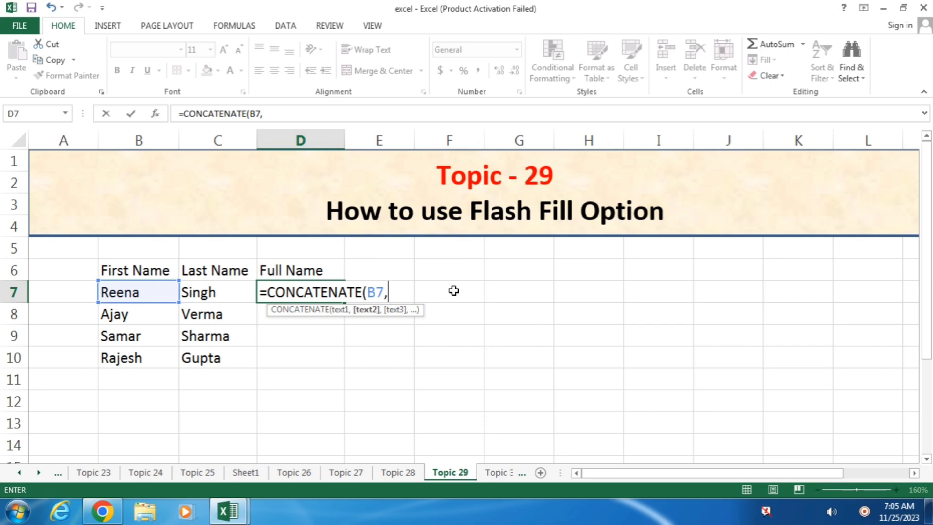
pyautogui.write('" ",')
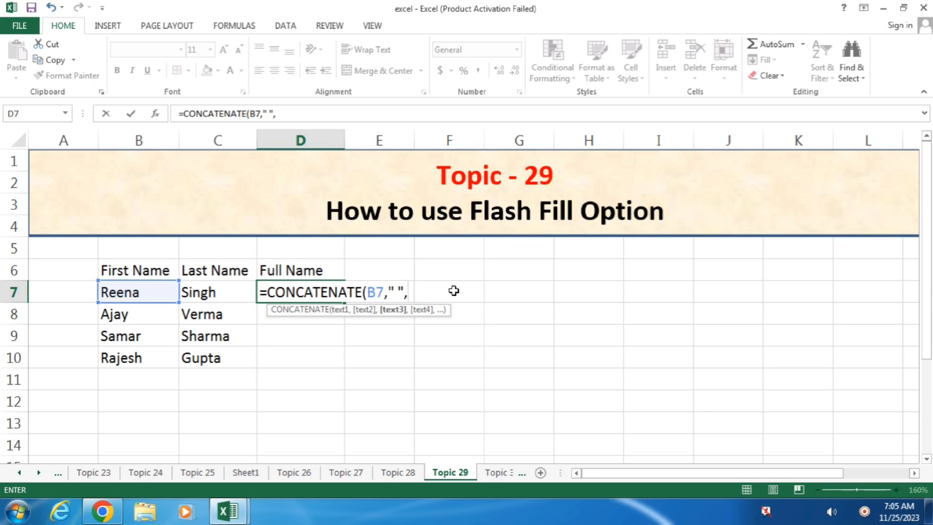
pyautogui.click(213, 293)
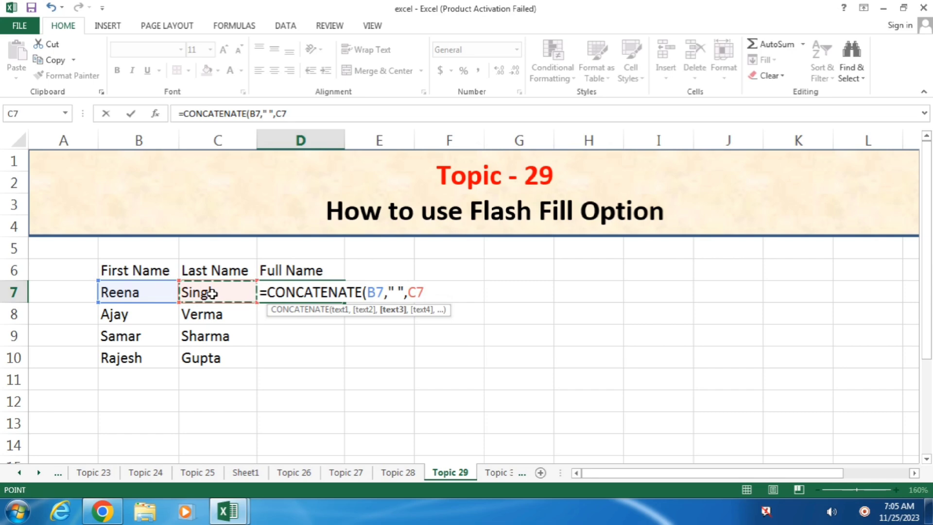
pyautogui.write(')')
pyautogui.press('Return')
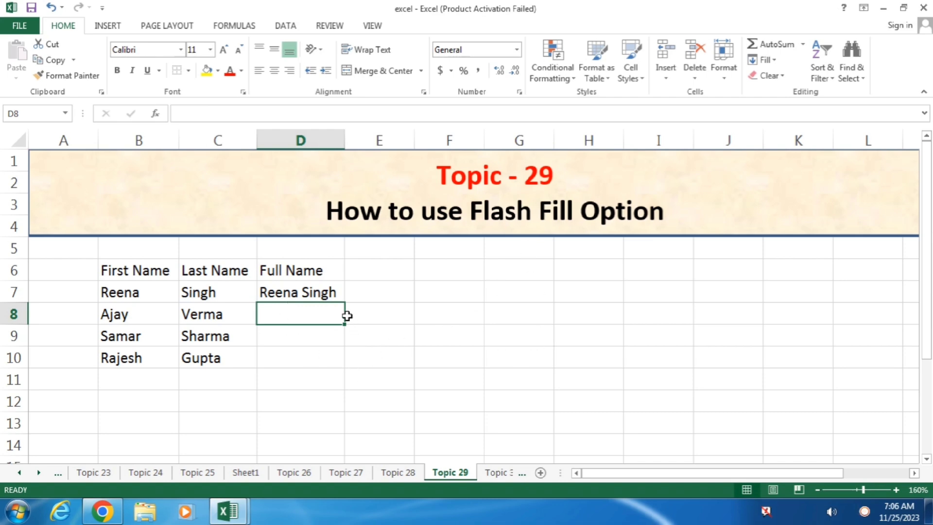
pyautogui.click(333, 295)
pyautogui.press('Delete')
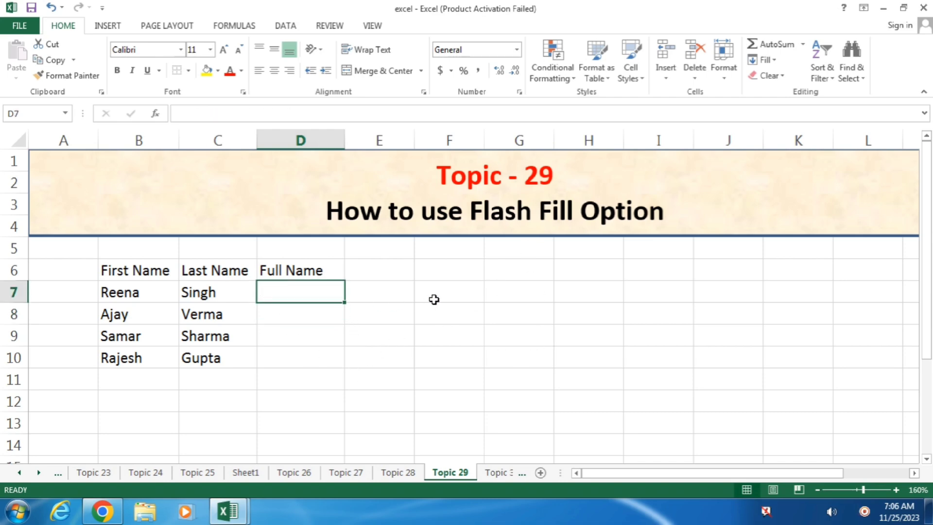
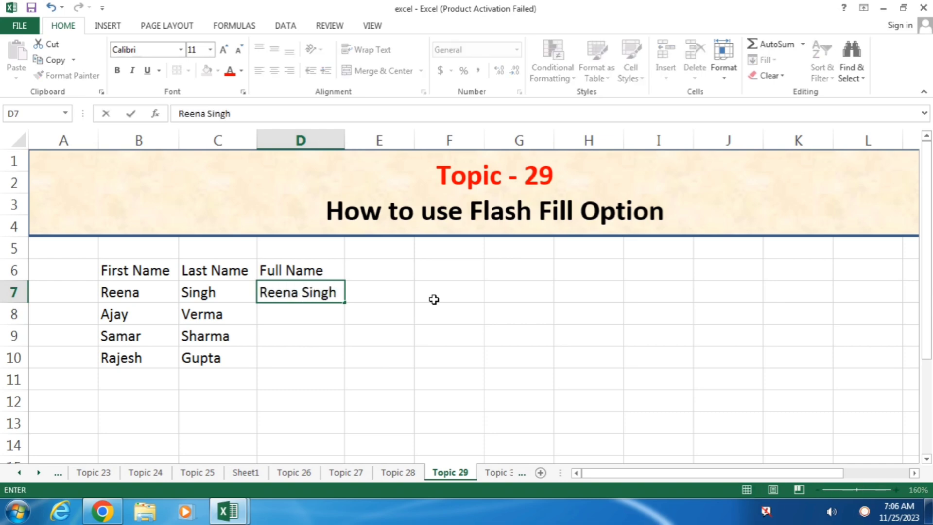
pyautogui.press('Return')
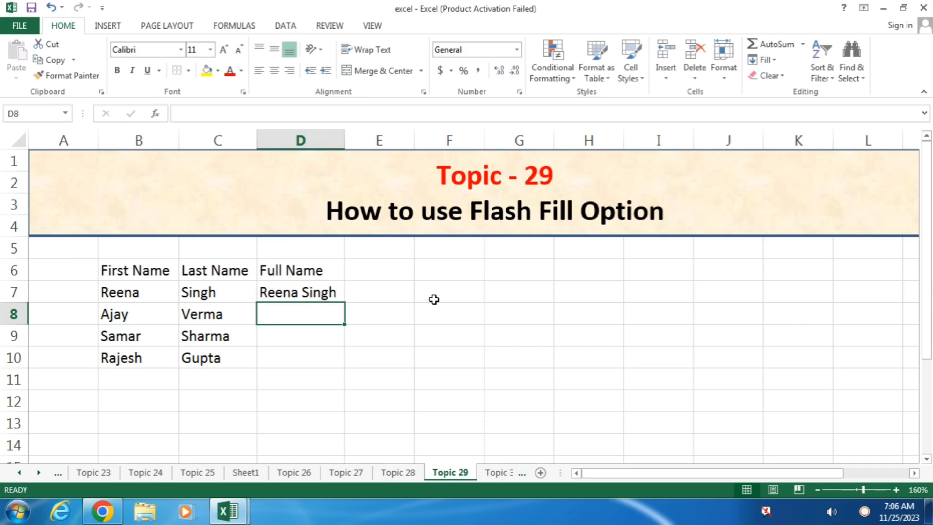
# Flash Fill the remaining full names from the Data tab and select D7:D10.
pyautogui.click(373, 28)
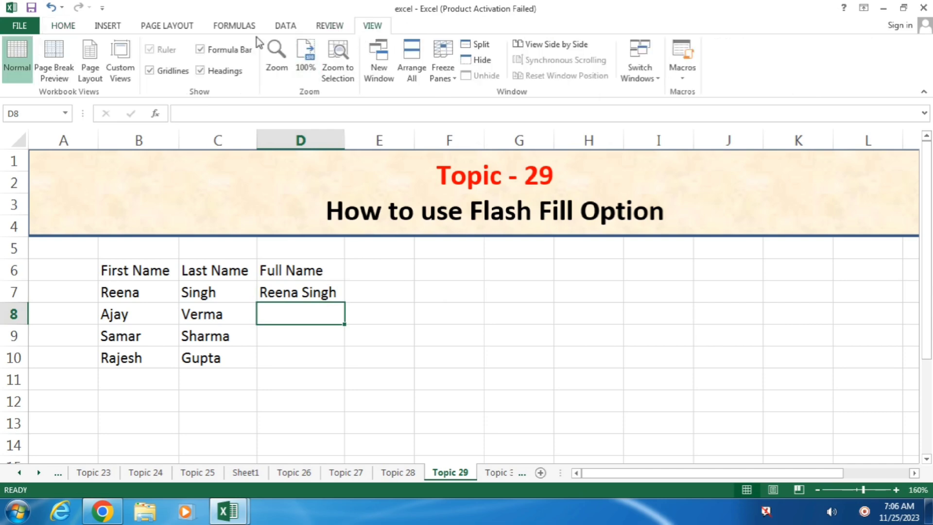
pyautogui.click(284, 25)
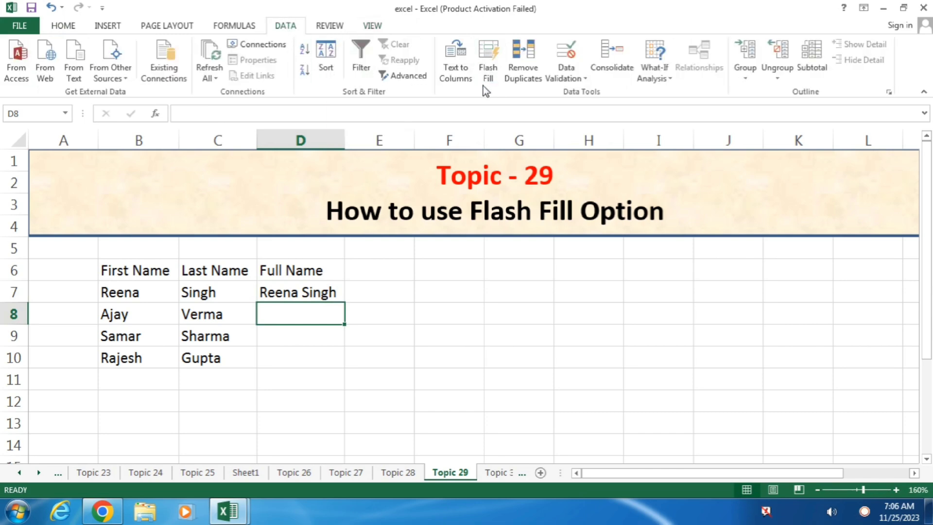
pyautogui.click(488, 59)
pyautogui.click(603, 271)
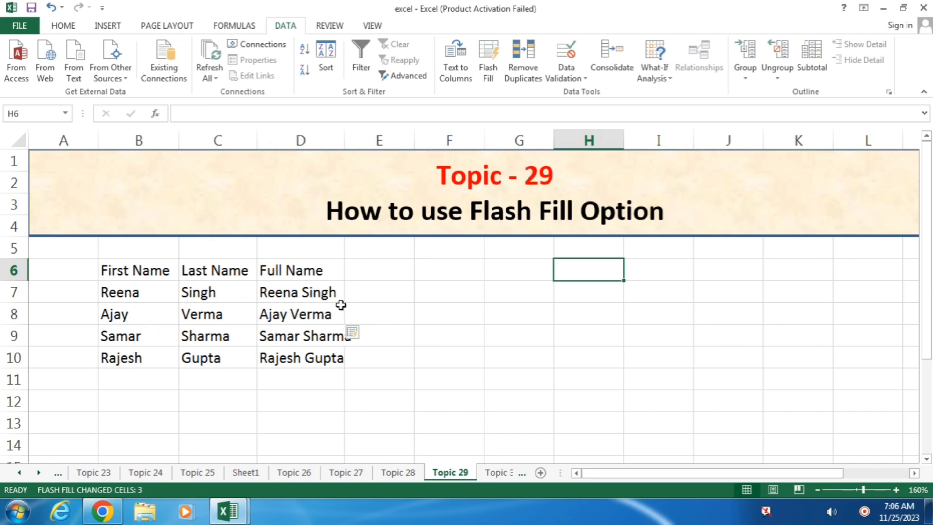
pyautogui.moveTo(323, 297); pyautogui.dragTo(309, 363)
pyautogui.press('Delete')
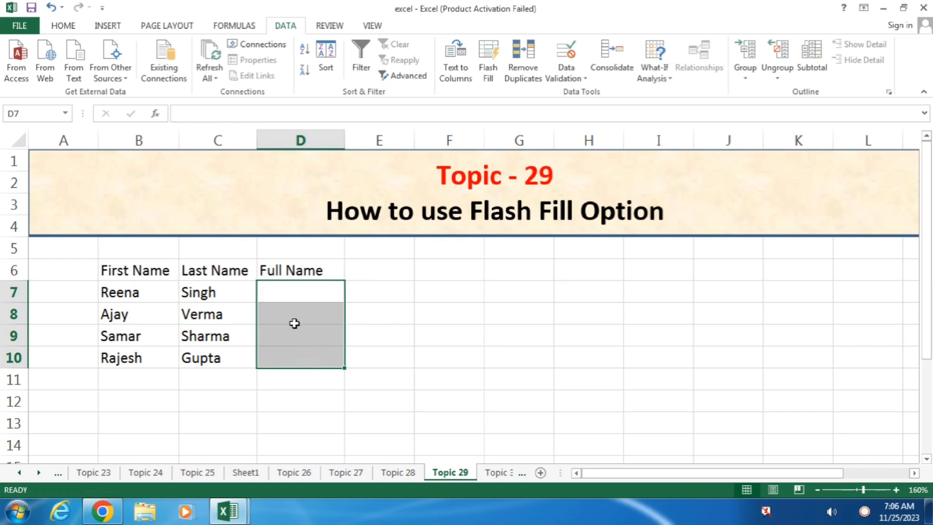
pyautogui.click(321, 296)
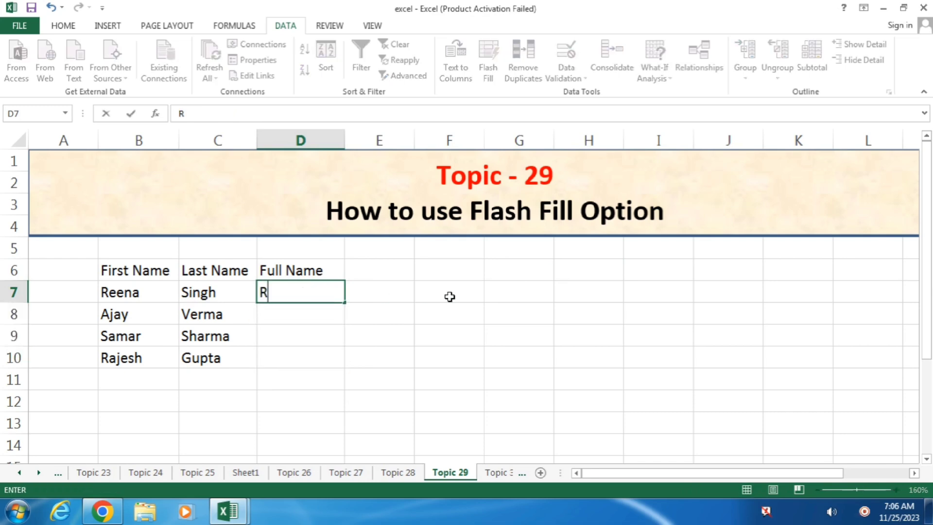
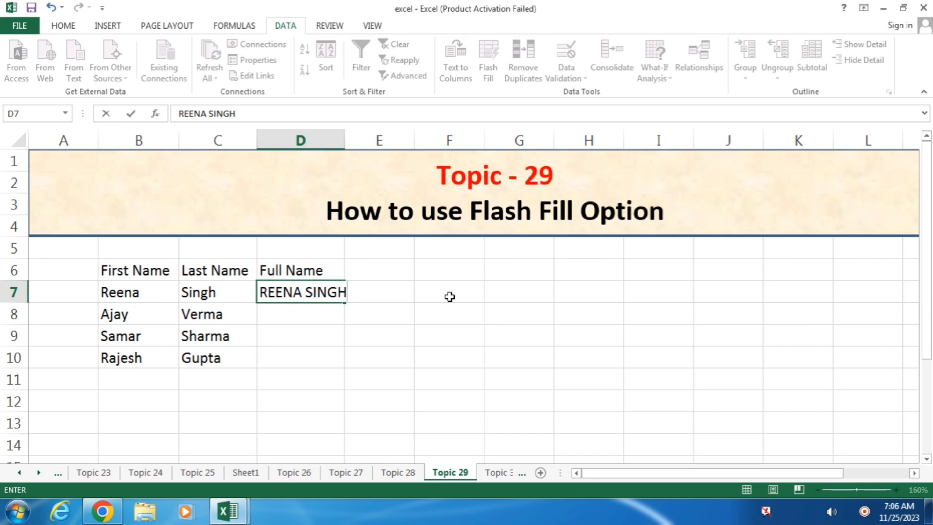
pyautogui.press('Return')
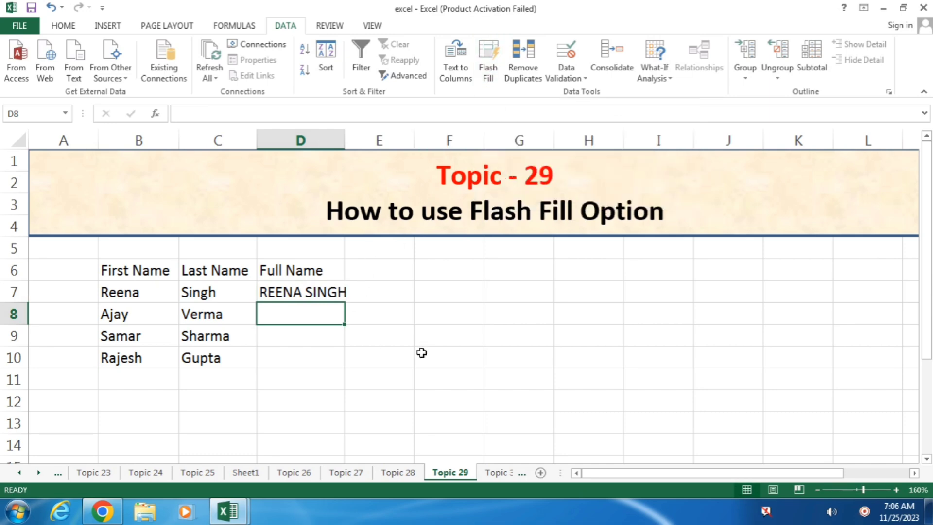
pyautogui.hotkey('ctrl', 'e')
pyautogui.click(544, 358)
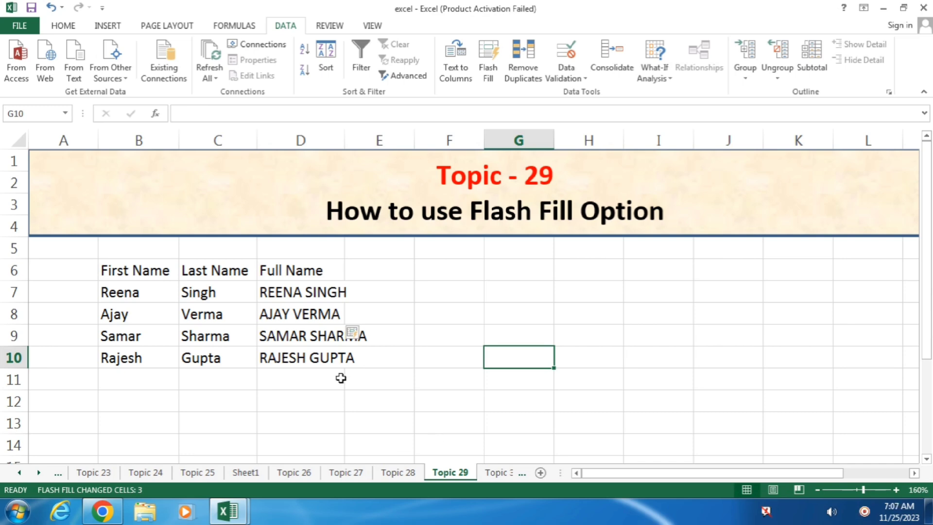
pyautogui.moveTo(299, 293); pyautogui.dragTo(304, 360)
pyautogui.press('Delete')
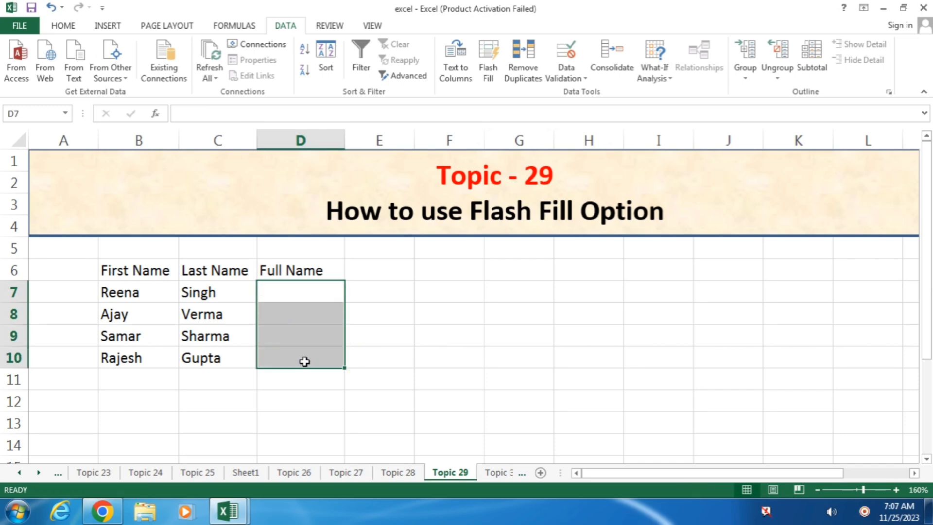
pyautogui.click(305, 299)
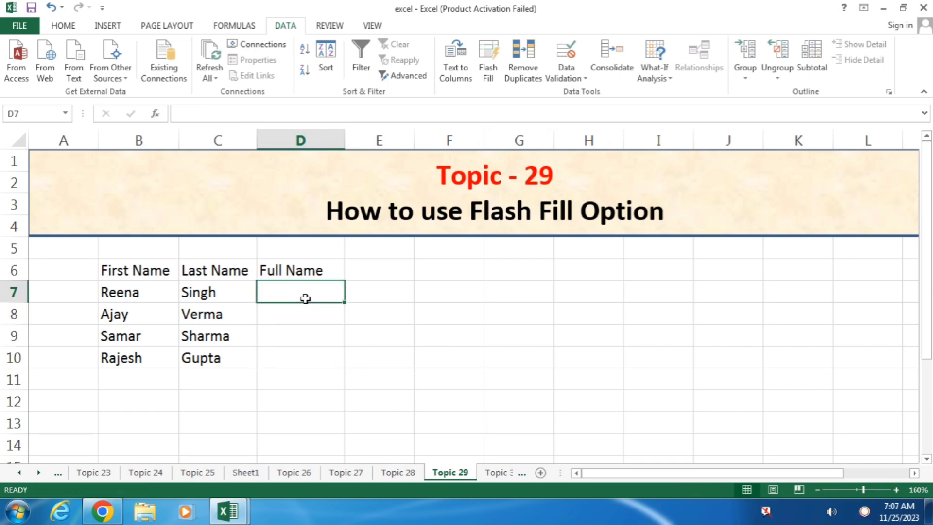
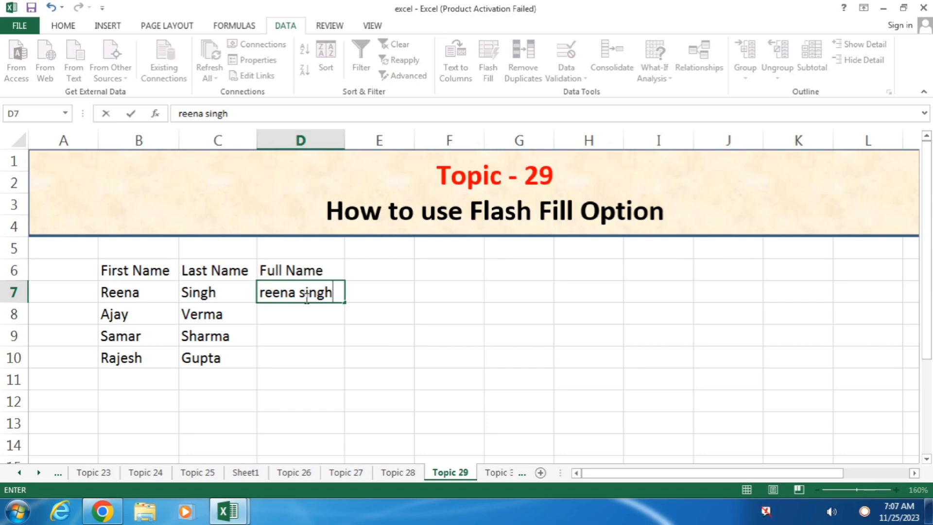
pyautogui.press('Return')
pyautogui.hotkey('ctrl', 'e')
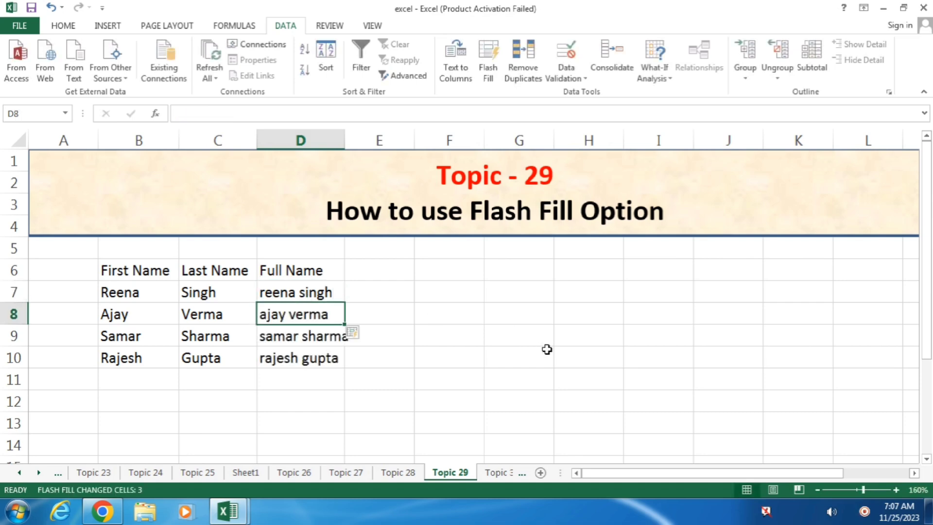
pyautogui.click(547, 352)
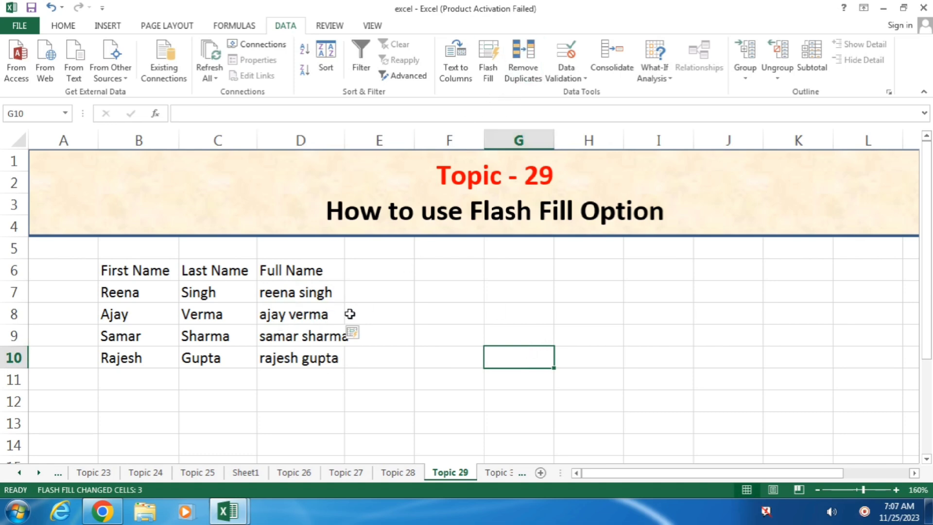
# Add the headings 'First' in E6 and 'Last' in F6.
pyautogui.moveTo(297, 291); pyautogui.dragTo(316, 349)
pyautogui.click(394, 272)
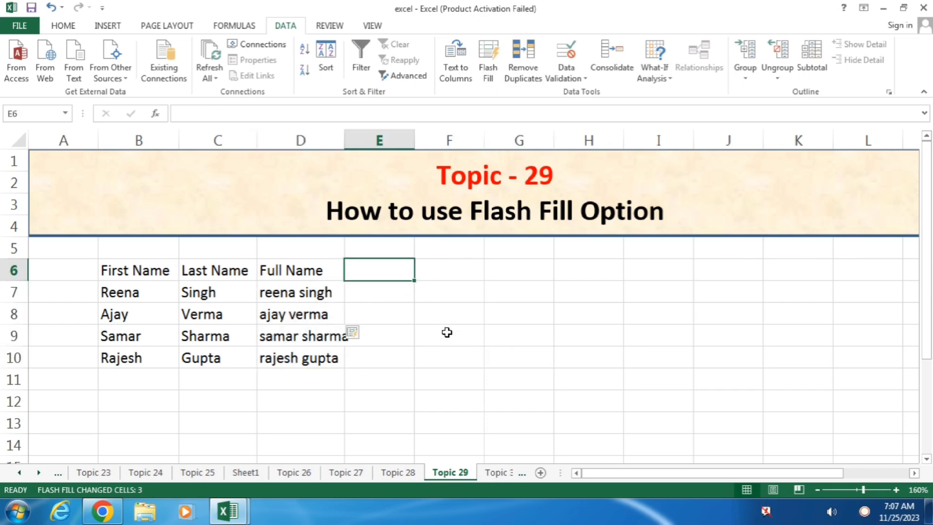
pyautogui.write('First')
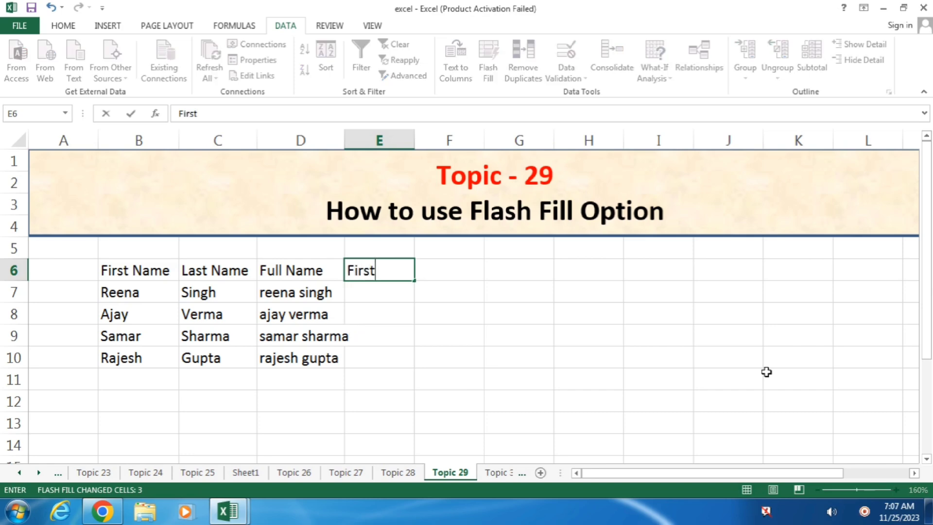
pyautogui.press('Tab')
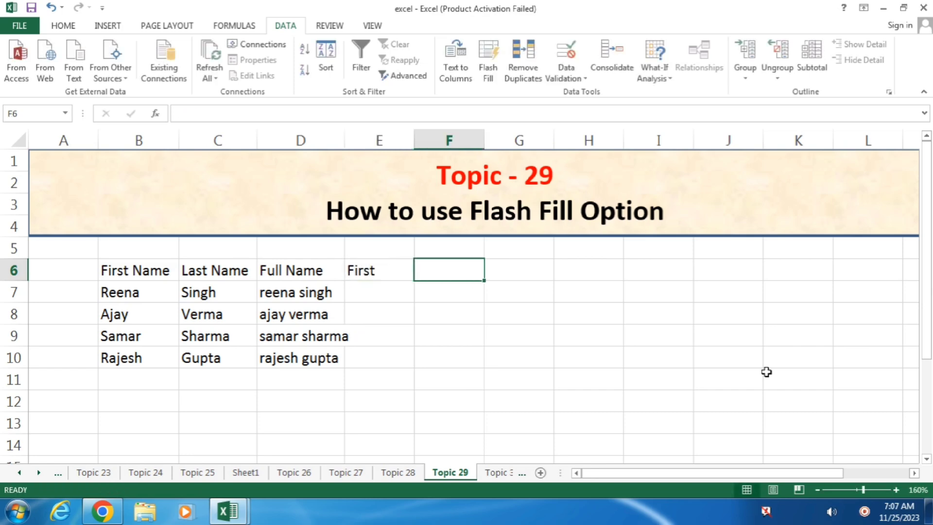
pyautogui.write('Last')
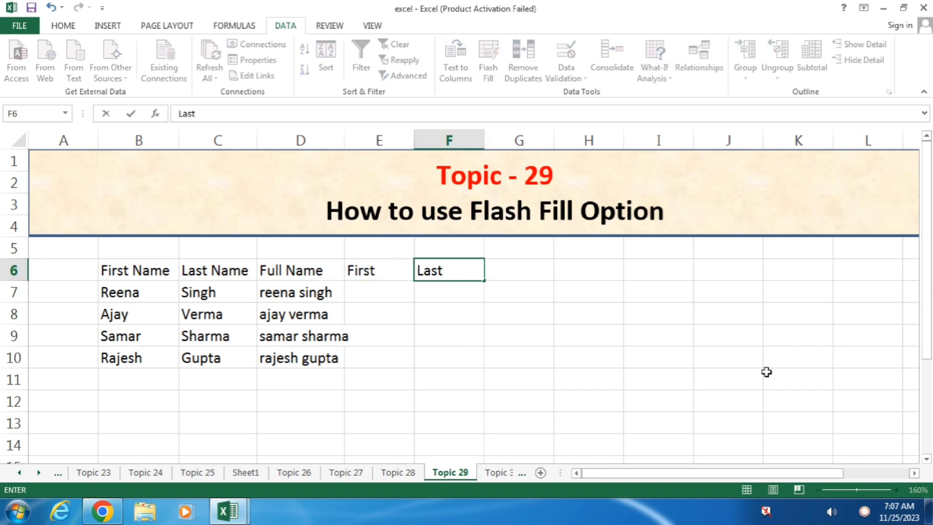
pyautogui.press('Return')
# Flash Fill the First column from the example 'Reena' in E7.
pyautogui.press('Left')
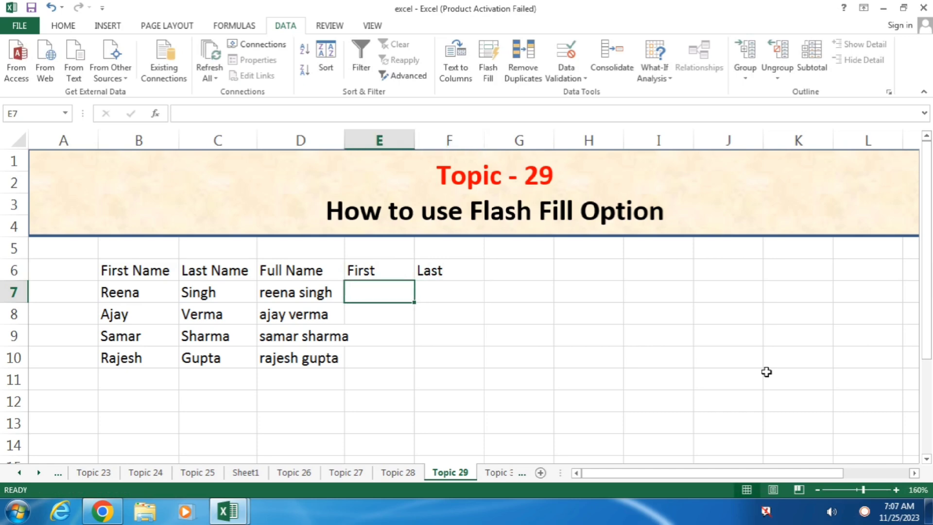
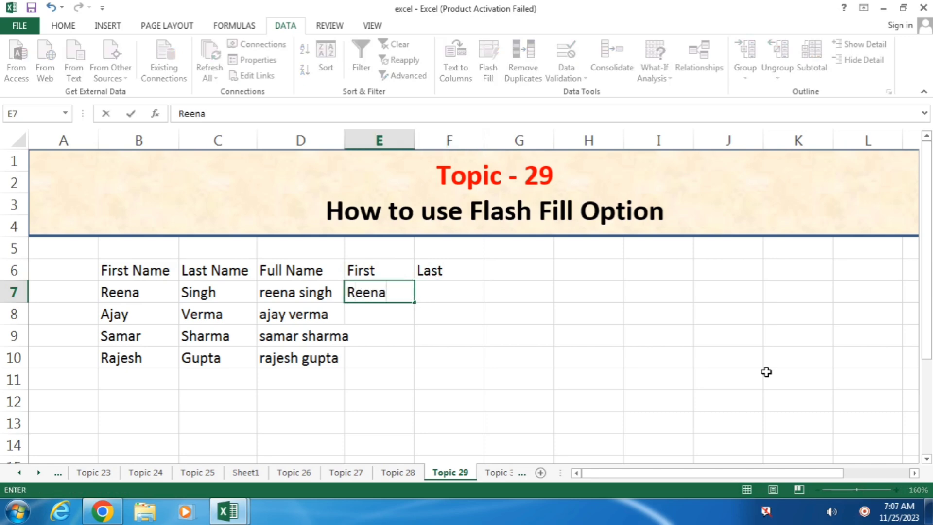
pyautogui.press('Return')
pyautogui.hotkey('ctrl', 'e')
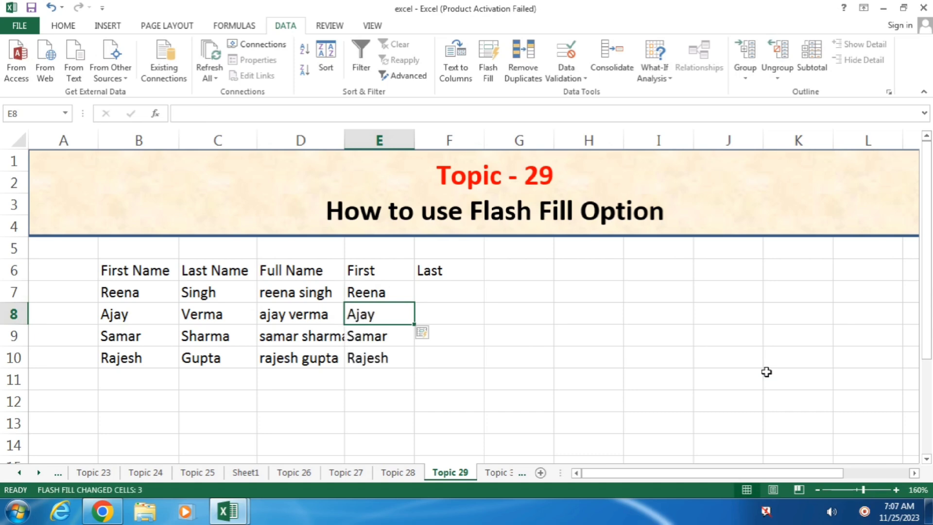
# Flash Fill the Last column from 'Singh' in F7, then go to the Topic 30 sheet.
pyautogui.press('Right')
pyautogui.press('Up')
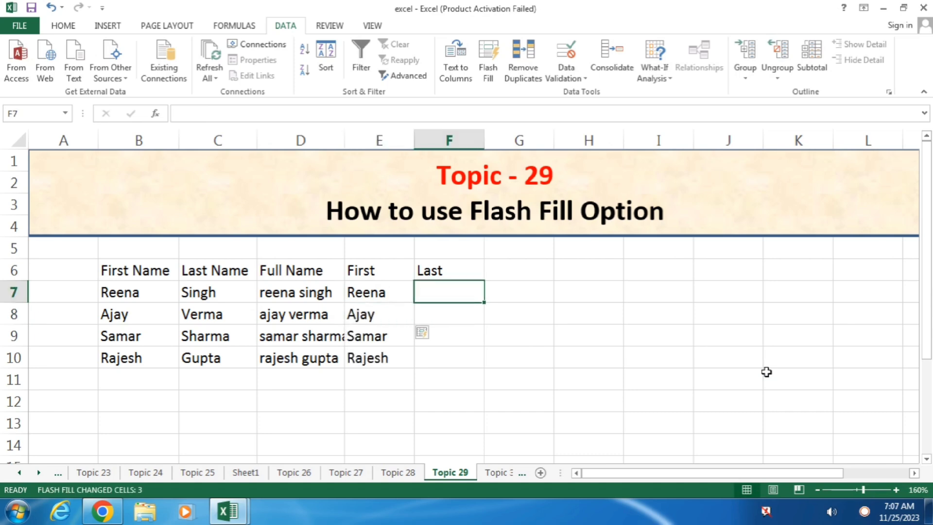
pyautogui.write('Singh')
pyautogui.press('Return')
pyautogui.hotkey('ctrl', 'e')
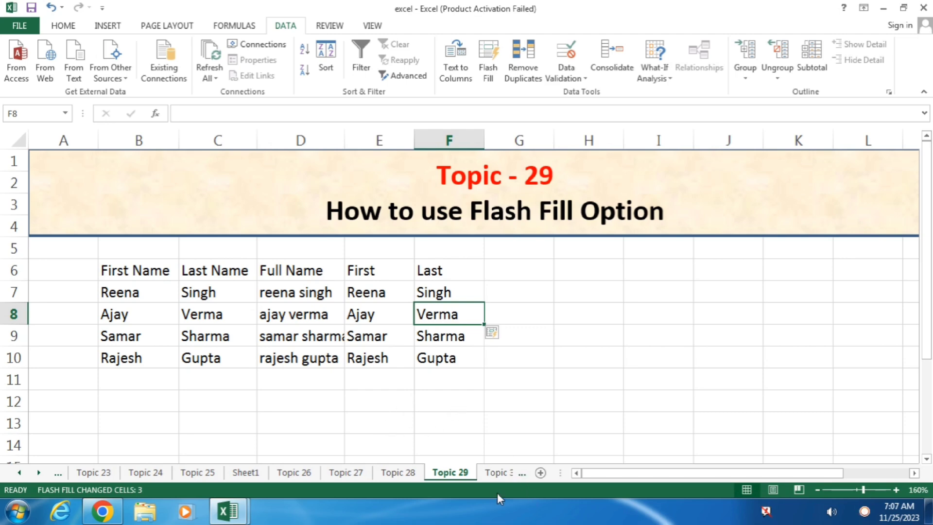
pyautogui.click(496, 471)
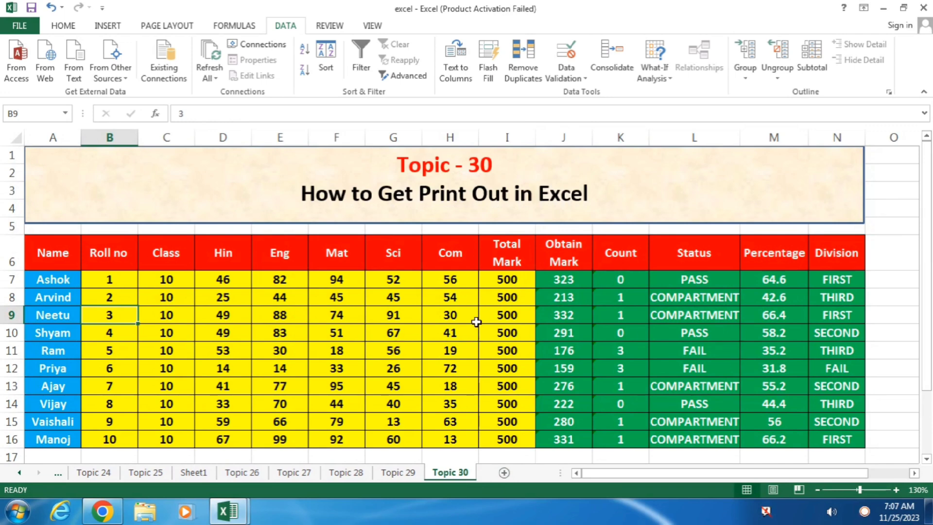
pyautogui.click(441, 319)
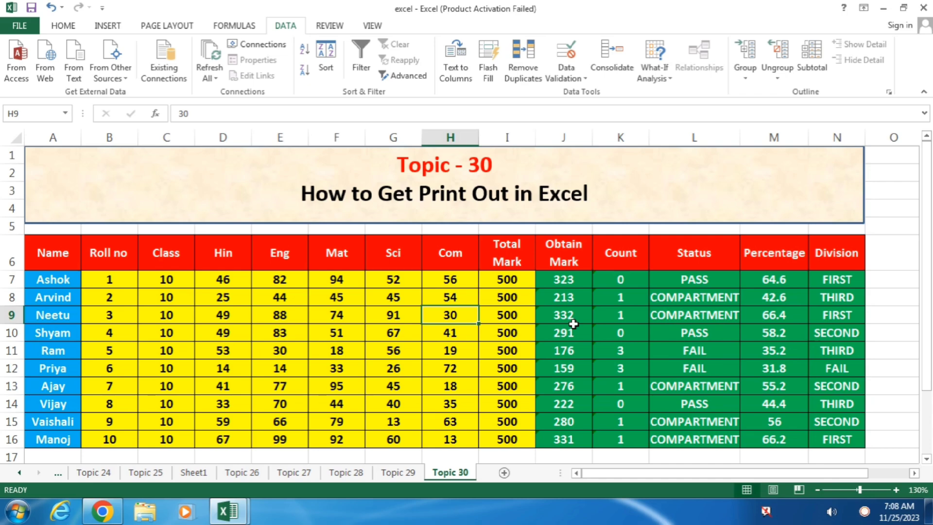
pyautogui.scroll(-3, 201, 359)
pyautogui.scroll(3, 201, 359)
pyautogui.moveTo(46, 352); pyautogui.dragTo(917, 351)
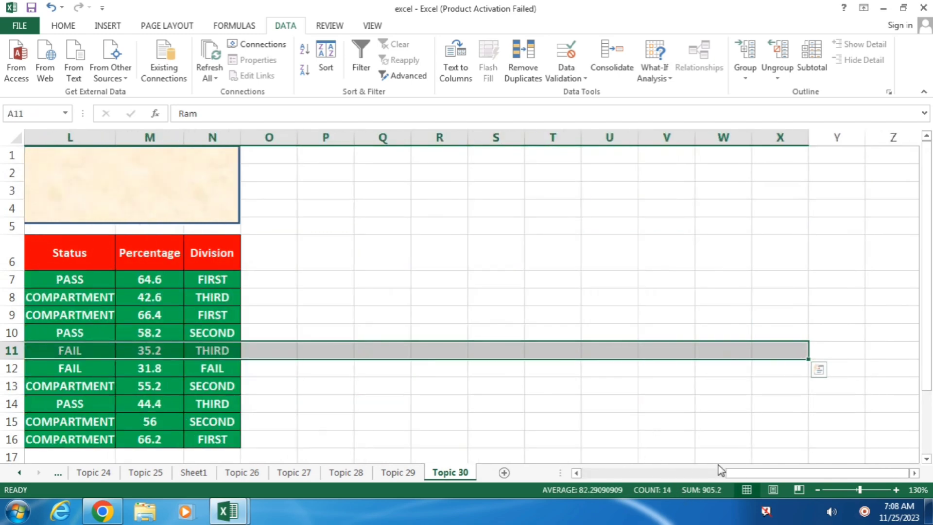
pyautogui.moveTo(753, 472); pyautogui.dragTo(605, 474)
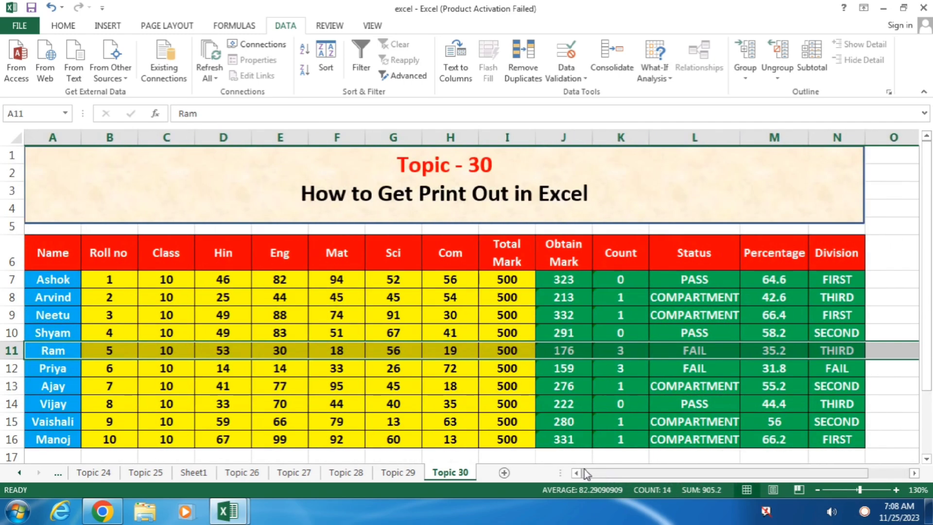
pyautogui.click(376, 278)
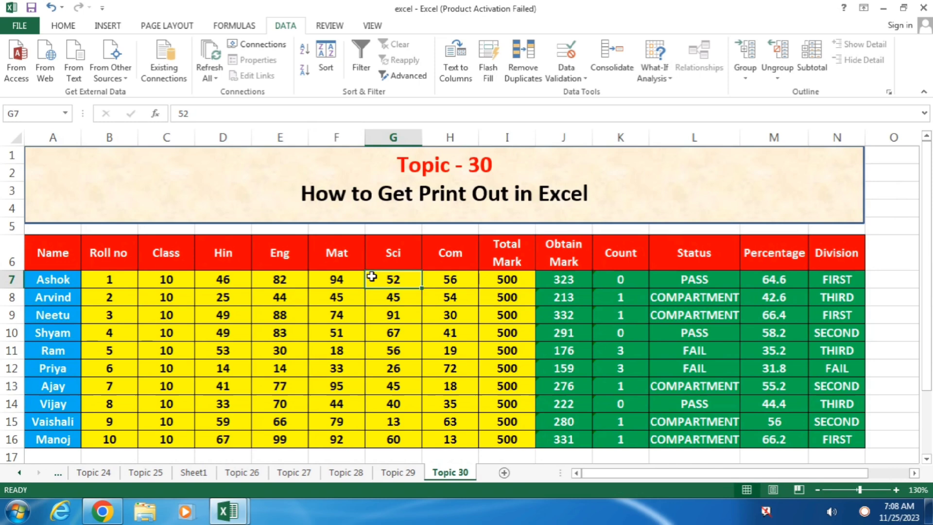
# Open the print preview and look through both printed pages of the marks sheet.
pyautogui.click(11, 27)
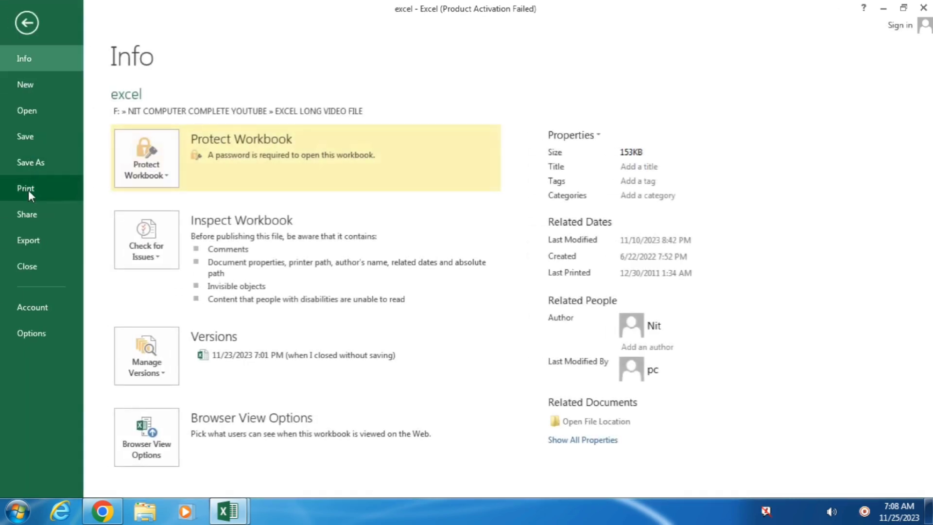
pyautogui.click(28, 190)
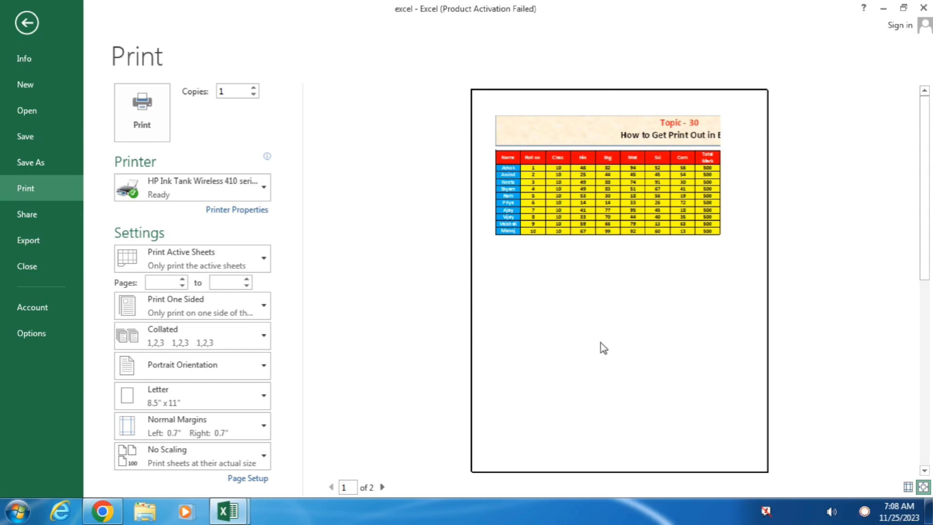
pyautogui.click(383, 487)
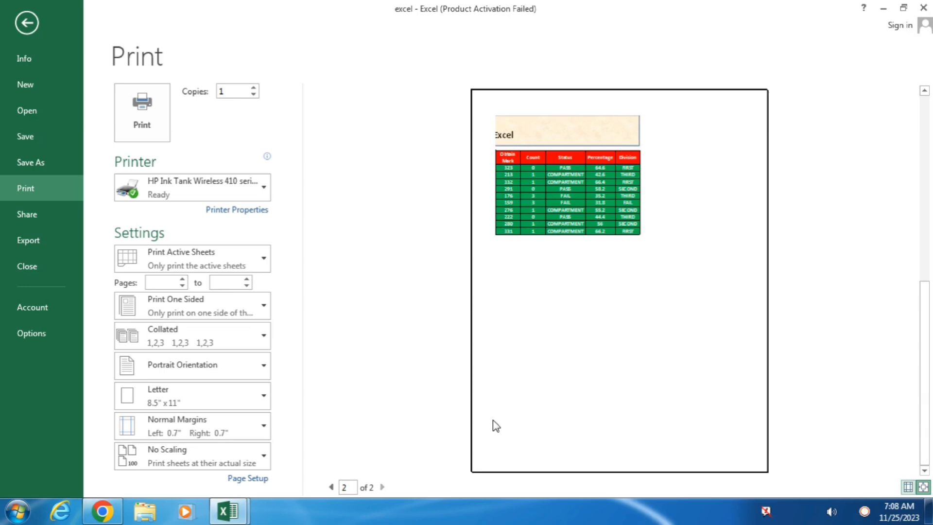
pyautogui.click(331, 487)
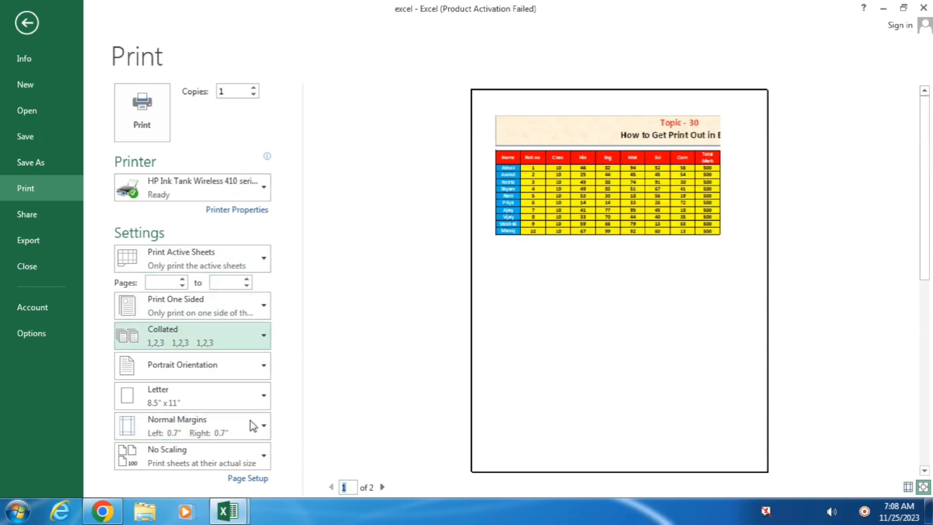
# Set the page orientation to Landscape in Page Setup.
pyautogui.click(255, 482)
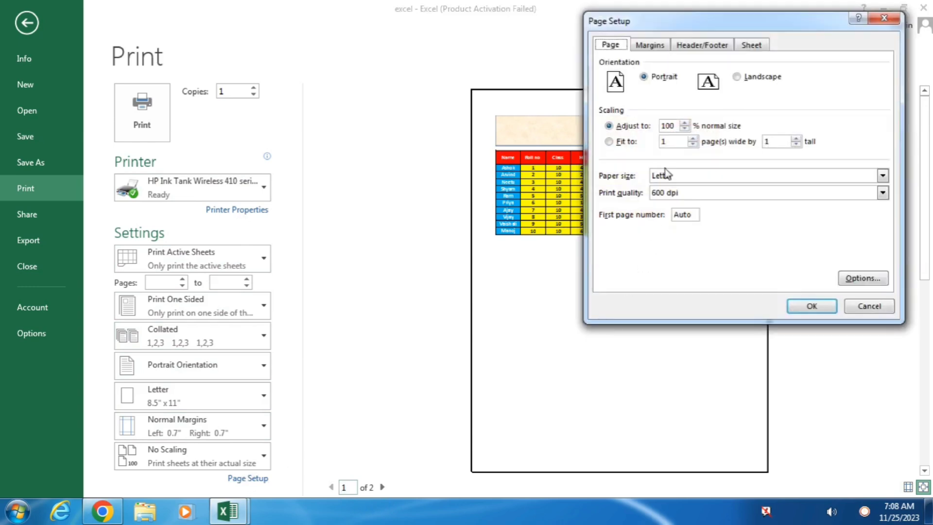
pyautogui.click(738, 78)
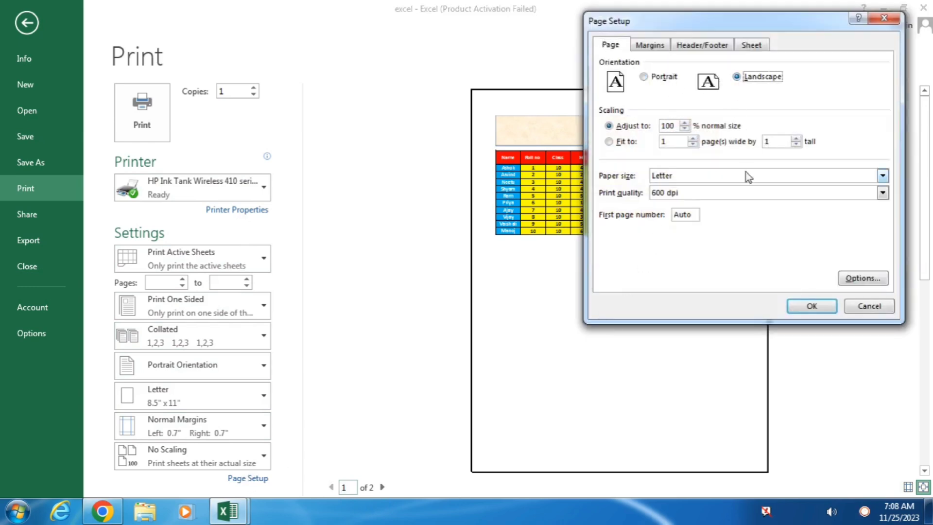
pyautogui.click(812, 306)
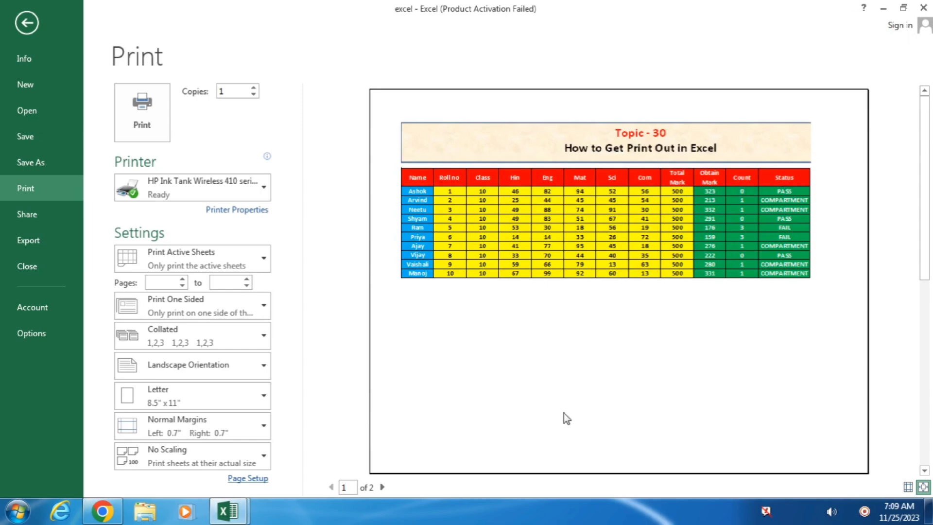
# Scale the printout in Page Setup to fit 1 page wide by 1 tall.
pyautogui.click(383, 487)
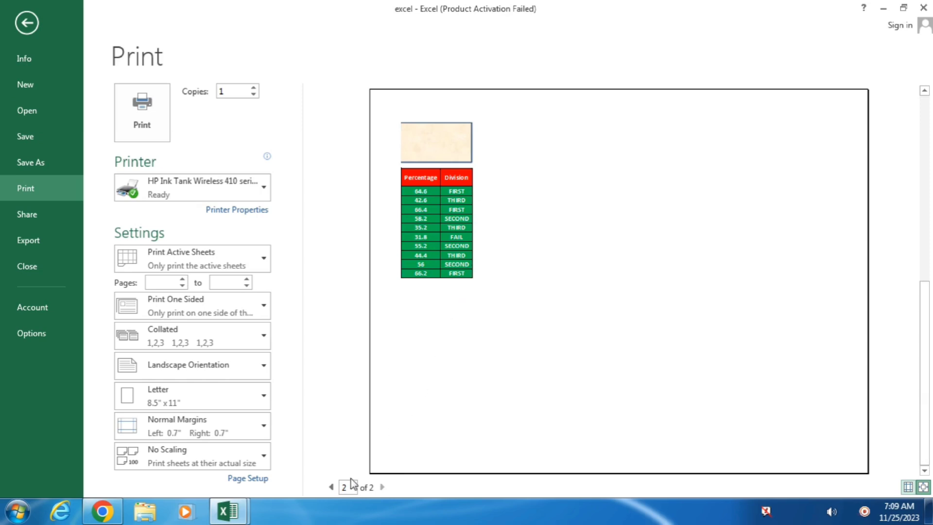
pyautogui.click(331, 487)
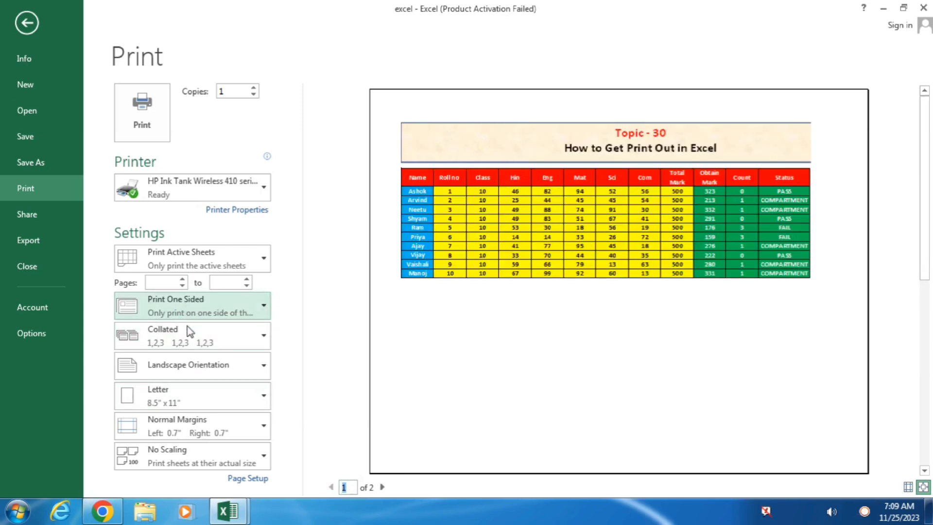
pyautogui.click(256, 479)
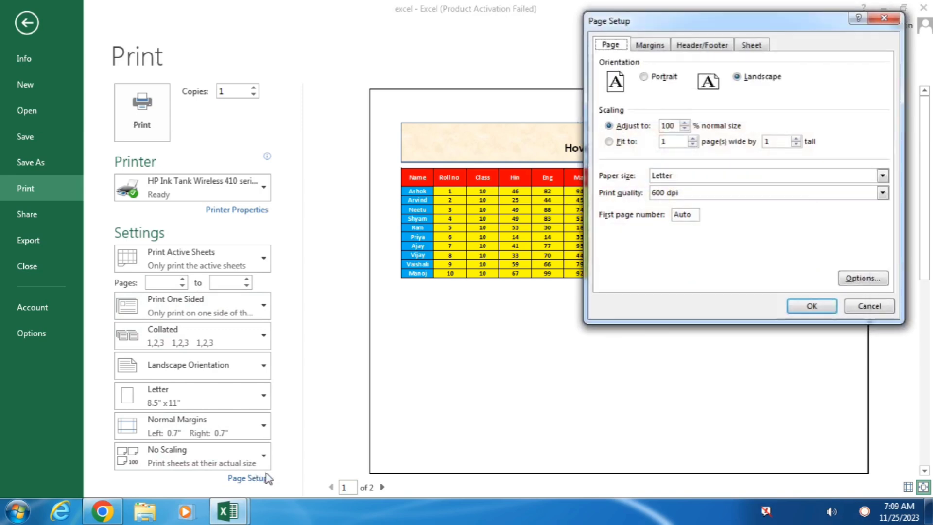
pyautogui.click(609, 141)
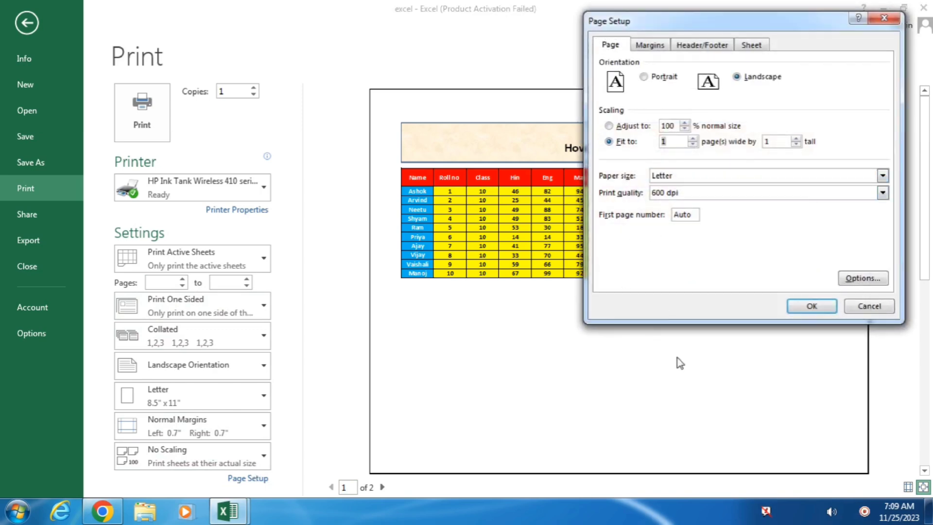
pyautogui.click(809, 306)
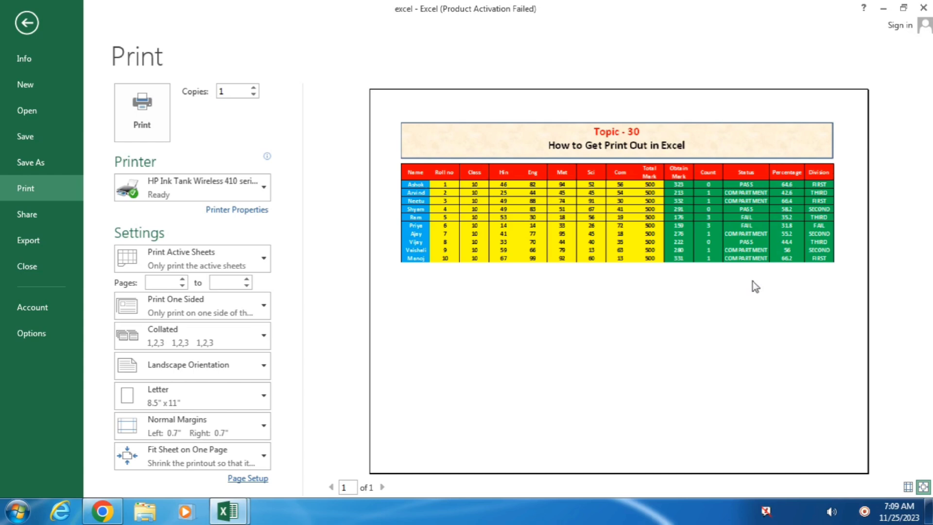
# Set the print to 3 copies and keep the HP Ink Tank printer.
pyautogui.click(253, 88)
pyautogui.click(253, 88)
pyautogui.click(257, 189)
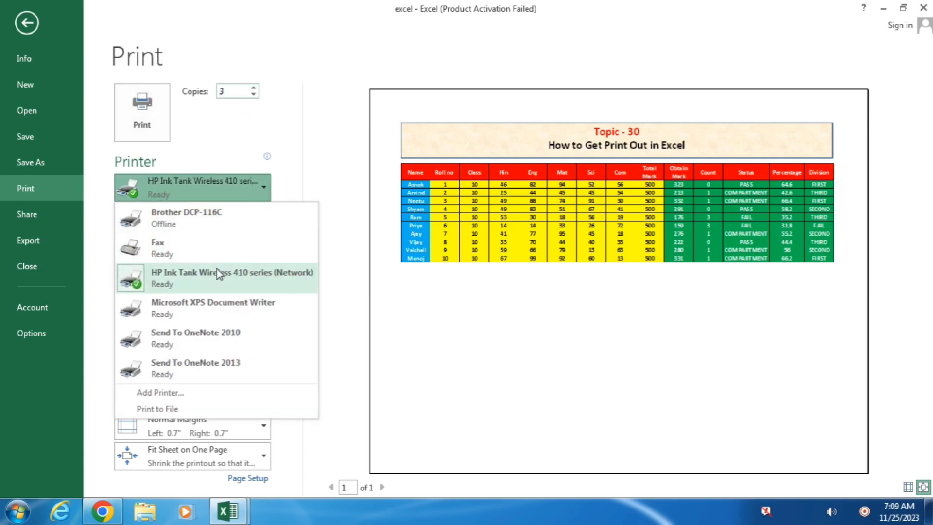
pyautogui.click(212, 288)
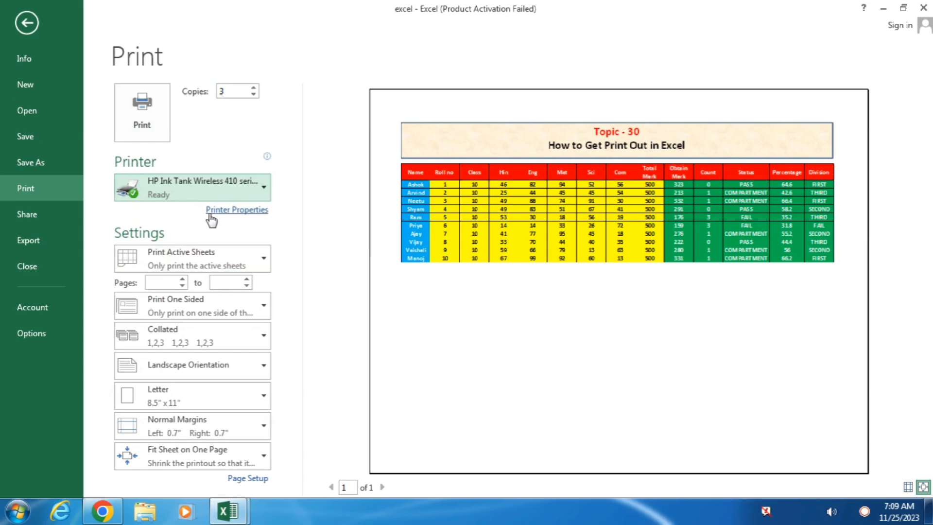